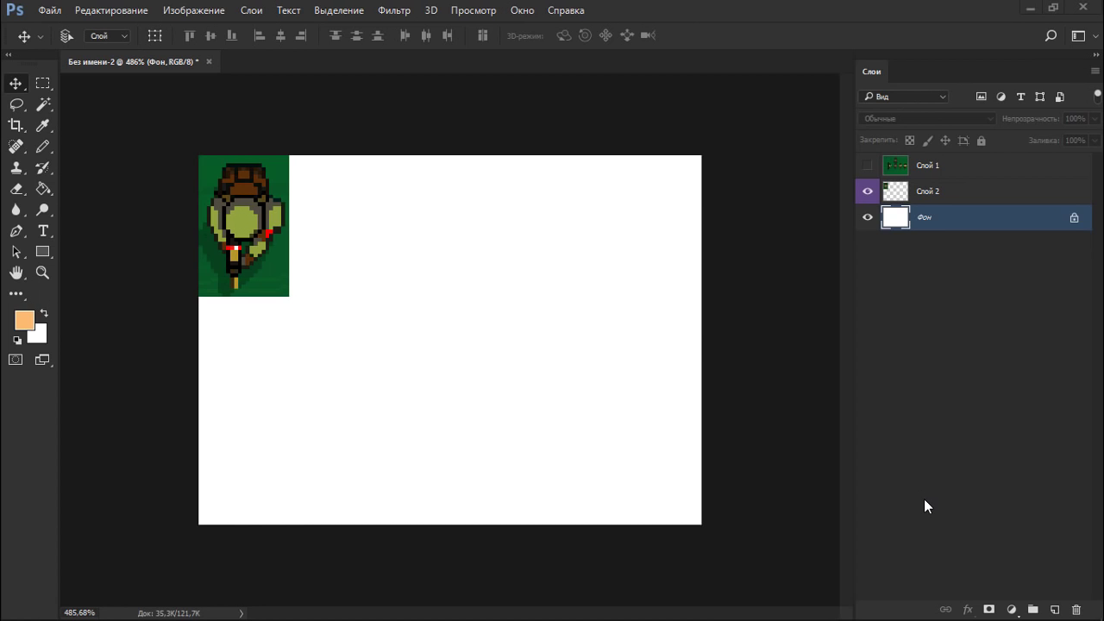
Check the document's pixel dimensions and resampling in the Image Size settings without changing them.
click(212, 12)
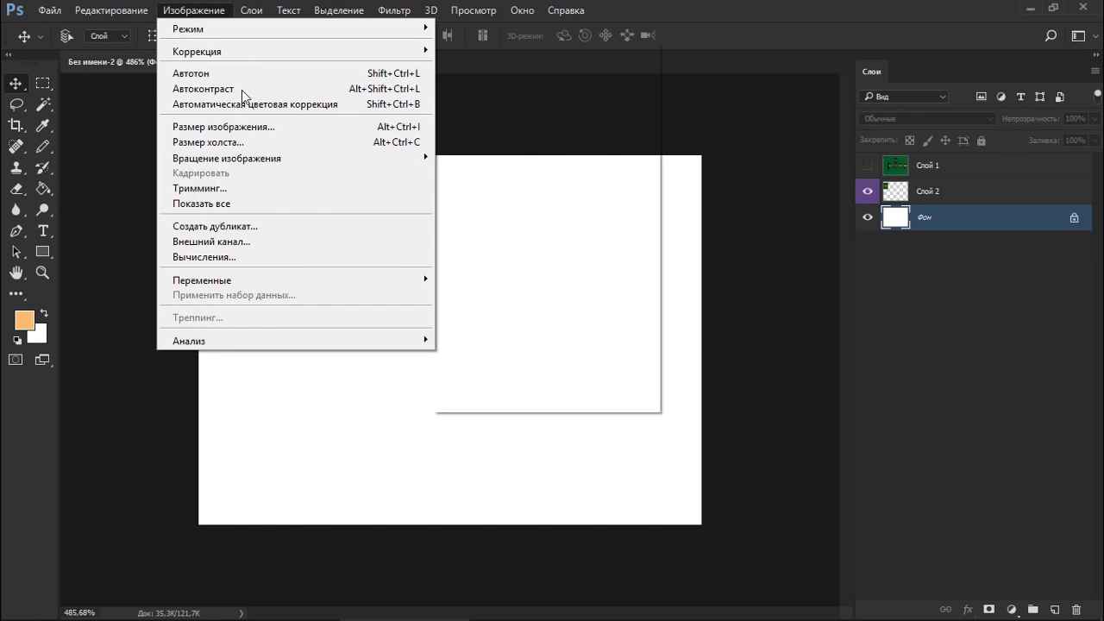
click(244, 128)
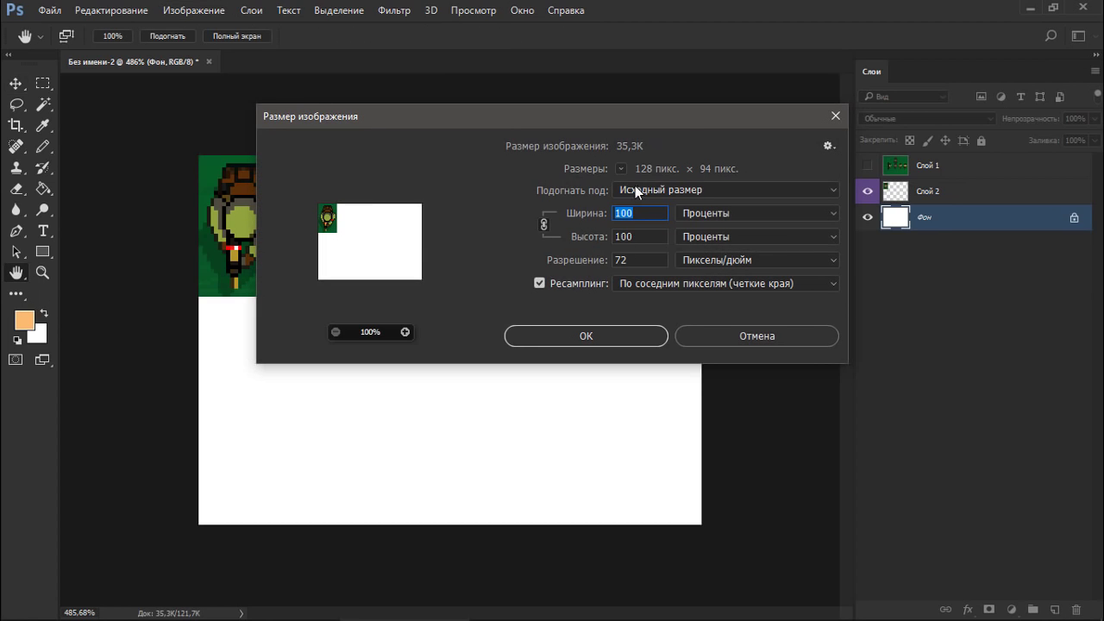
drag(669, 126, 802, 112)
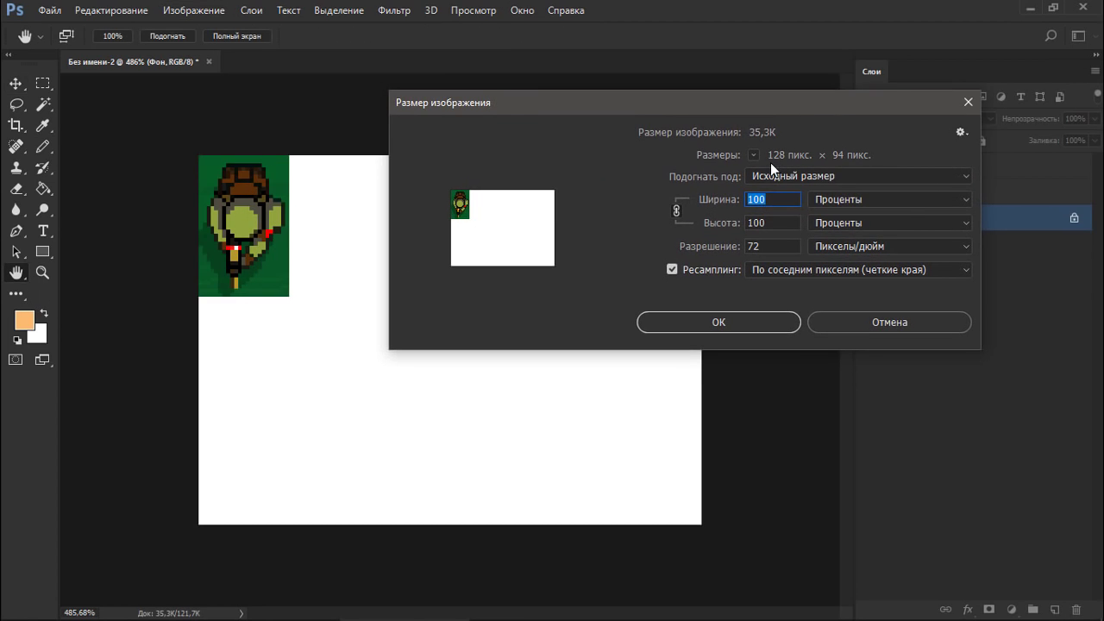
click(866, 324)
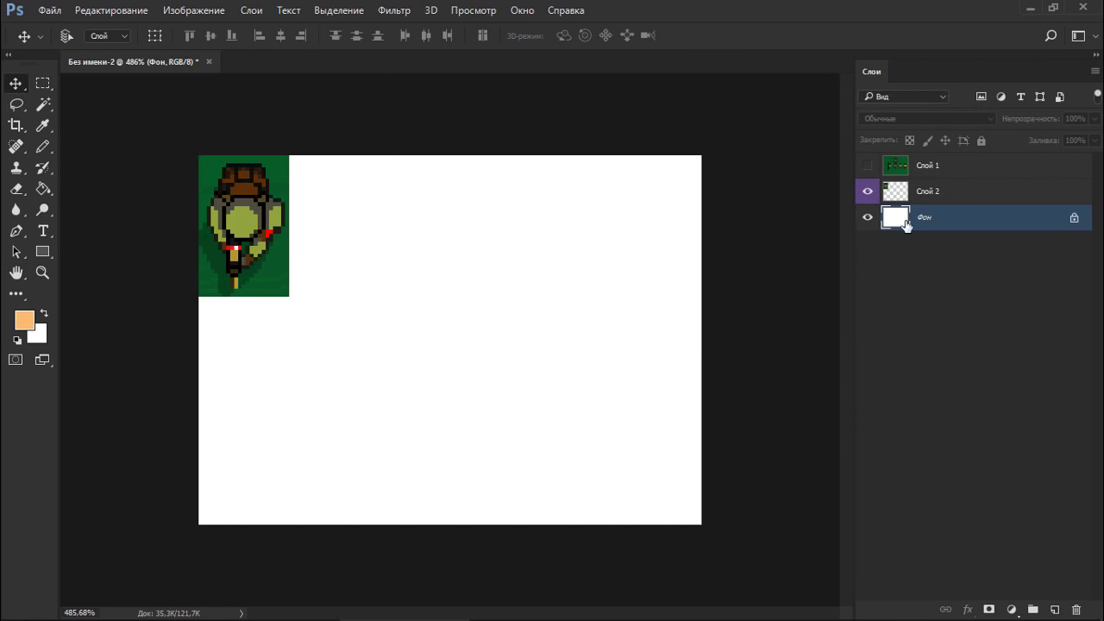
Create a new layer above Слой 2 and ready the 1-pixel Pencil with the default black and white colors.
click(928, 191)
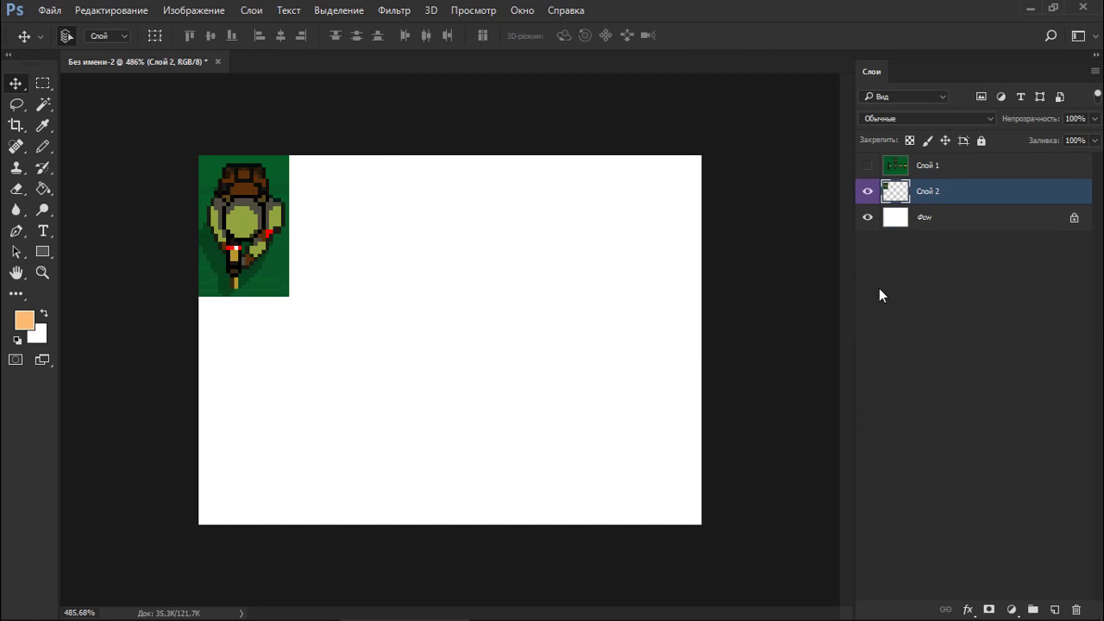
key(ctrl+shift+n)
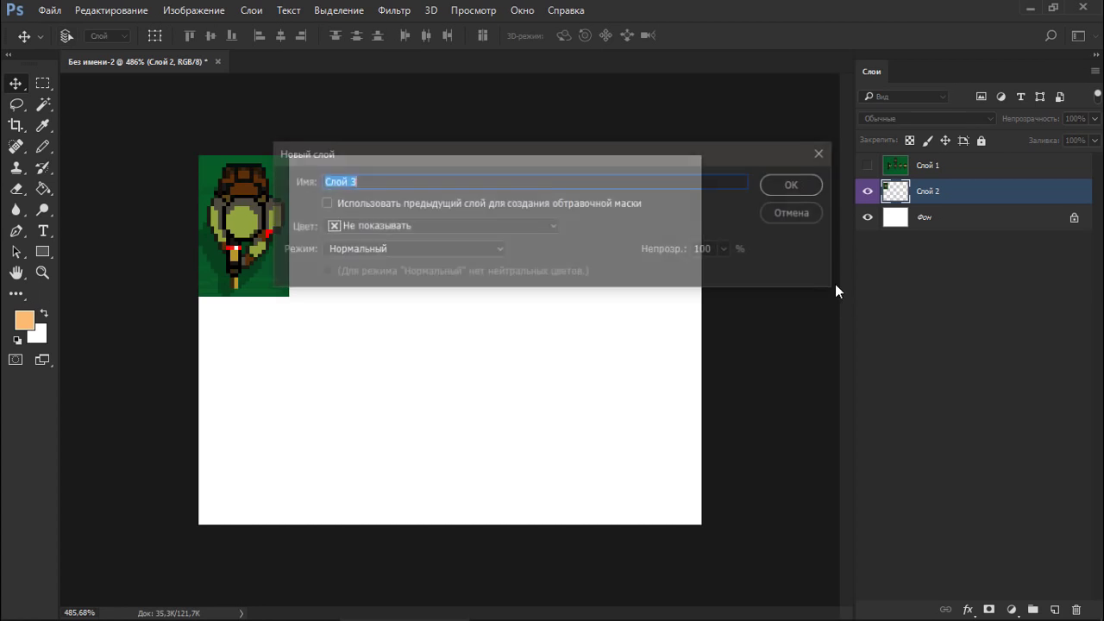
key(Return)
key(b)
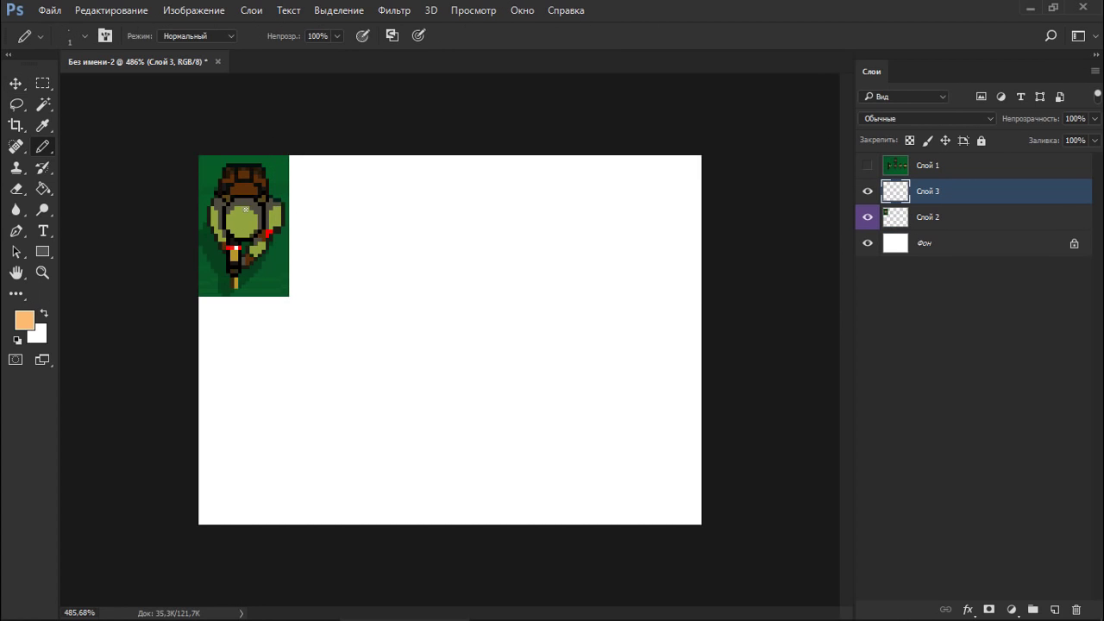
key(d)
scroll(357, 199, up, 2)
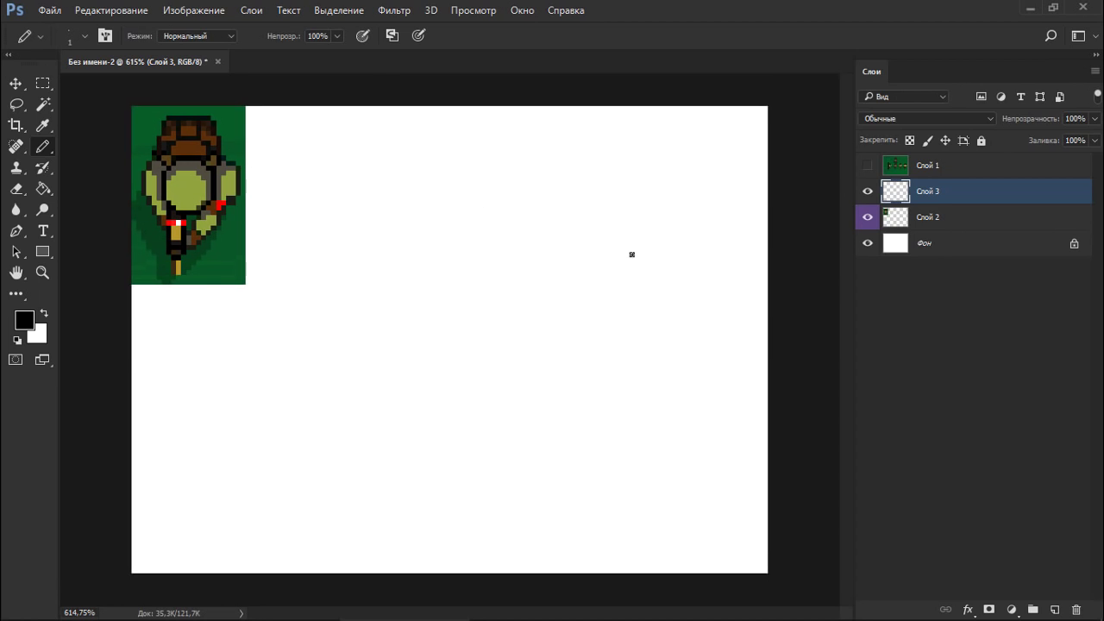
With the Фон layer active, sample the reference sprite's green background and adjust it to a muted dark green foreground color.
click(923, 244)
key(g)
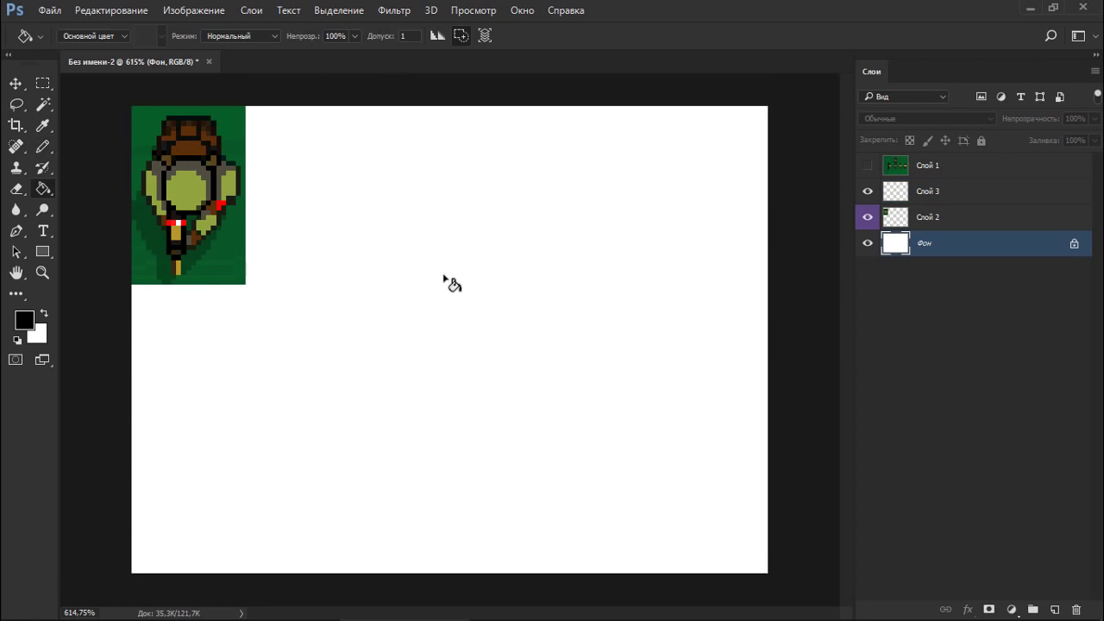
key(i)
click(24, 320)
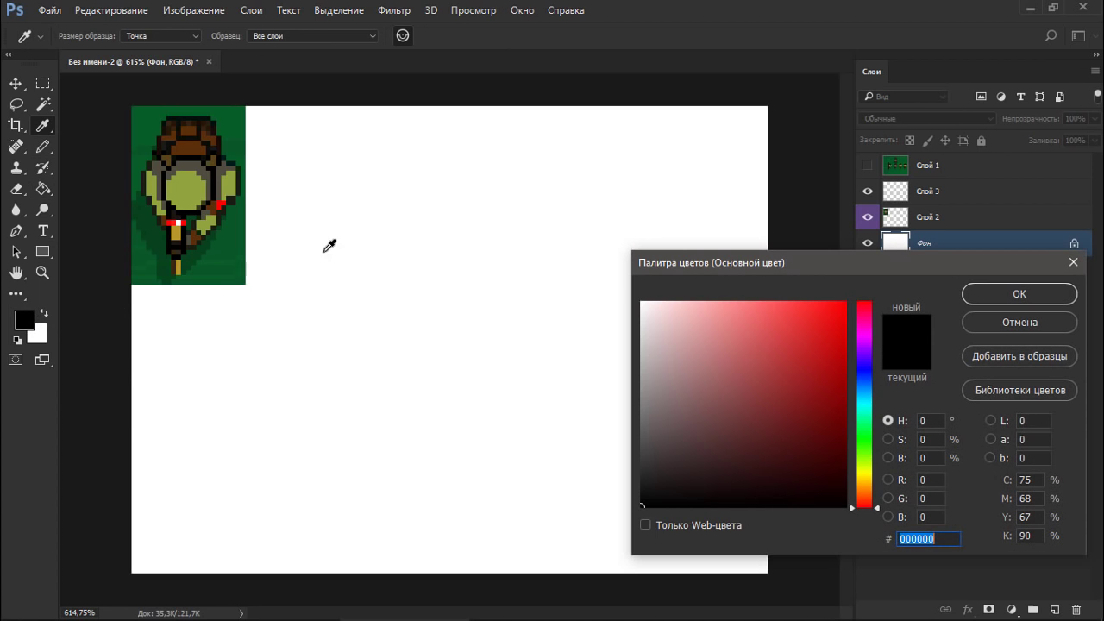
click(239, 231)
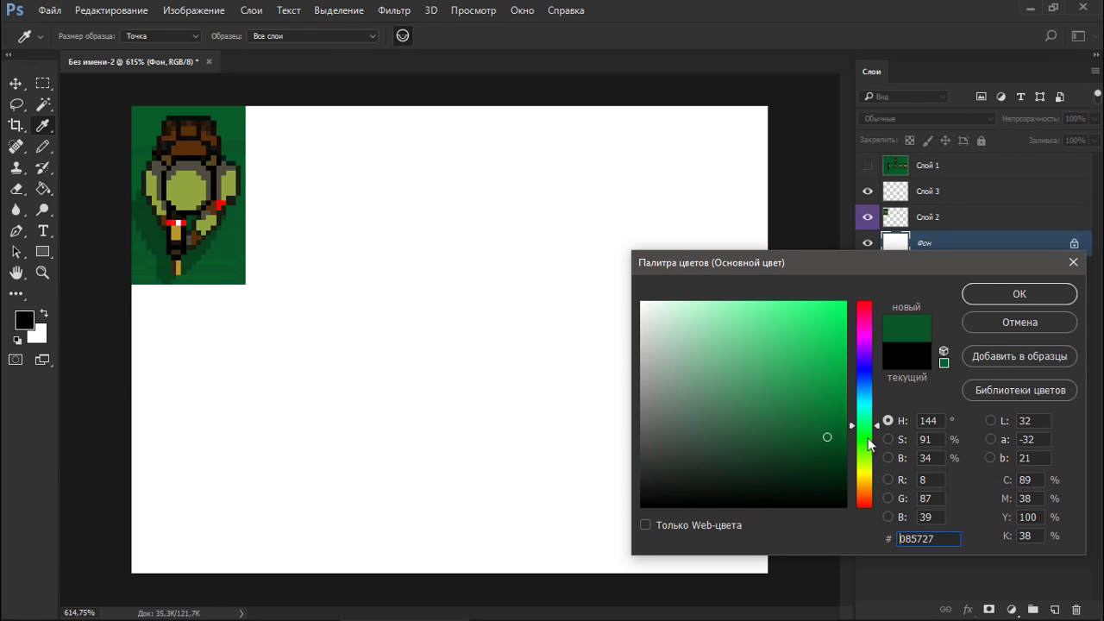
click(865, 435)
click(865, 440)
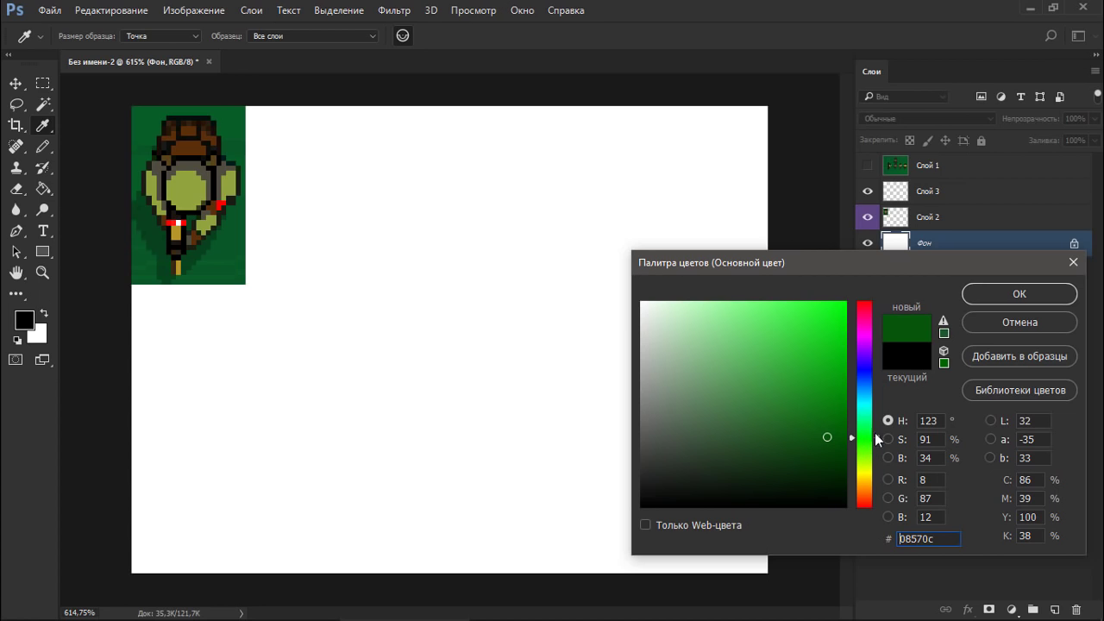
click(868, 436)
click(766, 391)
mouse_move(766, 391)
mouse_down()
mouse_move(751, 411)
mouse_move(749, 437)
mouse_move(769, 439)
mouse_move(761, 446)
mouse_up()
click(976, 293)
Fill the whole Фон layer with dark green using the Paint Bucket.
key(g)
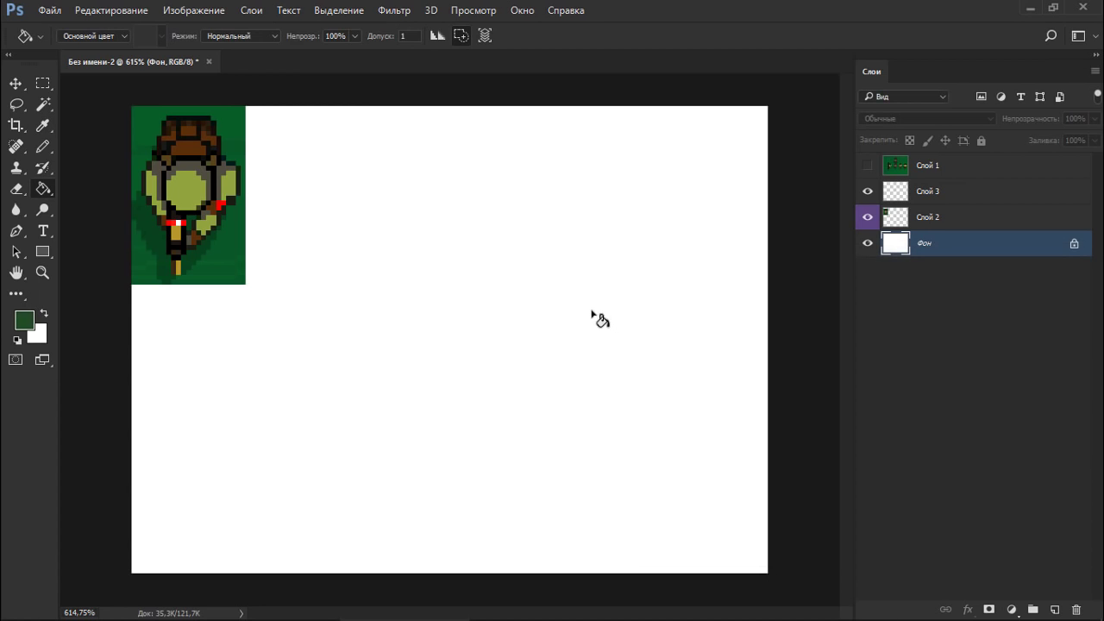
click(606, 318)
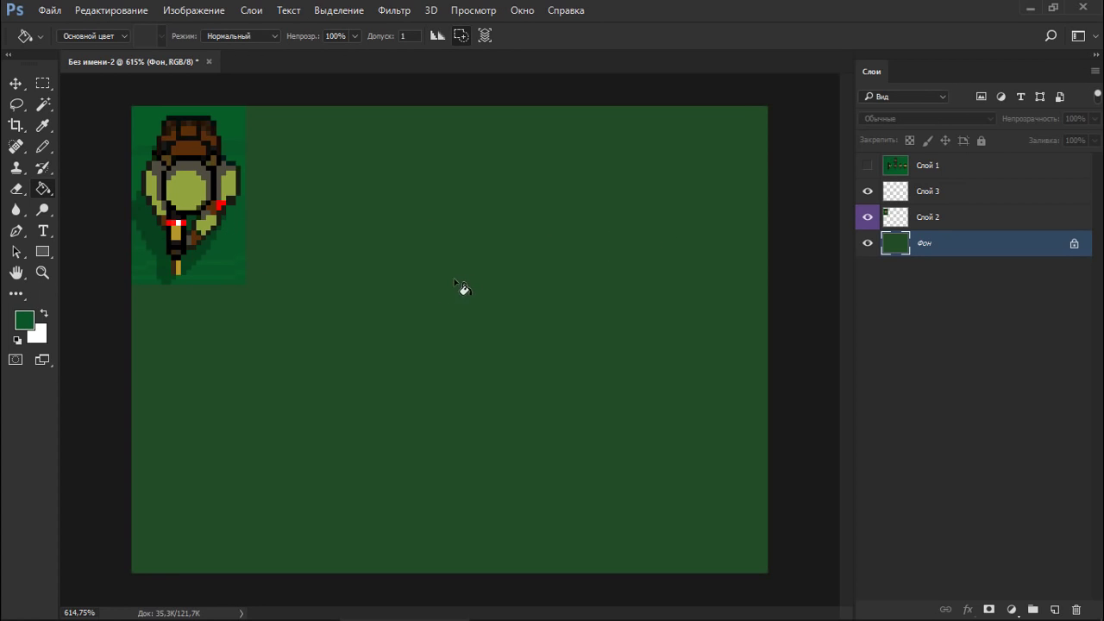
click(556, 394)
Return to Слой 3 with the 1-pixel Pencil and reset the foreground color to black.
key(b)
click(919, 195)
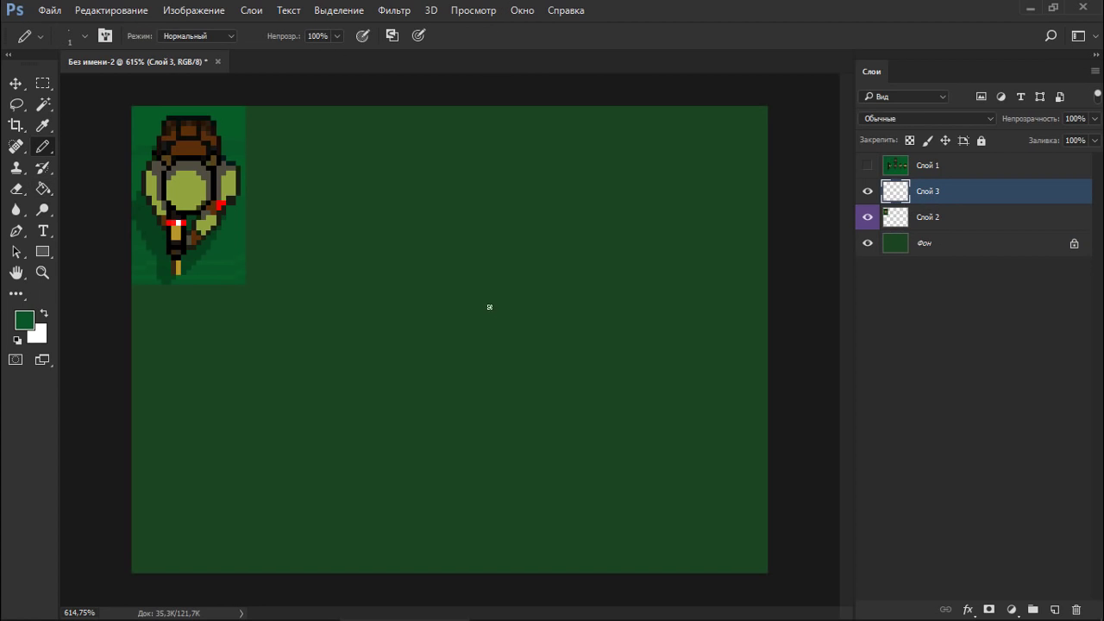
key(d)
right_click(463, 274)
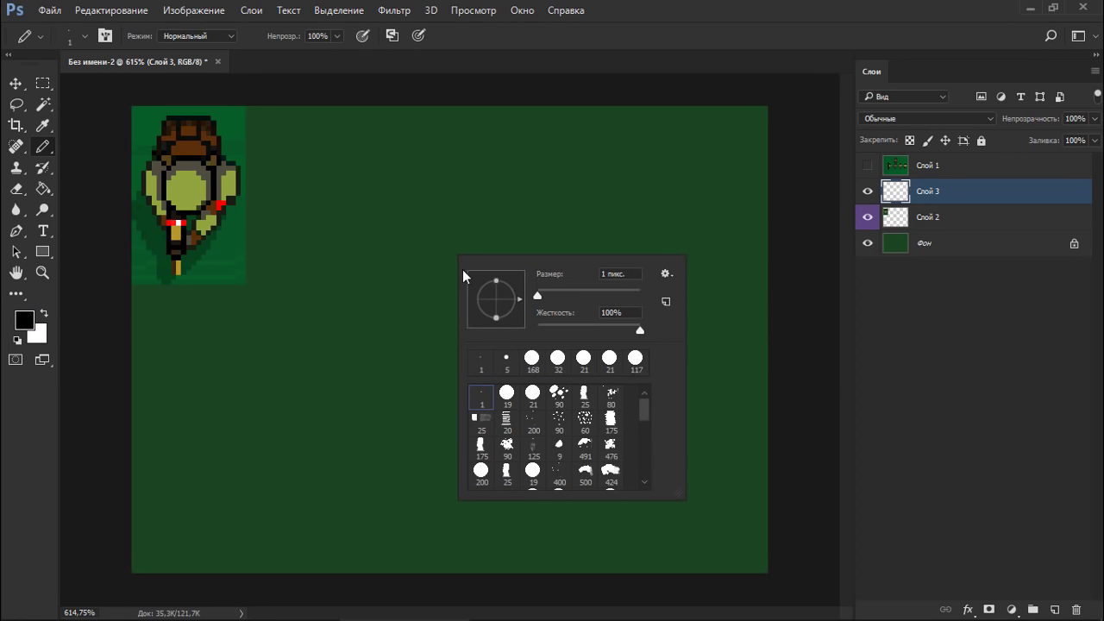
click(552, 98)
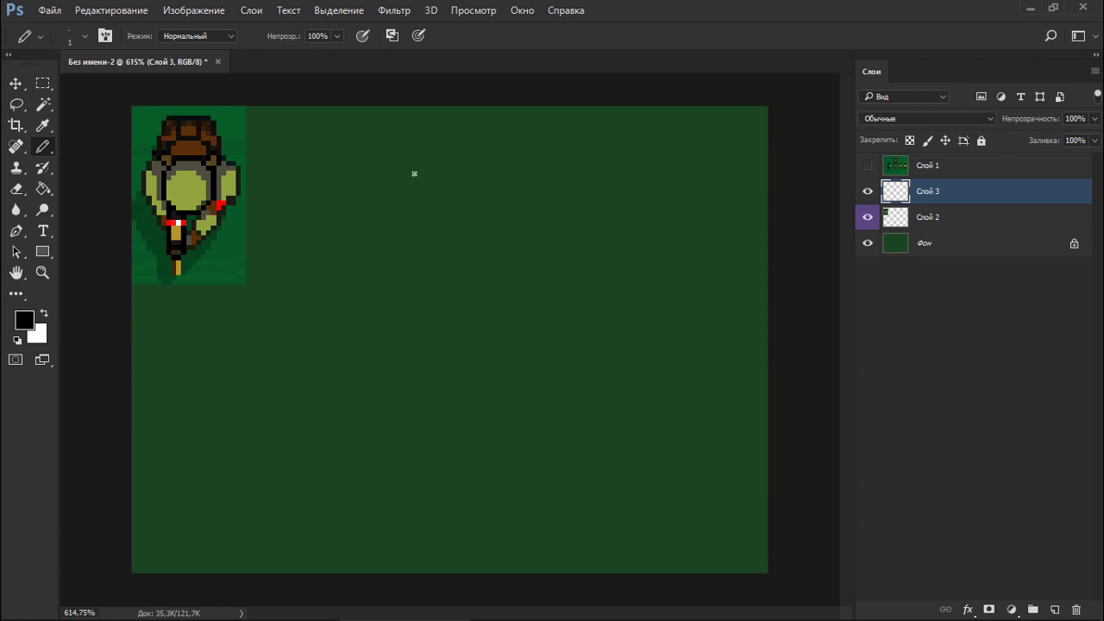
Try soft black strokes with the 21-pixel Brush on Слой 3, undo them and switch back to the Pencil.
right_click(44, 147)
click(129, 147)
drag(393, 222, 427, 300)
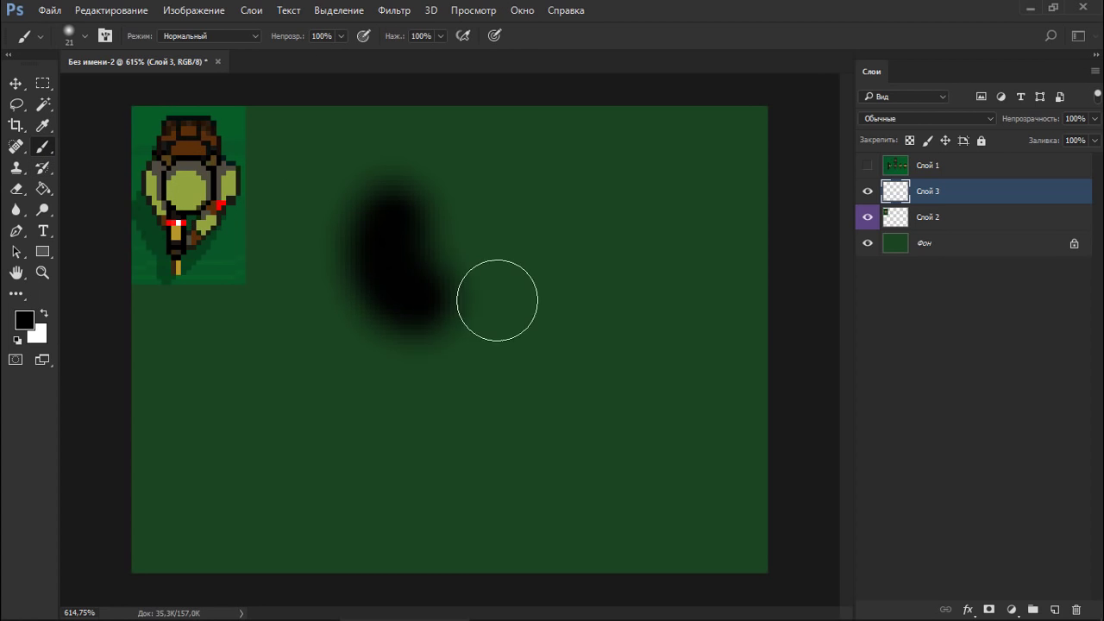
drag(496, 300, 604, 246)
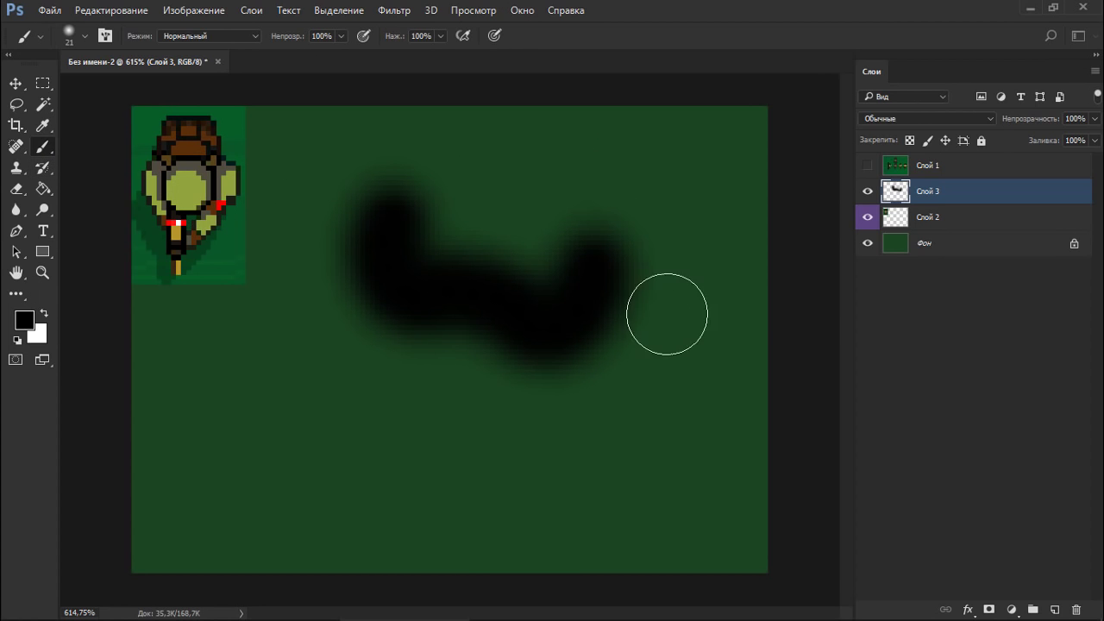
key(ctrl+z)
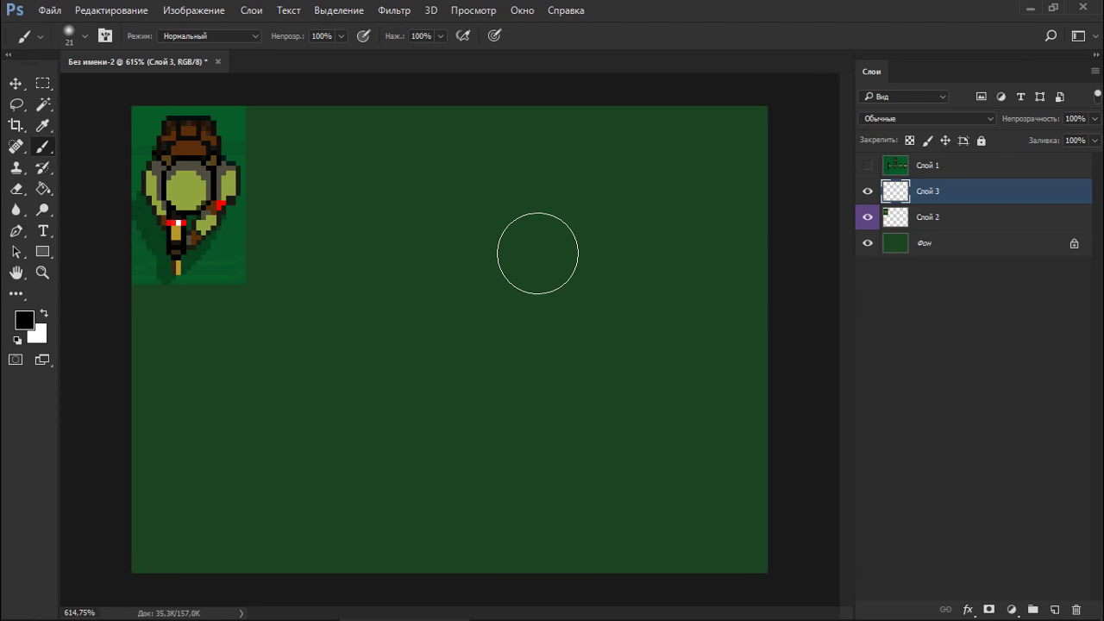
key(shift+b)
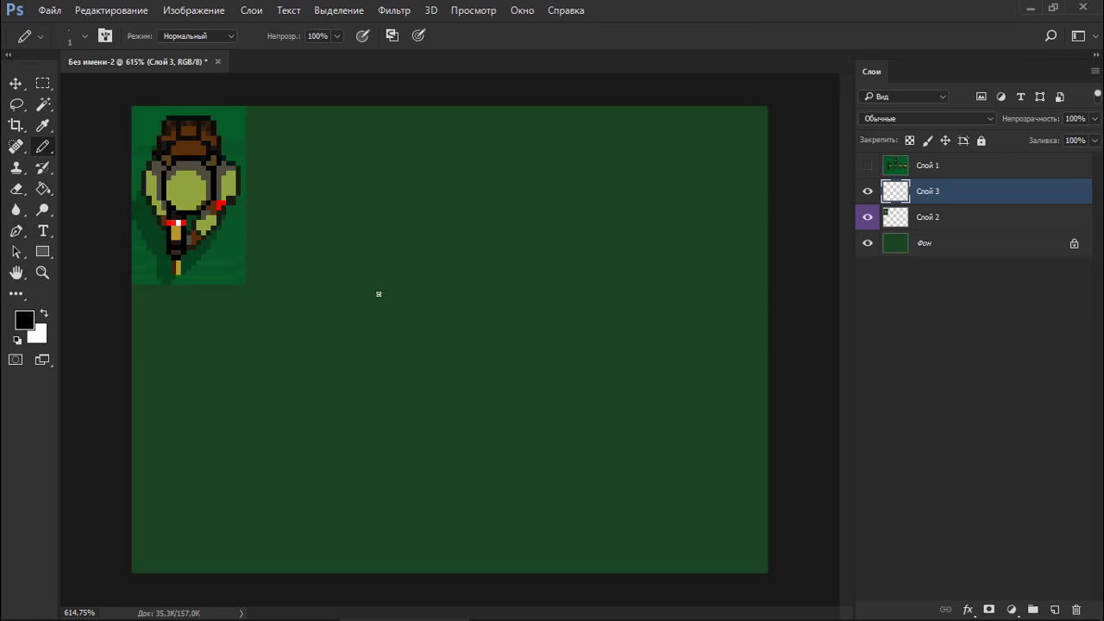
Try several short black Pencil strokes on the empty canvas and undo them.
mouse_move(387, 234)
mouse_down()
mouse_move(390, 270)
mouse_move(426, 283)
mouse_up()
key(ctrl+z)
mouse_move(422, 197)
mouse_down()
mouse_move(434, 234)
mouse_move(424, 243)
mouse_up()
key(ctrl+z)
mouse_move(407, 316)
mouse_down()
mouse_move(385, 283)
mouse_move(439, 245)
mouse_move(454, 290)
mouse_move(397, 300)
mouse_move(413, 283)
mouse_move(415, 308)
mouse_move(385, 308)
mouse_move(400, 254)
mouse_move(421, 320)
mouse_move(404, 317)
mouse_move(437, 267)
mouse_move(410, 320)
mouse_up()
key(ctrl+z)
key(ctrl+z)
key(ctrl+z)
Draw a small filled black circle on Слой 3 with the Ellipse tool set to Пикселы, replacing the first attempts.
drag(42, 251, 103, 280)
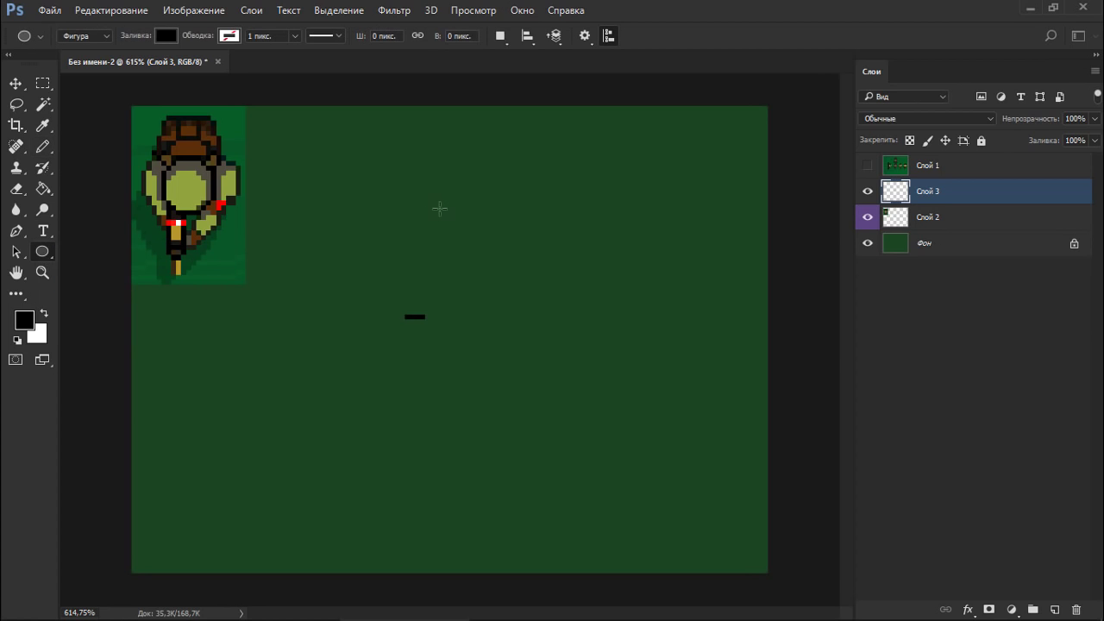
click(86, 36)
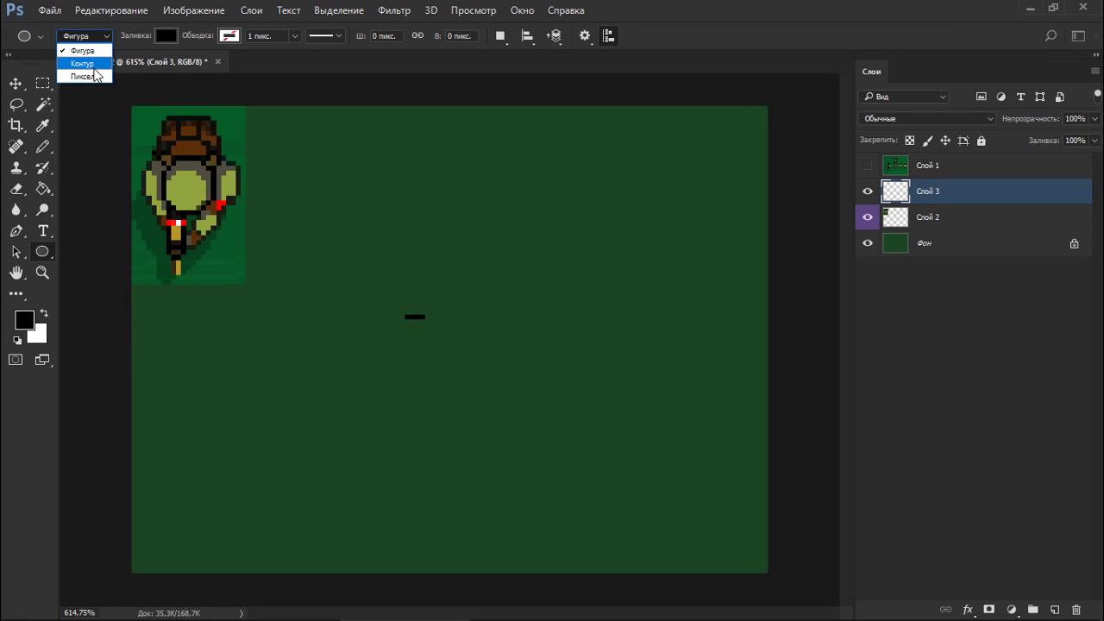
click(85, 77)
drag(485, 216, 589, 319)
key(ctrl+z)
drag(505, 206, 564, 266)
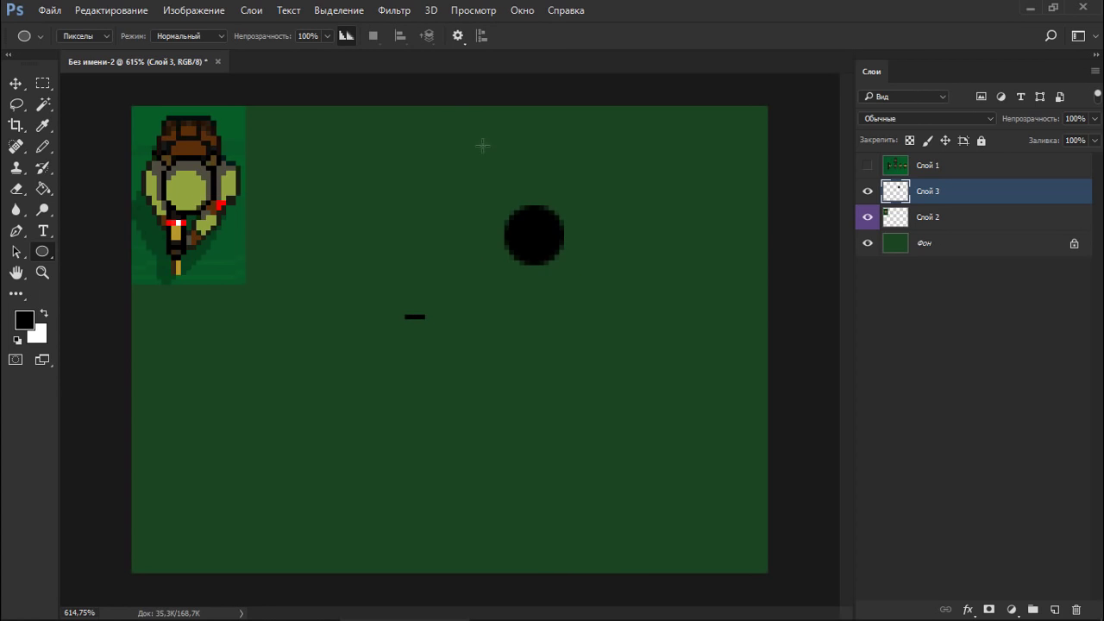
key(ctrl+z)
drag(495, 191, 543, 248)
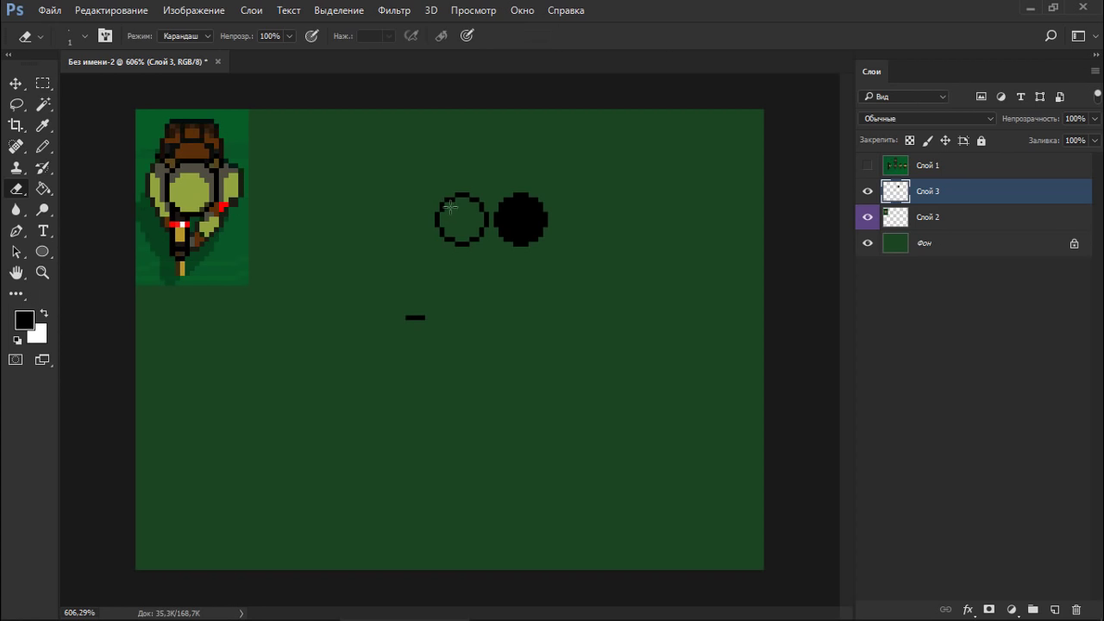
Select the hollow circle outline and move it away from the filled circle, closer to the reference sprite.
key(m)
mouse_move(436, 180)
mouse_down()
mouse_move(495, 249)
mouse_move(404, 219)
mouse_move(380, 227)
mouse_up()
click(386, 231)
drag(348, 178, 378, 231)
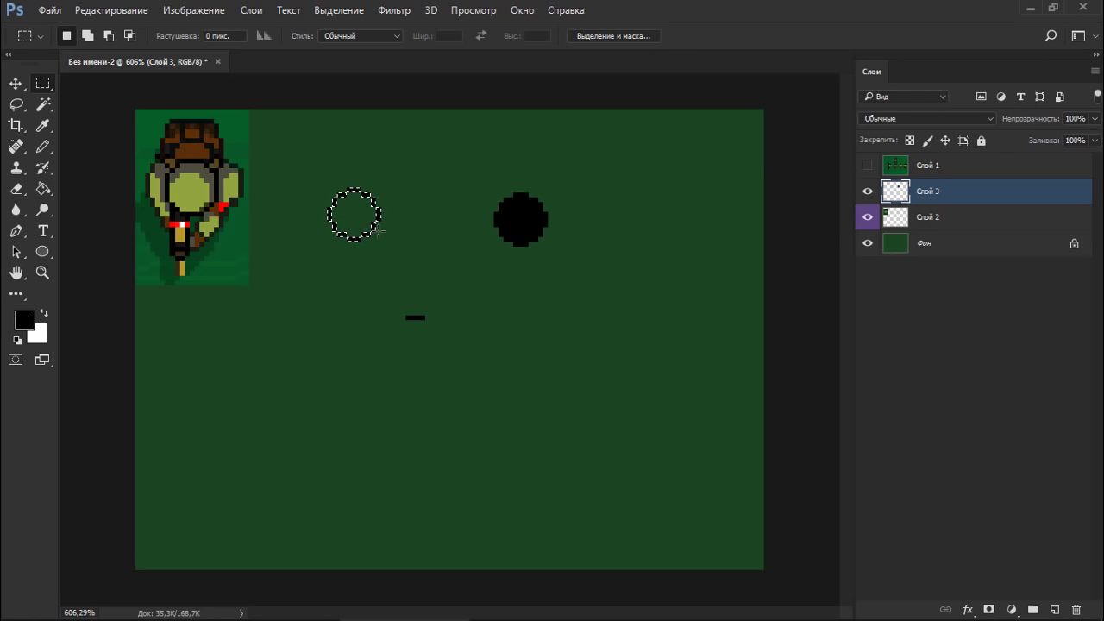
Deselect the circle outline and delete the stray black dash below the circles.
click(382, 241)
drag(395, 309, 455, 339)
key(Delete)
Duplicate the hollow circle outline, place the copy just to its right and clear the selection.
drag(386, 172, 312, 255)
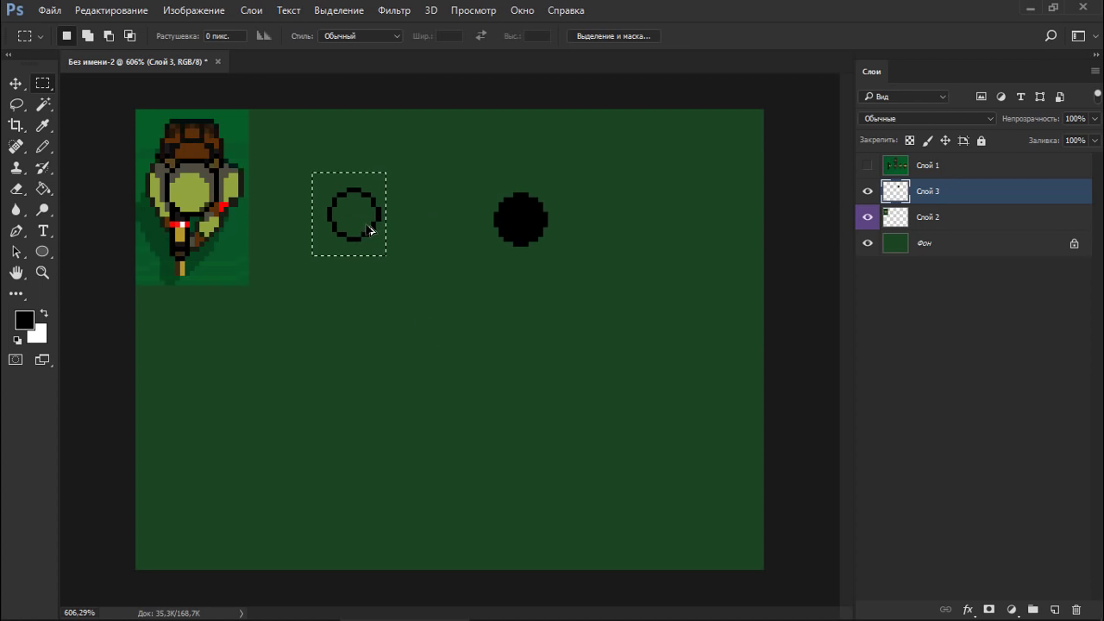
drag(371, 230, 444, 217)
key(ctrl+z)
key(ctrl+d)
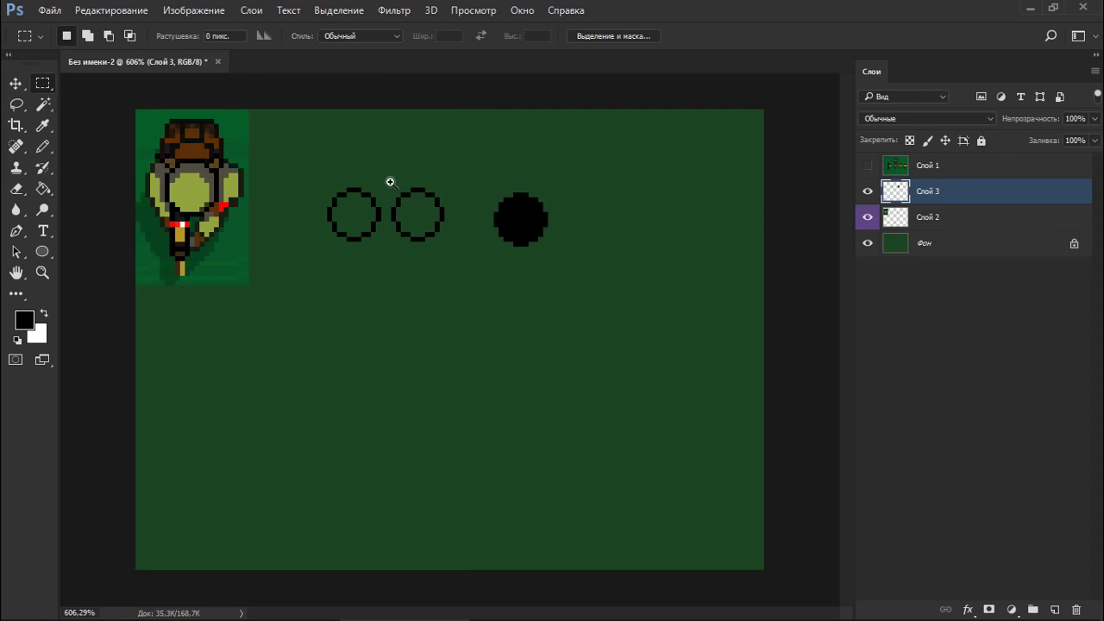
Elongate the copied circle outline by shifting its lower part down one pixel and closing both side gaps with the Pencil.
drag(390, 182, 431, 276)
mouse_move(402, 352)
mouse_down()
mouse_move(444, 313)
mouse_move(547, 270)
mouse_move(529, 299)
mouse_up()
key(ctrl+d)
key(b)
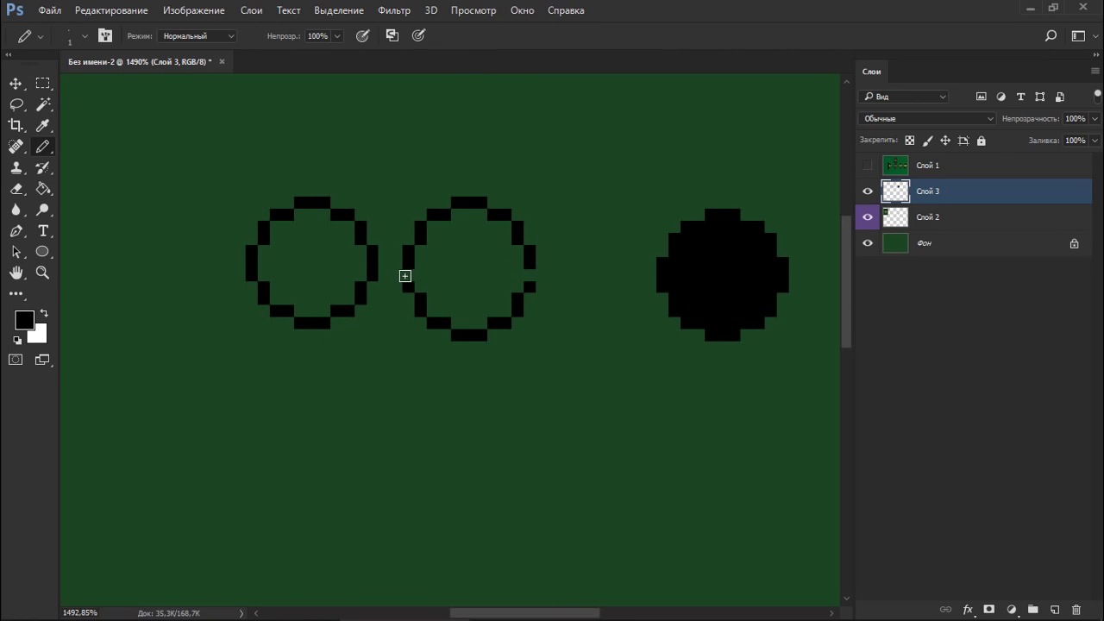
click(404, 276)
click(530, 274)
drag(538, 250, 488, 239)
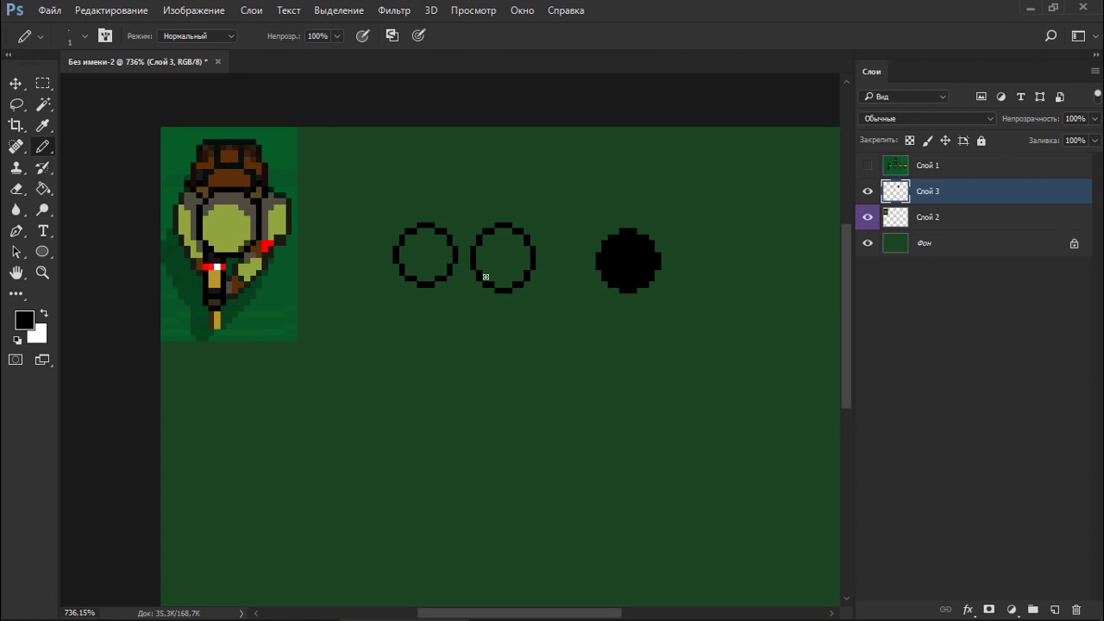
Duplicate the elongated circle outline into the empty area below the two outlines and deselect it.
key(m)
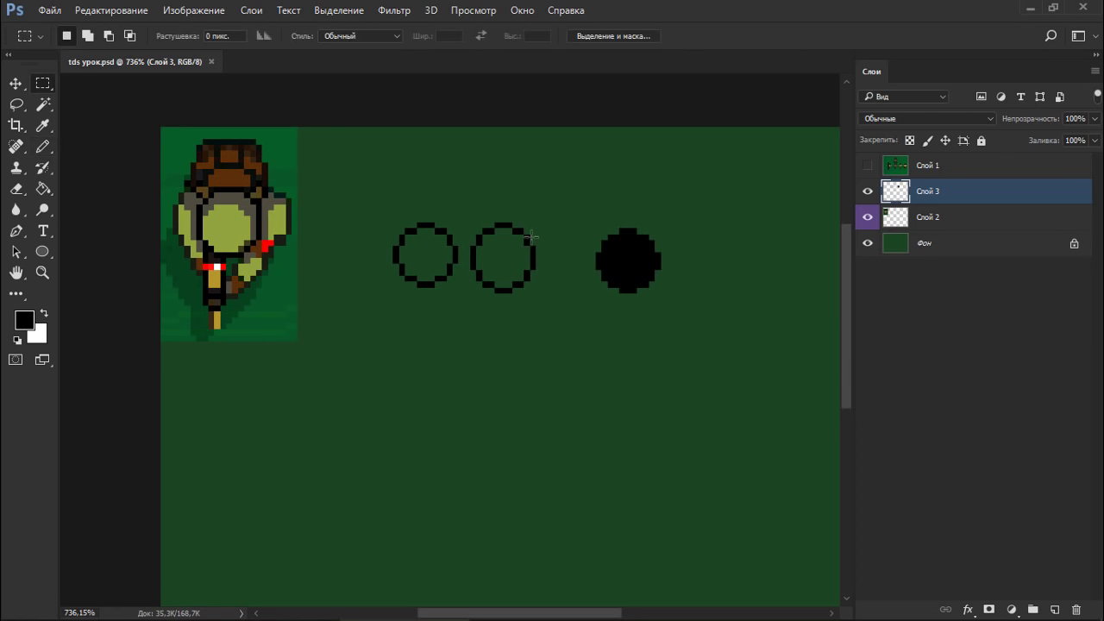
drag(543, 215, 417, 447)
click(516, 402)
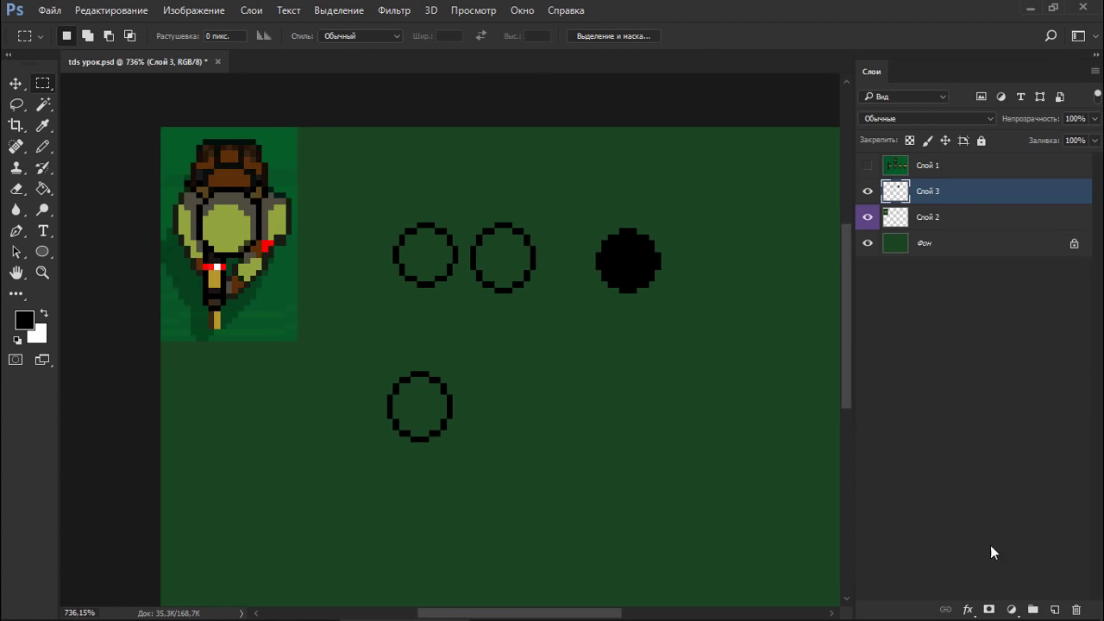
Add a new layer directly beneath Слой 3 and toggle Слой 3's visibility off and on to check it.
click(1054, 610)
drag(966, 200, 953, 233)
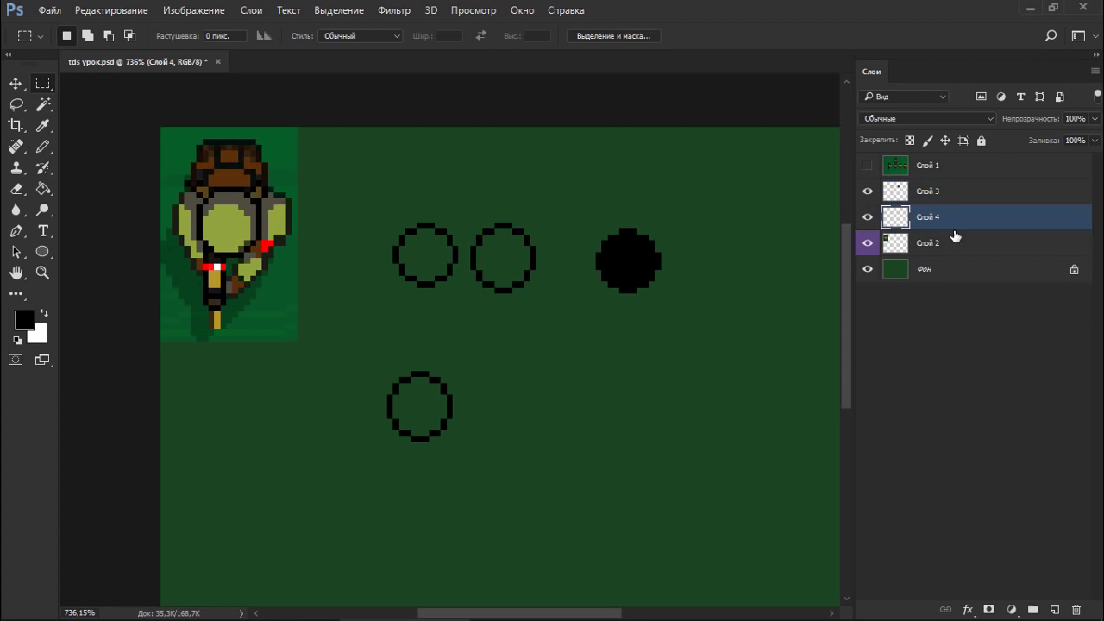
click(868, 191)
click(868, 191)
Draw a wide black oval outline for the shoulders around the lower head circle with the Pencil on Слой 4.
key(b)
mouse_move(362, 412)
mouse_down()
mouse_move(450, 435)
mouse_move(480, 396)
mouse_move(379, 377)
mouse_move(379, 441)
mouse_up()
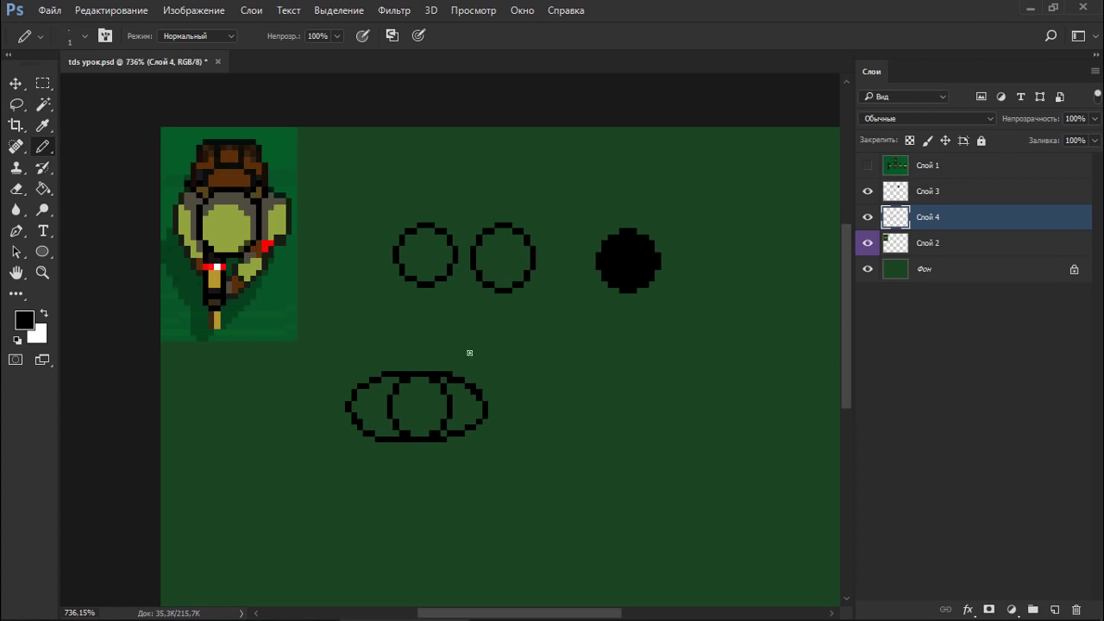
Duplicate the shoulder oval on Слой 4, place the copy to the right of the original and deselect.
key(m)
drag(500, 357, 328, 463)
drag(389, 449, 594, 432)
key(ctrl+d)
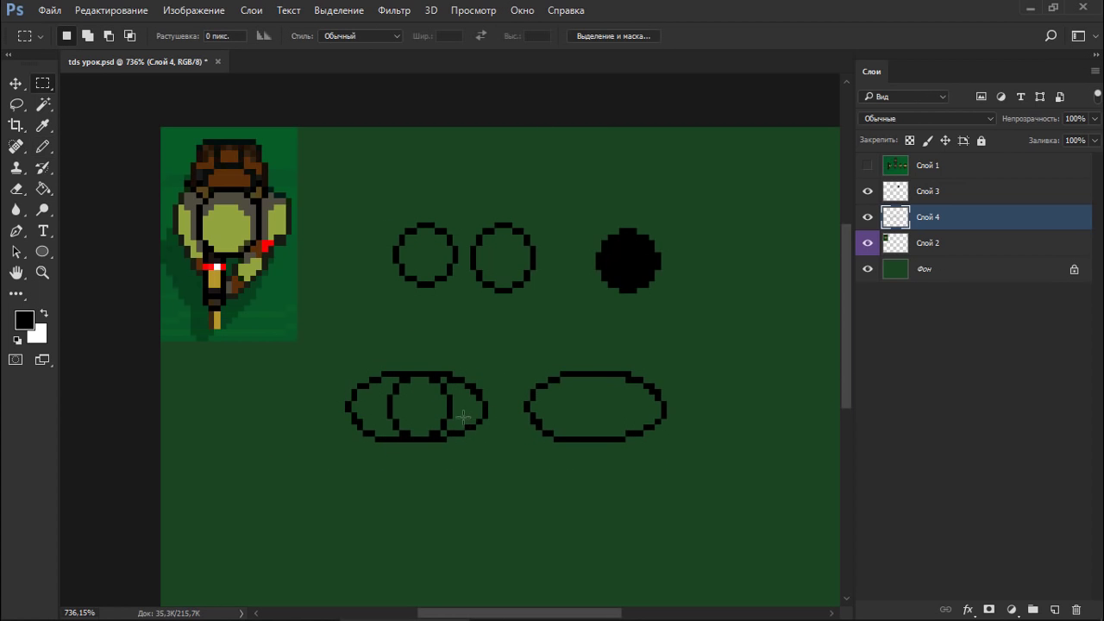
scroll(432, 394, up, 2)
key(e)
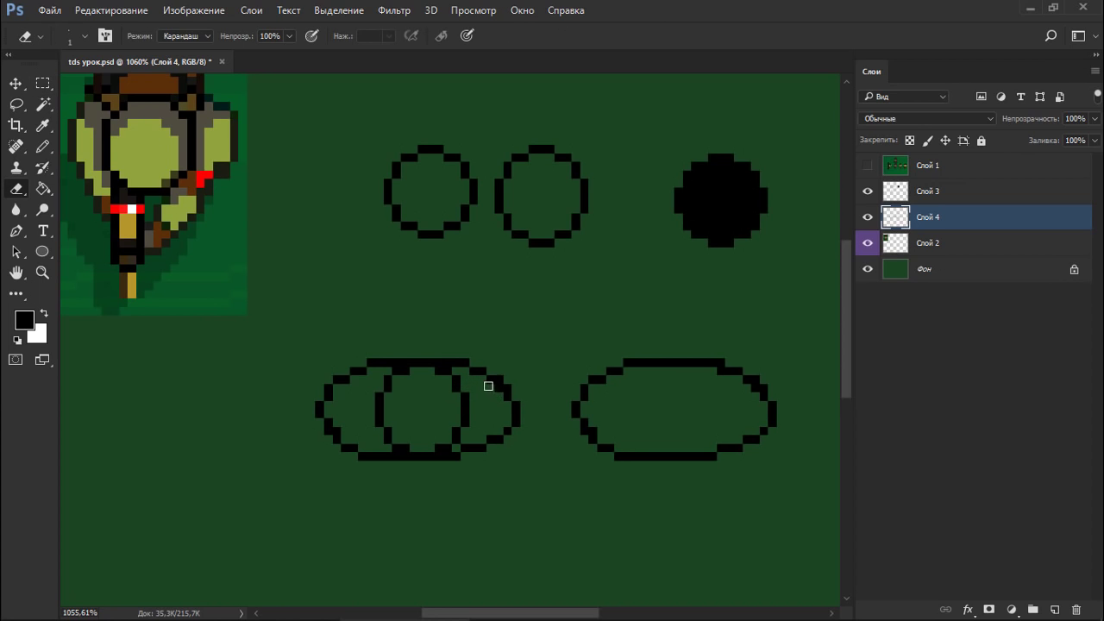
key(b)
mouse_move(603, 332)
mouse_down()
mouse_move(668, 294)
mouse_move(569, 336)
mouse_up()
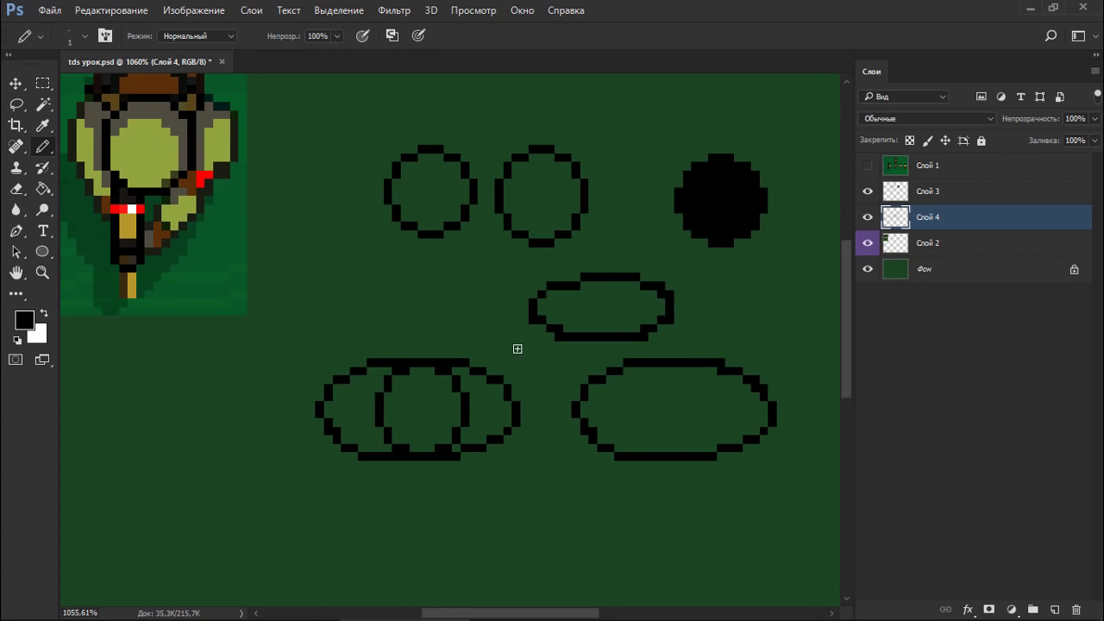
key(ctrl+z)
mouse_move(349, 369)
mouse_down()
mouse_move(330, 439)
mouse_move(413, 431)
mouse_up()
key(ctrl+z)
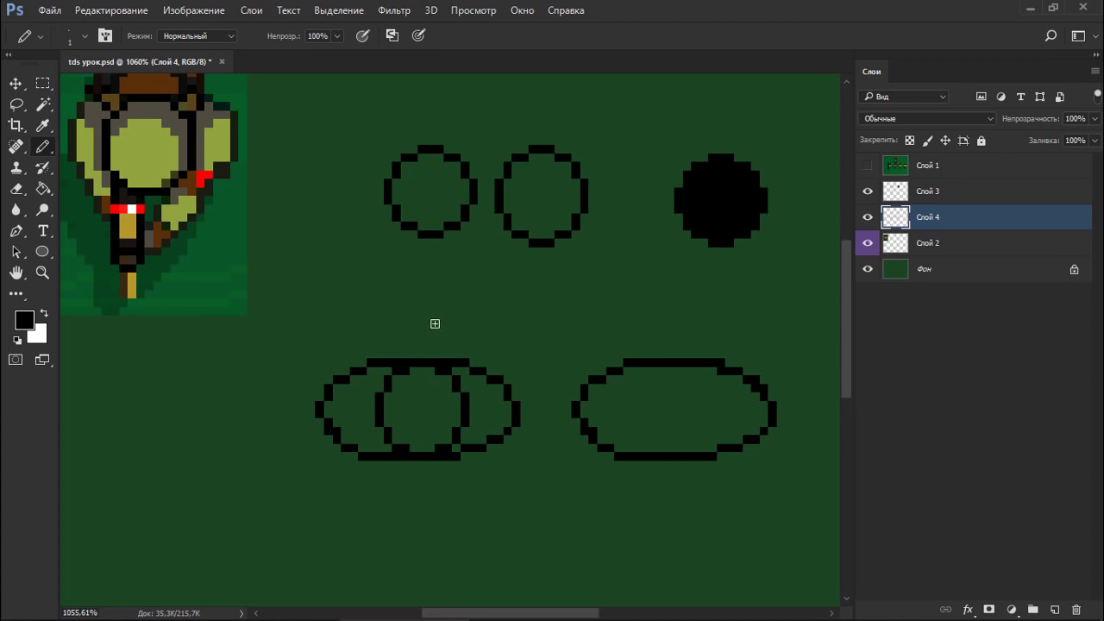
Duplicate the head circle inside the shoulder oval on Слой 3 into the empty area below.
key(m)
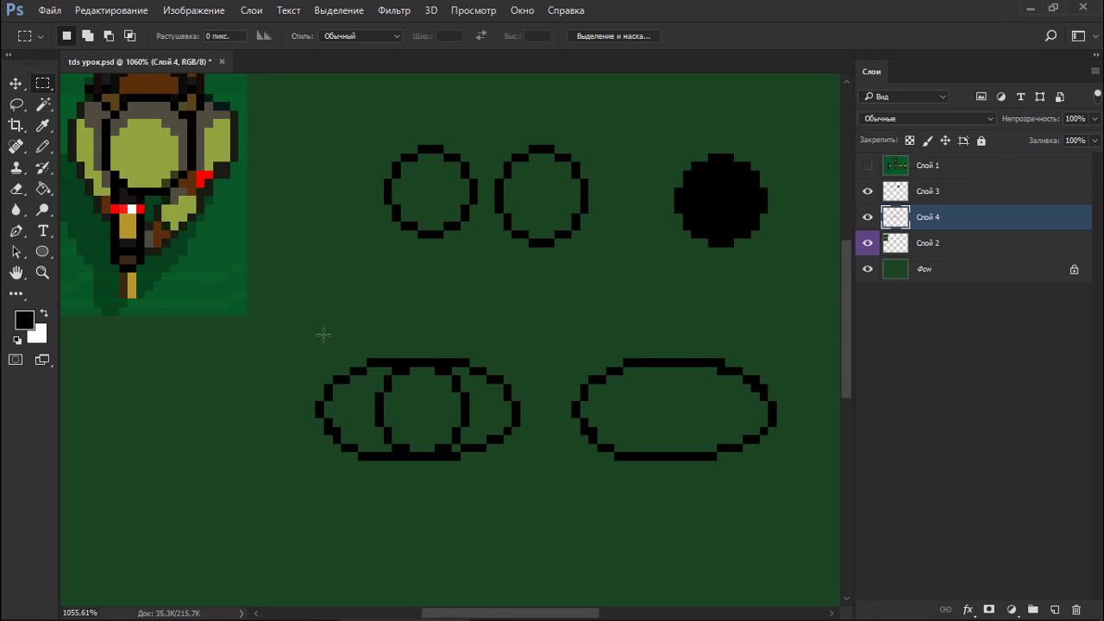
click(907, 199)
drag(306, 341, 499, 483)
drag(498, 399, 518, 266)
drag(449, 299, 451, 468)
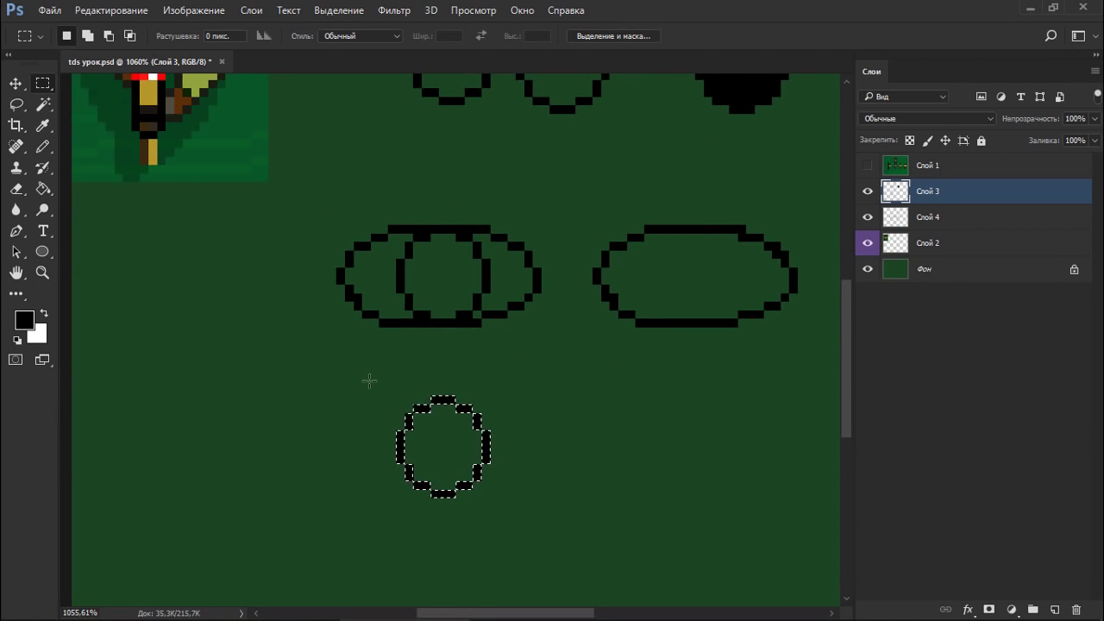
Duplicate the left half of the lower head circle about 6 pixels to its left as a shoulder outline and deselect.
drag(369, 381, 439, 498)
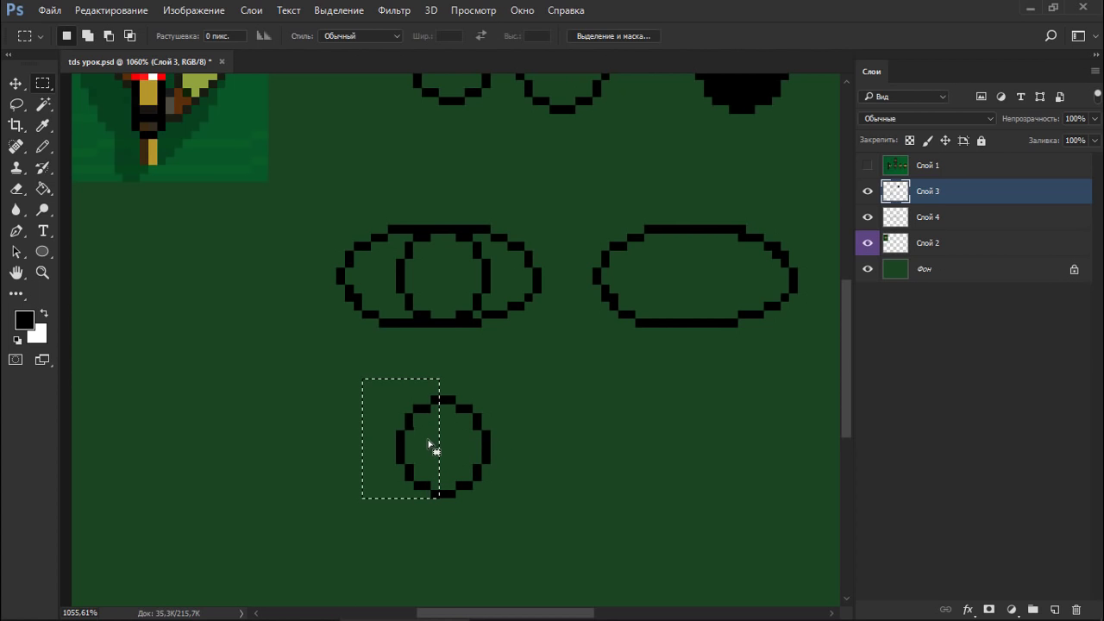
drag(431, 446, 363, 441)
key(ctrl+d)
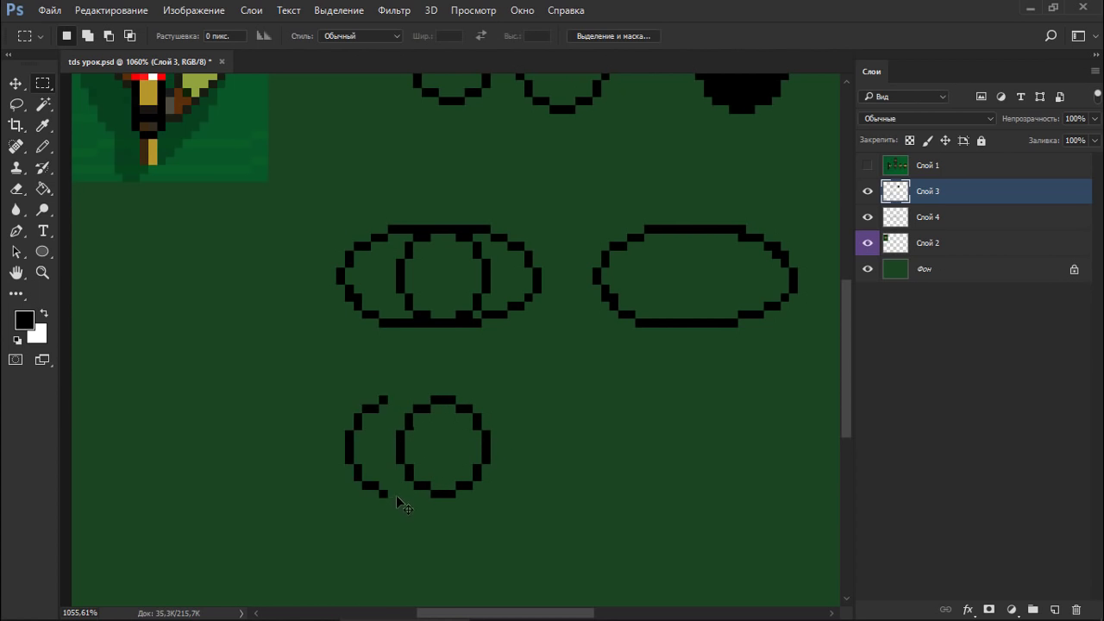
Erase the stray pixel at the shoulder arc's upper end and extend both arc ends toward the head with the Pencil.
key(e)
click(384, 399)
key(b)
drag(384, 408, 395, 410)
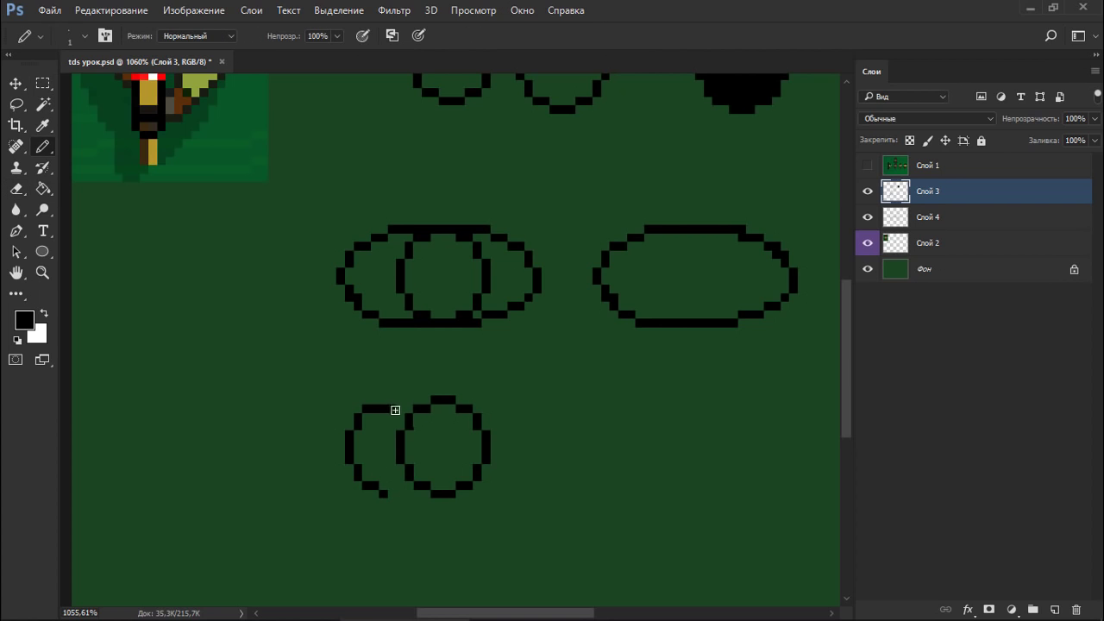
click(395, 409)
click(402, 409)
drag(392, 494, 404, 494)
Shift the top edge of the left shoulder outline down 1 pixel so it meets the head circle.
key(m)
drag(336, 396, 403, 422)
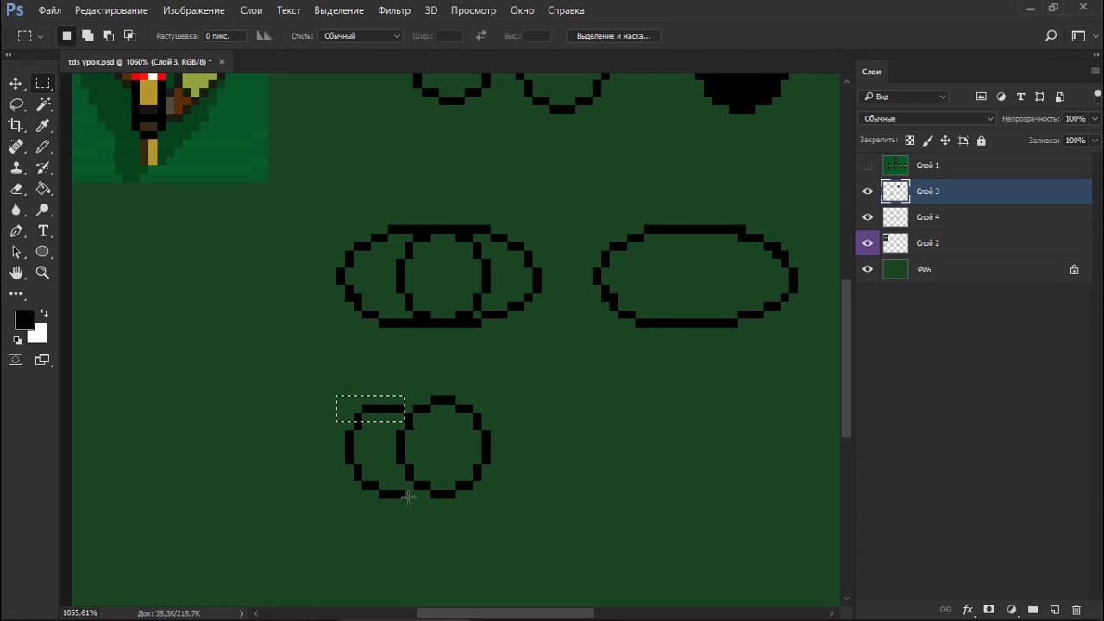
key(ctrl+Left)
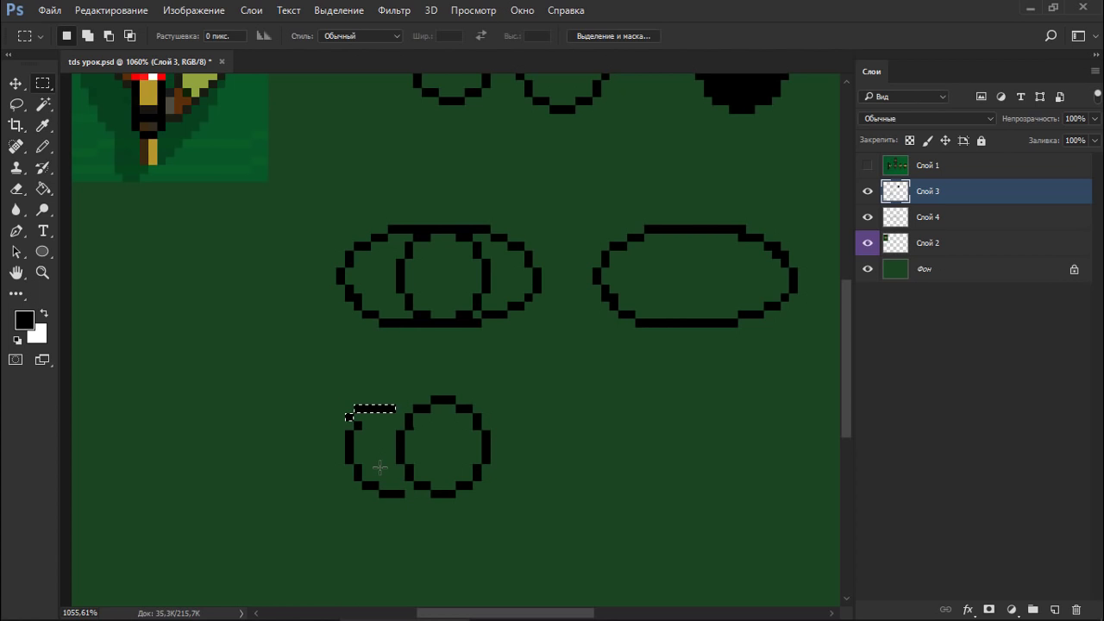
key(ctrl+Right)
key(ctrl+Down)
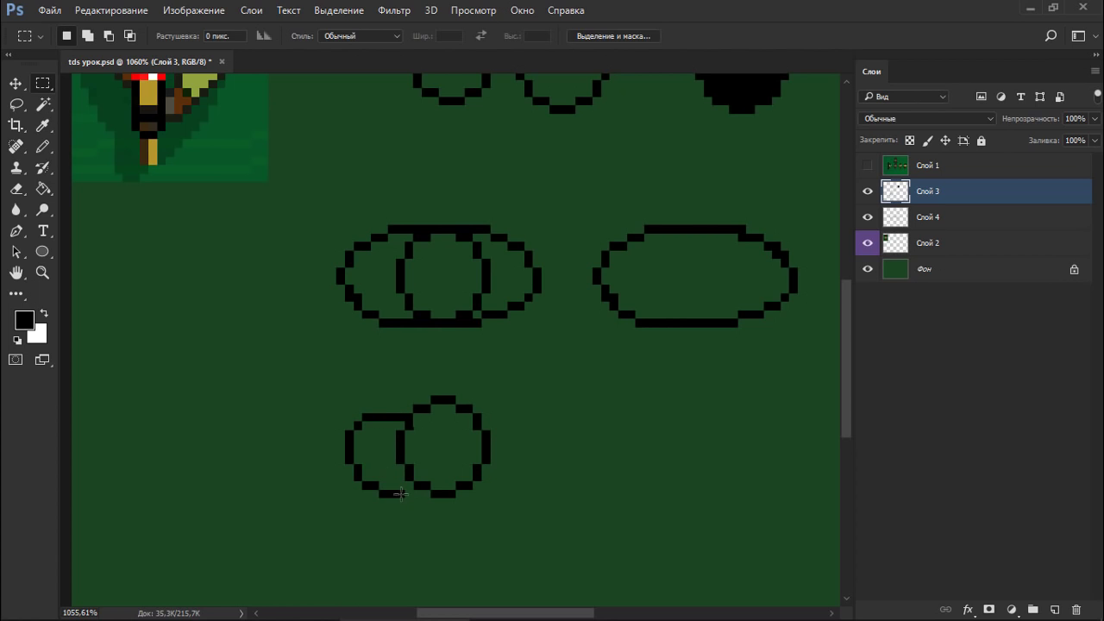
Move the left shoulder's bottom edge up 2 pixels and deselect it.
mouse_move(403, 492)
mouse_down()
mouse_move(358, 519)
mouse_move(402, 480)
mouse_up()
key(ctrl+Up)
key(ctrl+d)
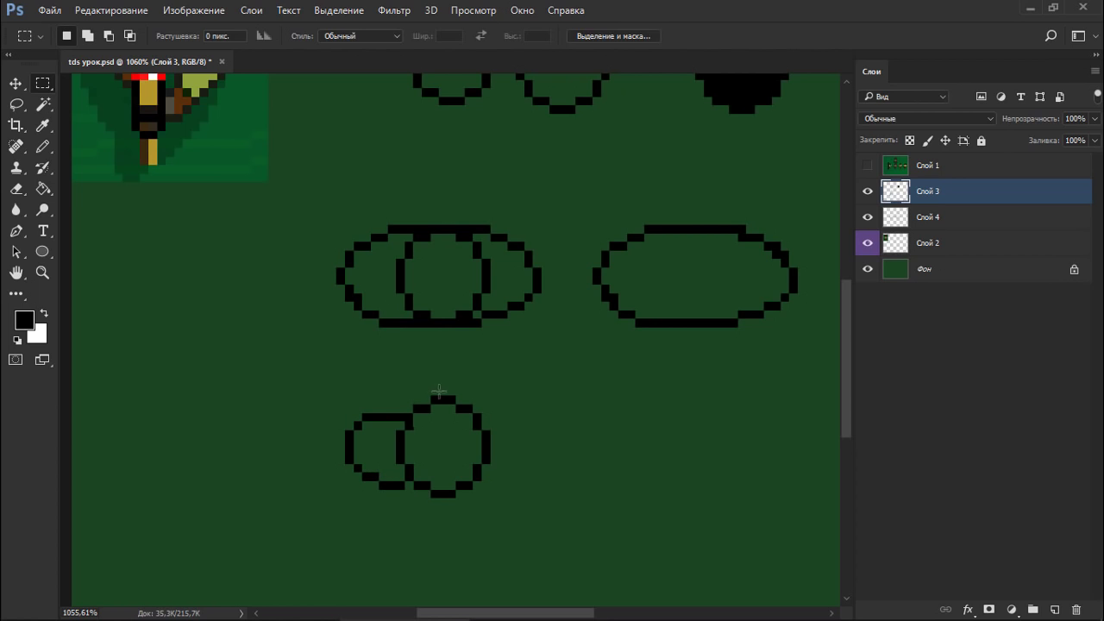
drag(372, 505, 398, 480)
key(ctrl+d)
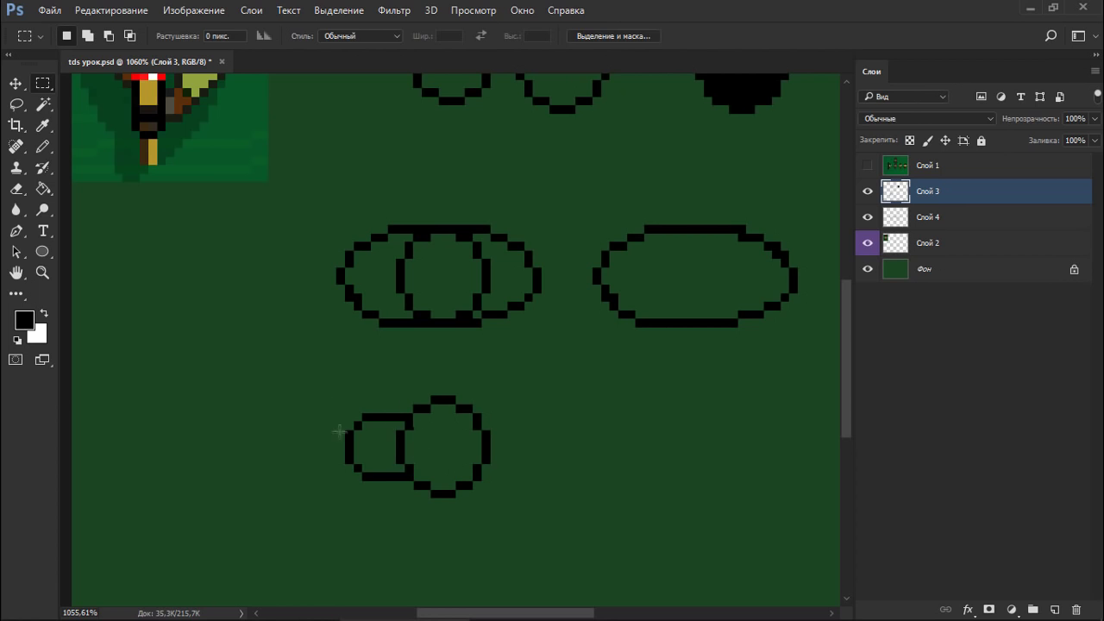
Narrow the left shoulder by moving its outer part 2 pixels toward the head, then deselect.
drag(311, 387, 379, 498)
drag(366, 463, 384, 466)
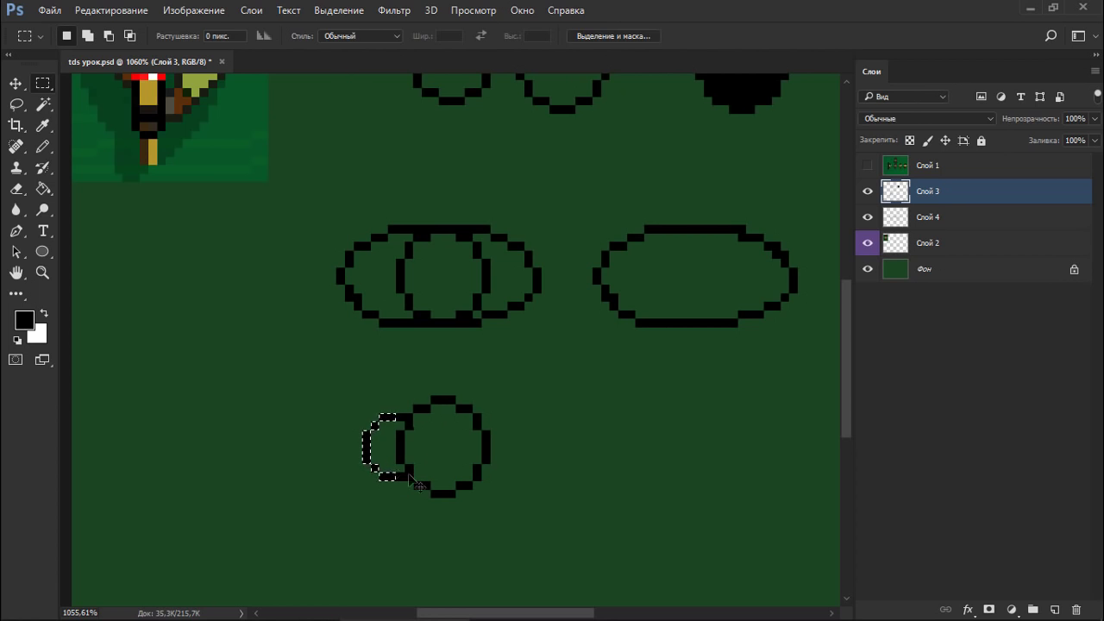
click(472, 466)
key(b)
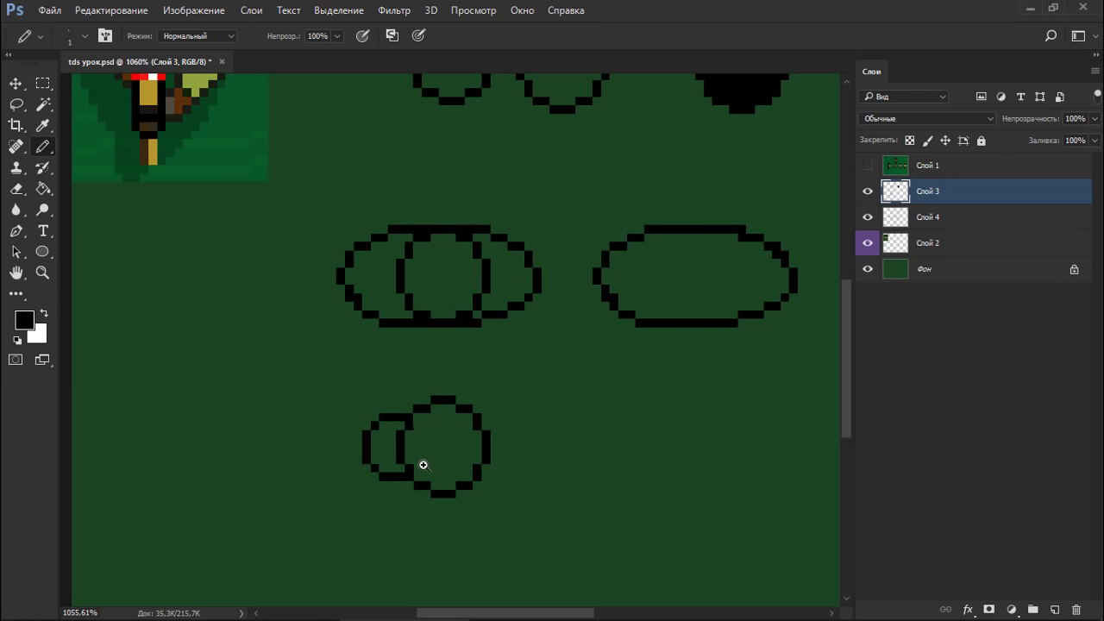
Duplicate the figure's left half with its shoulder, flip the copy horizontally, fit it onto the head's right side and deselect.
scroll(423, 466, down, 1)
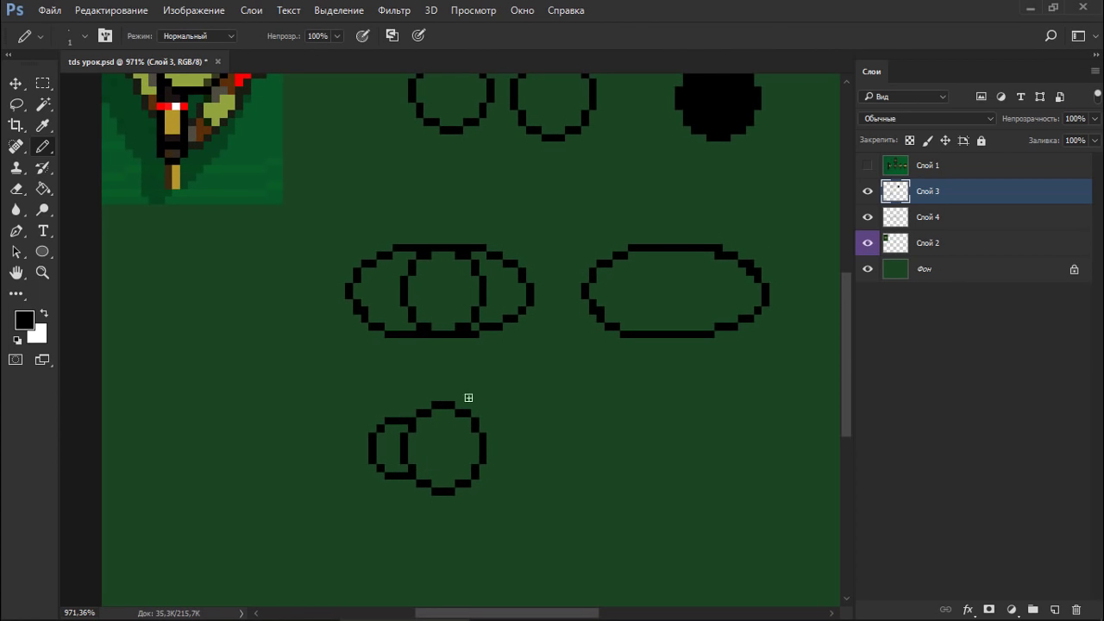
key(m)
drag(345, 401, 448, 495)
drag(383, 464, 517, 464)
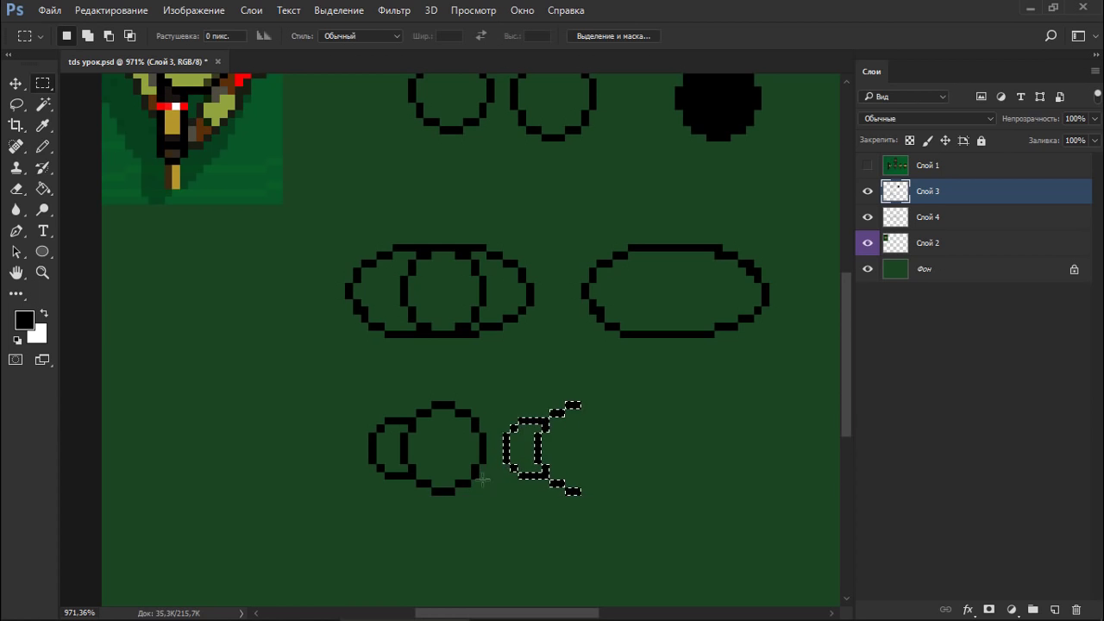
click(111, 10)
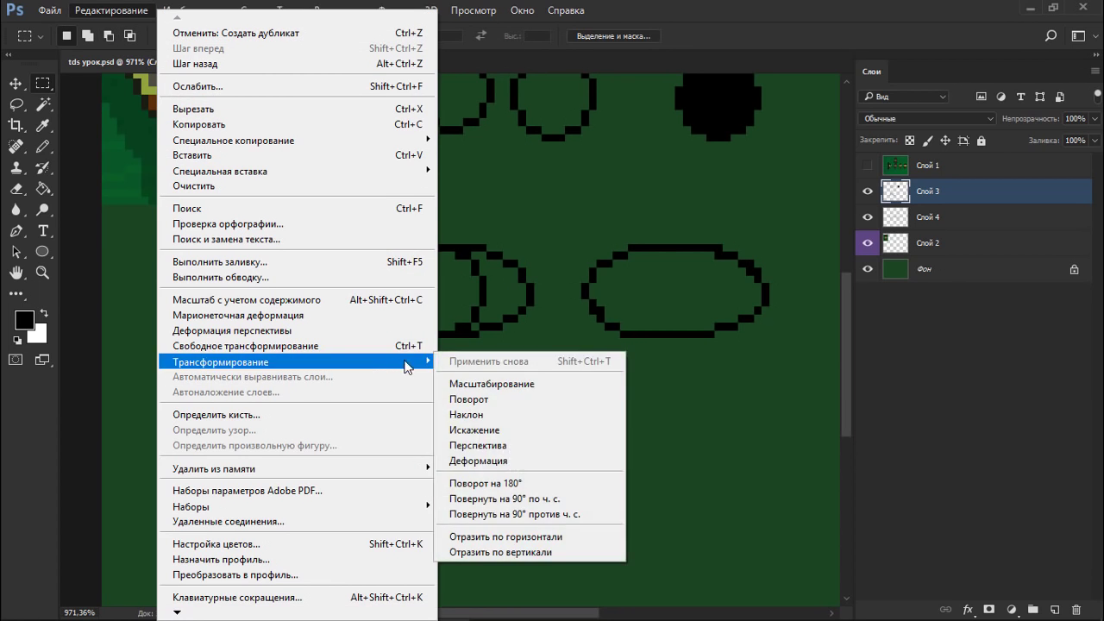
mouse_move(431, 362)
click(546, 532)
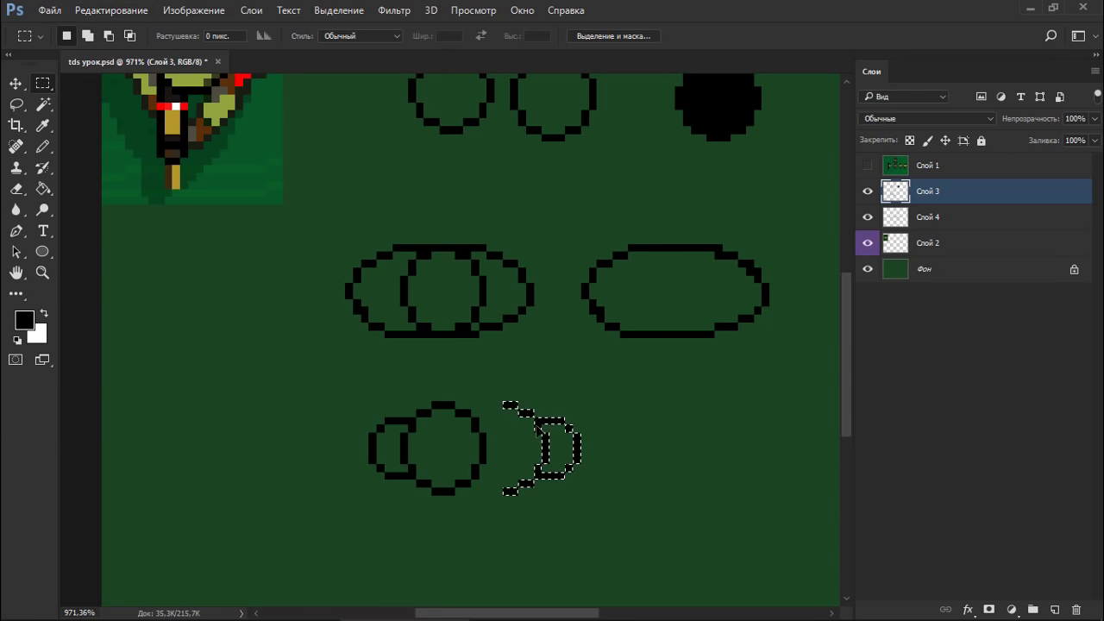
drag(528, 437, 502, 438)
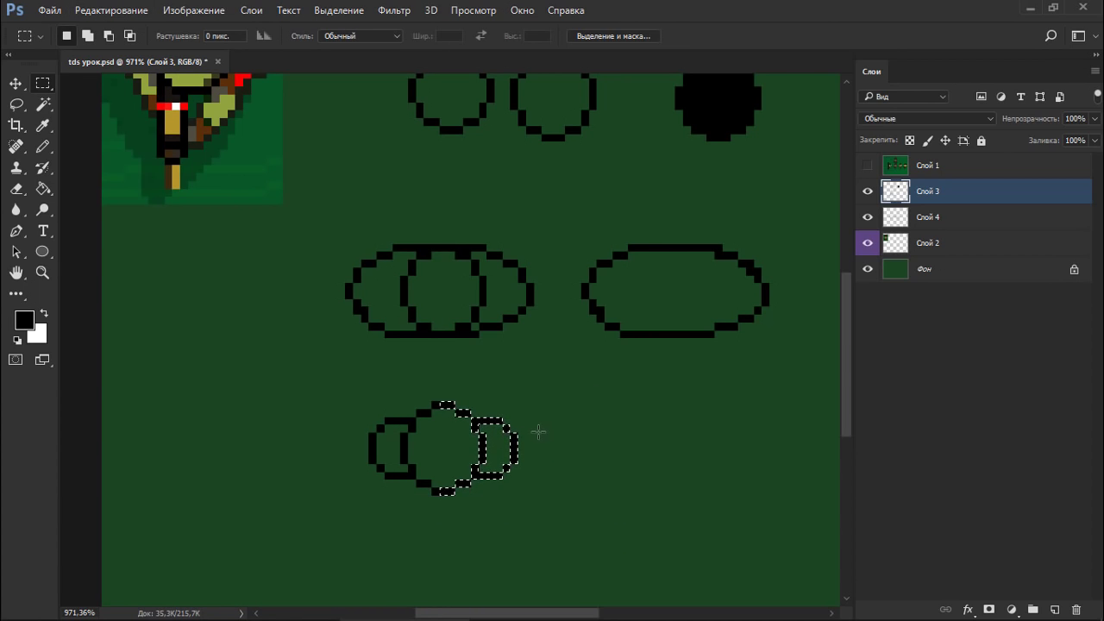
key(ctrl+d)
Try out duplicating the left shoulder, undo the first copy, flip a second copy horizontally beside the figure and delete it.
key(m)
drag(345, 401, 423, 486)
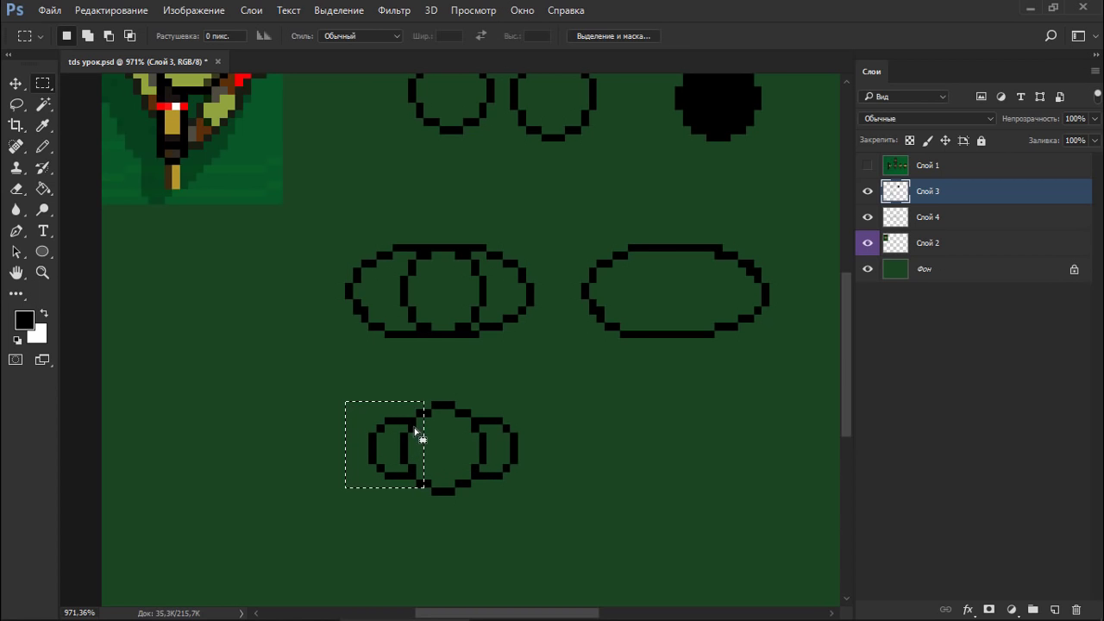
key(ctrl+alt+shift)
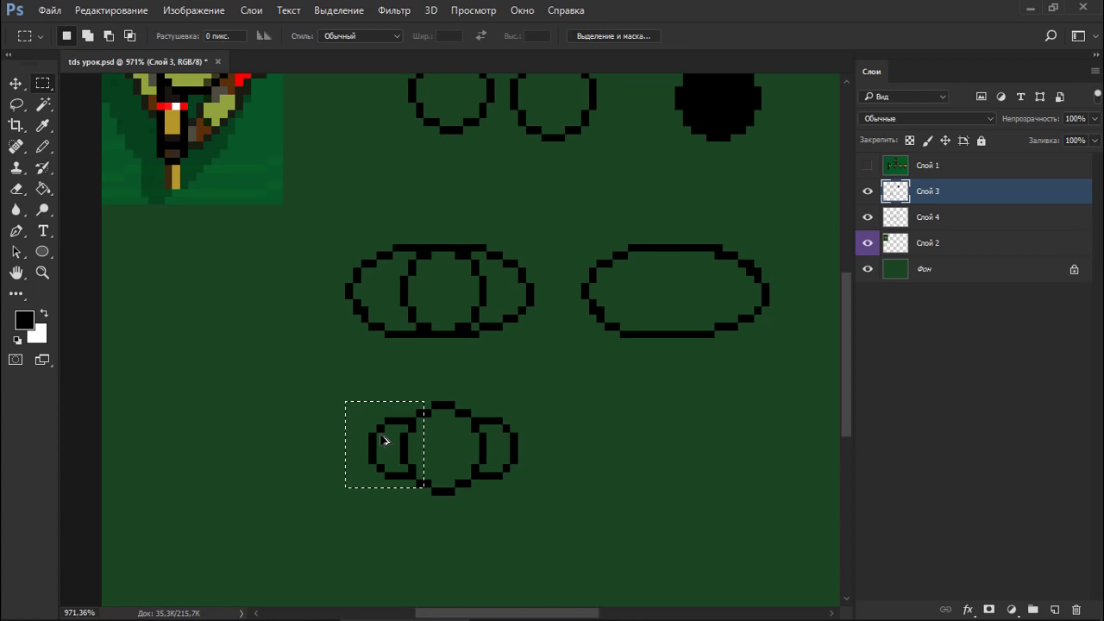
drag(381, 442, 369, 384)
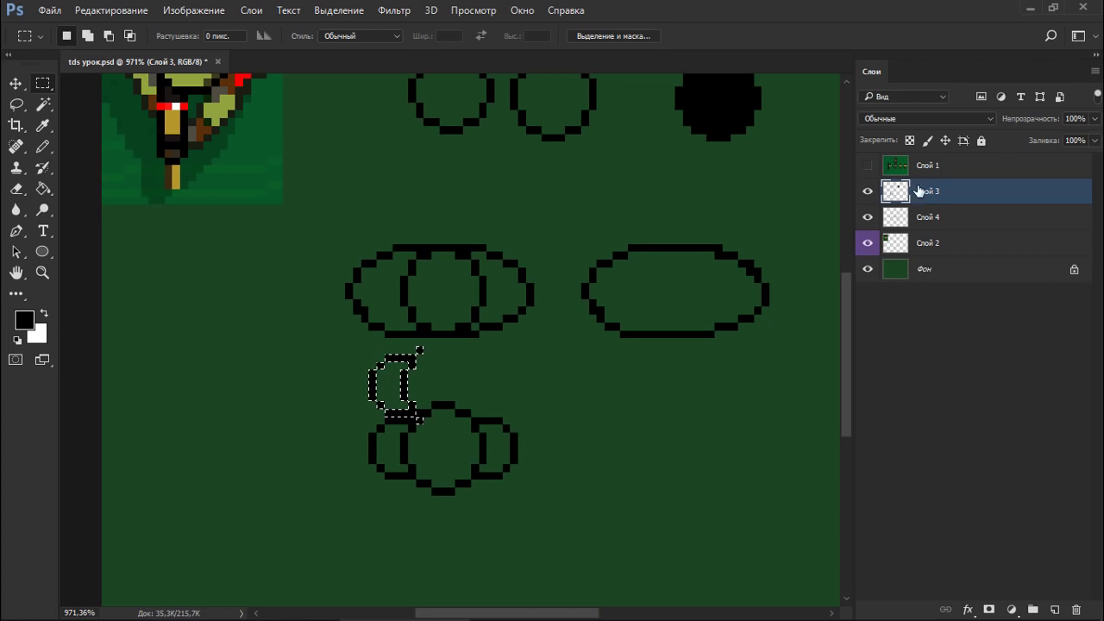
key(ctrl+z)
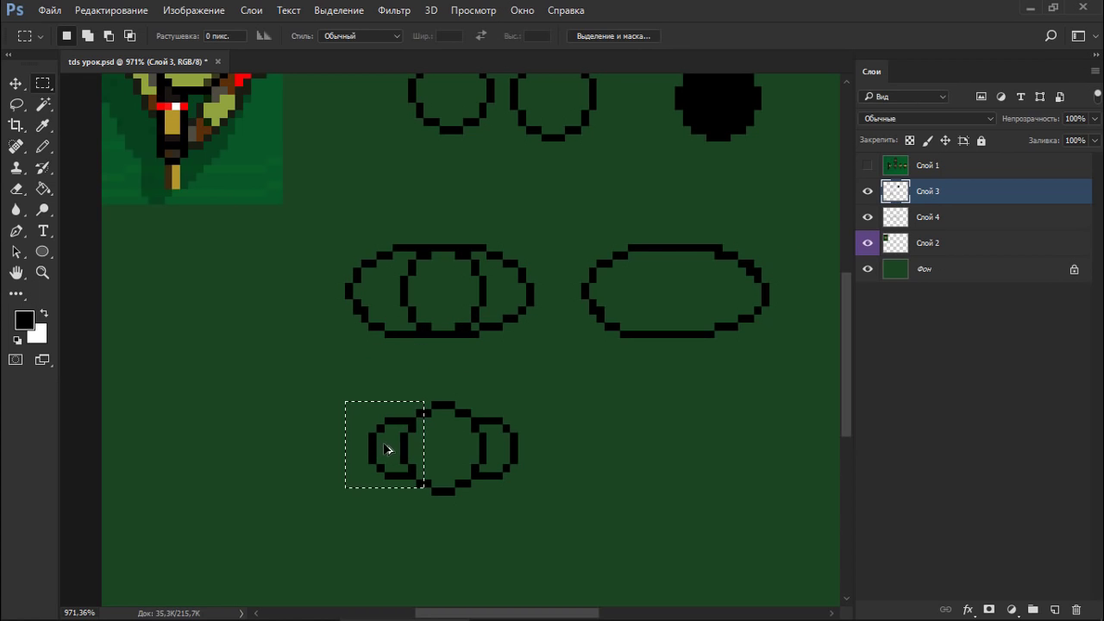
drag(386, 449, 546, 440)
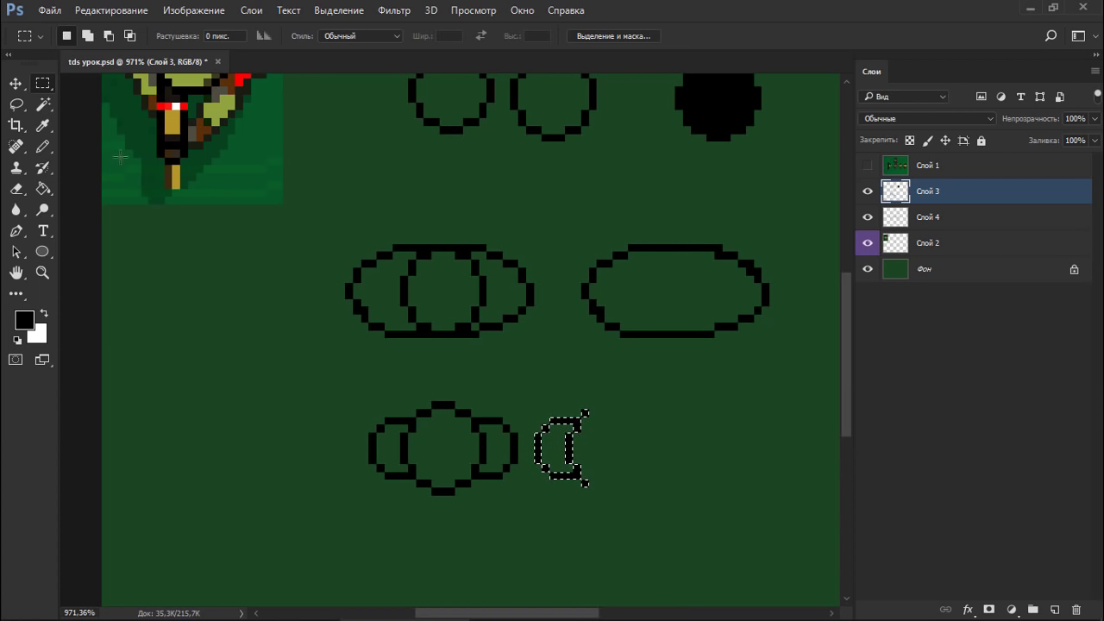
click(111, 10)
mouse_move(316, 362)
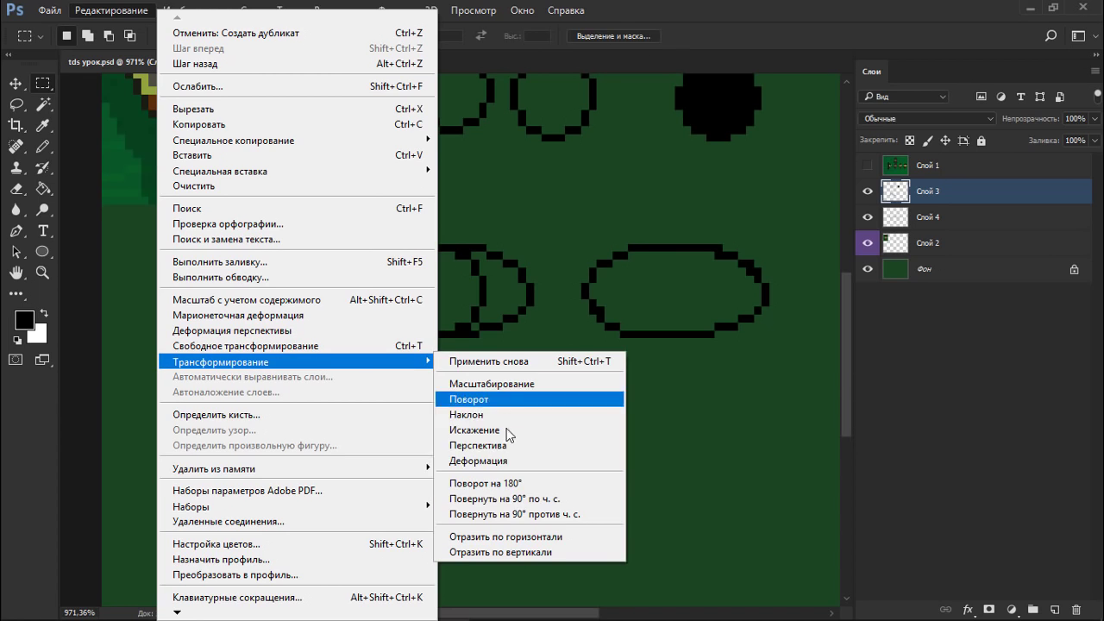
click(519, 538)
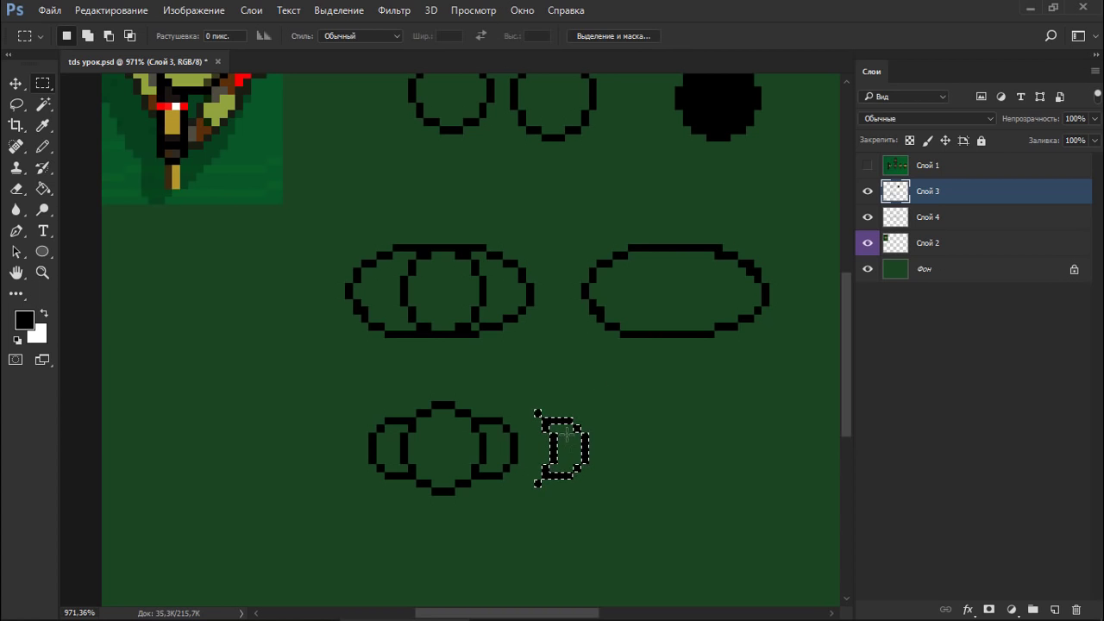
key(Delete)
Duplicate the complete head-and-shoulders figure to the right of the original and deselect it.
mouse_move(532, 382)
mouse_down()
mouse_move(363, 488)
mouse_move(348, 517)
mouse_up()
drag(435, 460, 615, 460)
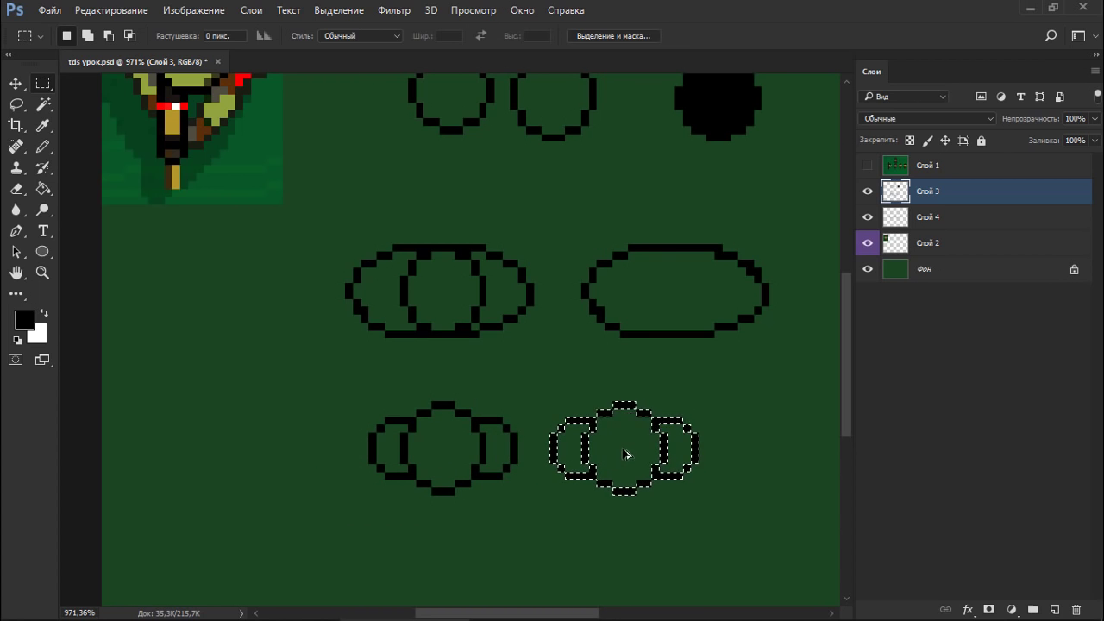
key(ctrl+d)
scroll(556, 363, down, 2)
drag(459, 324, 447, 388)
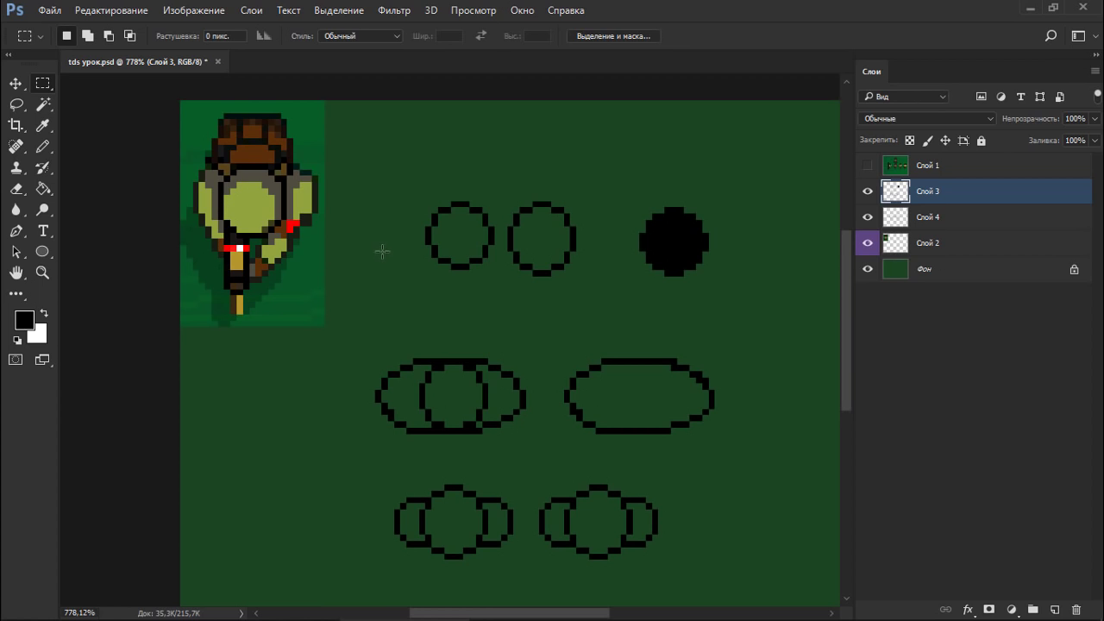
key(b)
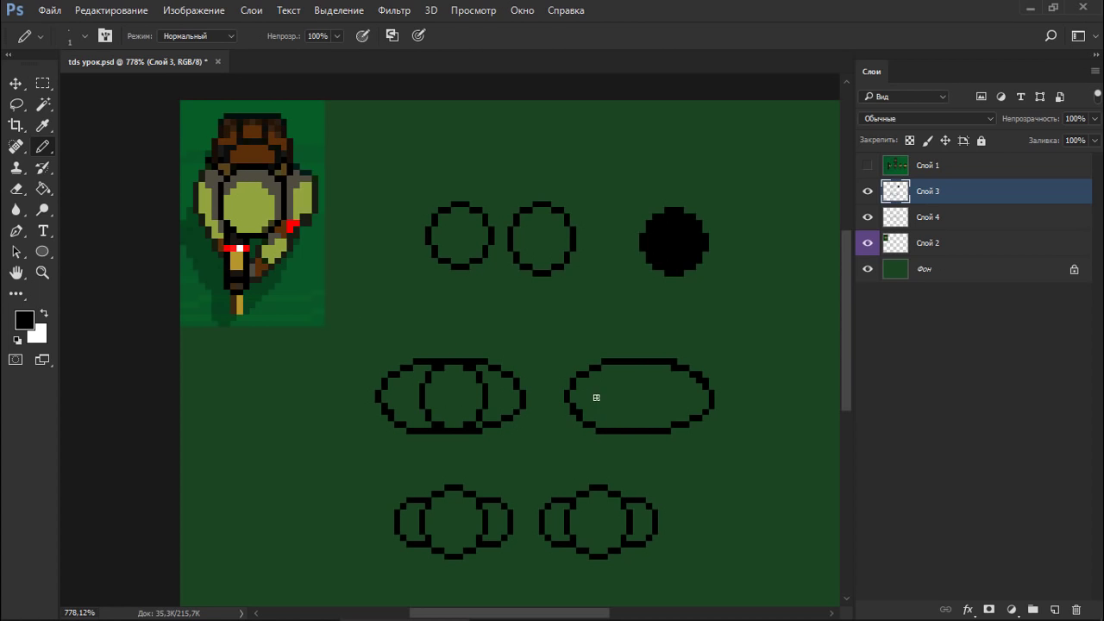
Toggle Слой 3's visibility off and on to check its contents, and merge it down into Слой 4.
key(m)
click(868, 192)
click(867, 192)
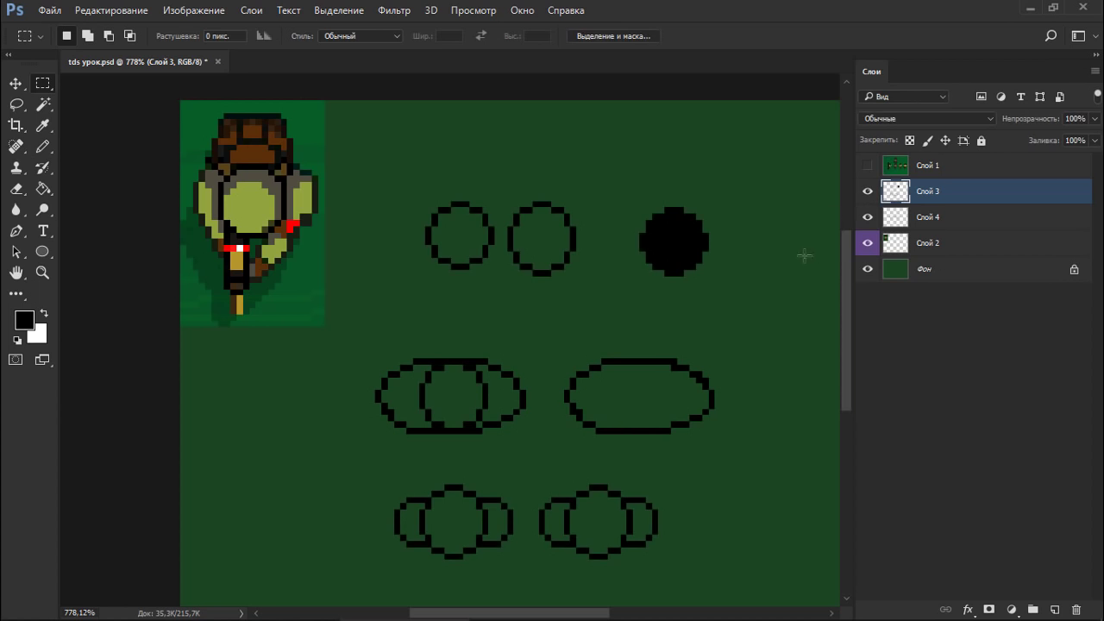
key(ctrl+e)
Cut the two lower head-and-shoulders figures from Слой 4, hide that layer and paste them onto a new layer.
drag(370, 328, 751, 447)
key(ctrl+d)
mouse_move(389, 487)
mouse_down()
mouse_move(734, 518)
mouse_move(734, 565)
mouse_up()
key(Delete)
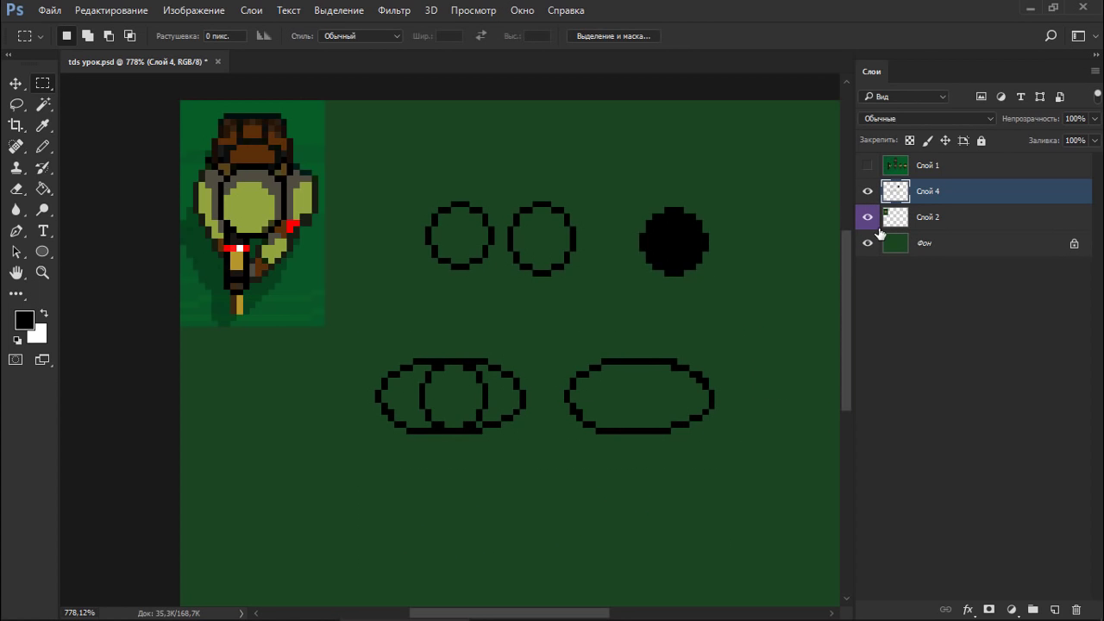
click(870, 191)
key(ctrl+v)
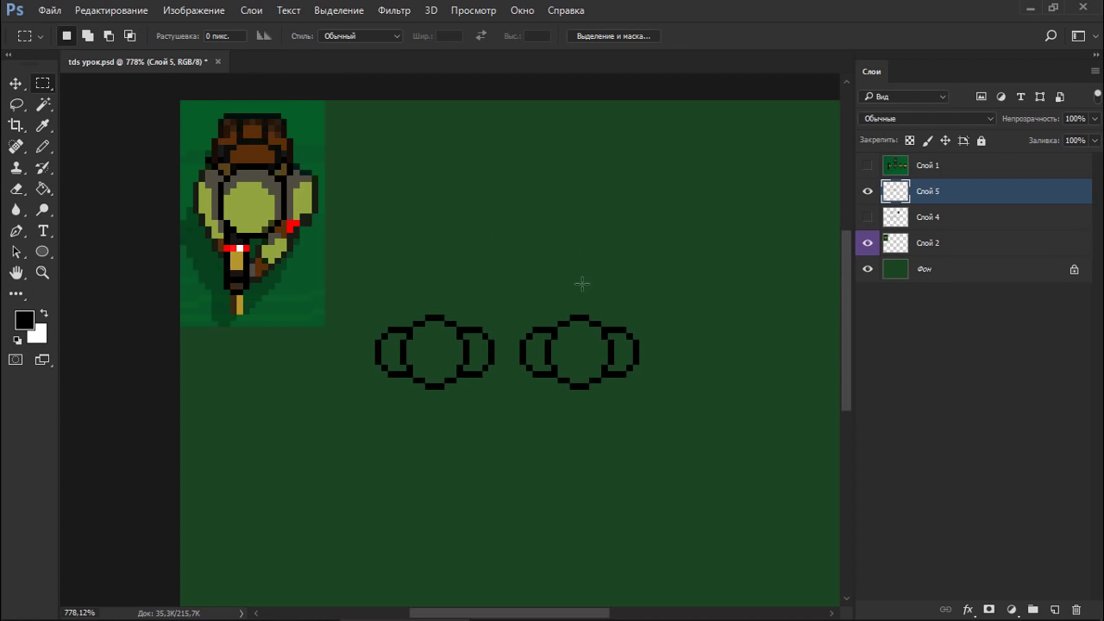
Draw a backpack outline with the Pencil, one pixel thick, rising above the shoulders of the figure on the right.
key(b)
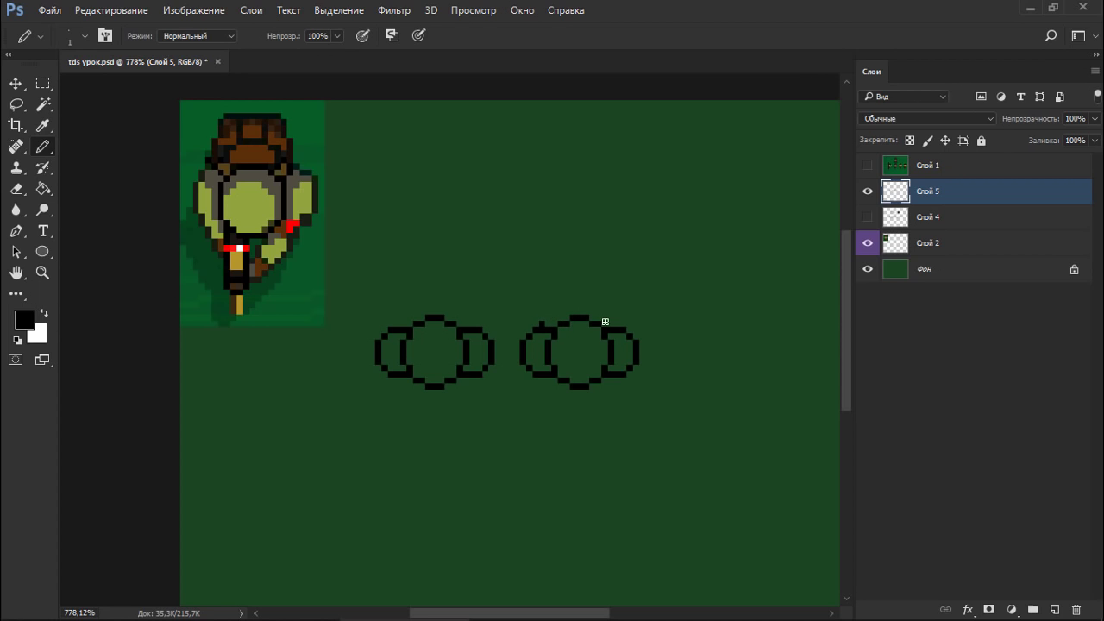
scroll(595, 318, up, 3)
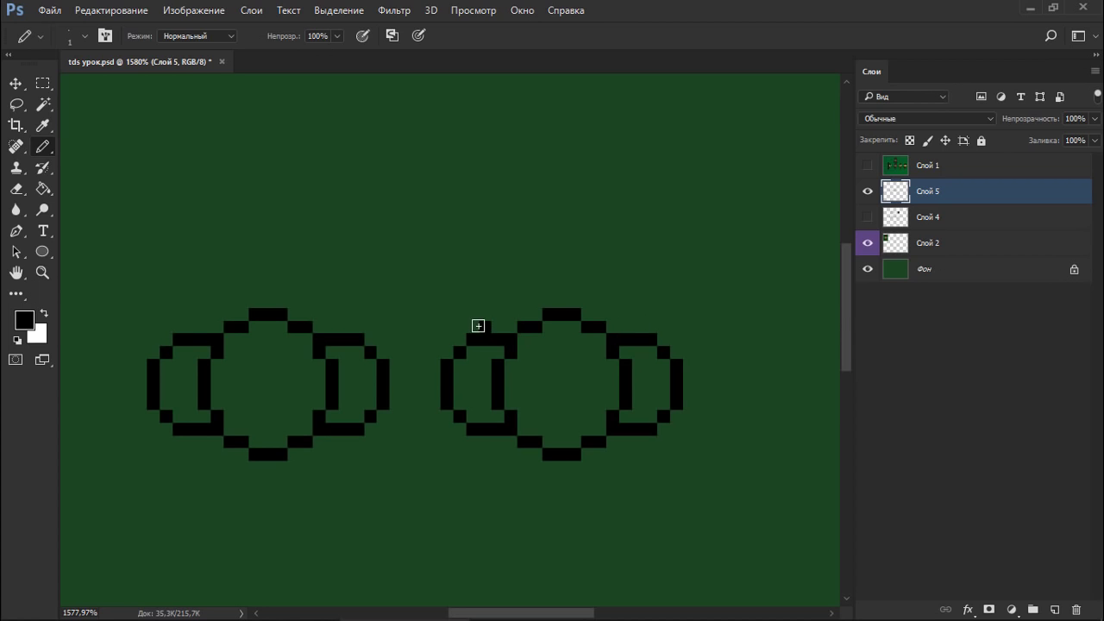
click(639, 328)
click(486, 314)
click(485, 301)
key(ctrl+z)
click(638, 315)
click(498, 295)
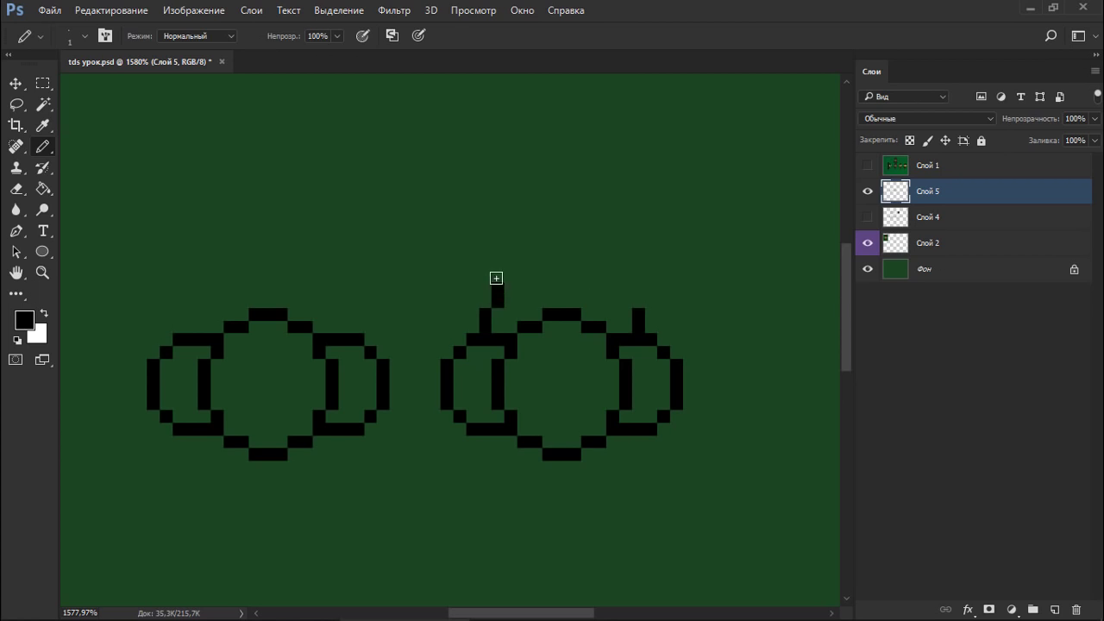
click(625, 295)
click(510, 263)
click(612, 274)
mouse_move(524, 262)
mouse_down()
mouse_move(597, 257)
mouse_move(589, 281)
mouse_move(465, 295)
mouse_move(517, 289)
mouse_up()
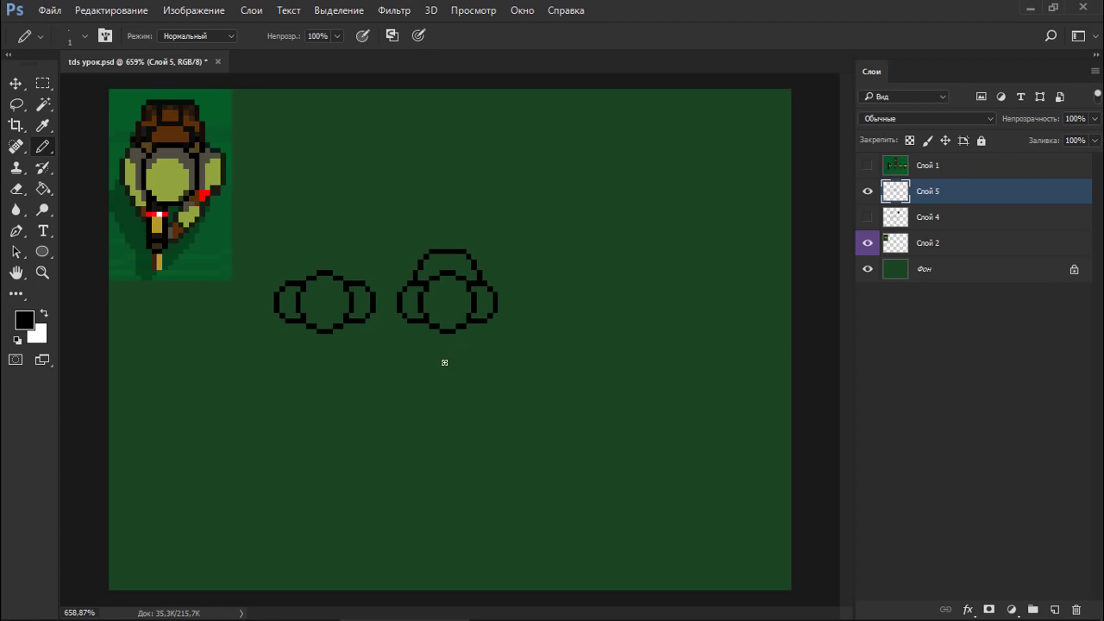
Duplicate the figure with the backpack outline to the right of the original and deselect the copy.
scroll(418, 317, up, 2)
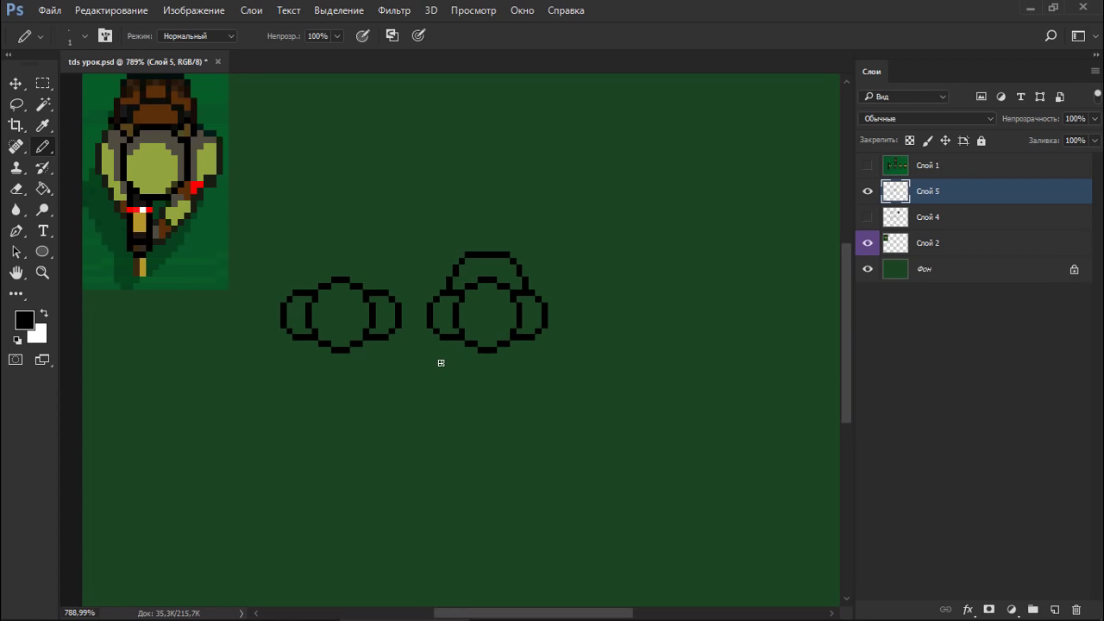
key(m)
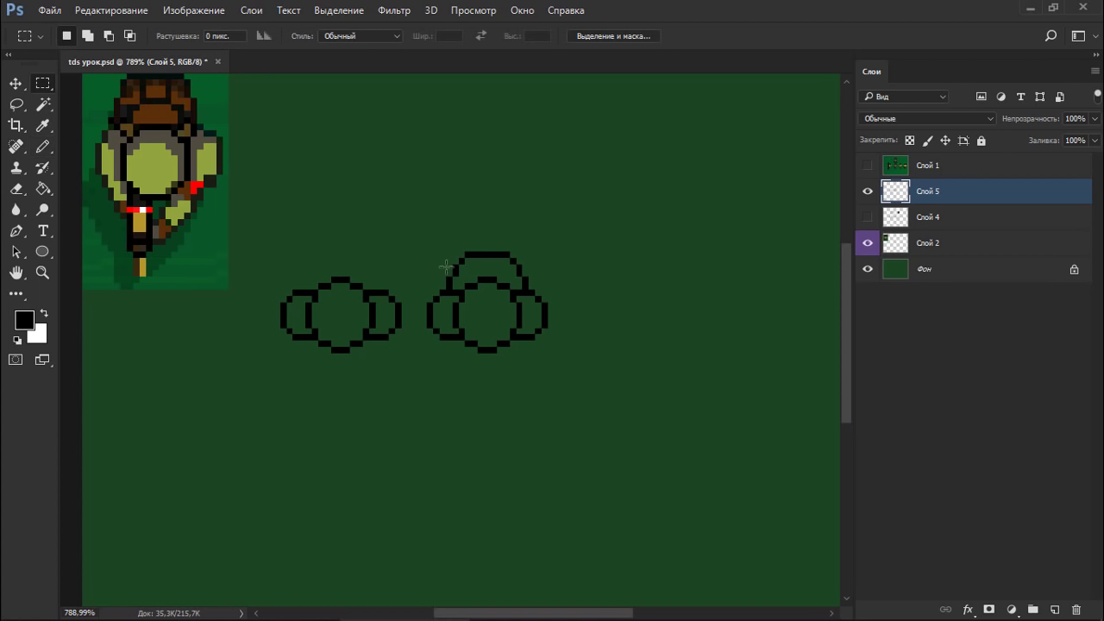
drag(418, 232, 587, 358)
drag(493, 320, 709, 326)
key(ctrl+d)
Draw a straight horizontal line below the middle figure and a straight vertical line below the rightmost figure.
key(b)
drag(466, 363, 562, 362)
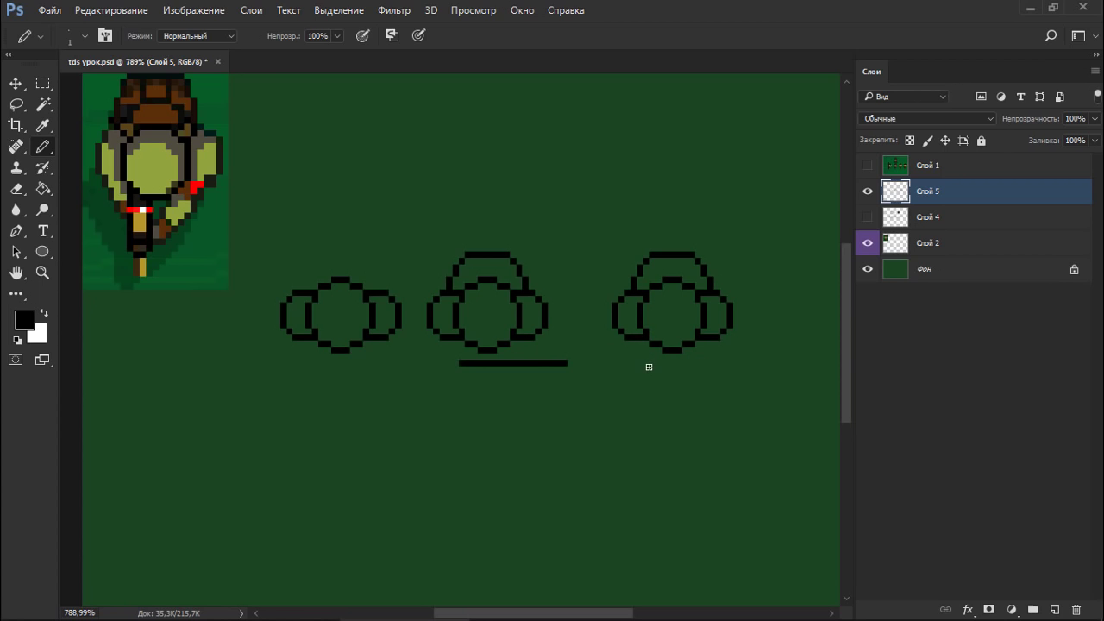
drag(648, 365, 648, 401)
key(ctrl+z)
drag(646, 356, 647, 422)
Try a freehand curved stroke above the figures and undo it.
scroll(164, 157, down, 3)
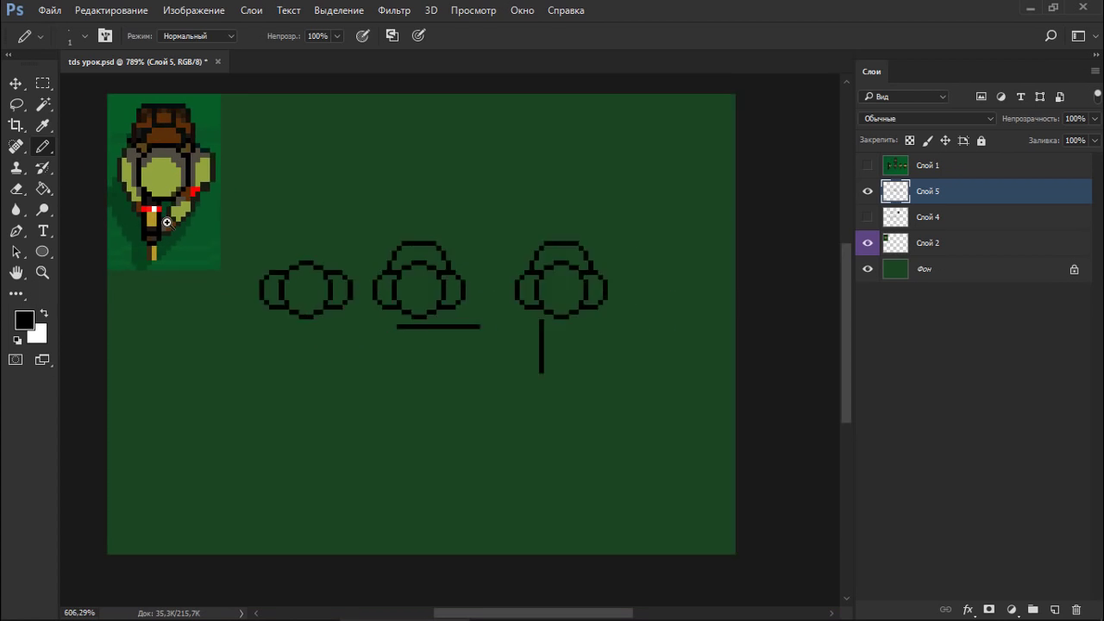
drag(342, 179, 415, 150)
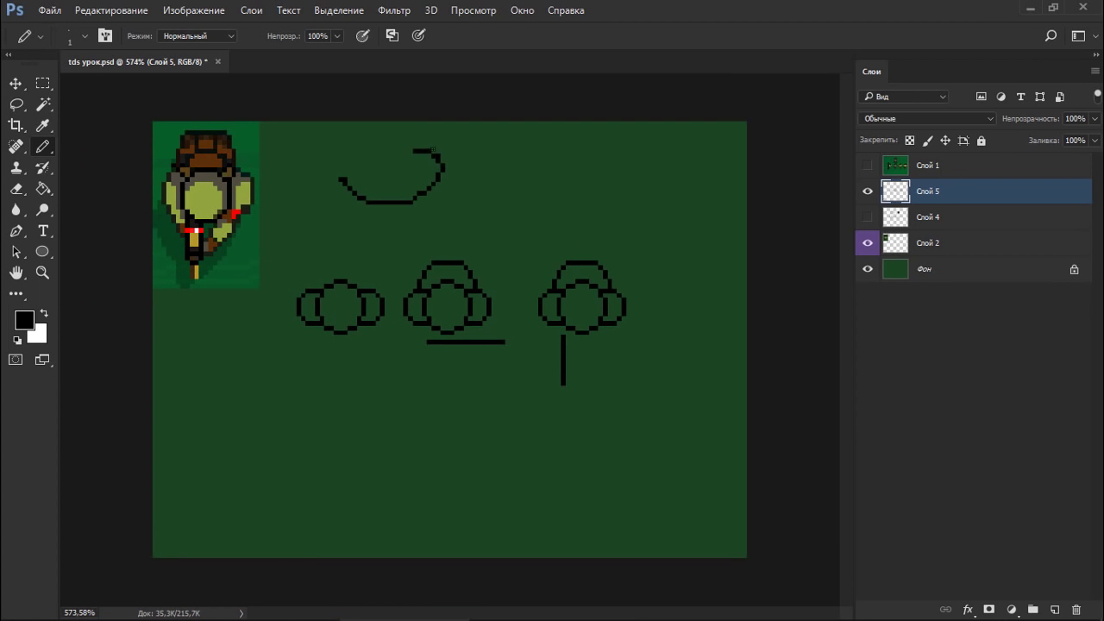
key(ctrl+z)
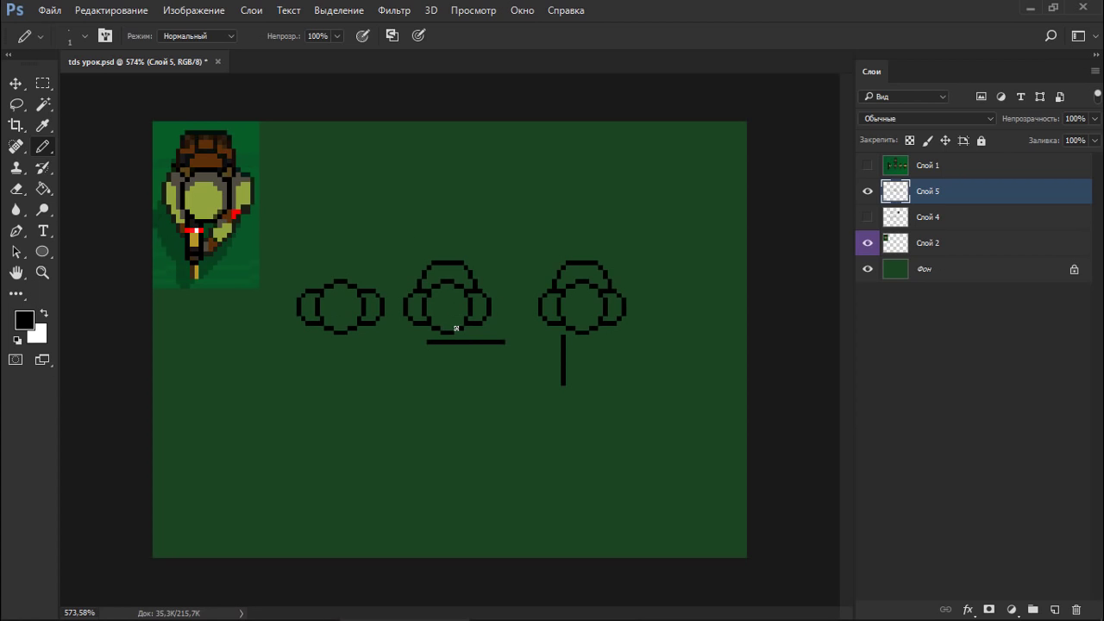
Duplicate the reference sprite on Слой 2 and place the copy below the middle figure.
key(m)
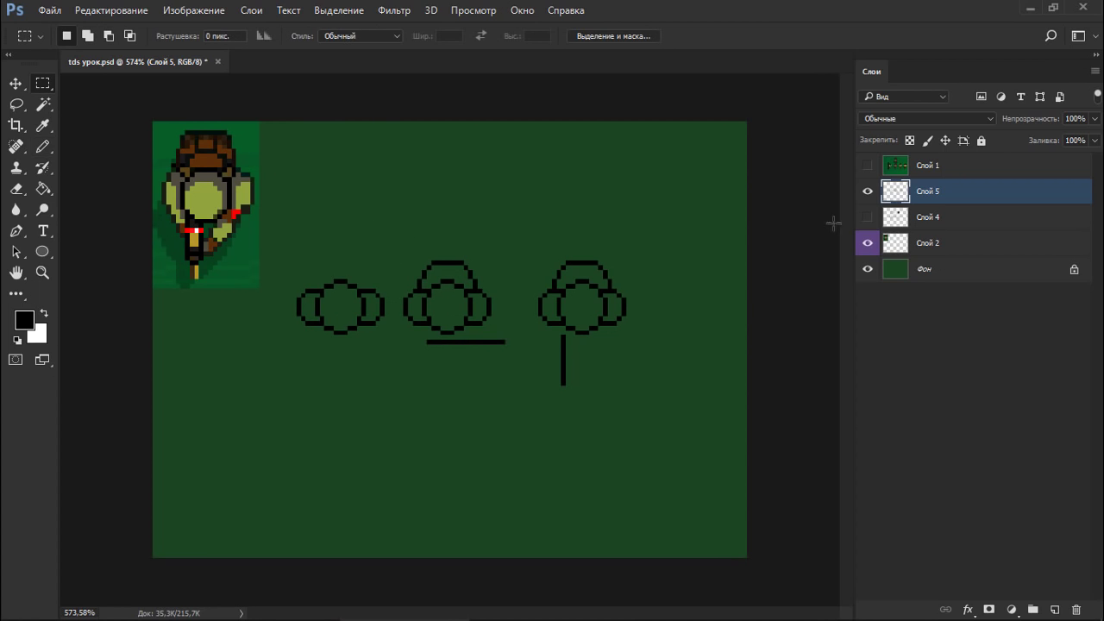
click(889, 244)
drag(241, 220, 483, 443)
key(ctrl+t)
drag(504, 322, 483, 344)
key(Escape)
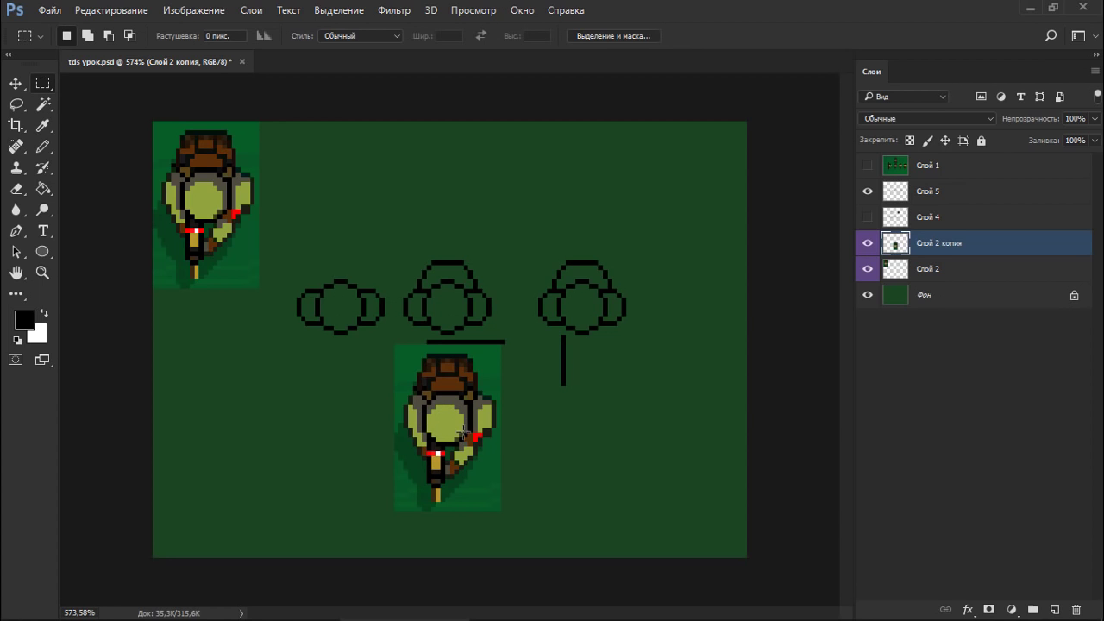
key(Delete)
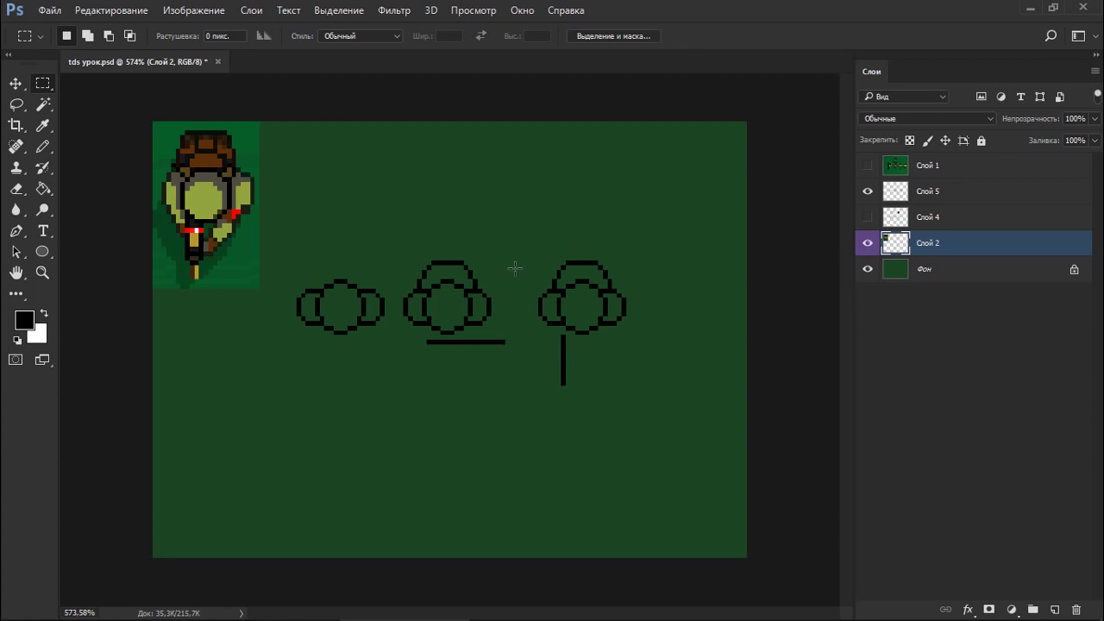
key(ctrl+z)
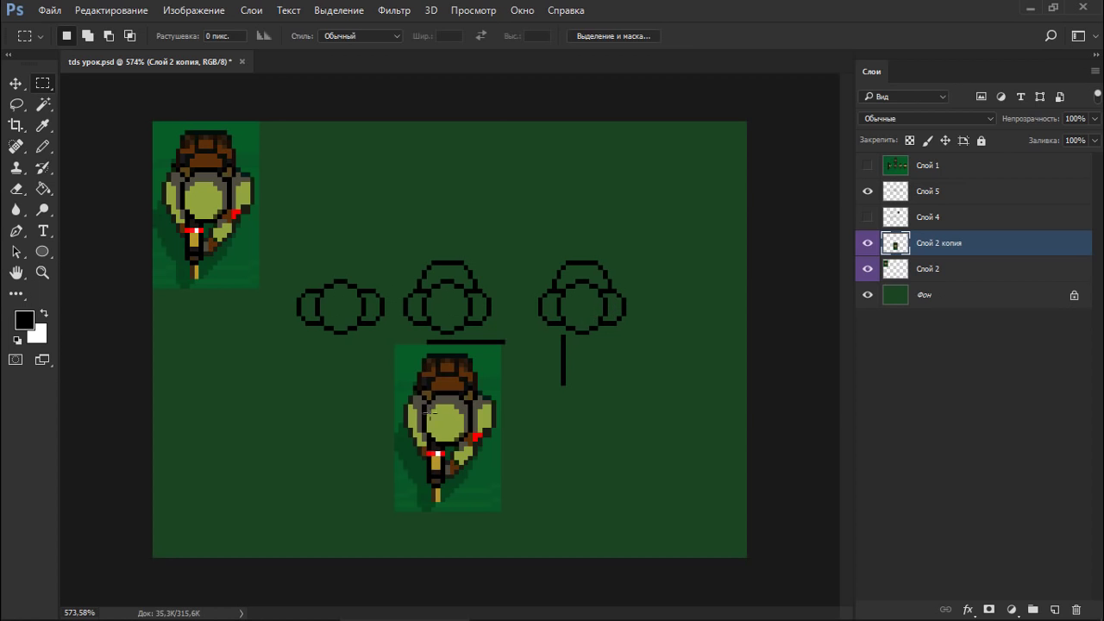
Rotate the reference sprite copy by 180° and a further 90° clockwise so its weapon points right.
key(ctrl+t)
drag(396, 325, 518, 470)
key(Return)
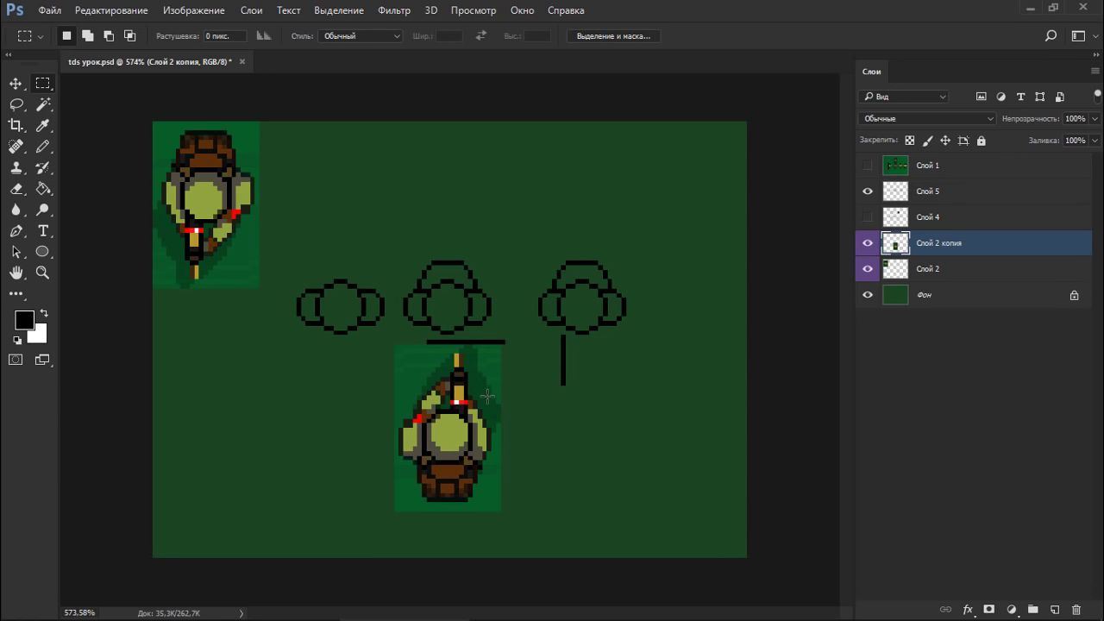
key(ctrl+t)
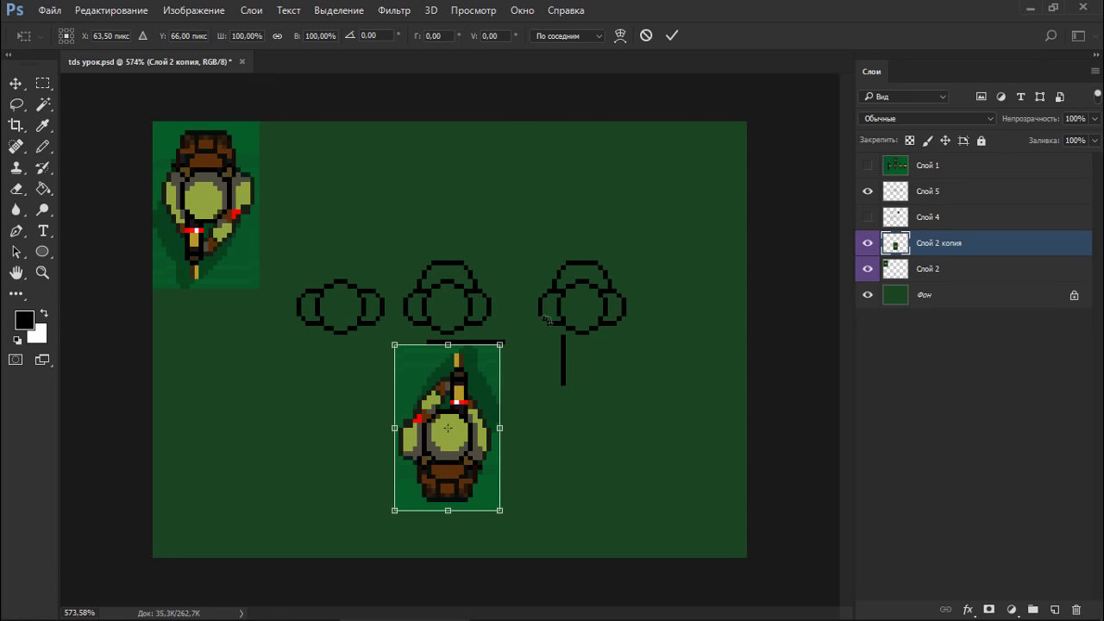
drag(546, 320, 571, 519)
key(Return)
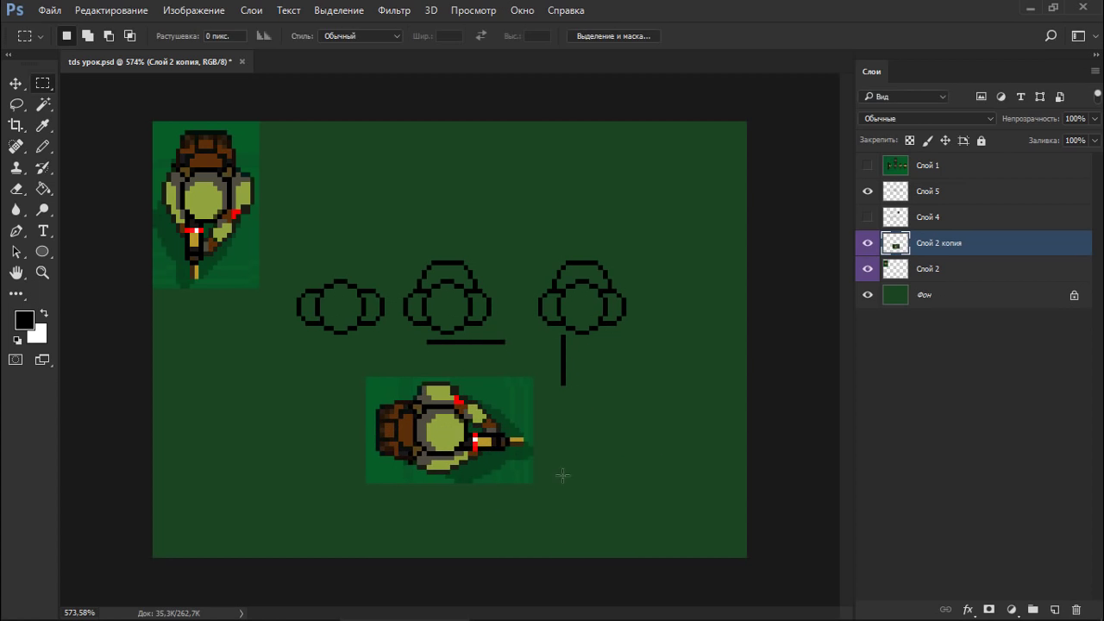
Rotate the reference sprite copy by 180° so its weapon points left, and delete the copy's layer.
scroll(576, 424, down, 5)
scroll(501, 424, up, 5)
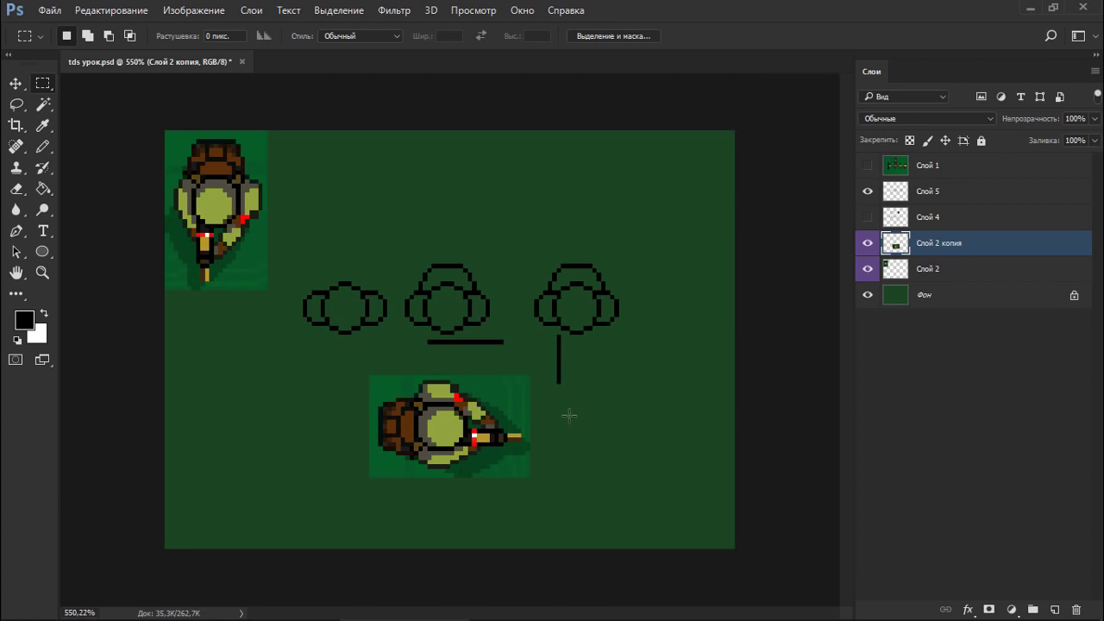
key(ctrl+t)
drag(334, 357, 546, 466)
key(Return)
key(m)
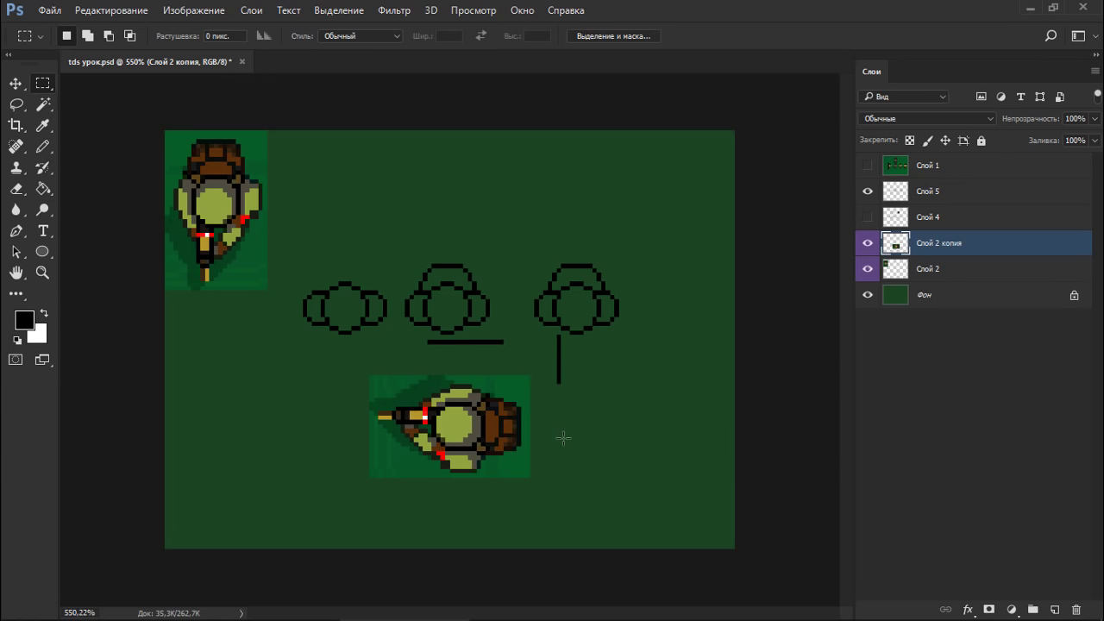
key(Delete)
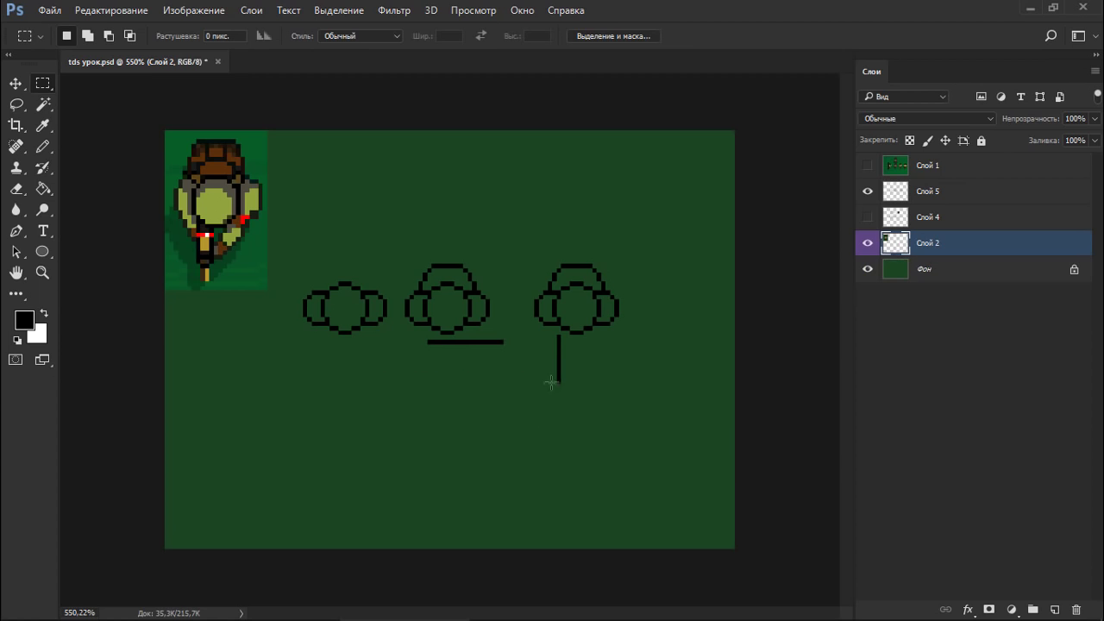
On Слой 5, curve the middle figure's left shoulder outline down into the horizontal line and erase the shoulder's old lower edge.
click(911, 188)
key(b)
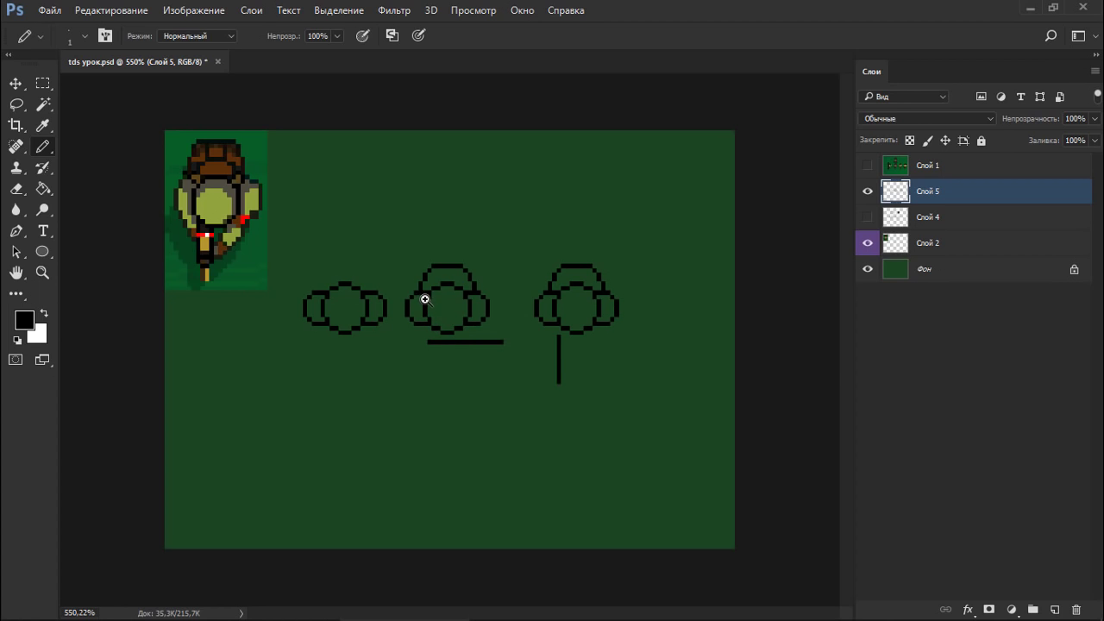
drag(438, 299, 455, 295)
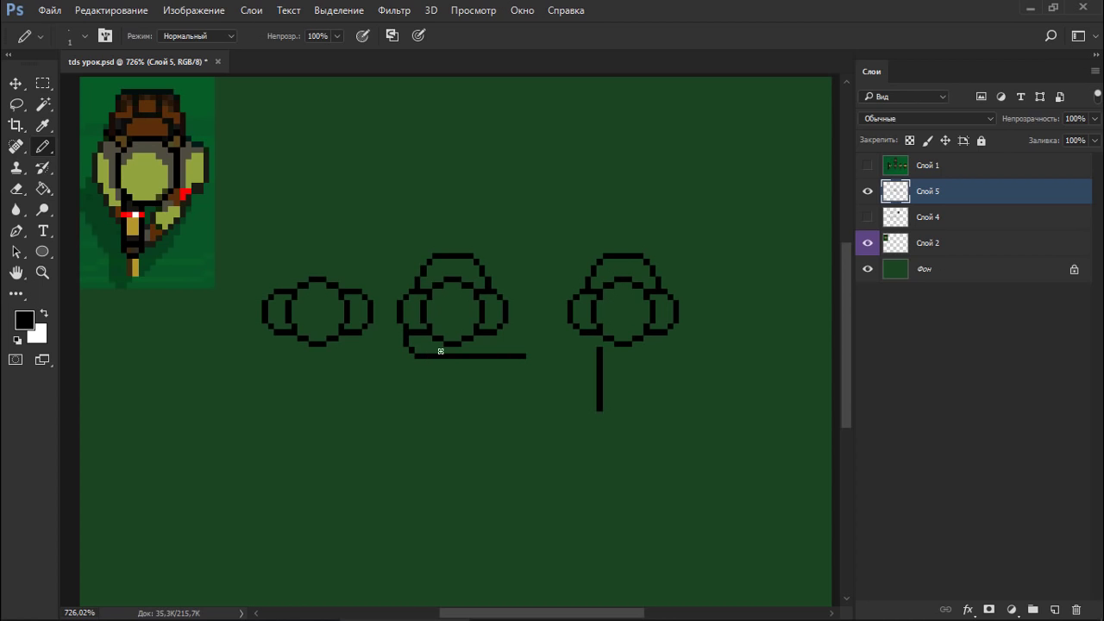
key(w)
key(e)
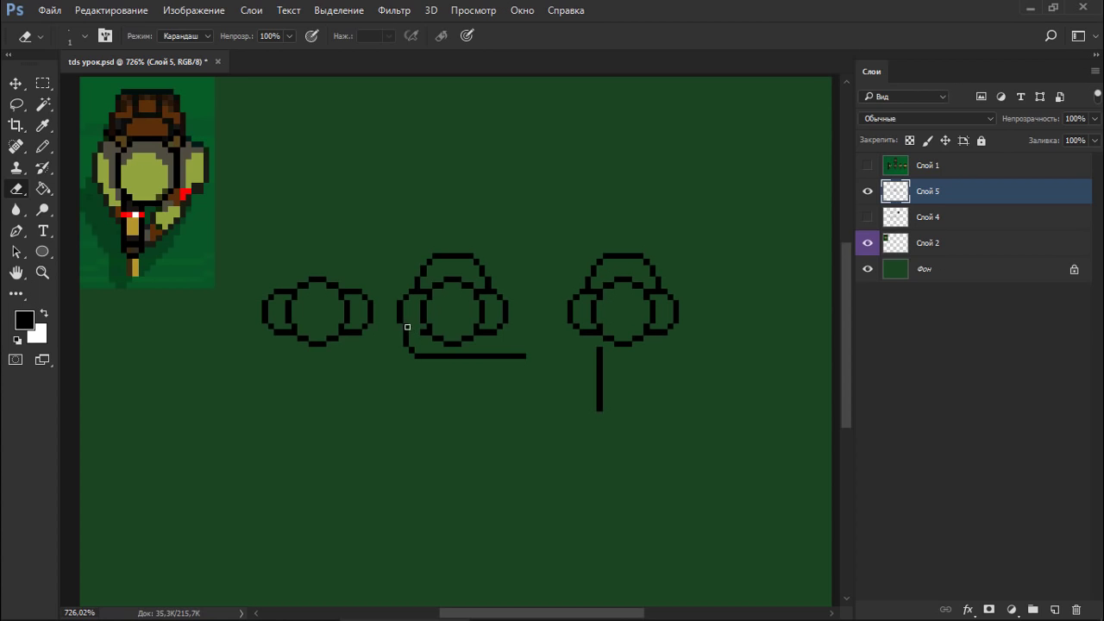
key(b)
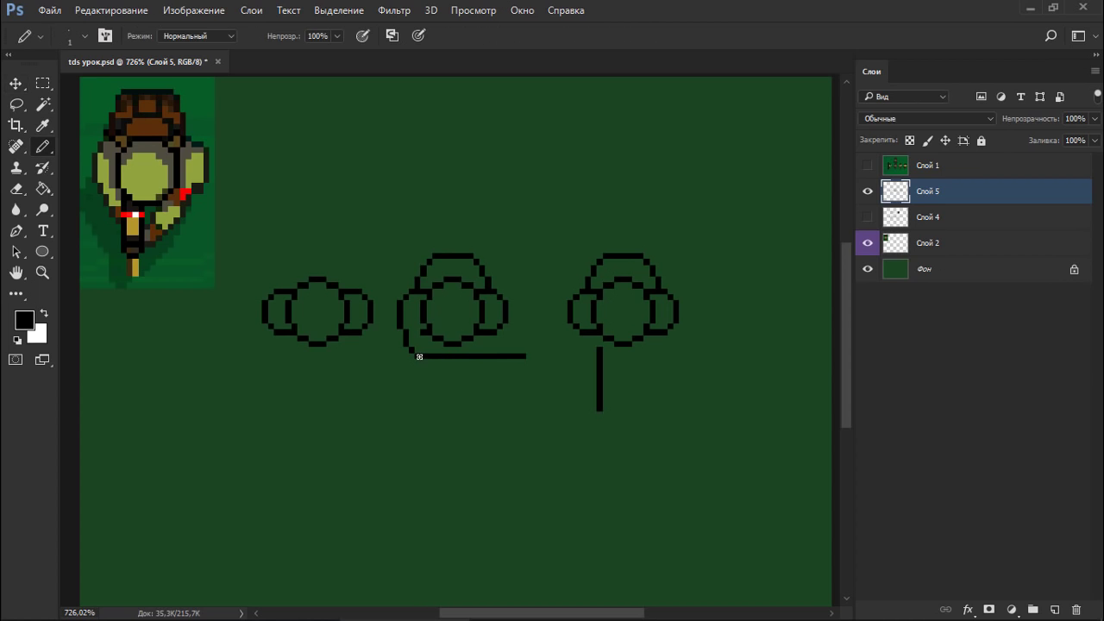
Move the central stretch of the horizontal line one pixel lower to round the bottom of the middle figure's outline.
key(e)
click(429, 356)
key(b)
drag(435, 359, 466, 360)
key(e)
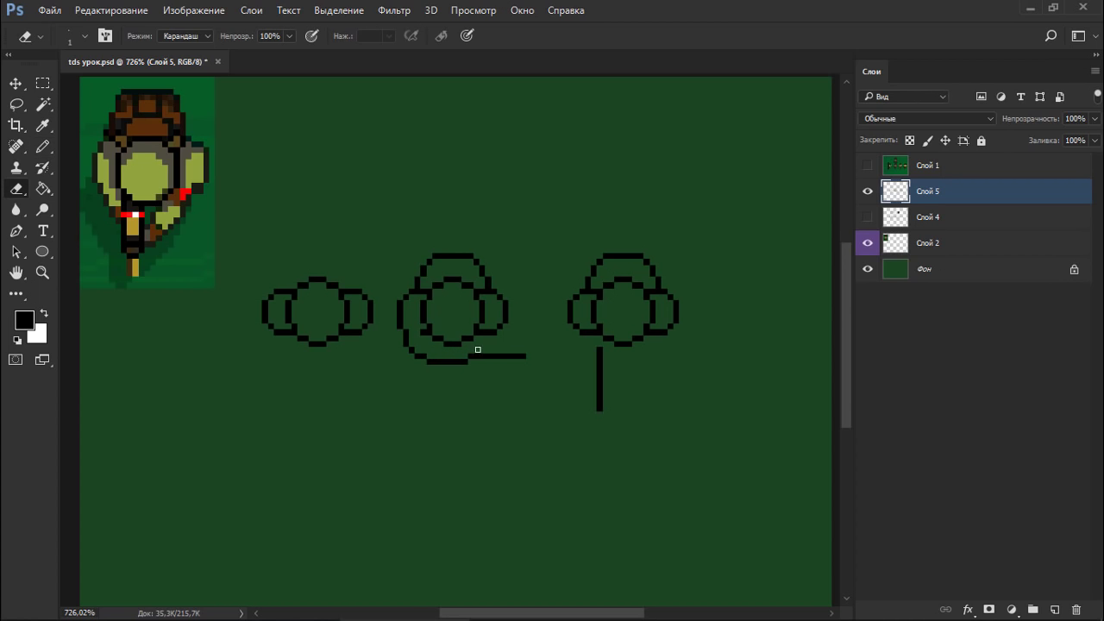
Erase the lower edge of the middle figure's right shoulder and curve its outline down to the horizontal line.
key(b)
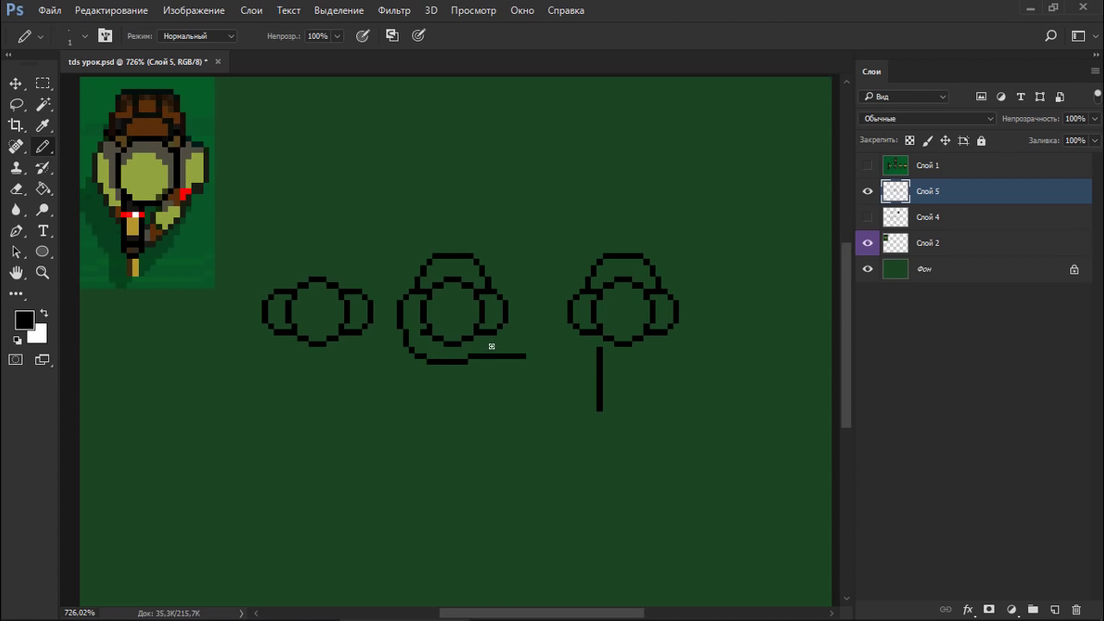
key(e)
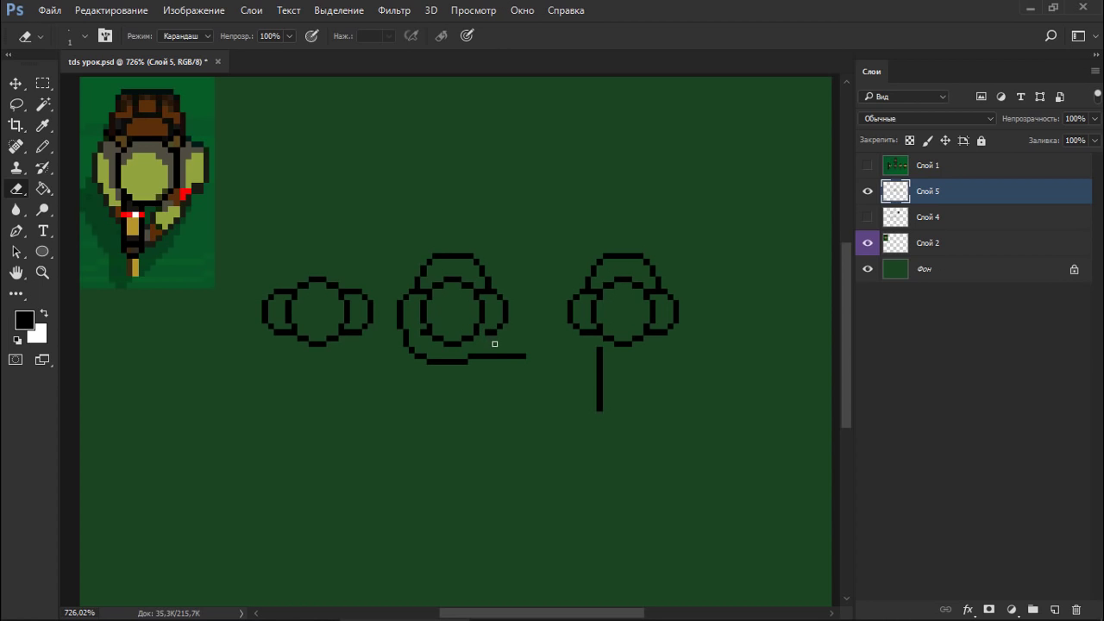
key(b)
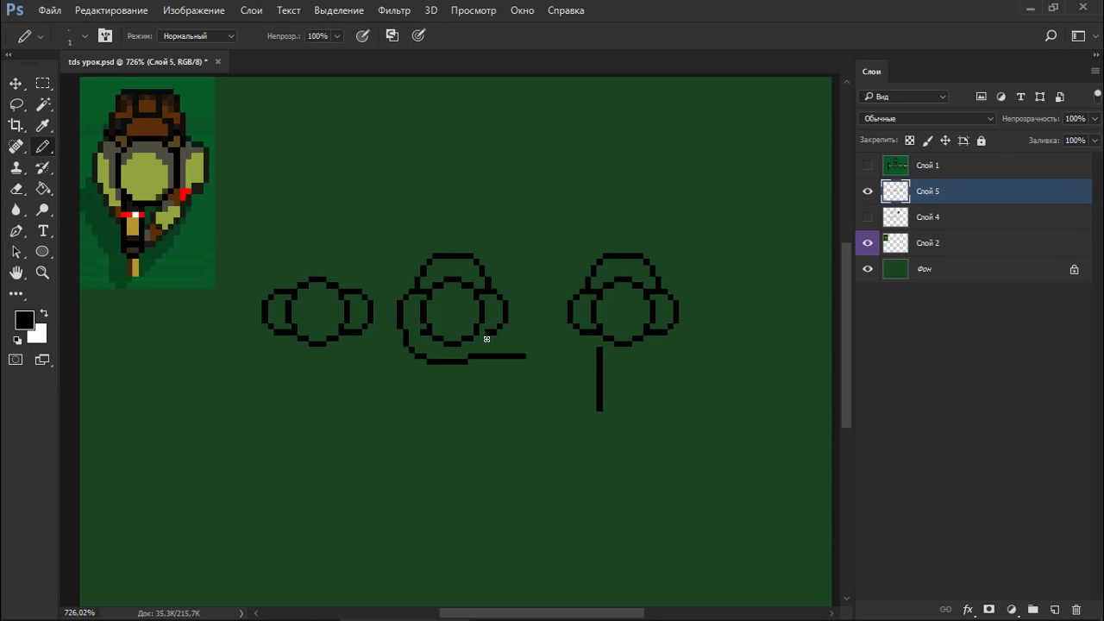
key(e)
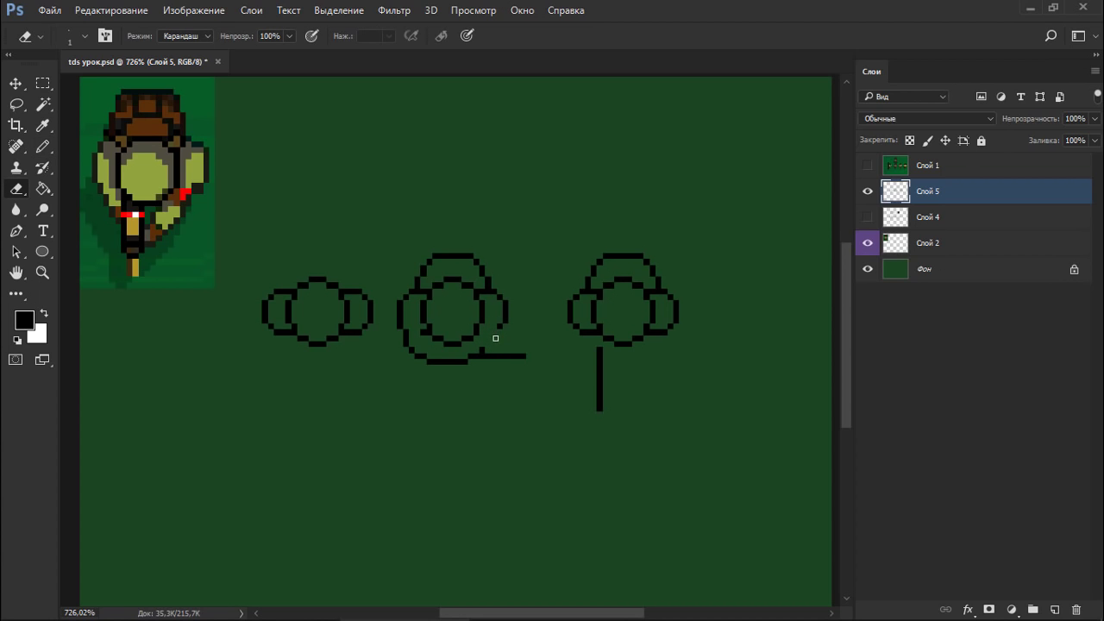
key(b)
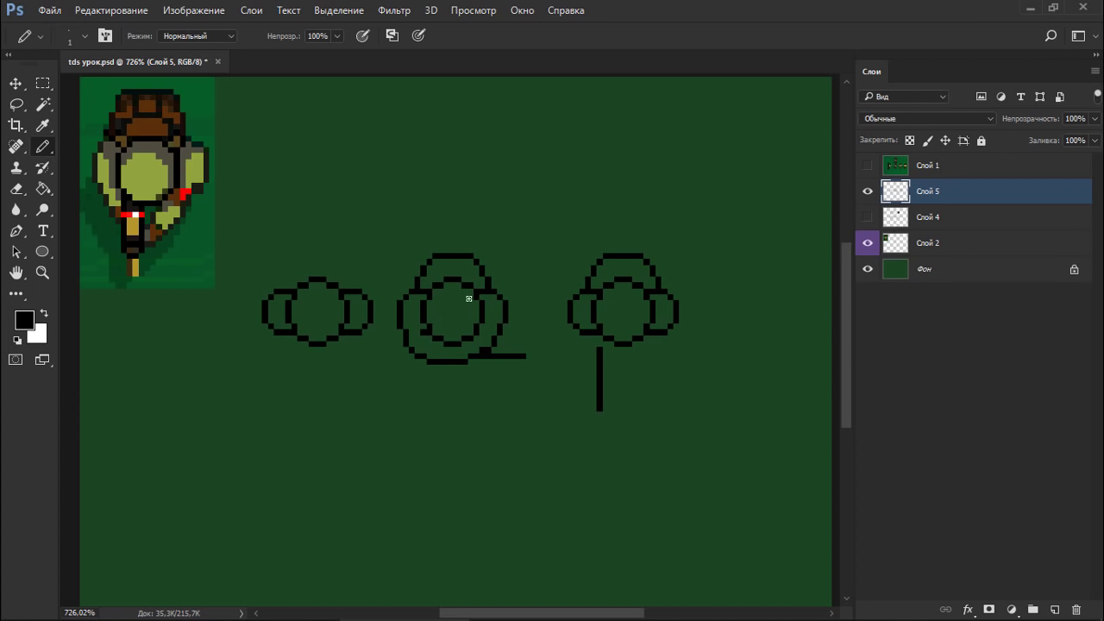
Erase the leftover end of the horizontal line sticking out past the middle figure's right arm.
scroll(467, 362, down, 7)
scroll(465, 364, up, 8)
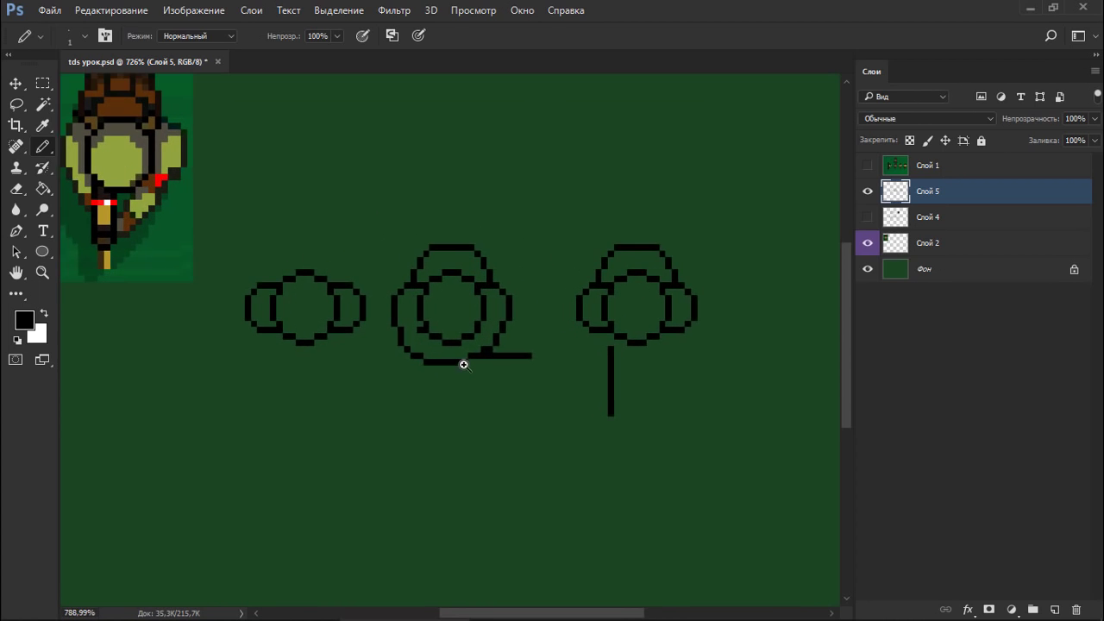
key(e)
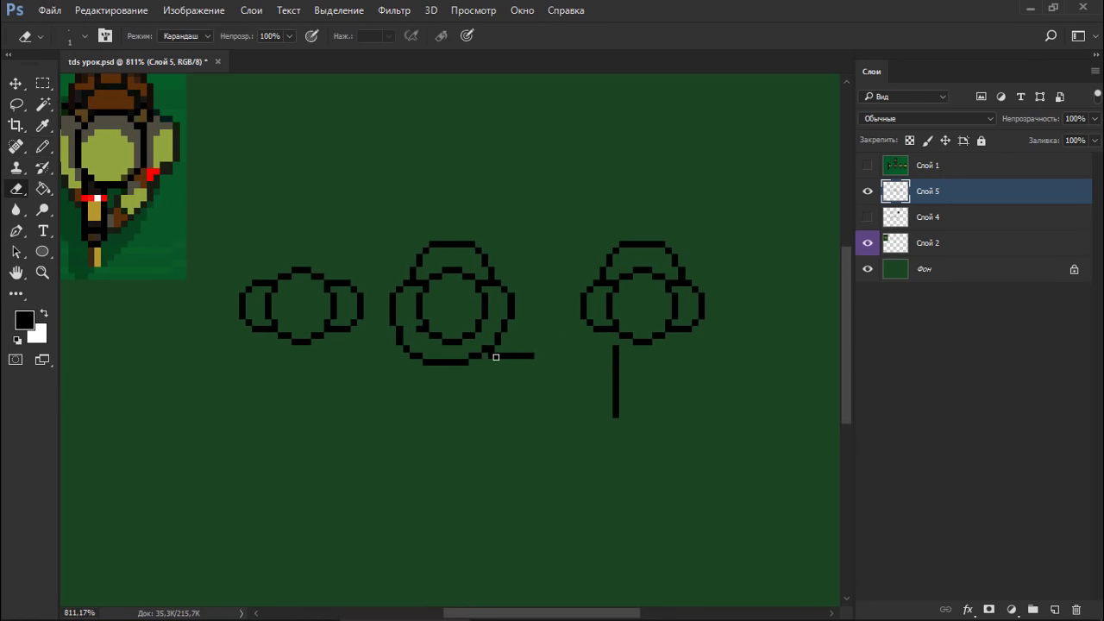
drag(490, 355, 538, 358)
key(b)
Erase the middle of the bottom edge of the middle figure's arm outline to leave a gap between the arms.
drag(436, 374, 466, 402)
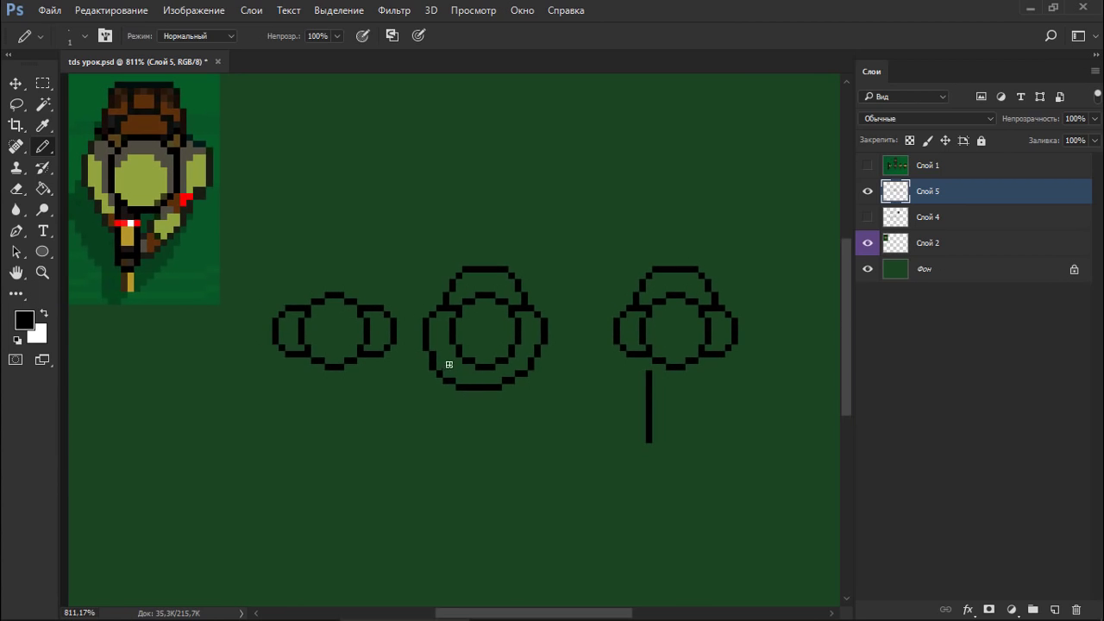
key(m)
key(e)
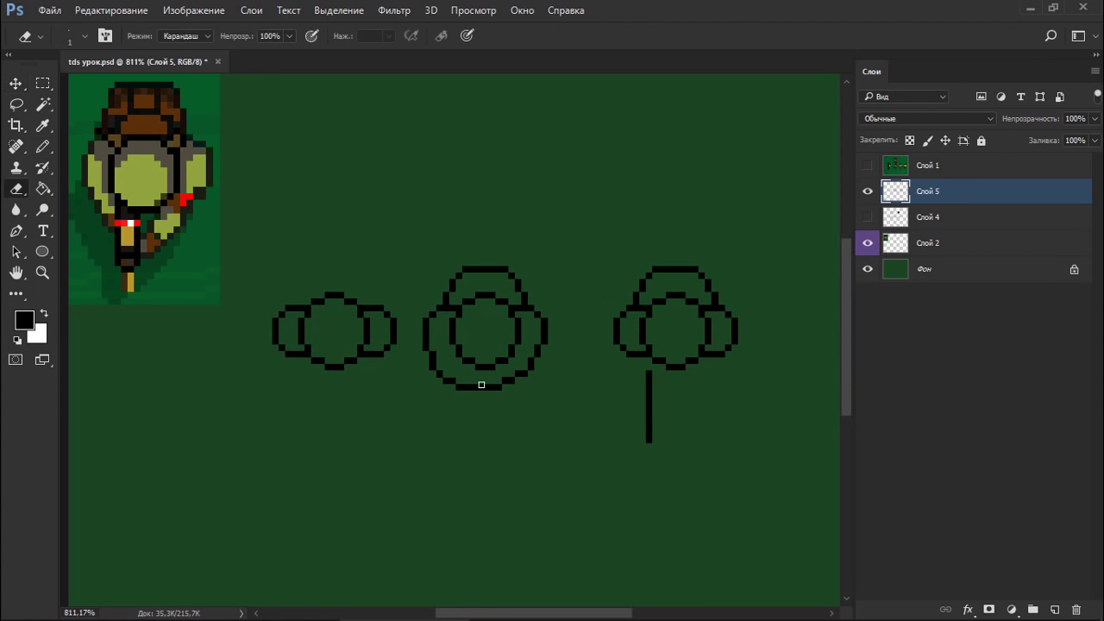
drag(480, 387, 494, 387)
key(b)
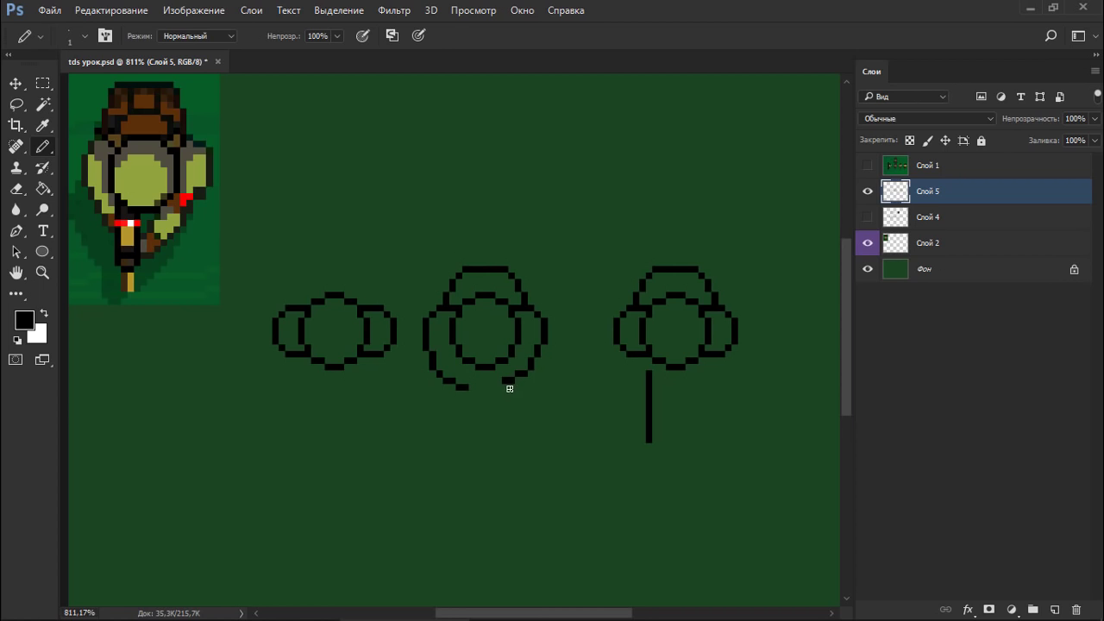
Draw a closed hand outline at the end of the middle figure's right arm and separate it from the forearm.
key(e)
key(b)
key(e)
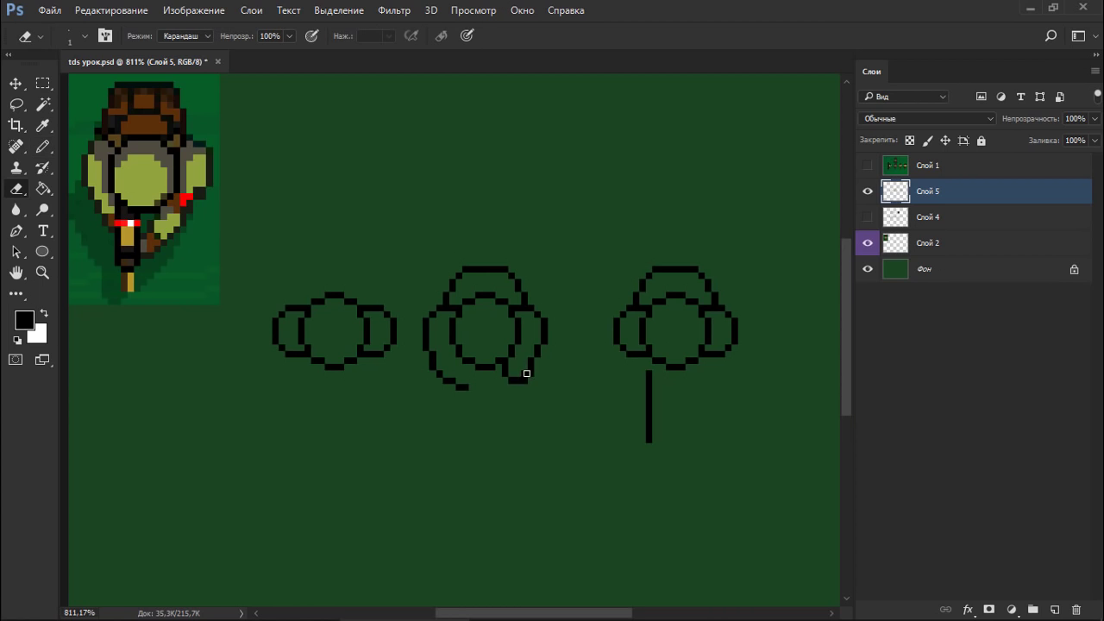
key(b)
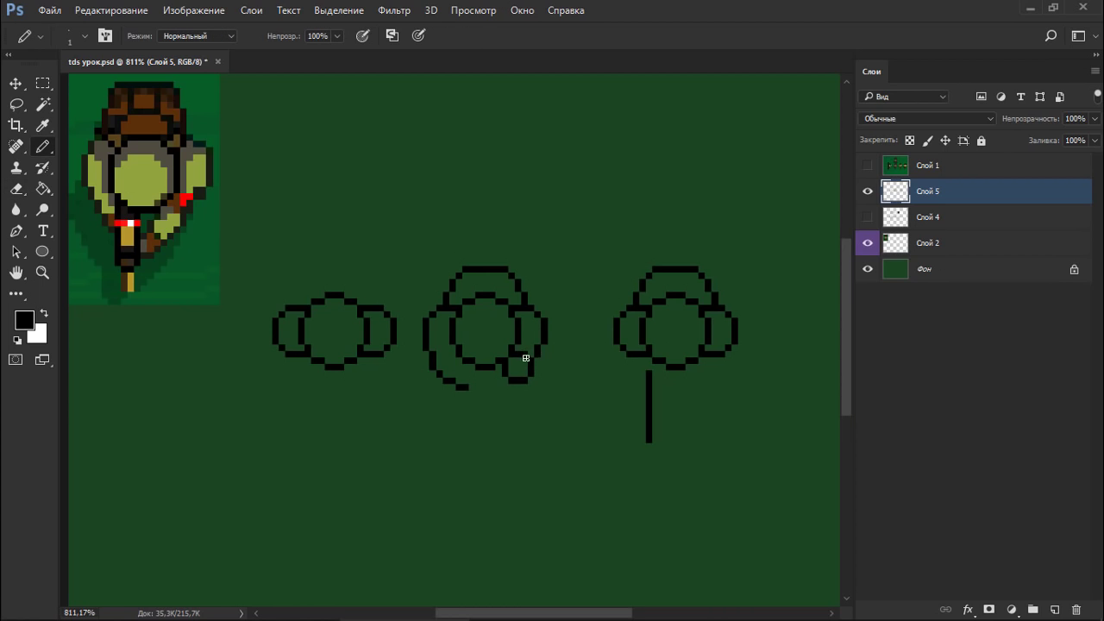
mouse_move(523, 363)
mouse_down()
mouse_move(511, 373)
mouse_move(532, 359)
mouse_up()
key(e)
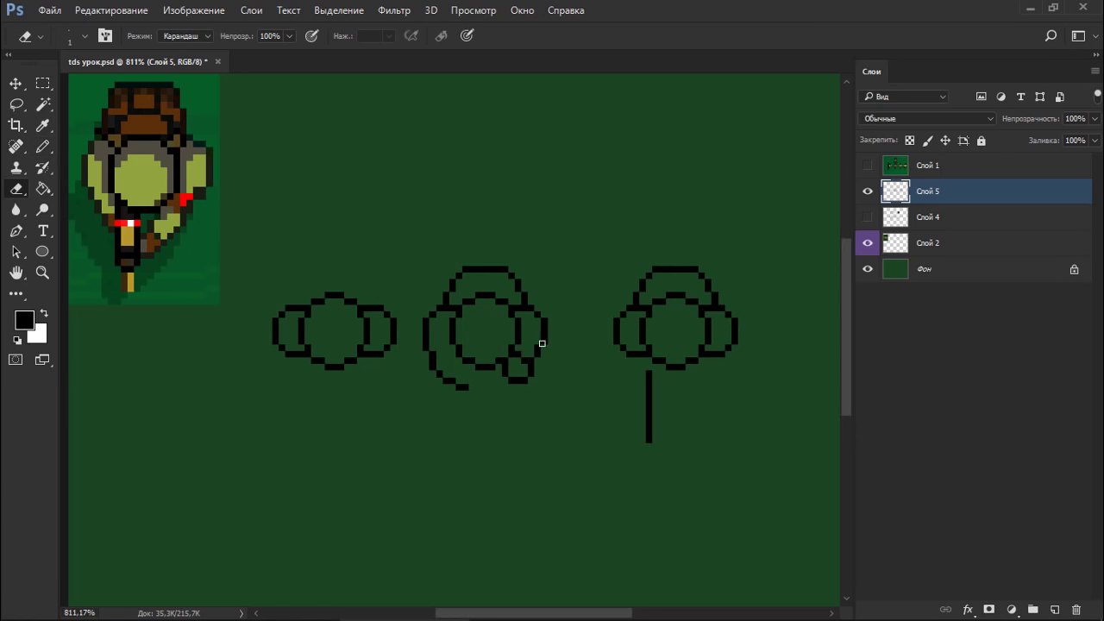
Draw the hand outline at the end of the middle figure's left arm, tidying its lower edge pixels.
key(b)
click(456, 378)
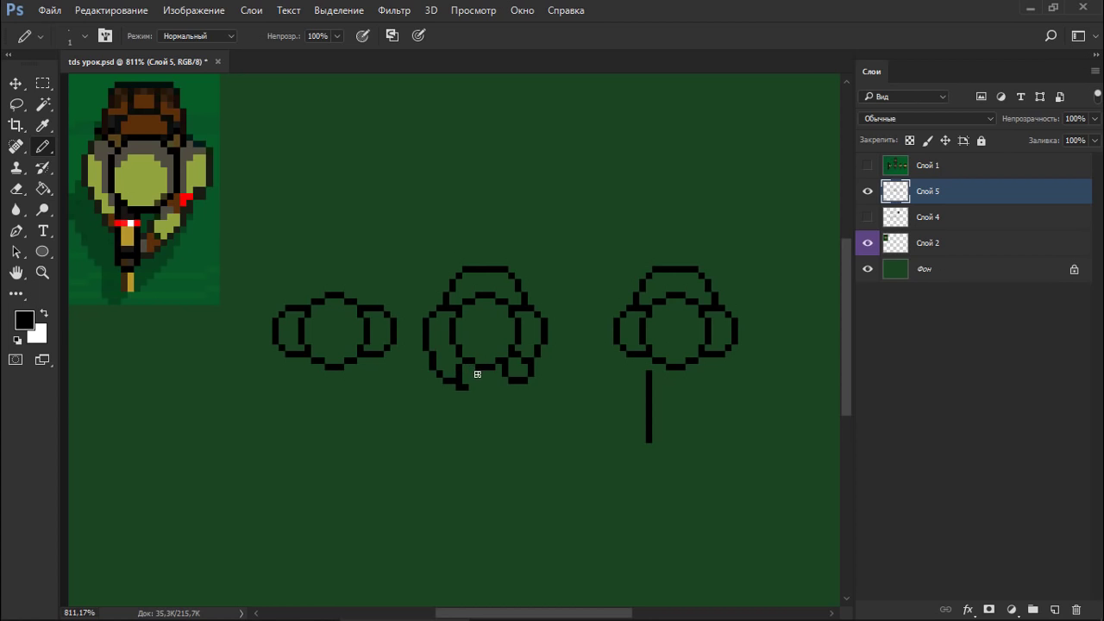
key(e)
click(459, 387)
key(b)
mouse_move(479, 381)
mouse_down()
mouse_move(480, 370)
mouse_move(423, 404)
mouse_move(449, 383)
mouse_up()
Undo the last wrist stroke and add pixels joining the middle figure's left hand to the head outline.
key(ctrl+space)
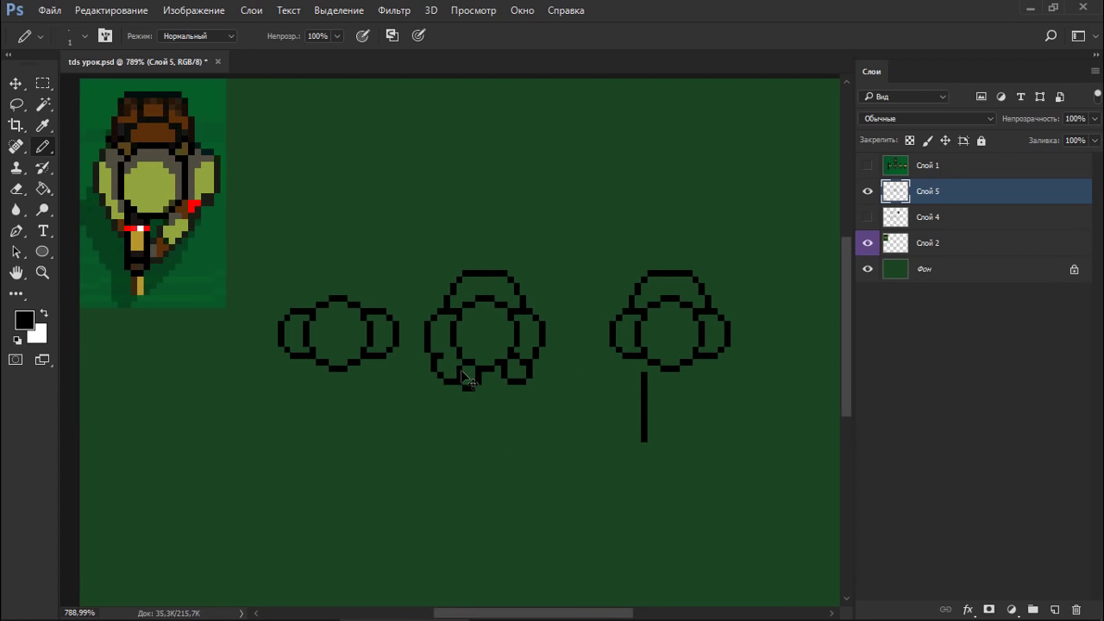
key(ctrl+z)
click(454, 361)
drag(449, 356, 469, 363)
click(459, 362)
Copy the middle figure below the row and rotate the copy 90 degrees counterclockwise.
key(m)
drag(539, 250, 398, 428)
mouse_move(464, 366)
mouse_down()
mouse_move(484, 360)
mouse_move(502, 520)
mouse_up()
scroll(525, 402, down, 3)
key(ctrl+t)
drag(423, 343, 412, 499)
key(Return)
key(ctrl+d)
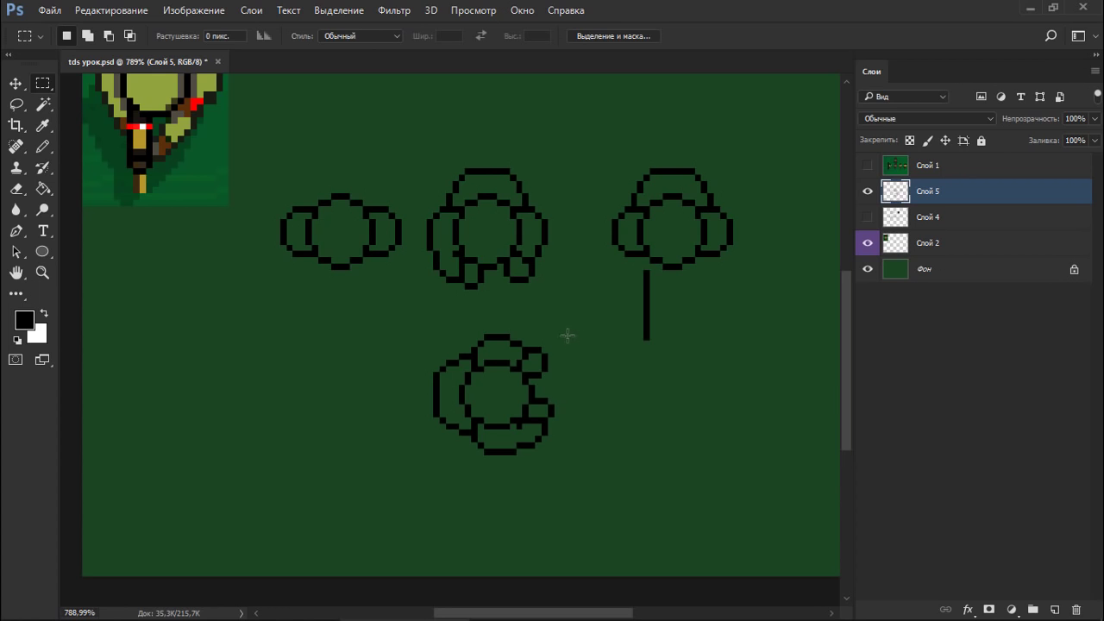
Duplicate the sideways figure beside itself and rotate the duplicate by -90 degrees.
drag(576, 329, 397, 480)
drag(492, 421, 518, 459)
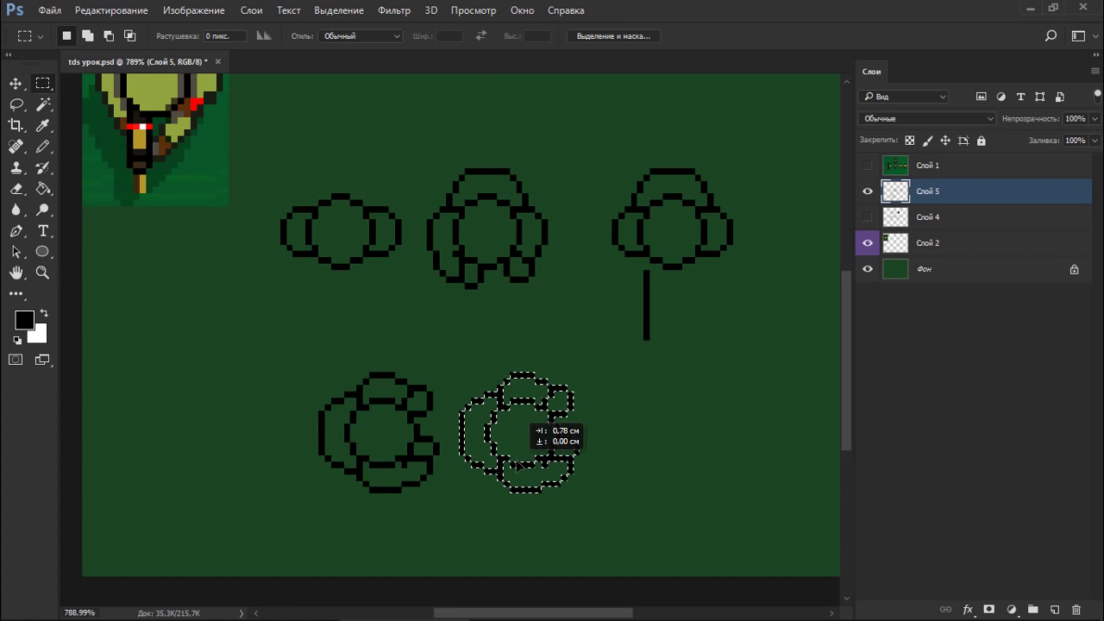
key(ctrl+t)
drag(587, 402, 456, 345)
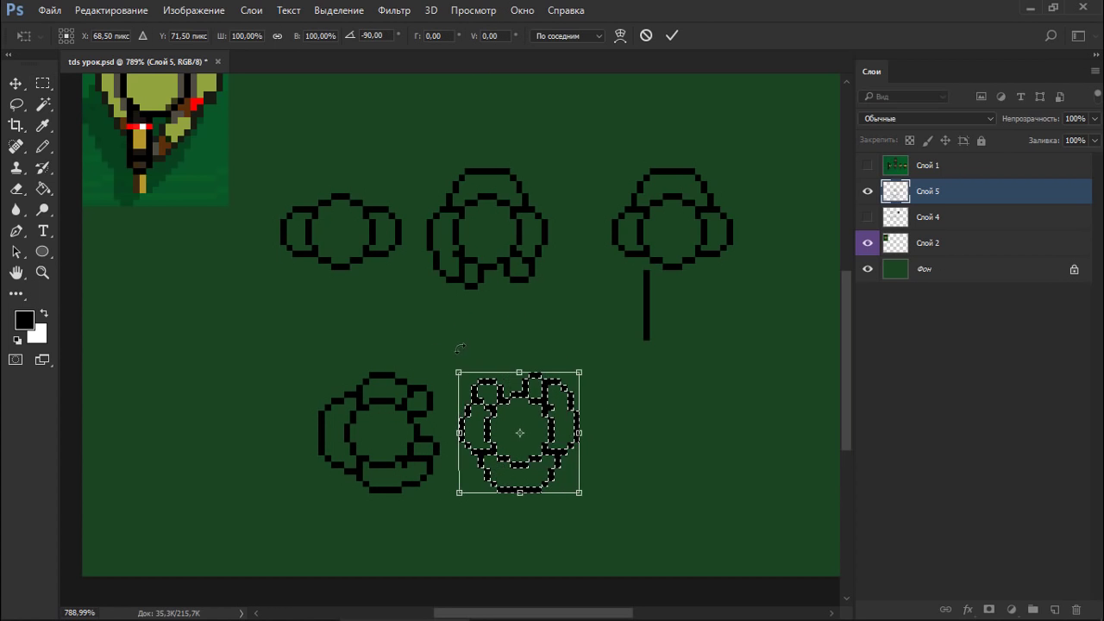
key(Return)
key(ctrl+d)
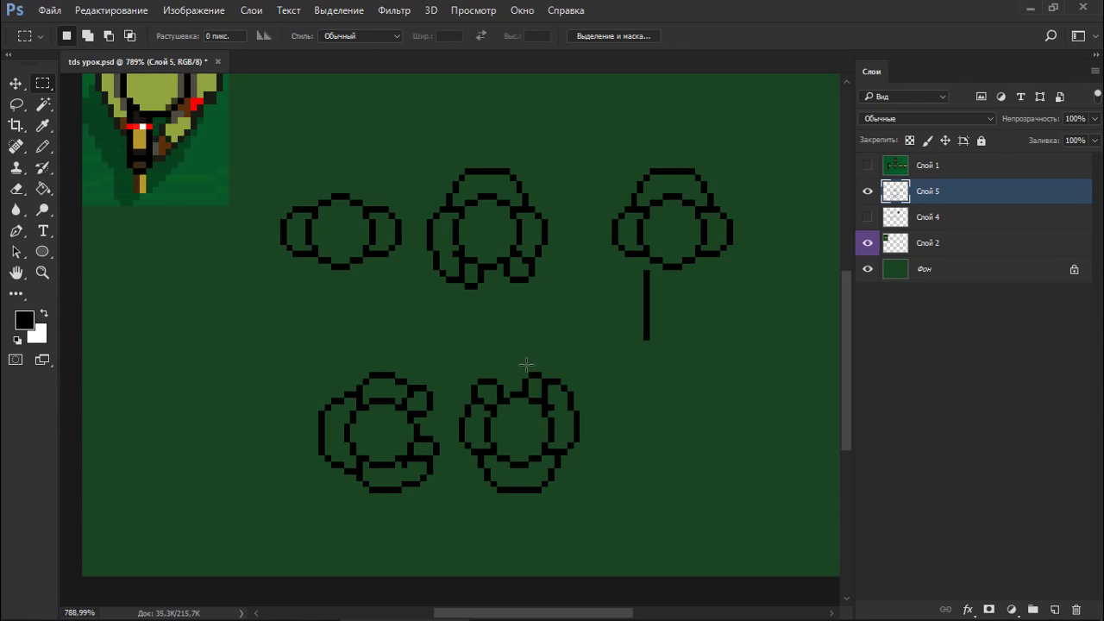
Shift the longer hand of the upside-down figure one pixel toward its head to level both hands.
drag(522, 366, 569, 381)
scroll(556, 392, up, 3)
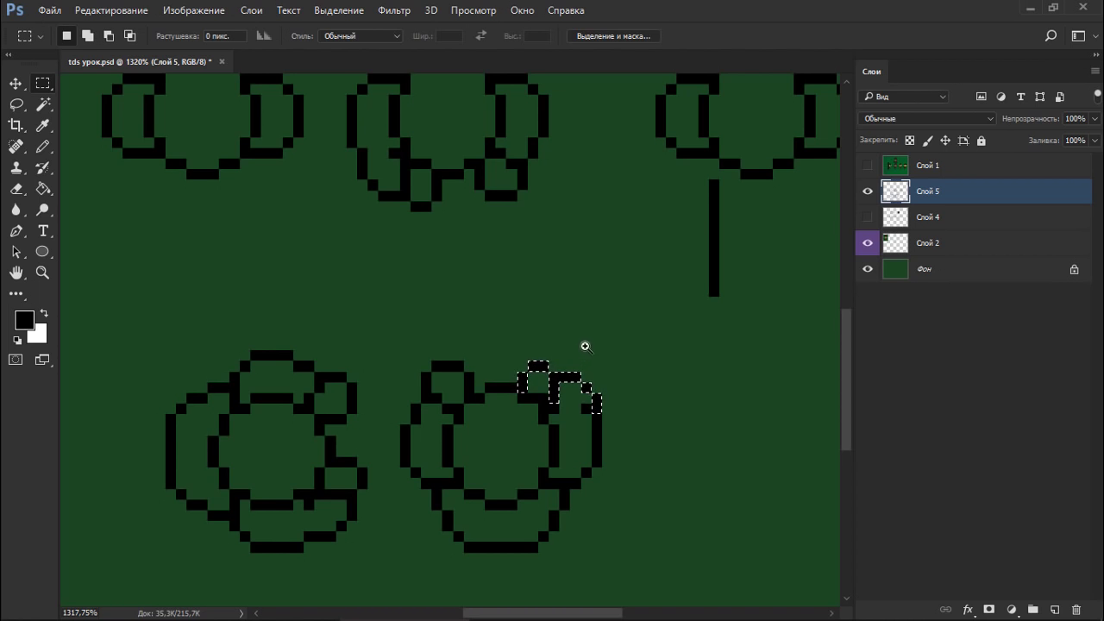
scroll(585, 346, down, 5)
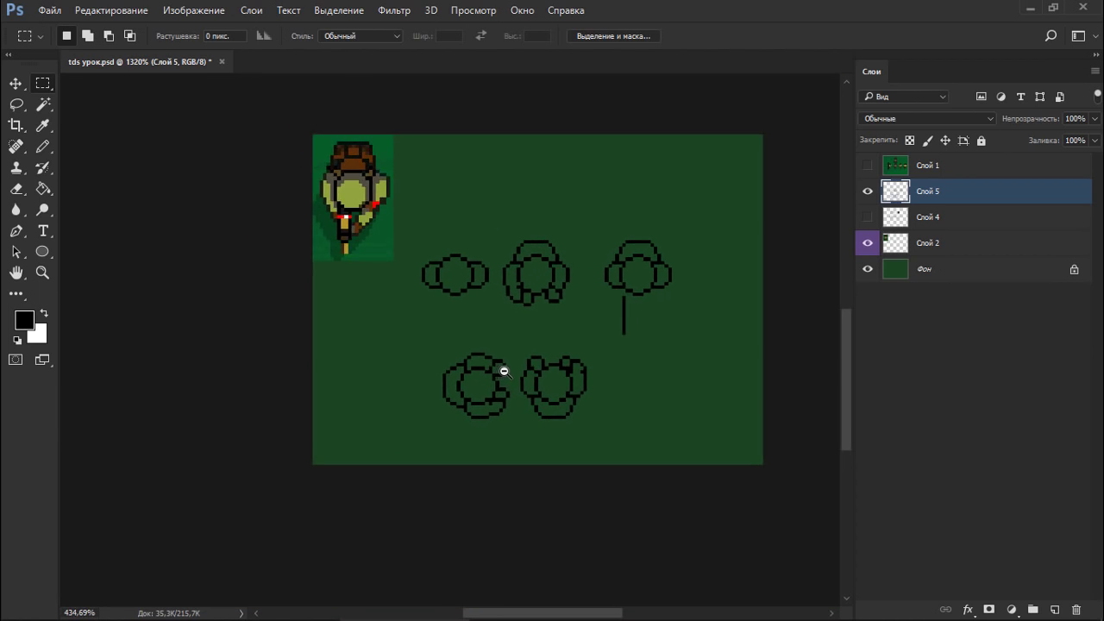
scroll(504, 371, up, 3)
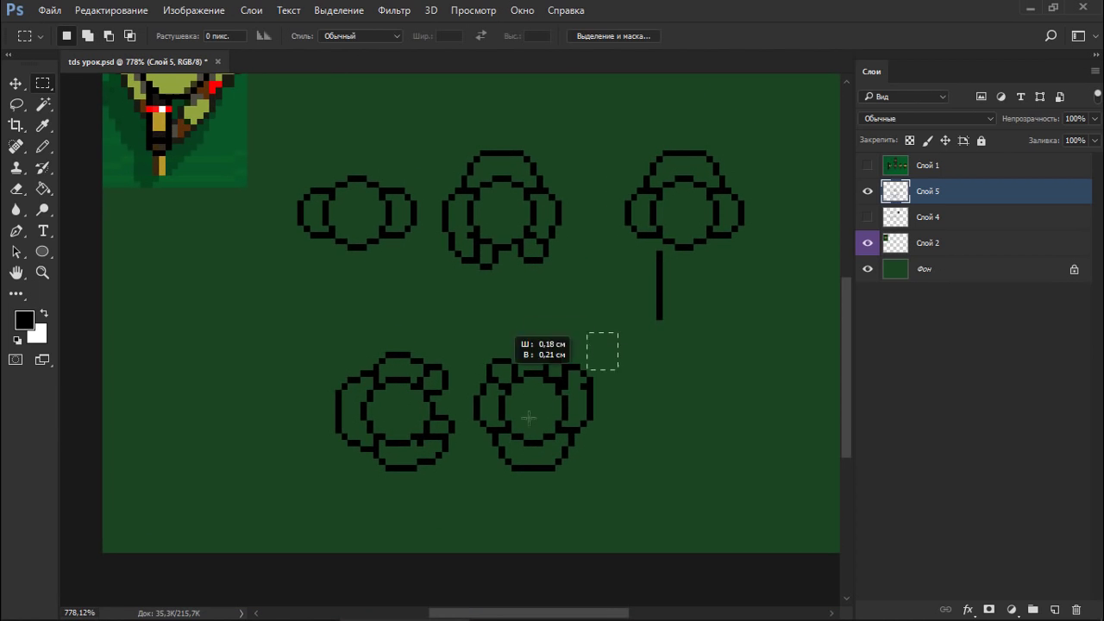
Rotate the upside-down figure 180 degrees so its backpack points up.
drag(586, 369, 468, 481)
key(ctrl+t)
drag(630, 348, 507, 461)
key(ctrl+d)
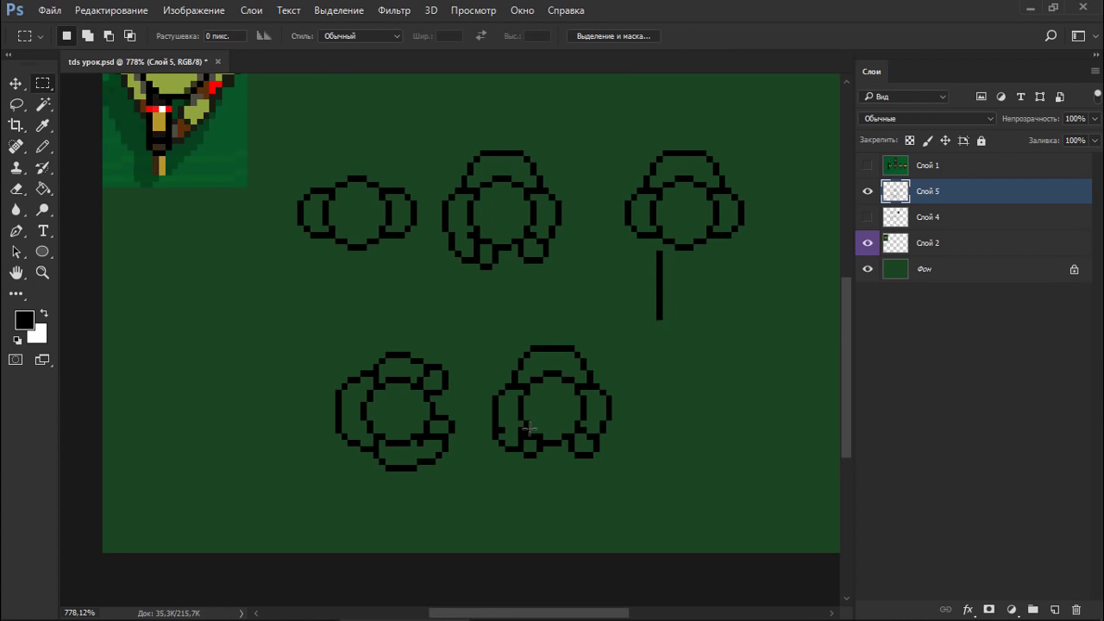
Delete the sideways figure and move the upright copy into its place below the row.
drag(480, 345, 297, 496)
key(Delete)
drag(449, 331, 628, 478)
ctrl+drag(565, 403, 414, 421)
key(ctrl+d)
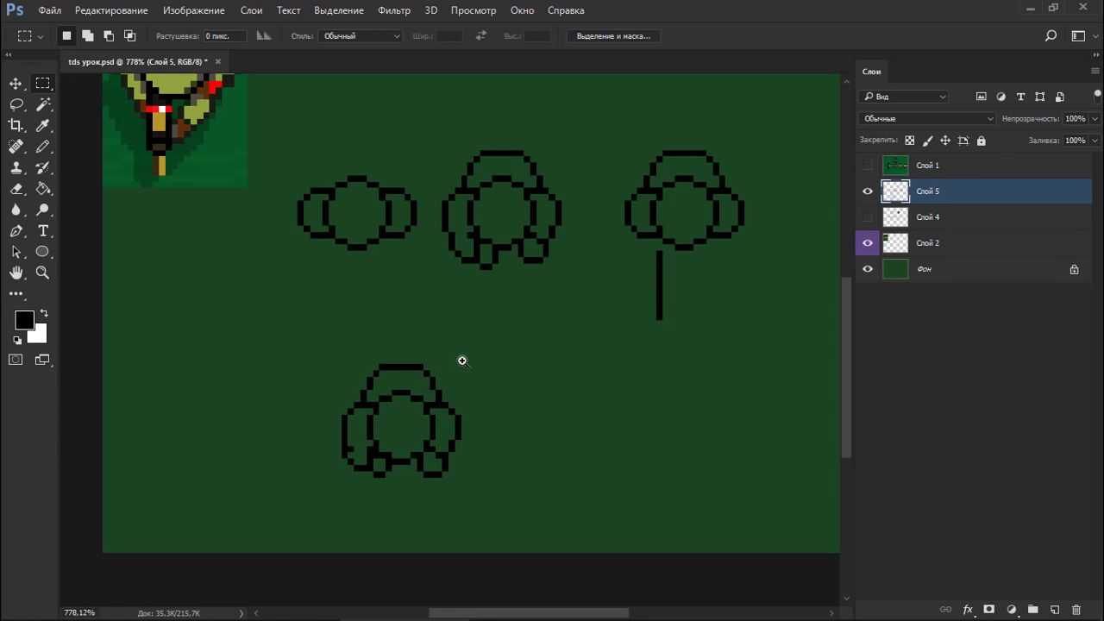
scroll(429, 362, down, 3)
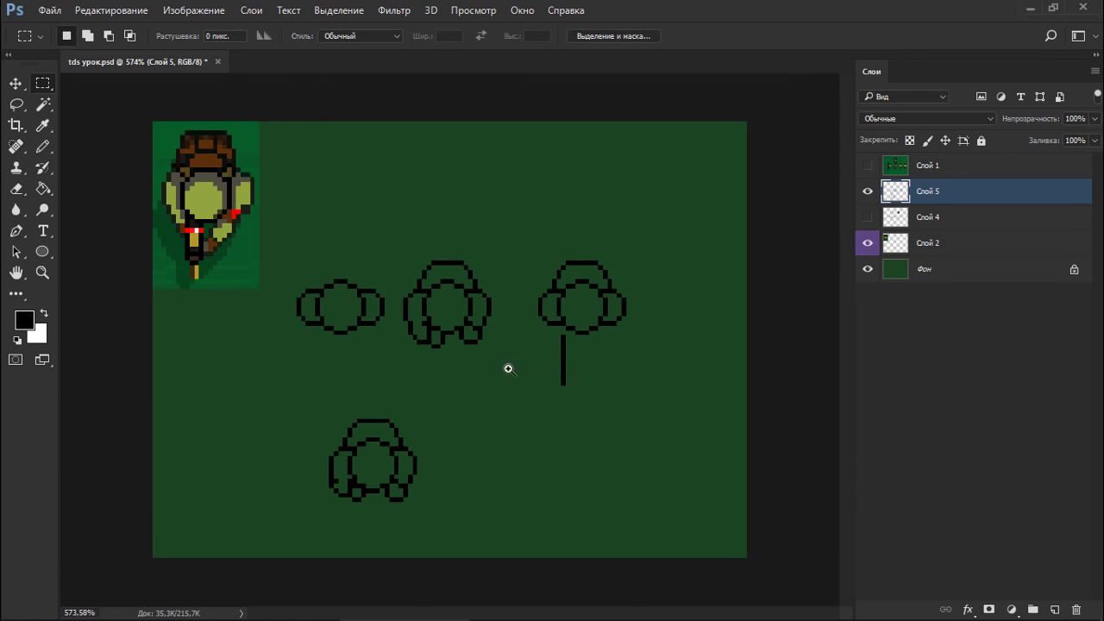
scroll(522, 358, up, 1)
drag(252, 285, 140, 112)
key(ctrl+d)
key(b)
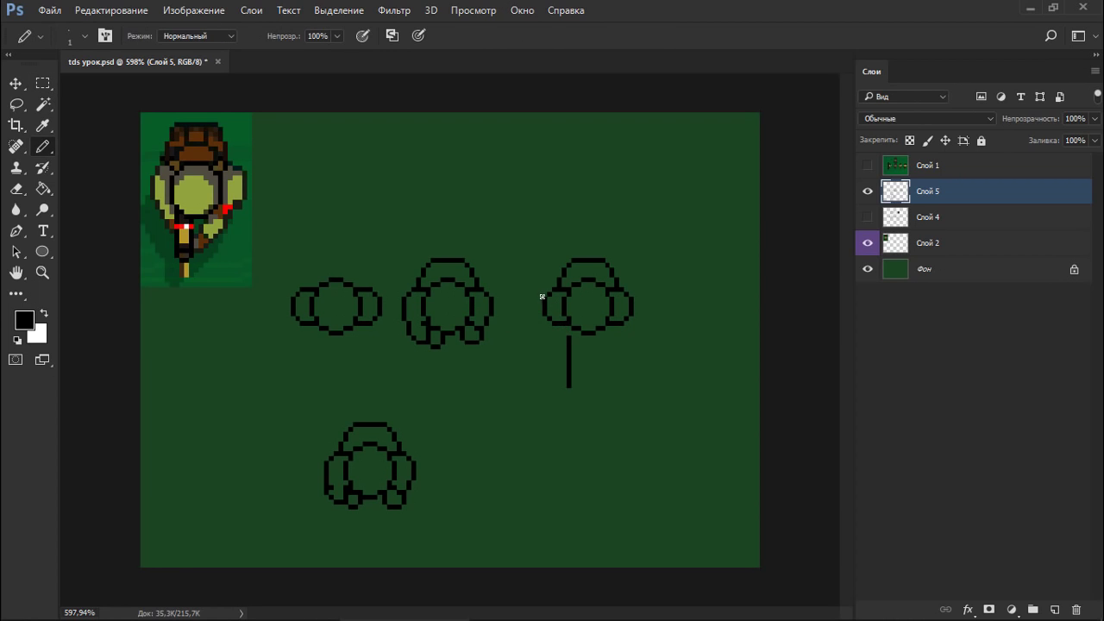
Copy the rightmost figure's head, shoulders and backpack to the space above the leftmost figure.
key(m)
drag(532, 248, 649, 342)
mouse_move(614, 288)
mouse_down()
mouse_move(580, 243)
mouse_move(357, 190)
mouse_up()
key(ctrl+d)
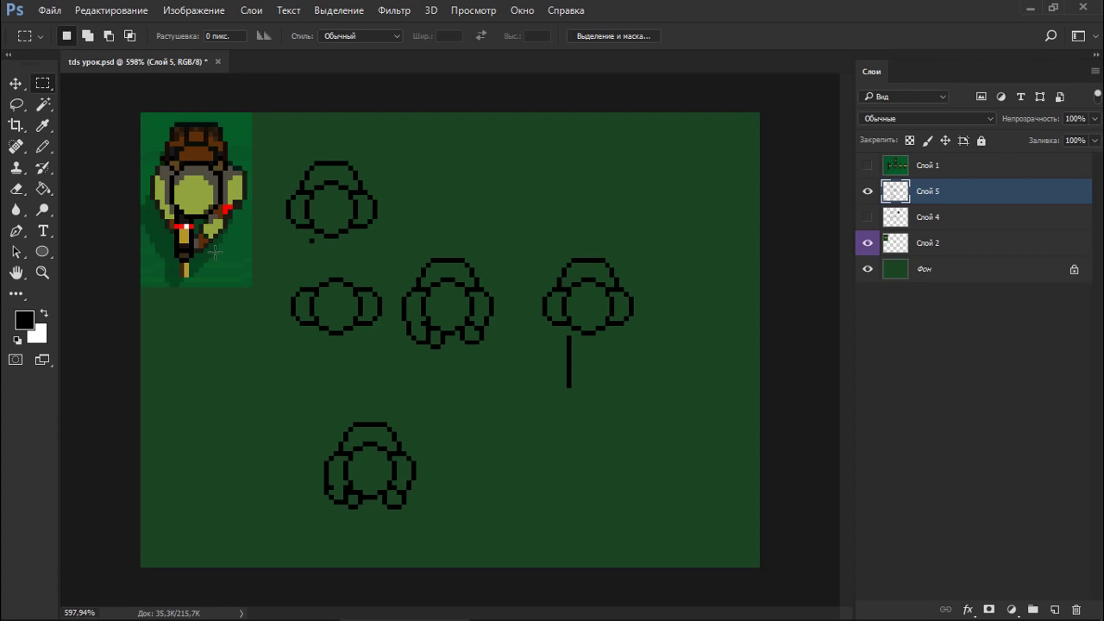
drag(176, 245, 208, 262)
key(ctrl+d)
drag(174, 238, 200, 260)
key(ctrl+d)
key(b)
scroll(544, 327, up, 1)
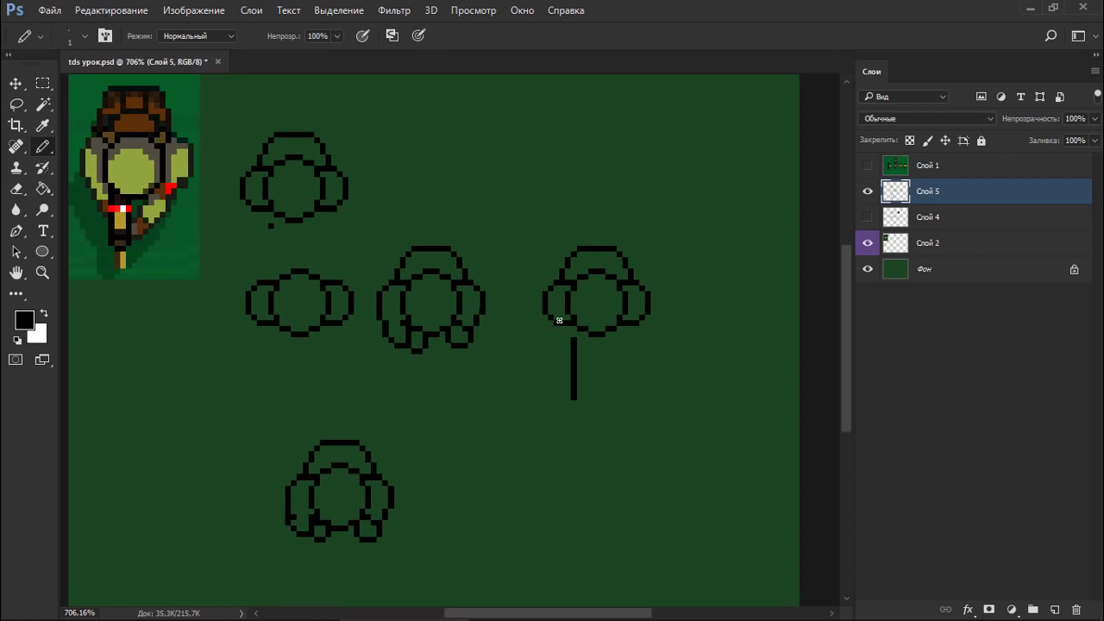
Move the outer edge of the rightmost figure's right shoulder one pixel inward.
key(m)
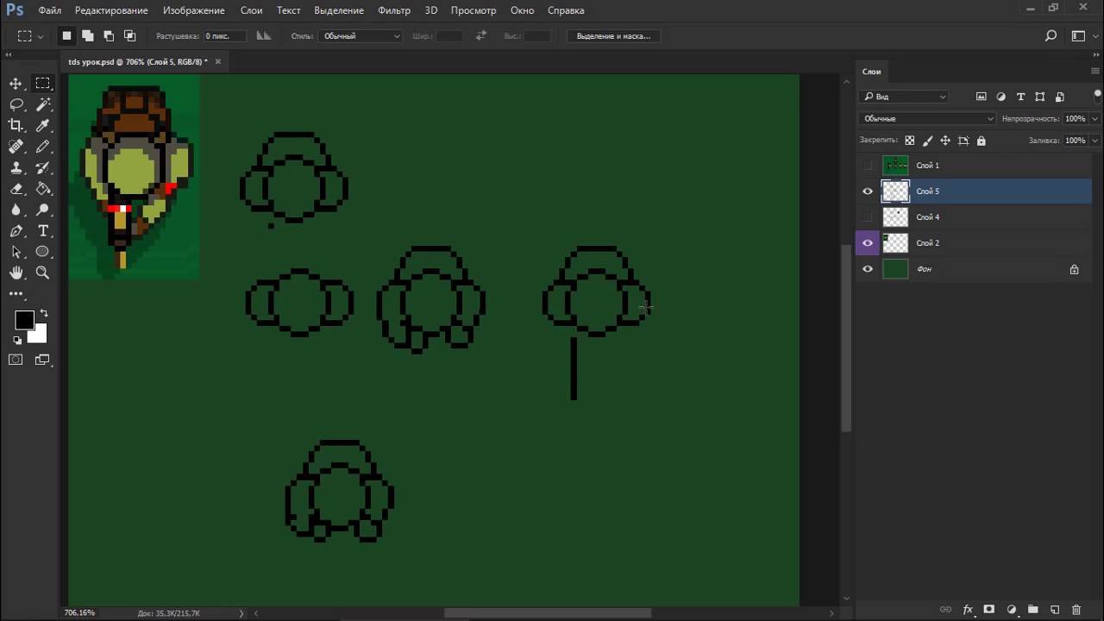
drag(628, 303, 651, 330)
drag(659, 277, 639, 343)
key(ctrl+Left)
key(ctrl+d)
Erase the lower edge of the rightmost figure's right shoulder and draw its arm outline slanting down toward the vertical line.
key(e)
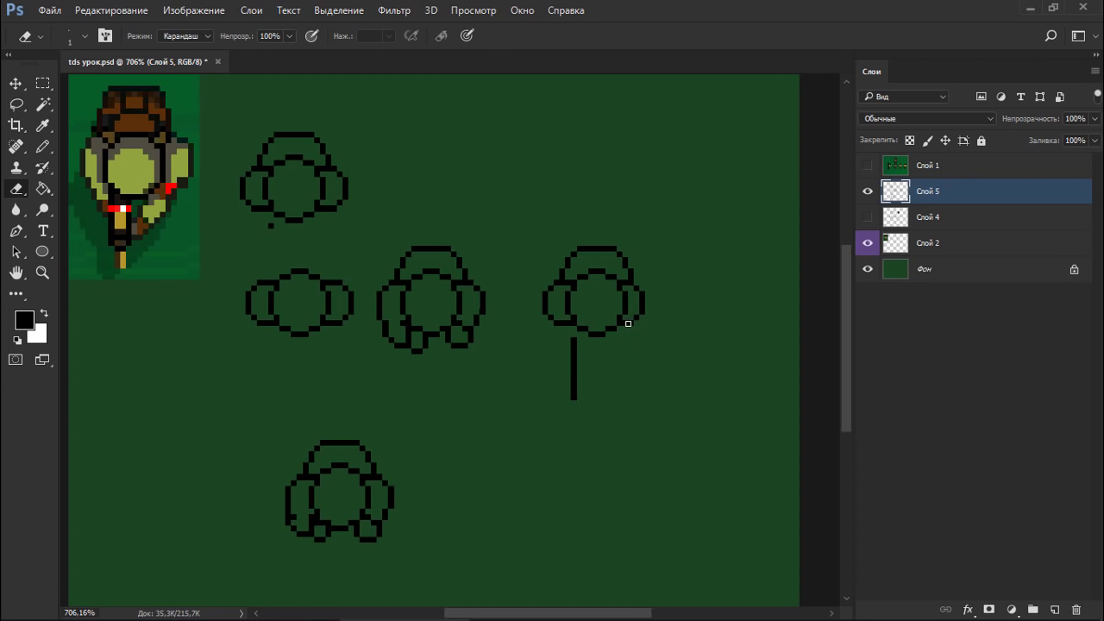
key(b)
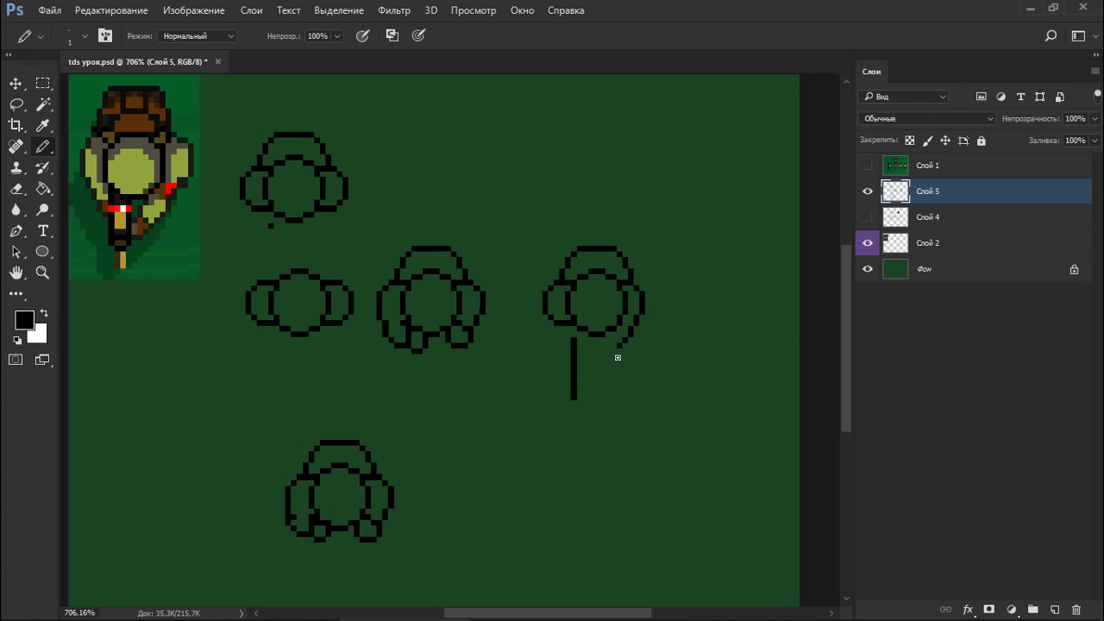
key(ctrl+alt+z)
key(ctrl+alt+z)
click(624, 345)
mouse_move(617, 358)
mouse_down()
mouse_move(631, 369)
mouse_move(608, 361)
mouse_up()
key(ctrl+alt+z)
key(ctrl+z)
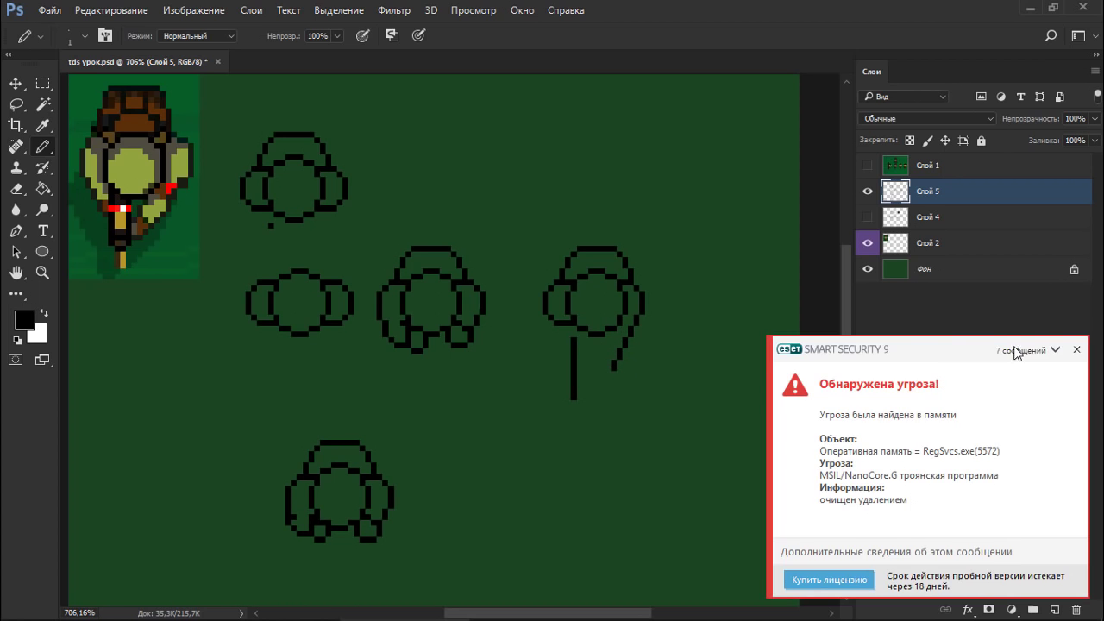
Turn off the ESET Smart Security notifications and close all of the open ones.
click(1054, 349)
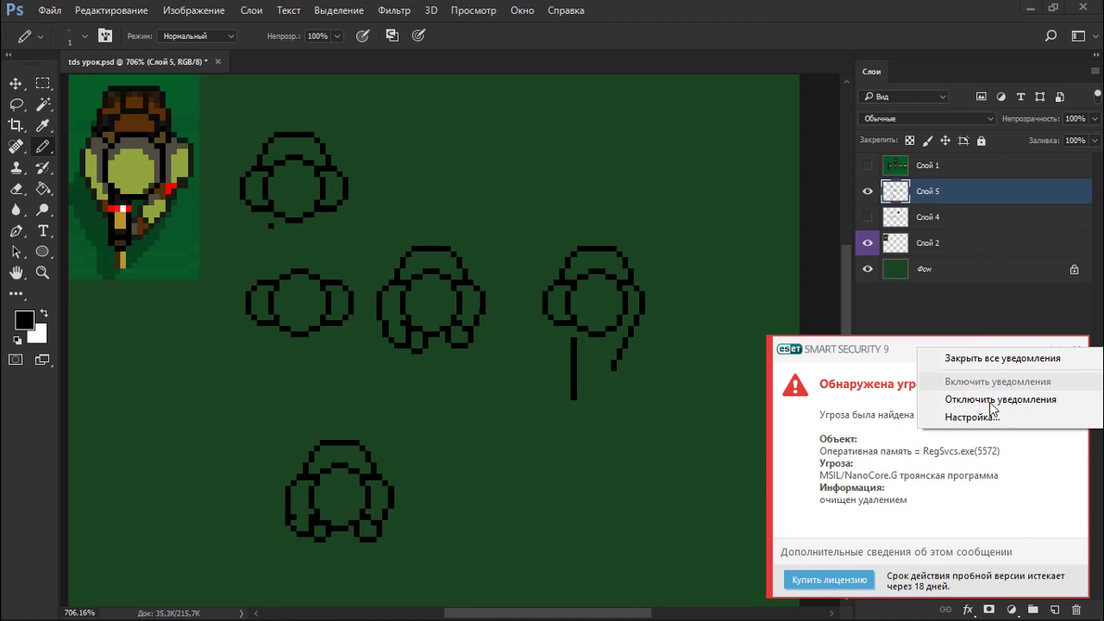
click(992, 401)
click(1054, 350)
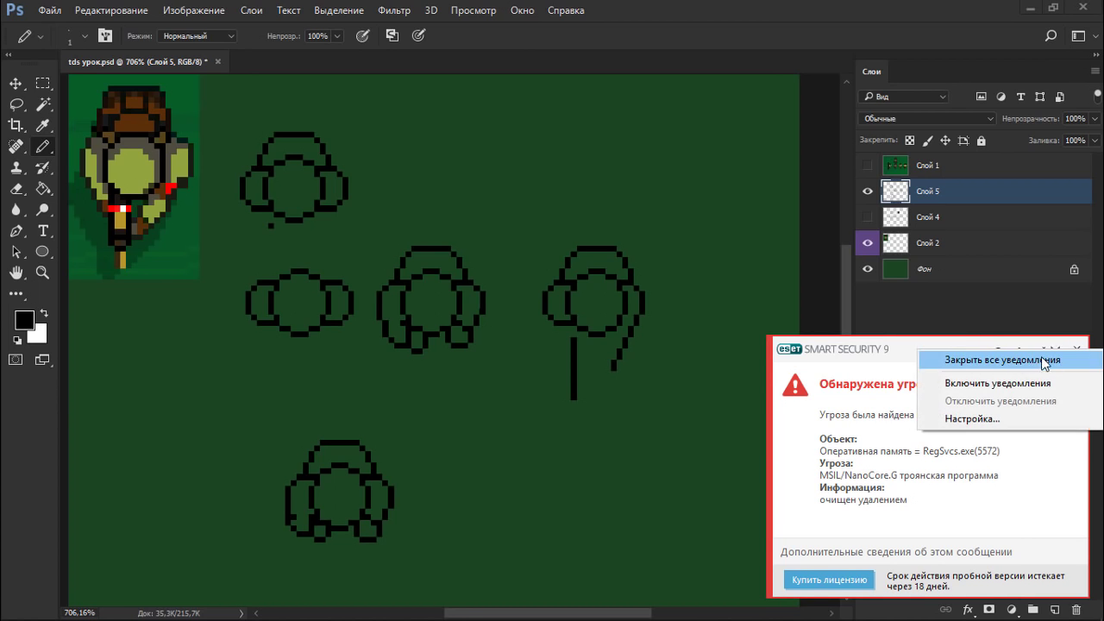
click(1038, 361)
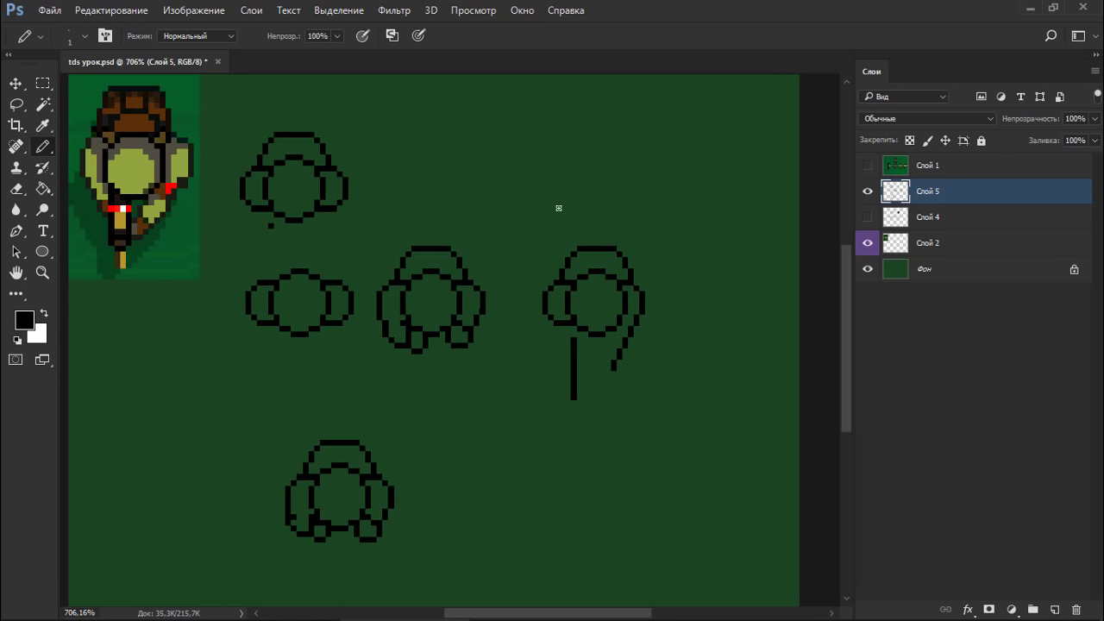
drag(547, 177, 619, 173)
drag(547, 164, 546, 111)
drag(614, 170, 610, 111)
mouse_move(568, 173)
mouse_down()
mouse_move(574, 153)
mouse_move(569, 268)
mouse_move(592, 200)
mouse_up()
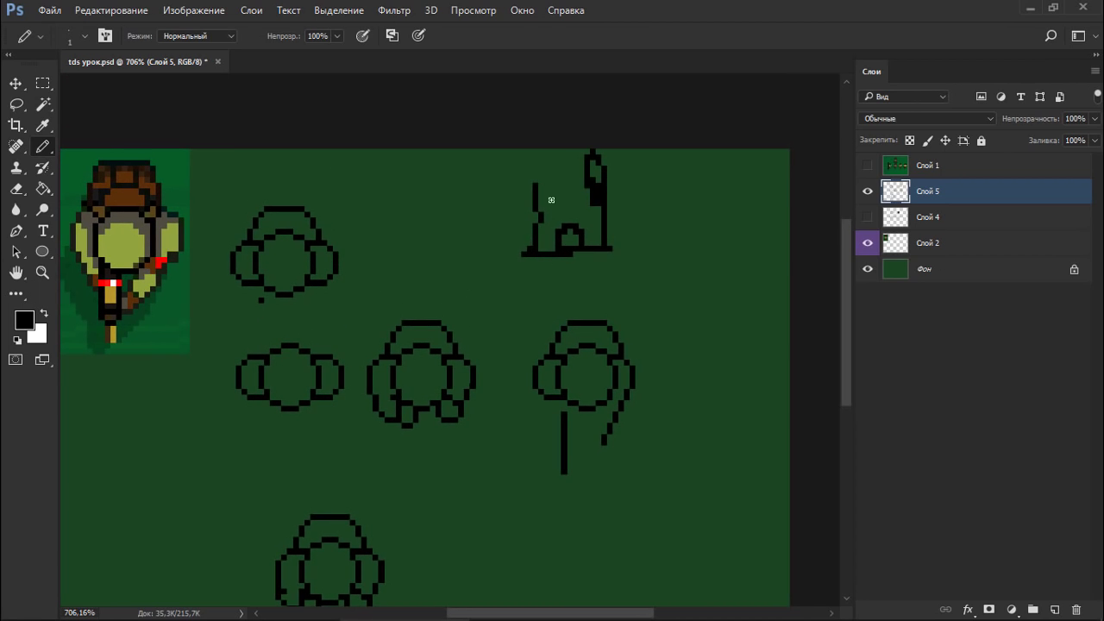
drag(536, 215, 583, 185)
key(m)
drag(629, 274, 493, 149)
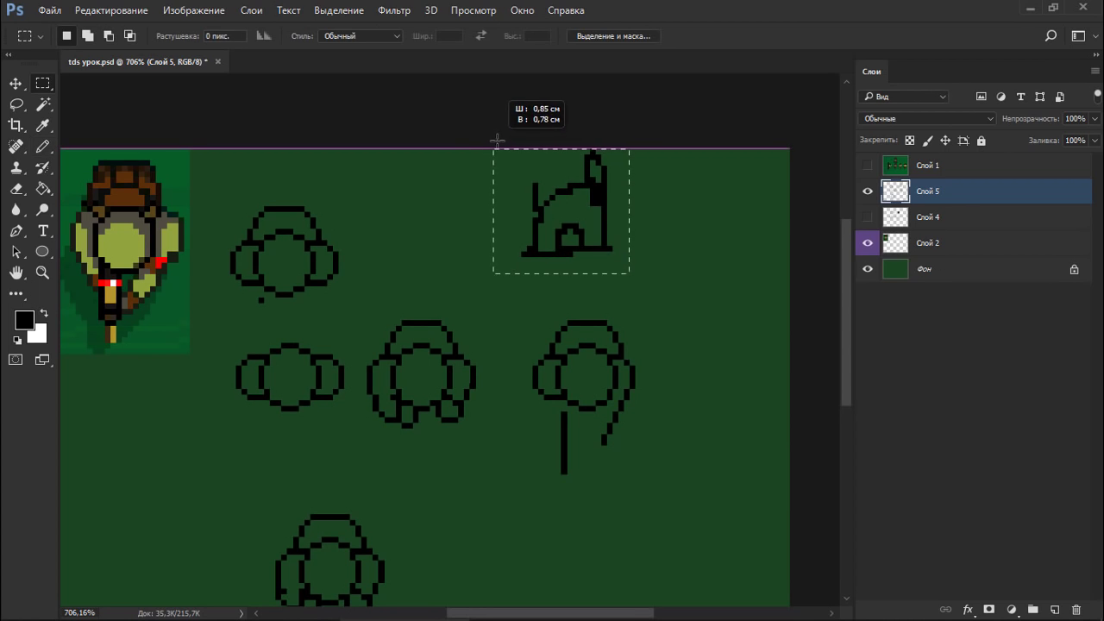
key(Delete)
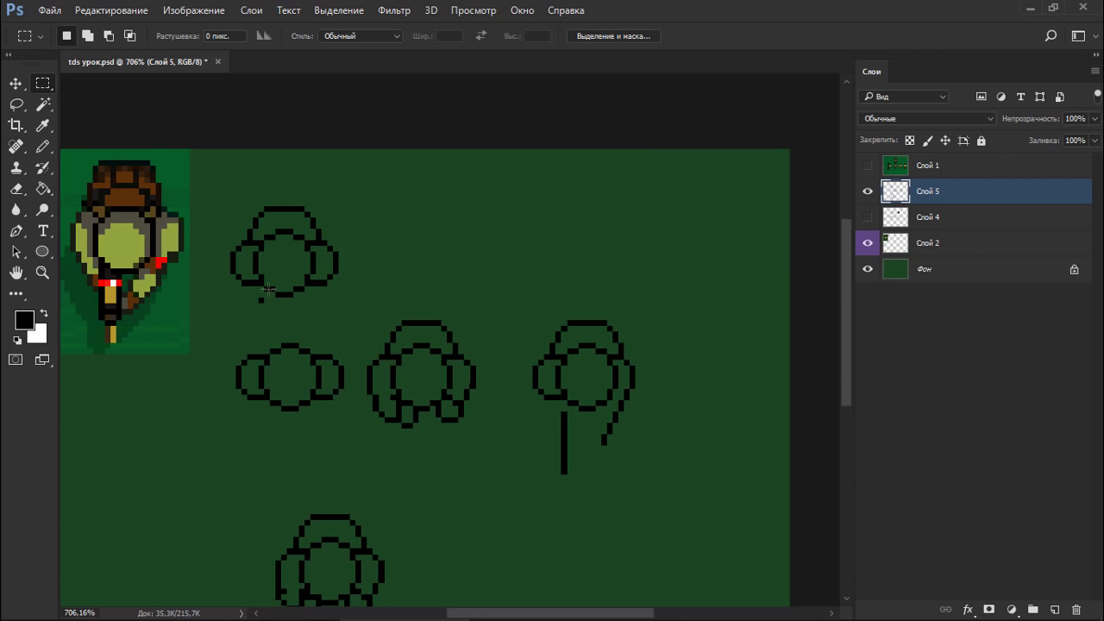
Delete the stray pixel below the upper figure and copy that figure to the empty area above the rightmost one.
drag(253, 292, 270, 313)
key(Delete)
mouse_move(367, 188)
mouse_down()
mouse_move(247, 308)
mouse_move(218, 314)
mouse_up()
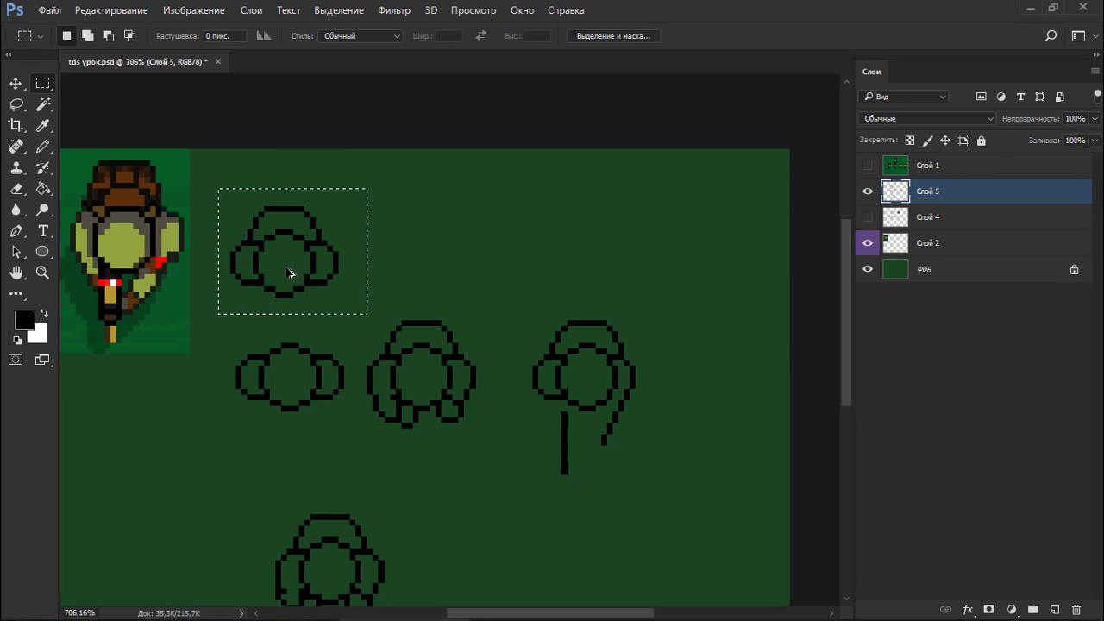
mouse_move(287, 273)
mouse_down()
mouse_move(404, 259)
mouse_move(666, 263)
mouse_up()
Try to rotate the newly copied figure by 45 degrees.
key(ctrl+t)
mouse_move(736, 188)
mouse_down()
mouse_move(750, 207)
mouse_move(738, 256)
mouse_up()
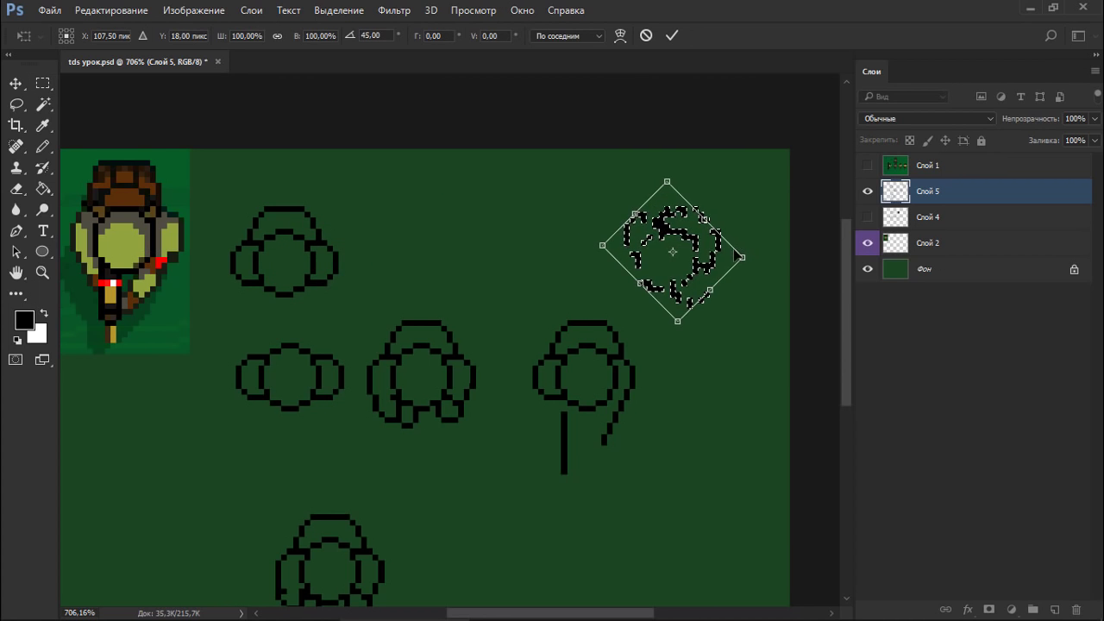
key(Return)
key(ctrl+d)
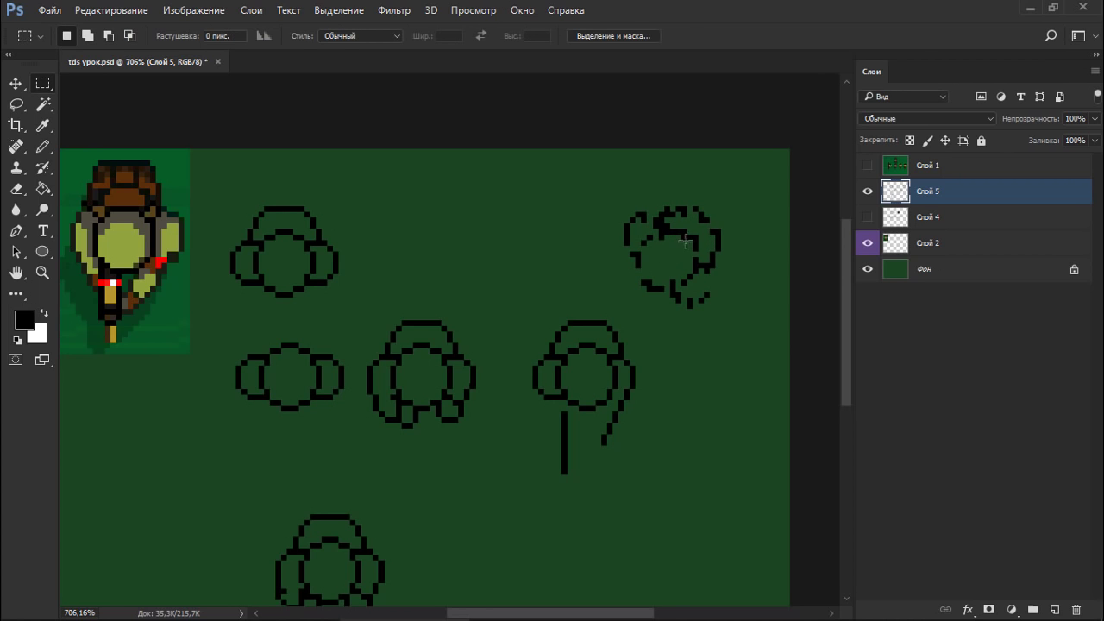
key(ctrl+z)
key(ctrl+alt+z)
key(ctrl+d)
Copy the upper figure's head circle into the gap between the two upper figures.
drag(259, 230, 315, 302)
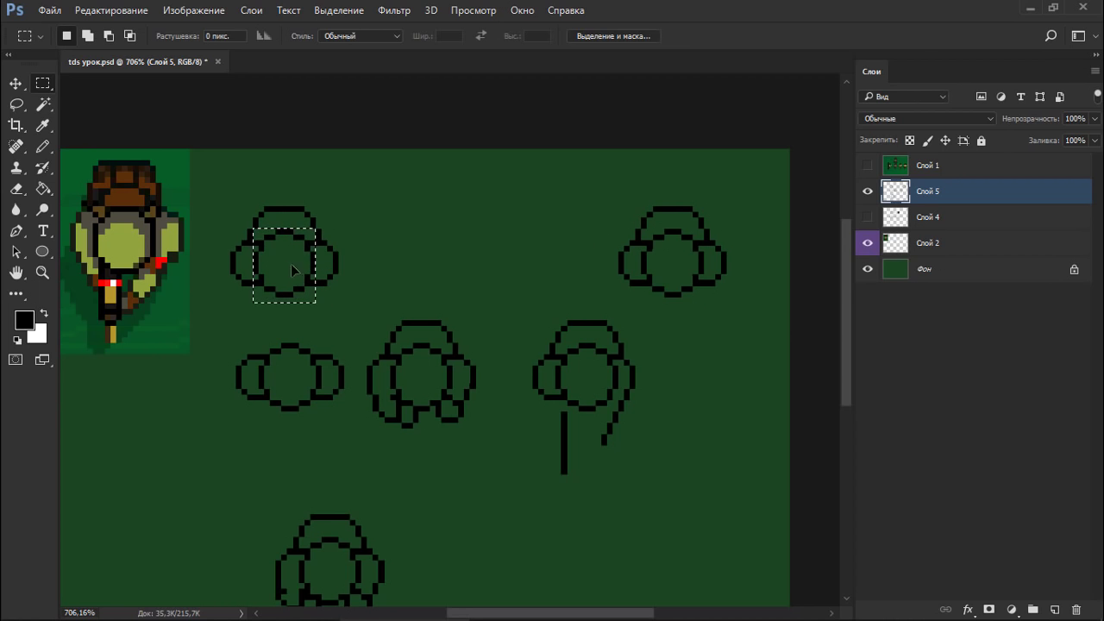
drag(291, 264, 537, 265)
key(ctrl+d)
key(e)
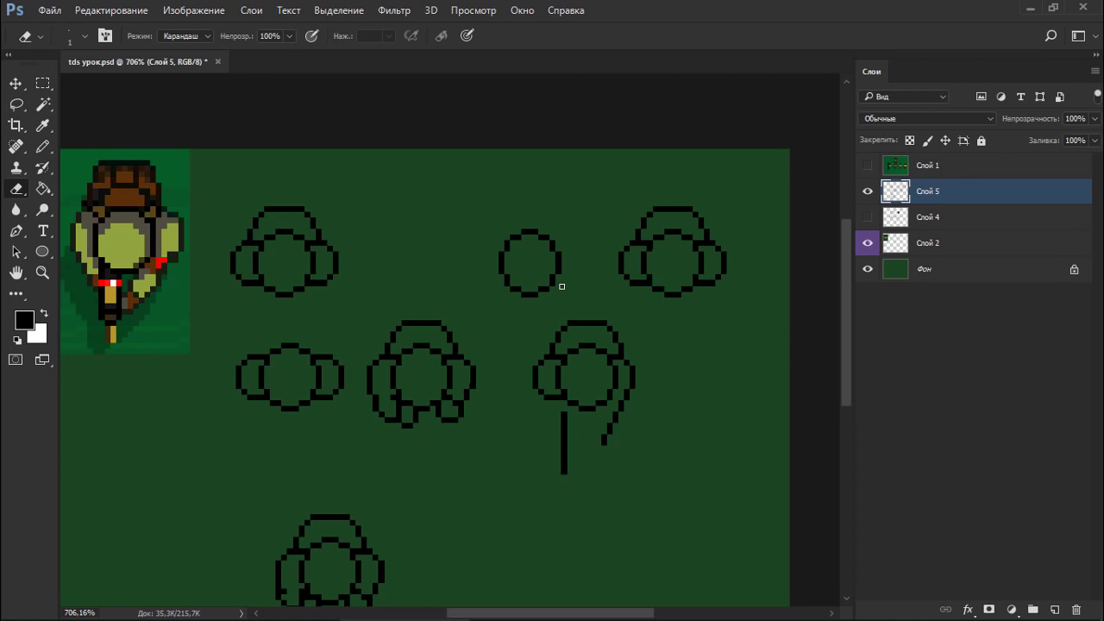
key(b)
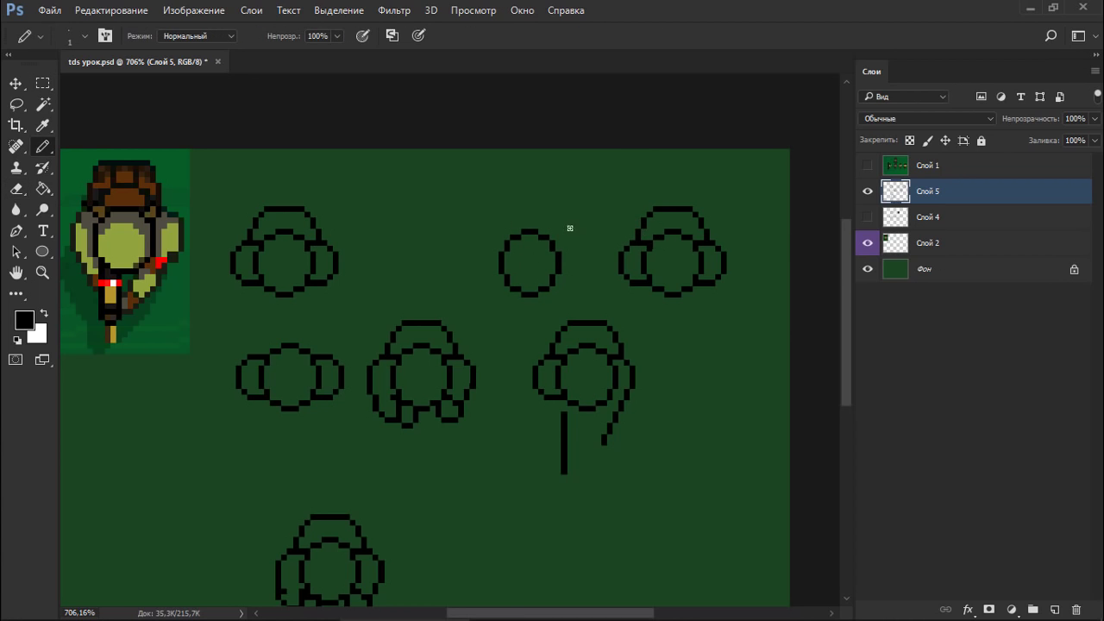
drag(476, 205, 511, 234)
drag(546, 274, 571, 302)
key(ctrl+z)
Move the separate head circle to the empty area below and beside the rightmost figure.
key(m)
drag(488, 217, 561, 309)
drag(530, 263, 697, 485)
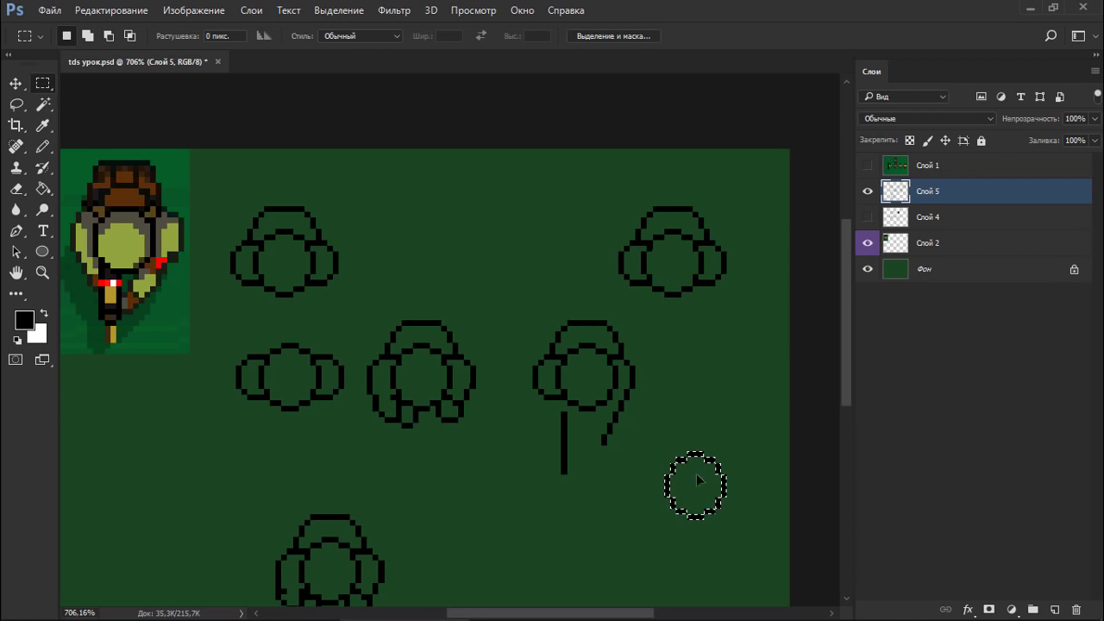
Draw shoulder outlines on opposite sides of the separate head circle and start a small hand outline beside the upper shoulder.
key(ctrl+d)
drag(655, 455, 608, 322)
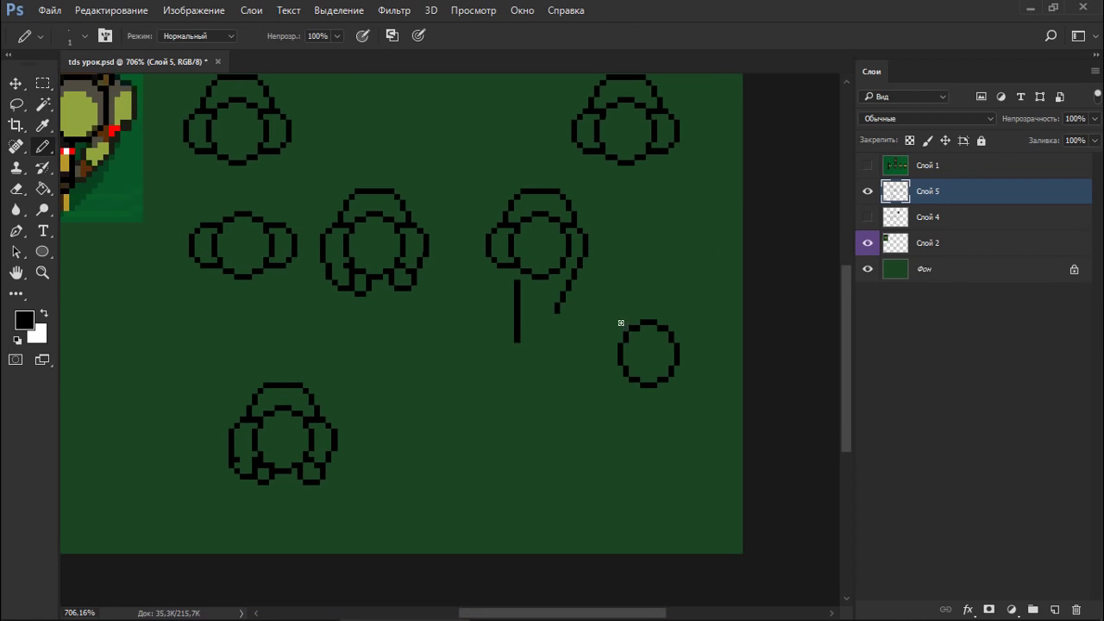
key(b)
mouse_move(601, 340)
mouse_down()
mouse_move(595, 315)
mouse_move(634, 323)
mouse_up()
drag(680, 378, 651, 388)
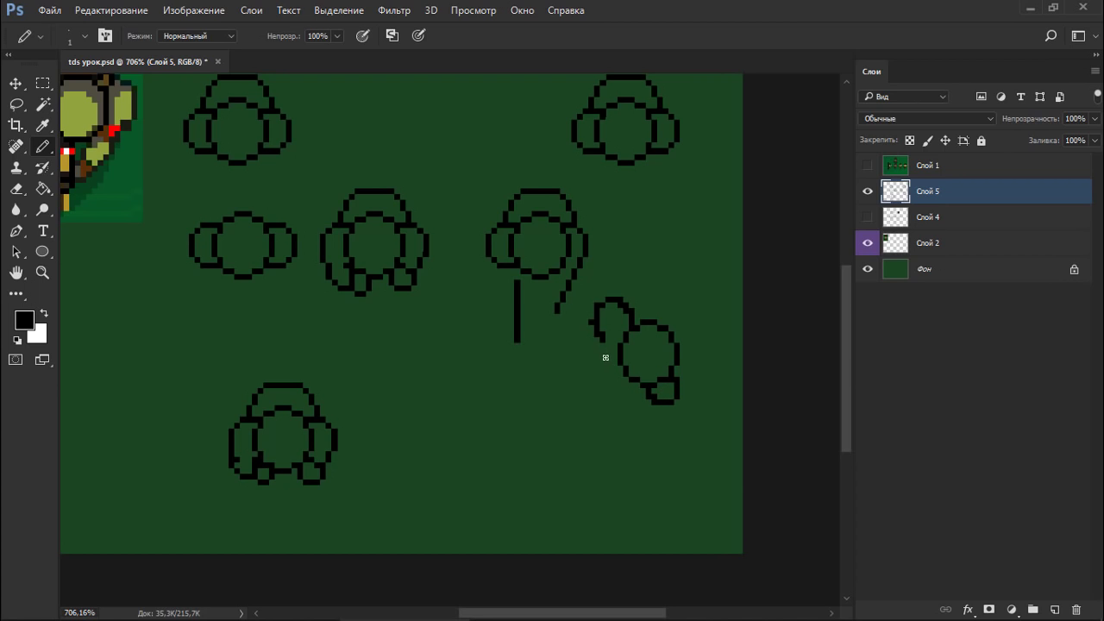
mouse_move(597, 348)
mouse_down()
mouse_move(617, 358)
mouse_move(631, 320)
mouse_move(596, 333)
mouse_move(622, 307)
mouse_up()
key(e)
key(b)
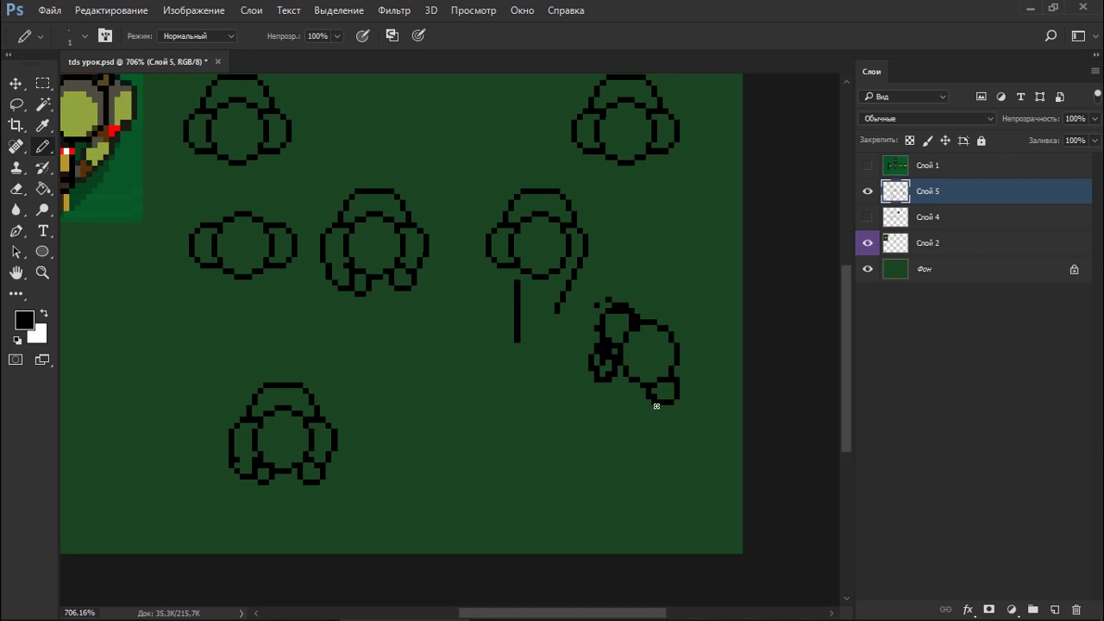
Outline a bent forearm below the separate head circle and draw a long vertical weapon in black and white at the hands.
mouse_move(656, 405)
mouse_down()
mouse_move(614, 430)
mouse_move(607, 376)
mouse_move(611, 463)
mouse_move(610, 380)
mouse_move(612, 459)
mouse_up()
key(x)
key(h)
mouse_move(657, 327)
mouse_down()
mouse_move(582, 337)
mouse_move(634, 339)
mouse_up()
scroll(634, 339, up, 1)
key(x)
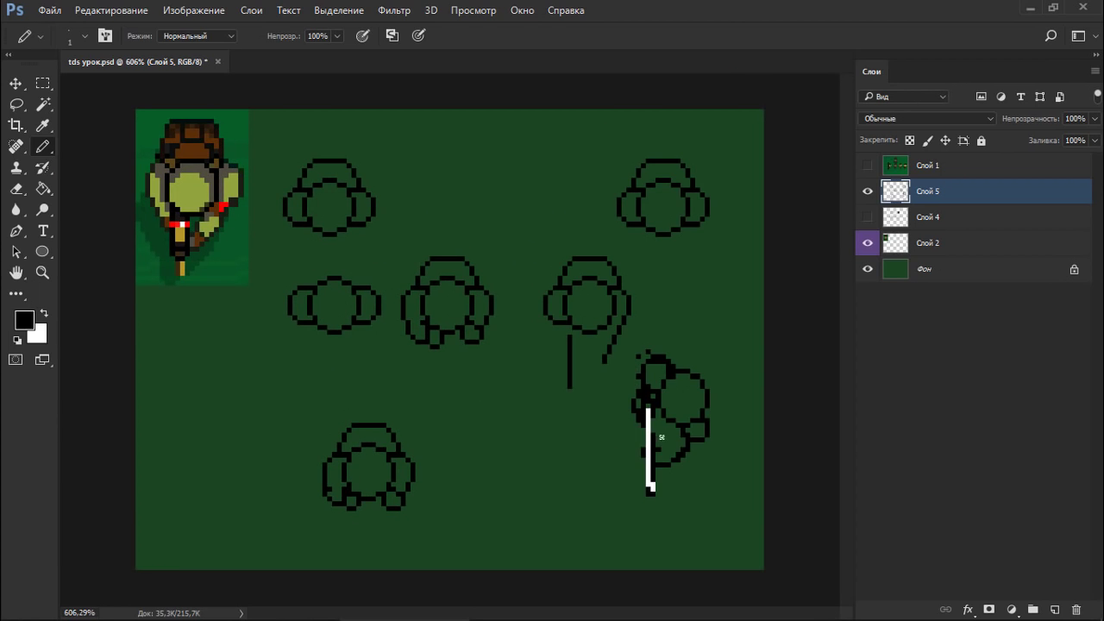
Redraw the lower-right figure's forearm closer to its head and outline a rounded backpack behind the head.
key(e)
drag(662, 465, 687, 444)
key(b)
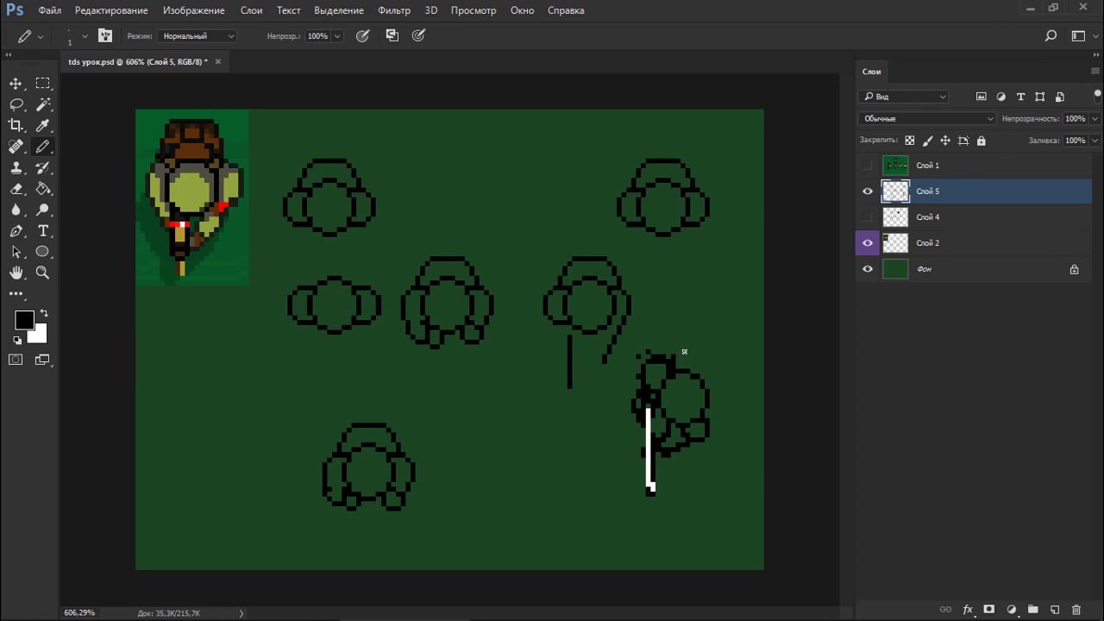
mouse_move(684, 351)
mouse_down()
mouse_move(709, 362)
mouse_move(702, 416)
mouse_up()
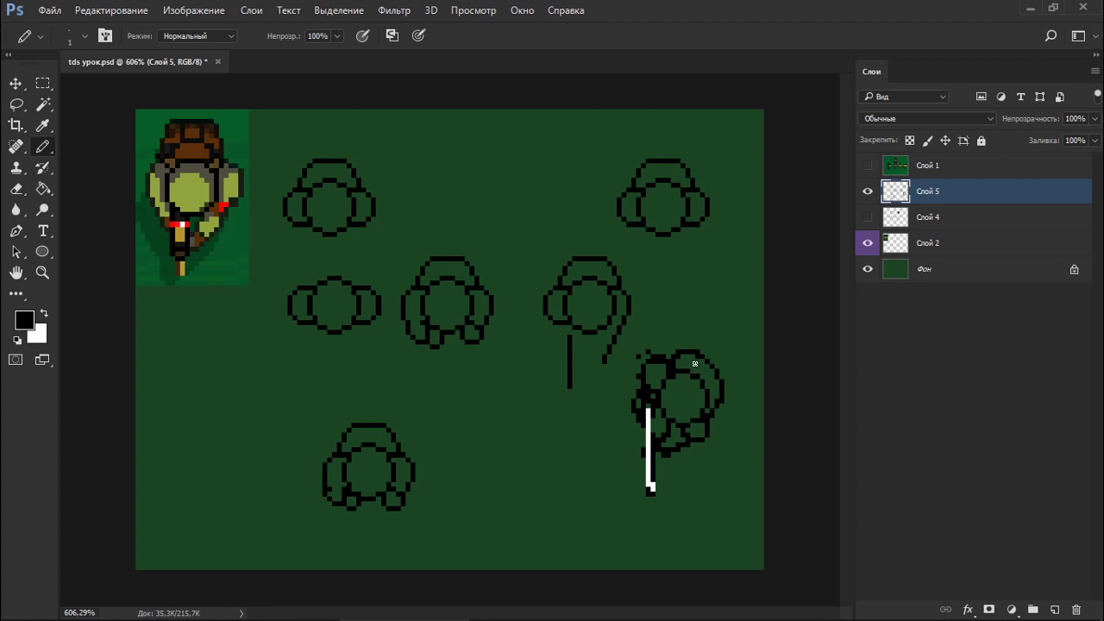
key(e)
Extend both arms of the upright figure with the vertical weapon line so they curve down to the weapon.
scroll(586, 382, down, 4)
scroll(621, 370, up, 3)
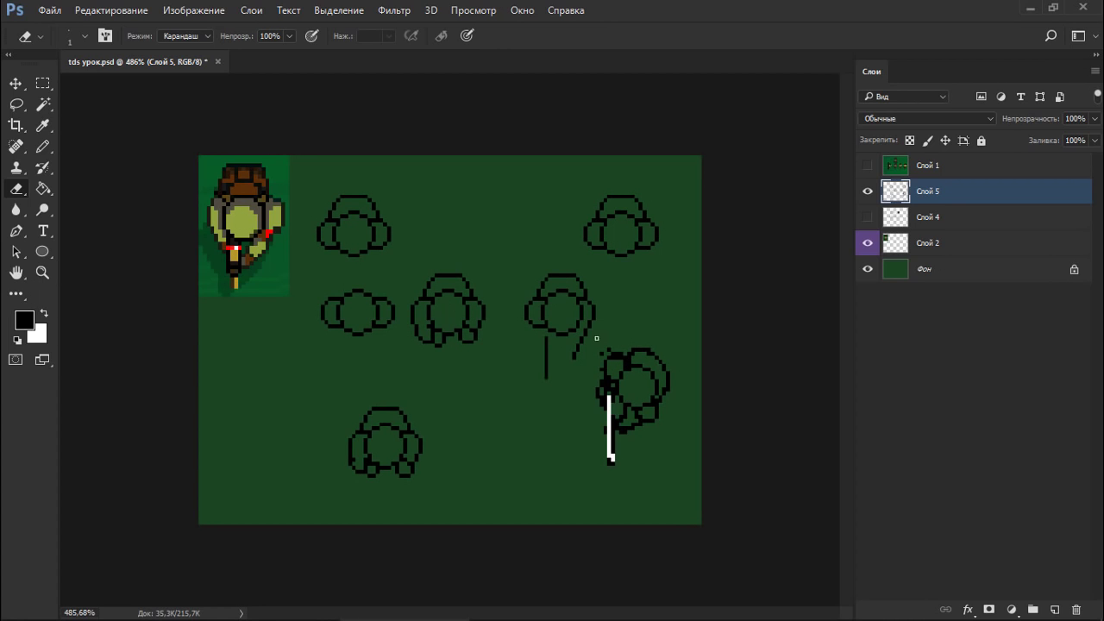
scroll(607, 279, up, 2)
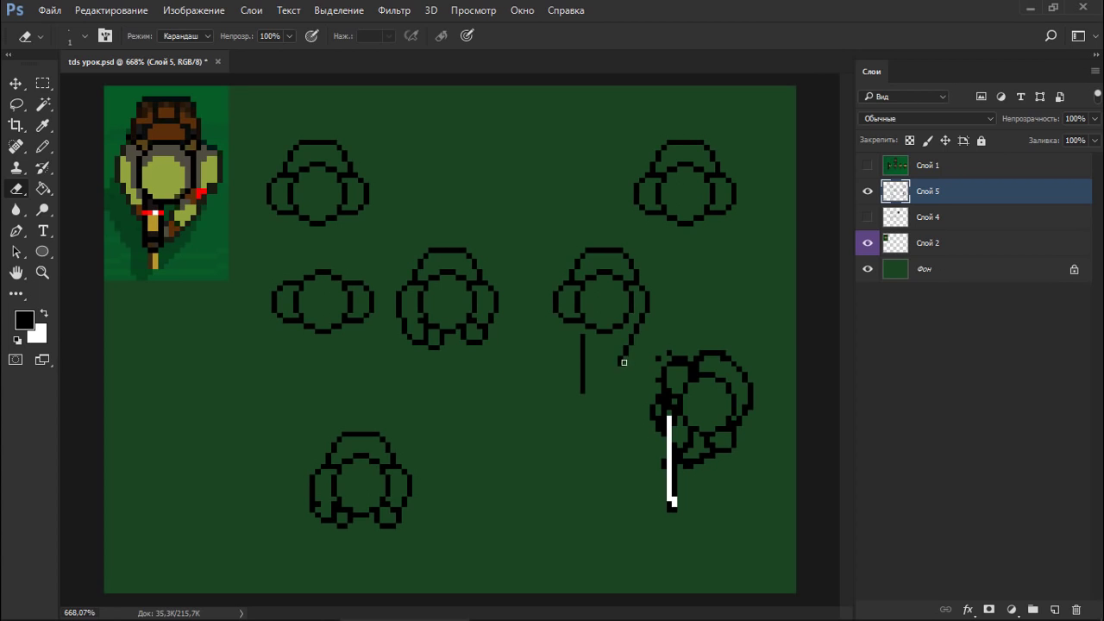
key(b)
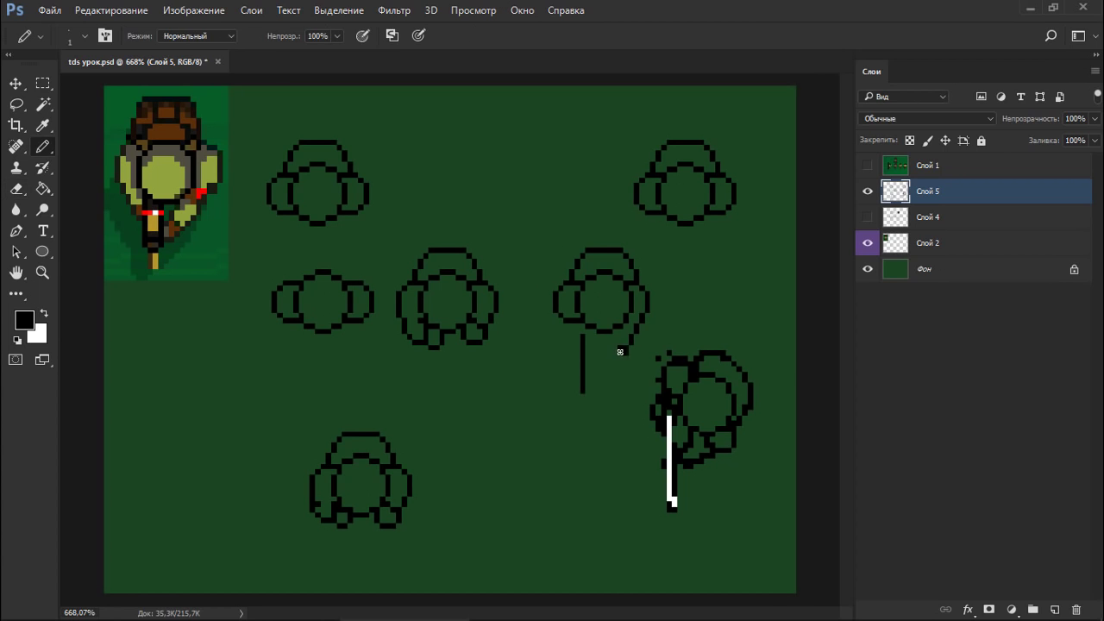
key(ctrl+z)
mouse_move(620, 352)
mouse_down()
mouse_move(631, 365)
mouse_move(617, 352)
mouse_up()
scroll(599, 365, down, 1)
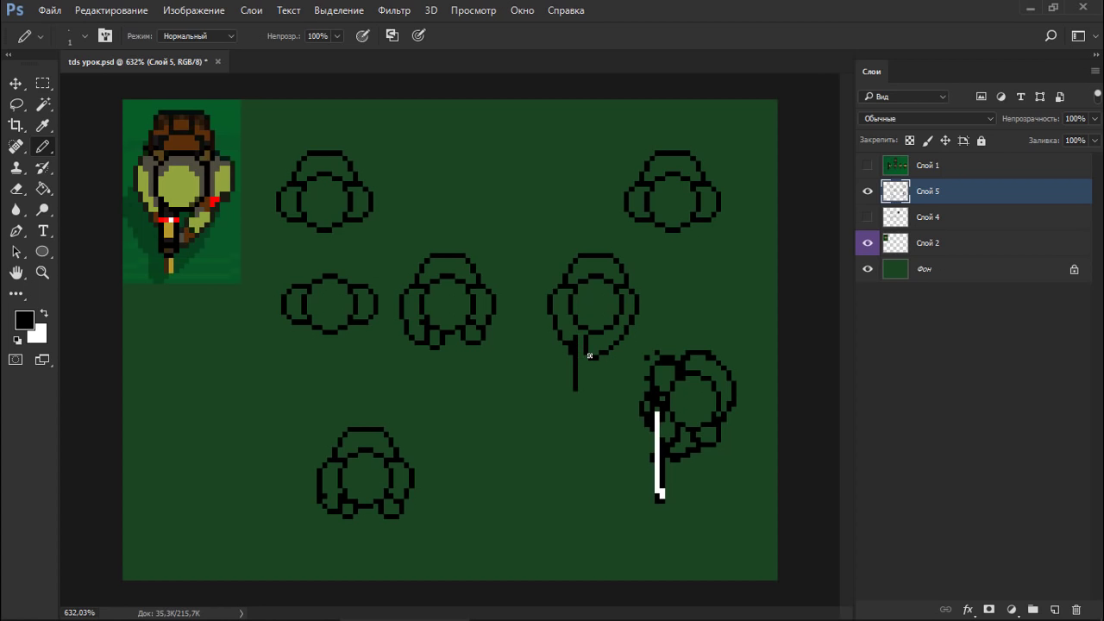
mouse_move(598, 362)
mouse_down()
mouse_move(532, 375)
mouse_move(582, 362)
mouse_up()
drag(538, 326, 574, 328)
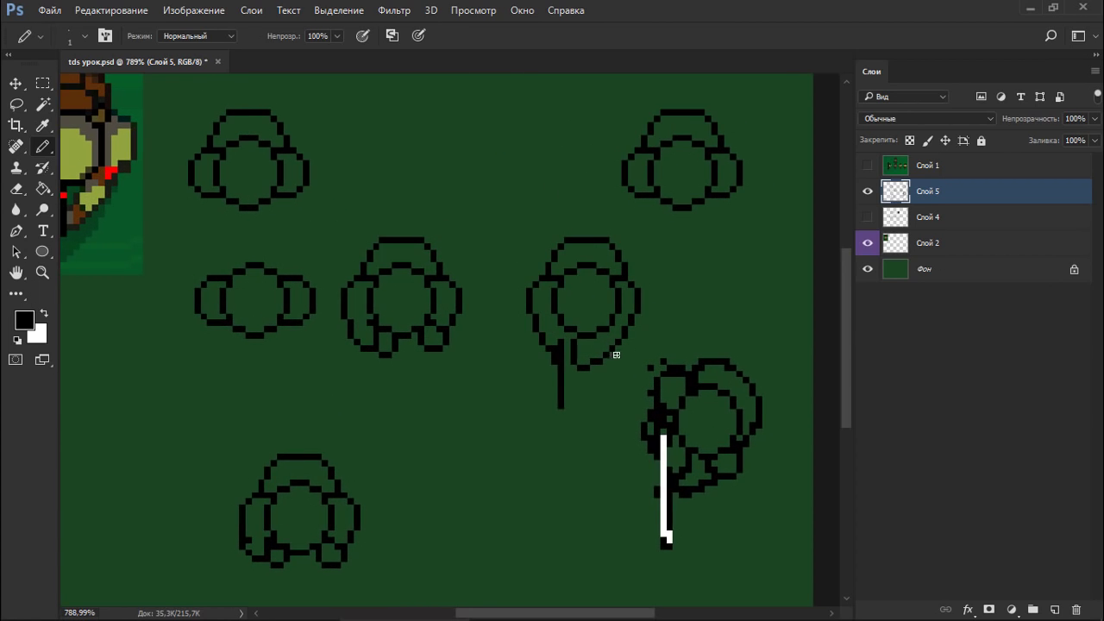
Shorten the upright figure's vertical weapon line and close it into a narrow rectangular outline.
key(e)
drag(562, 380, 561, 409)
key(b)
drag(566, 344, 566, 386)
key(e)
key(b)
Erase and redraw the outer edge of the upright armed figure's left-hand arm as a smooth curve.
mouse_move(528, 298)
mouse_down()
mouse_move(527, 318)
mouse_move(534, 294)
mouse_up()
key(e)
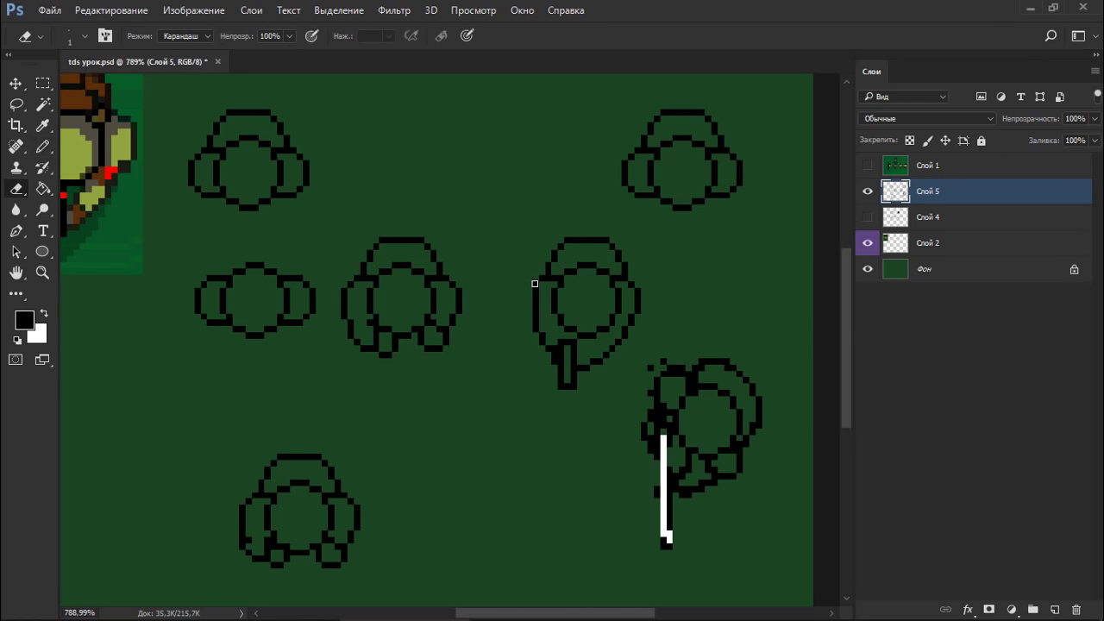
mouse_move(536, 284)
mouse_down()
mouse_move(536, 293)
mouse_move(543, 284)
mouse_up()
key(b)
key(e)
scroll(581, 294, down, 5)
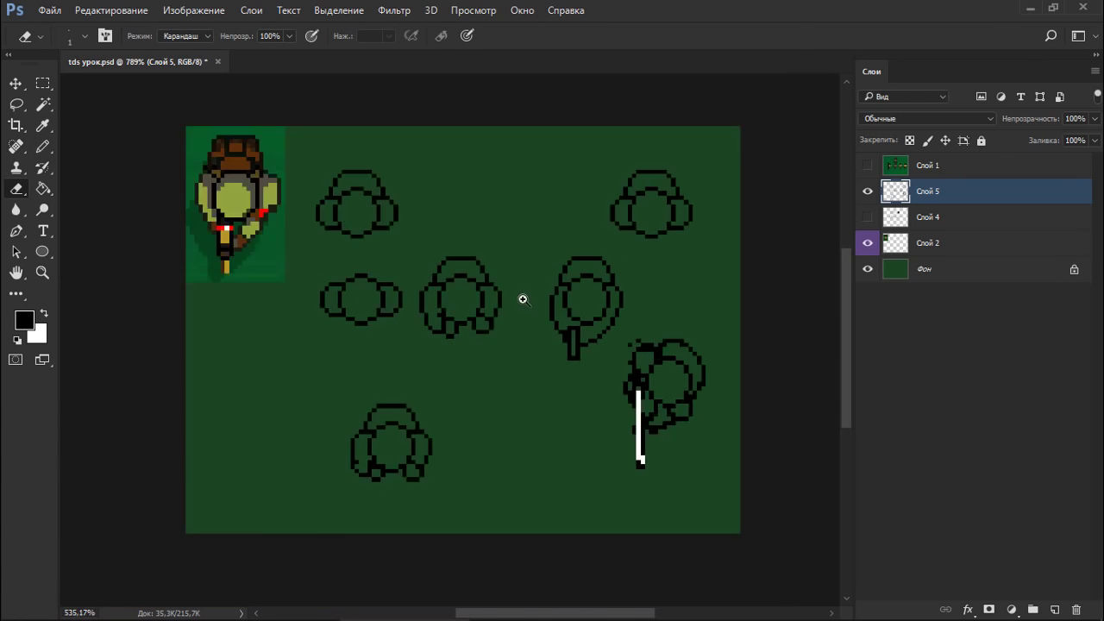
scroll(572, 294, up, 5)
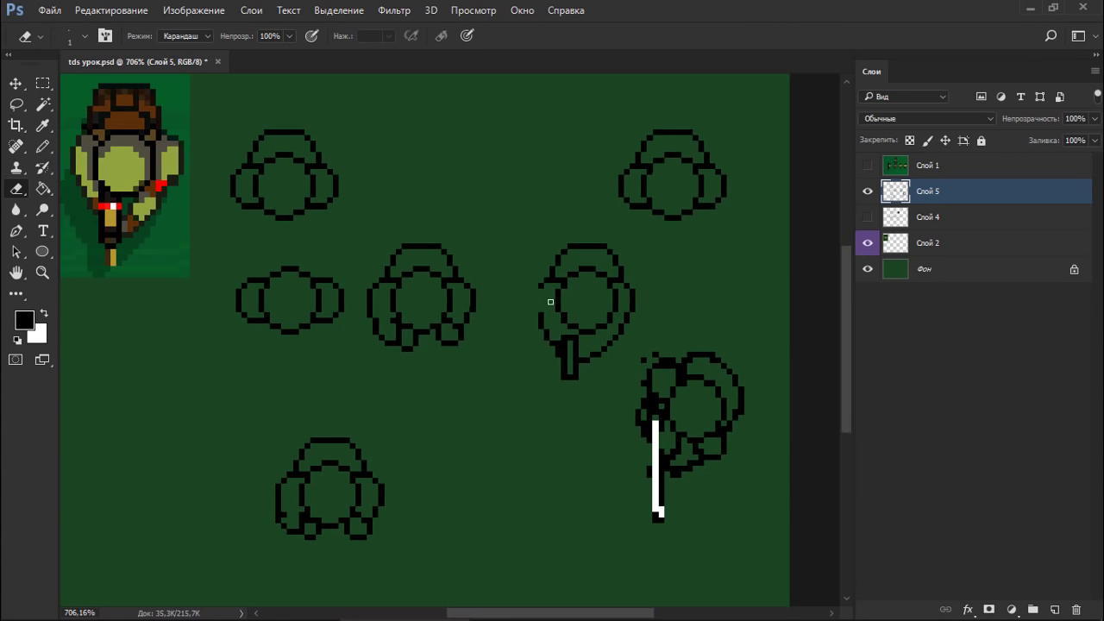
key(b)
drag(535, 309, 535, 290)
key(e)
key(b)
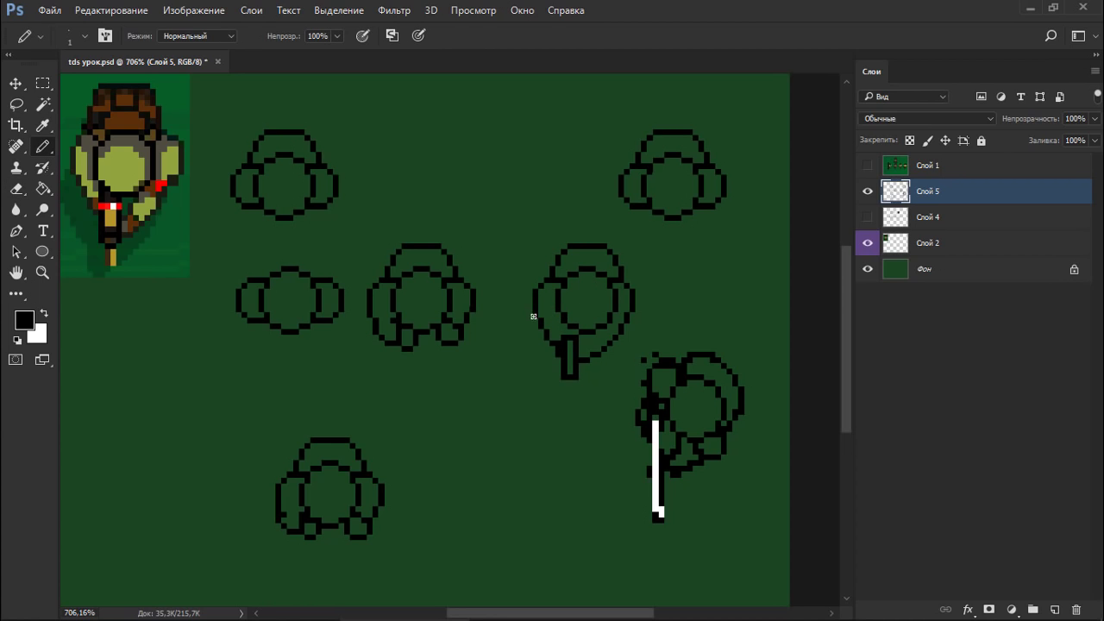
Shift the upright armed figure's head and backpack up by one pixel.
key(m)
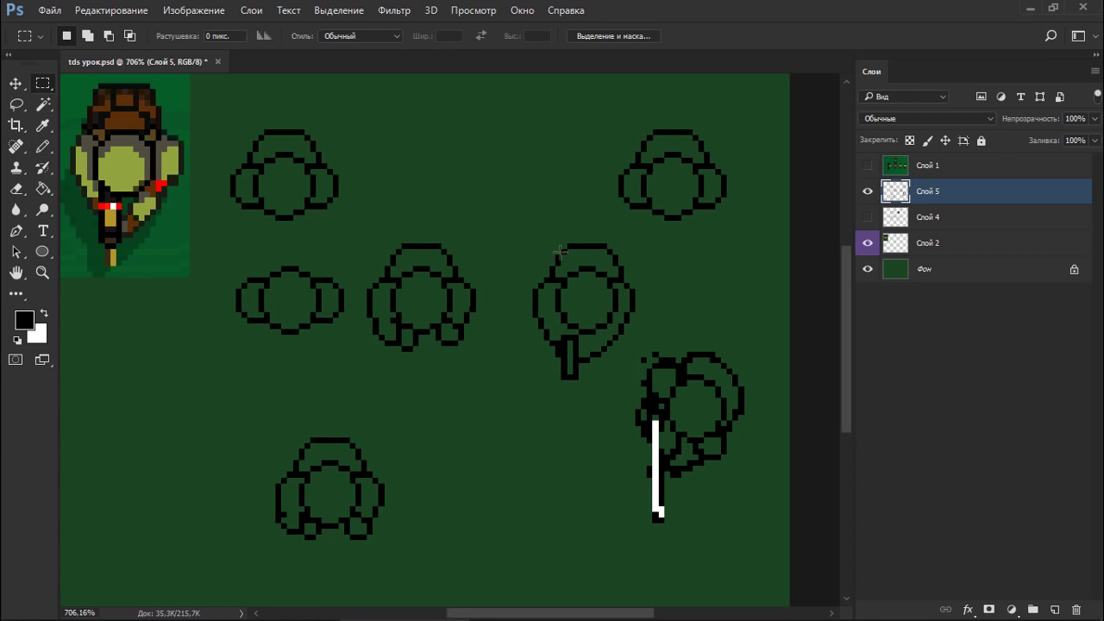
drag(551, 237, 618, 329)
key(ctrl+Up)
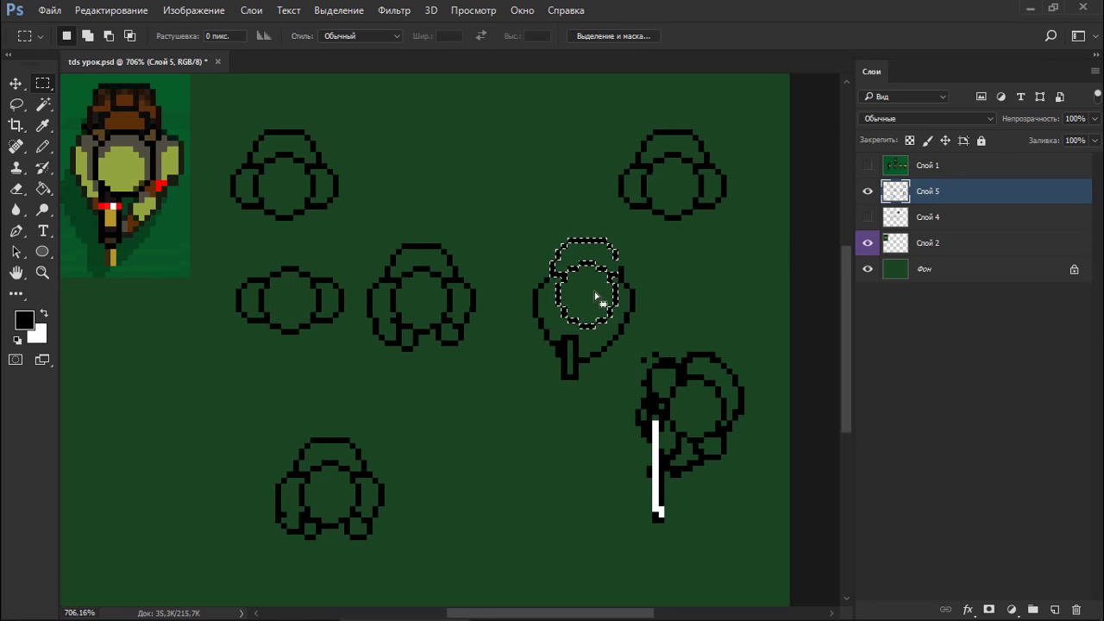
key(ctrl+d)
Add hand pixels between the head and weapon, and shift the left-hand arm's outer edge one pixel inward.
key(b)
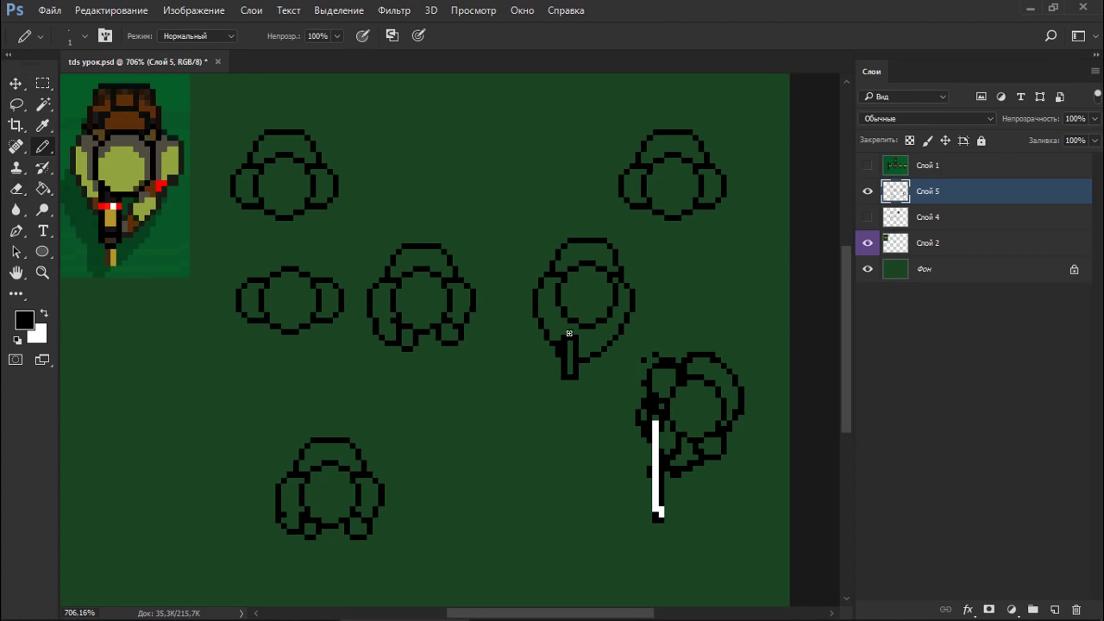
key(e)
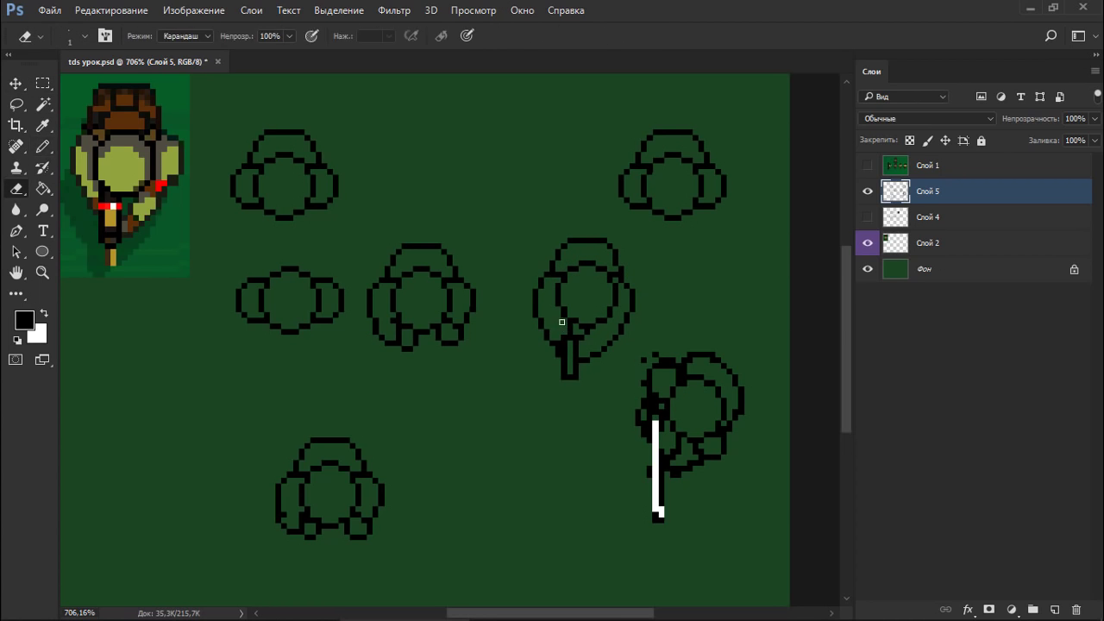
key(m)
drag(521, 243, 548, 353)
key(ctrl+Right)
key(ctrl+d)
Add the second hand's outline beside the weapon, where the upright armed figure's right-hand arm ends.
scroll(620, 361, down, 5)
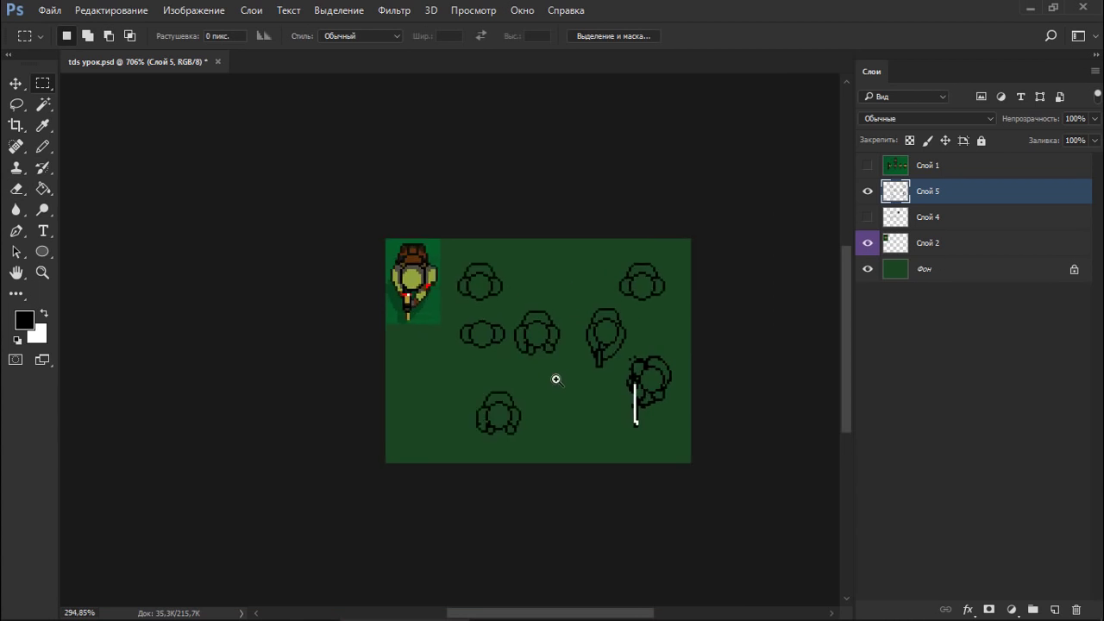
scroll(618, 362, up, 6)
drag(611, 377, 579, 354)
key(ctrl+d)
scroll(616, 365, up, 2)
key(b)
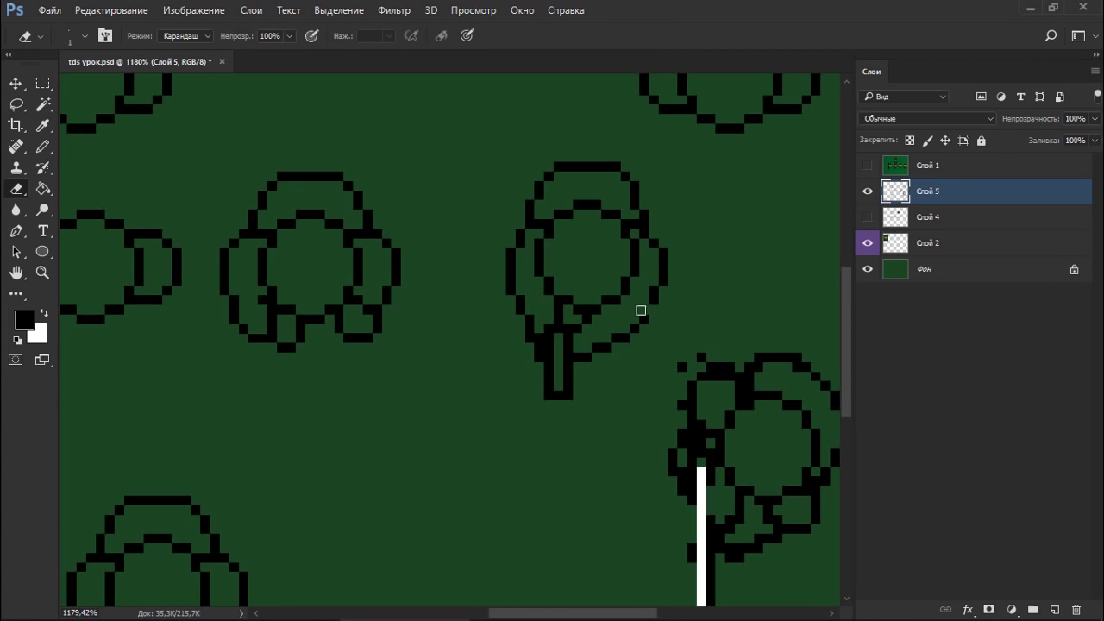
scroll(638, 311, down, 5)
scroll(663, 288, up, 5)
scroll(648, 281, down, 1)
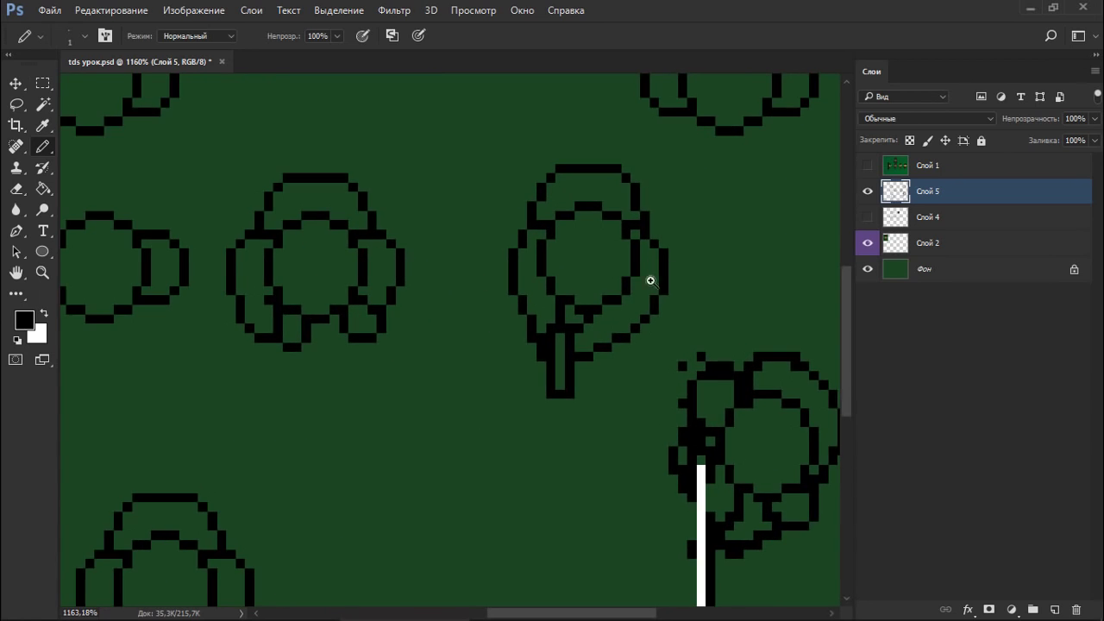
scroll(638, 267, down, 4)
scroll(595, 301, up, 2)
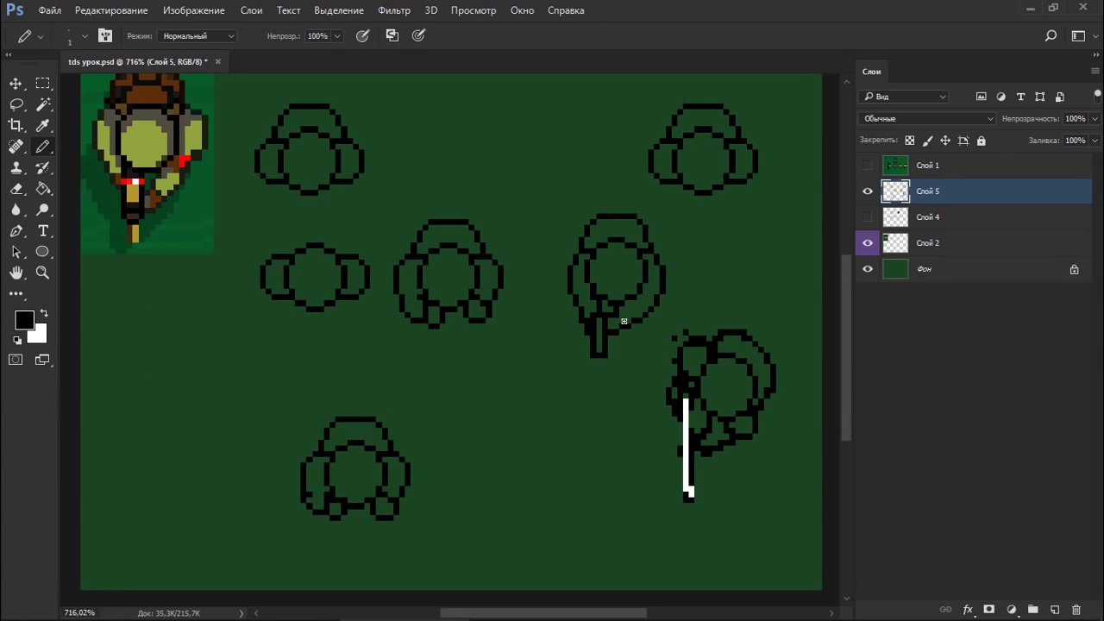
Shift the upright figure's weapon one pixel to the right and thin the thickened arm outline beside it.
key(m)
mouse_move(608, 314)
mouse_down()
mouse_move(592, 355)
mouse_move(600, 352)
mouse_up()
scroll(595, 345, up, 2)
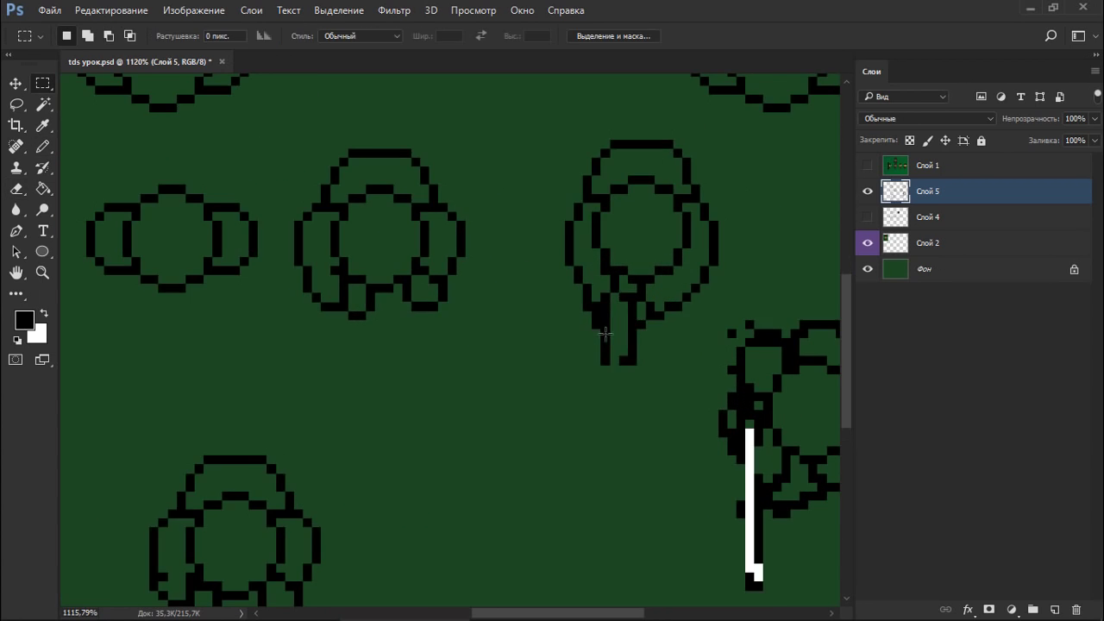
key(b)
key(ctrl+d)
key(e)
click(596, 306)
scroll(590, 286, down, 1)
key(b)
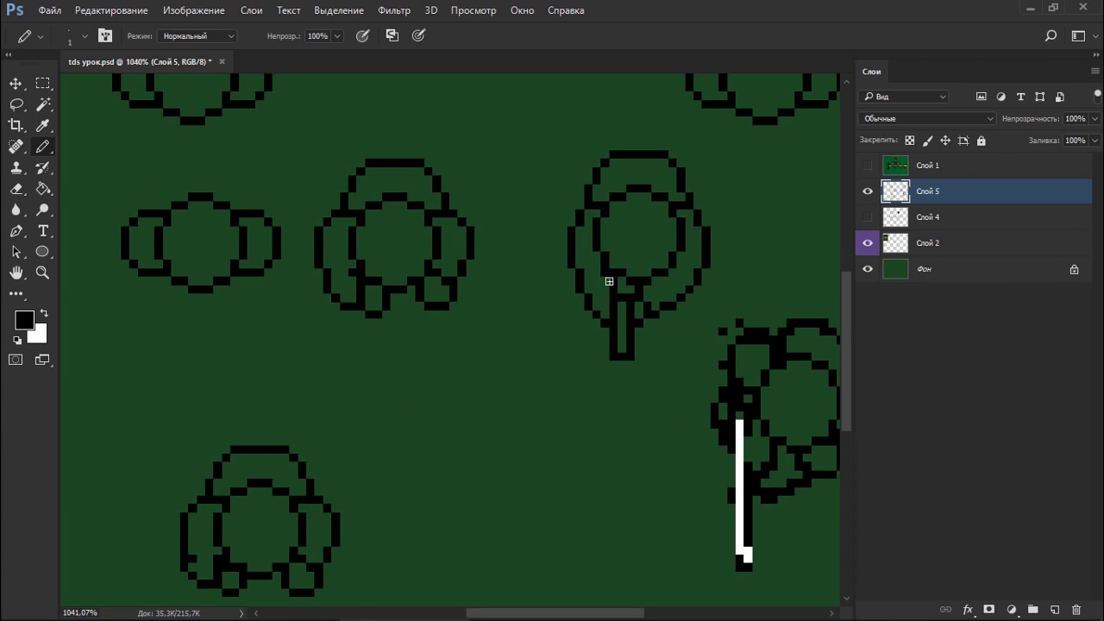
Rearrange the figures: armed one beside its neighbour, backpackless one to the top row, and bottom one under the reference sprite.
scroll(569, 311, down, 3)
key(m)
mouse_move(515, 254)
mouse_down()
mouse_move(611, 368)
mouse_move(629, 373)
mouse_up()
drag(632, 354, 592, 352)
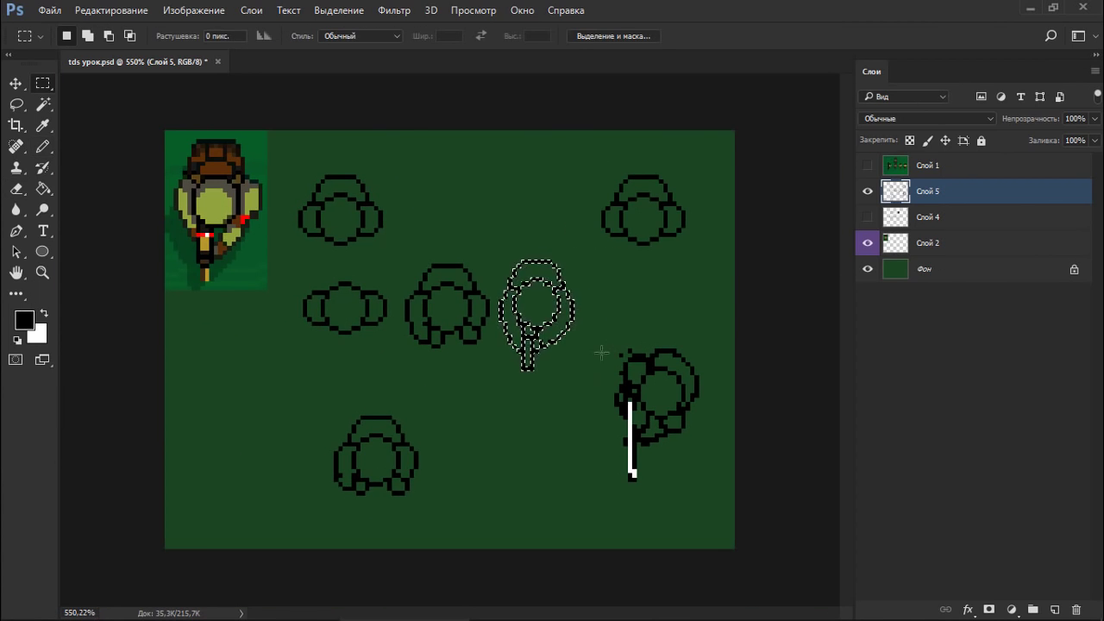
mouse_move(284, 352)
mouse_down()
mouse_move(391, 268)
mouse_move(483, 173)
mouse_up()
drag(286, 398, 426, 503)
drag(376, 456, 230, 352)
key(ctrl+d)
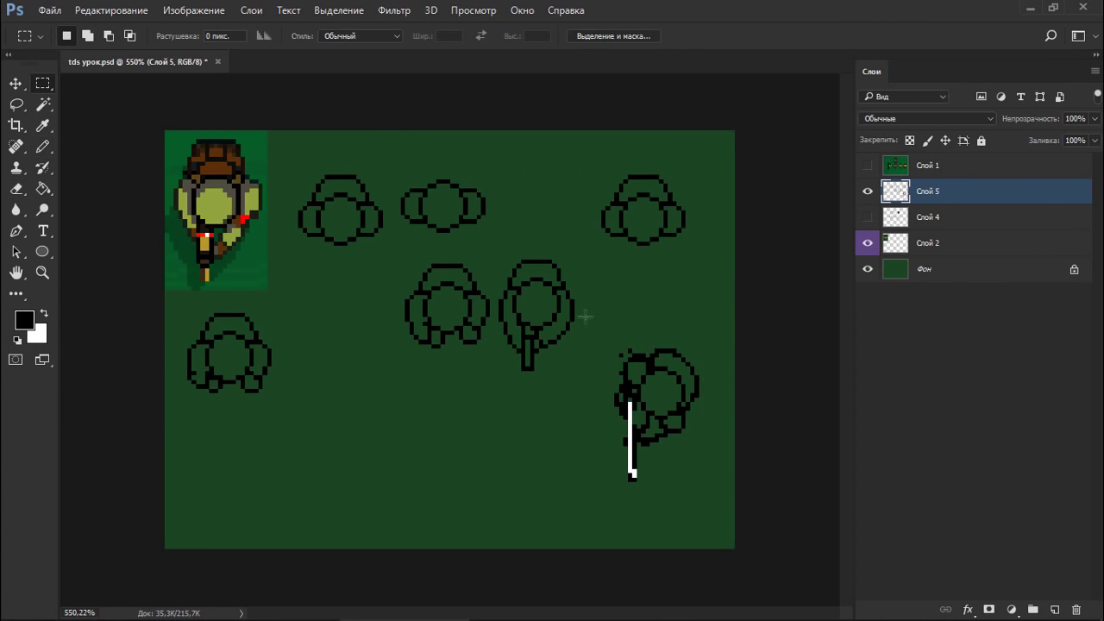
Erase the stray pixels around the lower-right figure's shoulder and redraw its shoulder and forearm outlines more cleanly.
scroll(678, 355, up, 4)
key(e)
mouse_move(621, 337)
mouse_down()
mouse_move(599, 349)
mouse_move(640, 356)
mouse_move(651, 370)
mouse_move(625, 394)
mouse_up()
scroll(640, 355, down, 6)
scroll(651, 374, up, 5)
key(m)
key(ctrl+d)
key(e)
scroll(621, 387, down, 2)
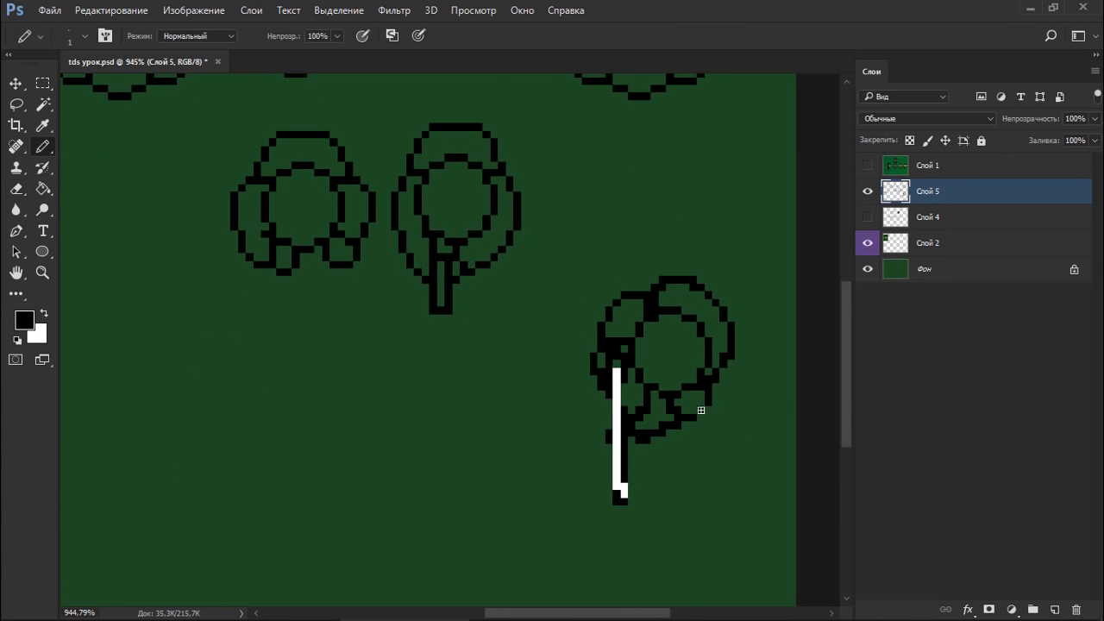
scroll(686, 379, down, 2)
scroll(680, 357, up, 1)
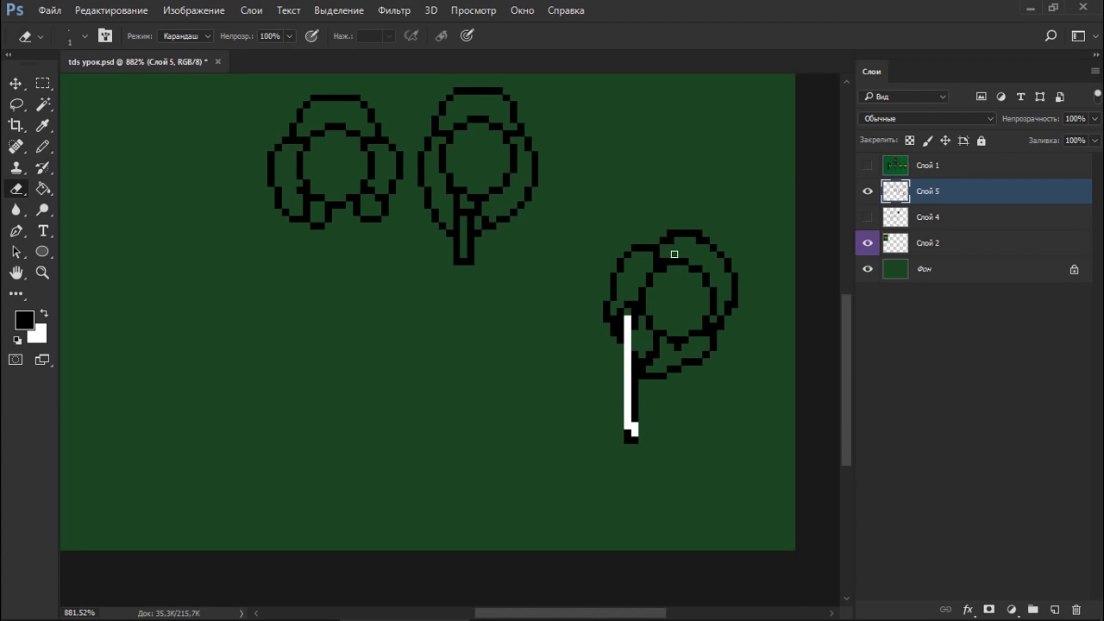
Shift the upper part of the lower-right figure's shoulder one pixel right and smooth its outline into the backpack.
key(b)
key(e)
key(m)
drag(596, 238, 640, 278)
key(ctrl+Right)
key(ctrl+d)
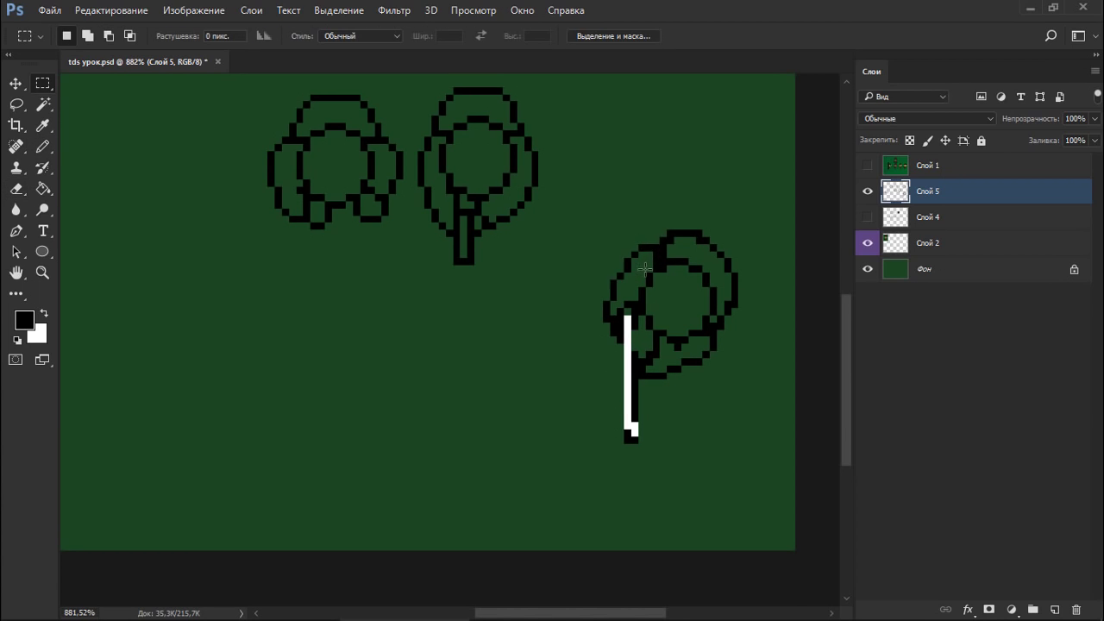
key(e)
key(b)
scroll(655, 251, up, 1)
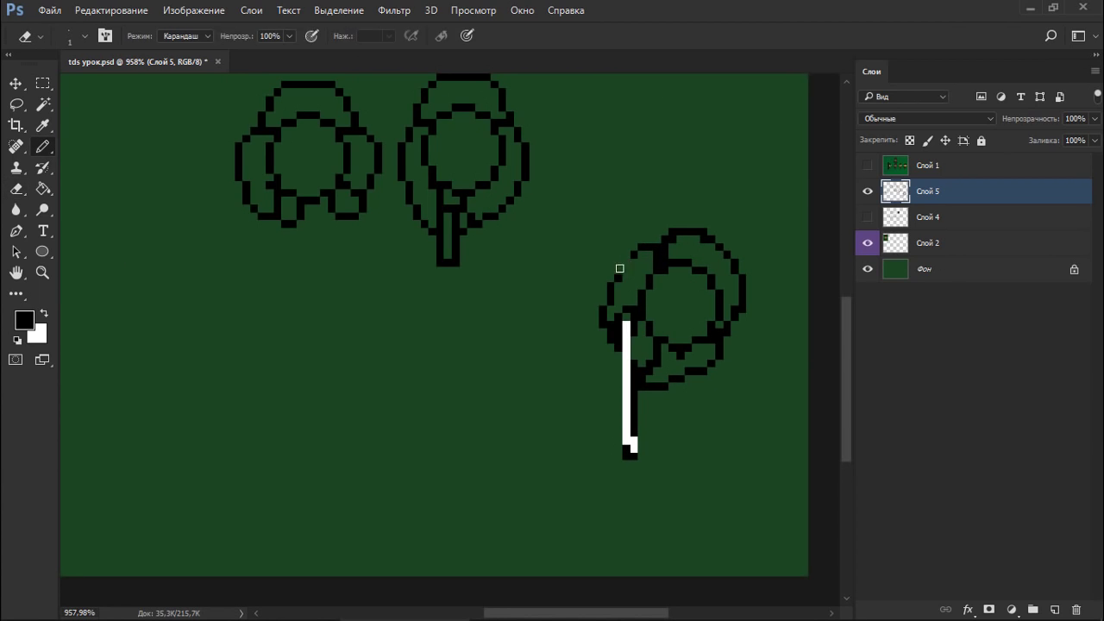
scroll(647, 248, up, 1)
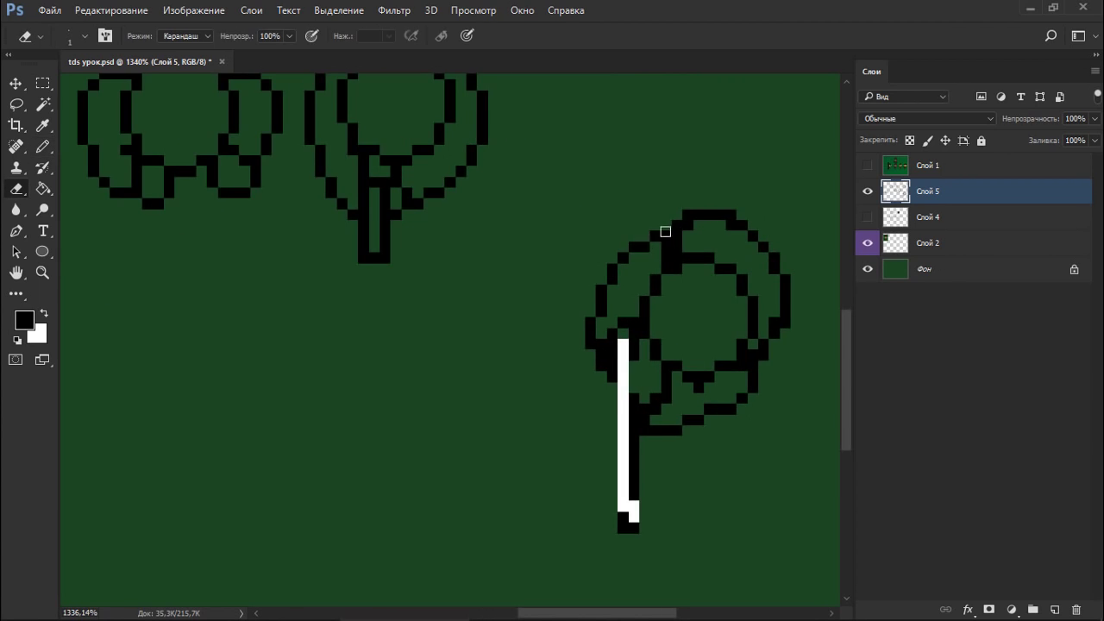
Redraw the lower-right figure's forearm below the head as a continuous outline reaching the weapon.
scroll(665, 232, down, 1)
scroll(668, 283, down, 2)
scroll(613, 316, up, 1)
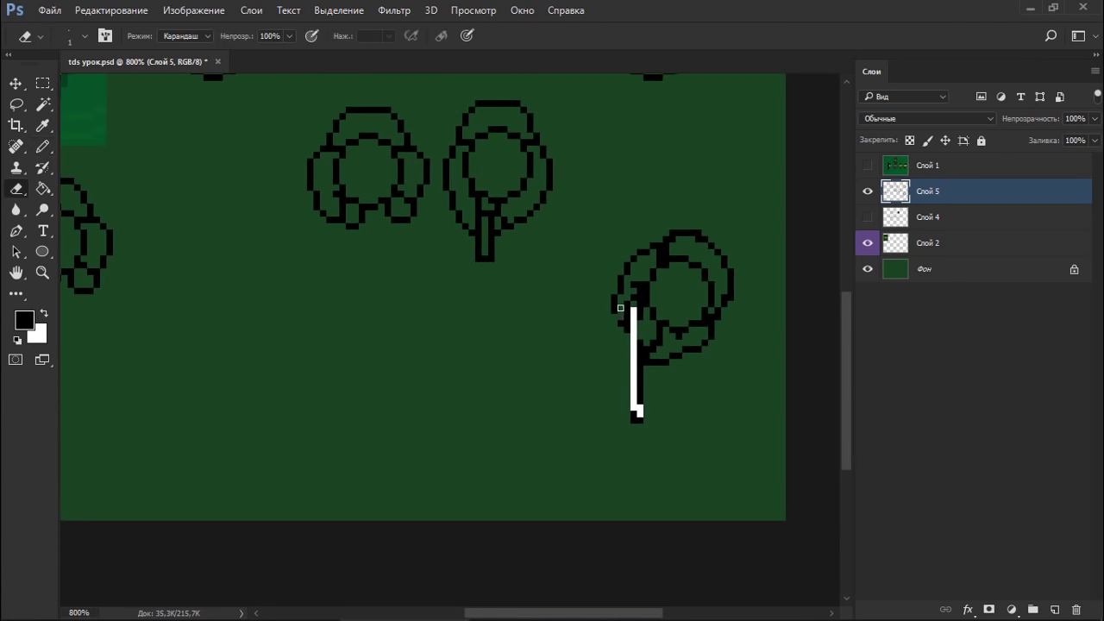
key(e)
key(b)
key(e)
key(b)
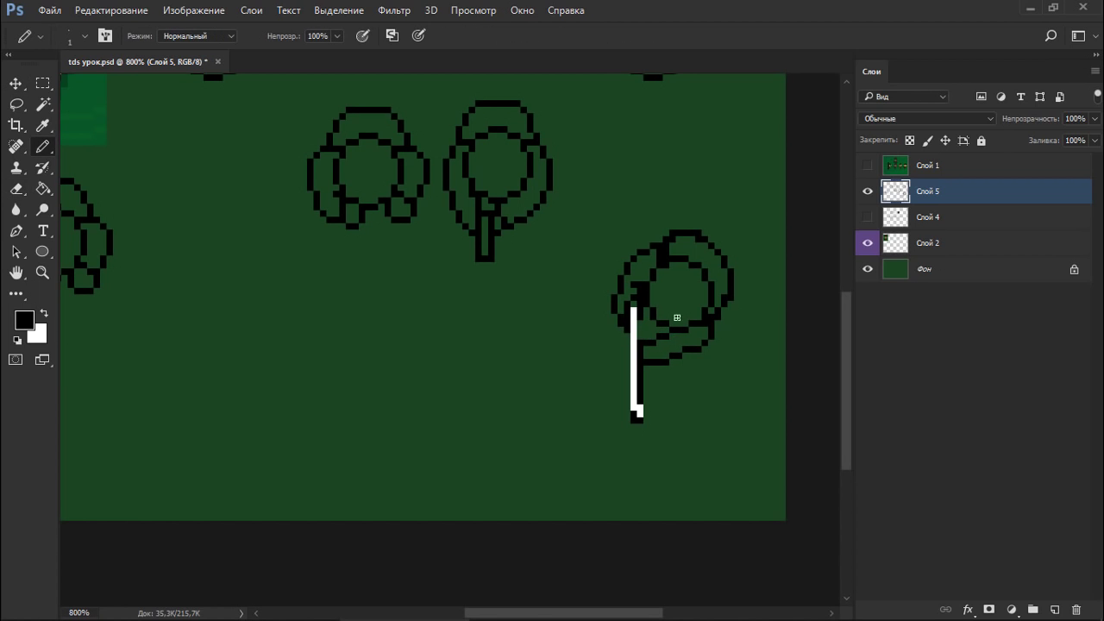
scroll(666, 375, down, 2)
scroll(646, 356, up, 3)
scroll(641, 360, down, 3)
key(m)
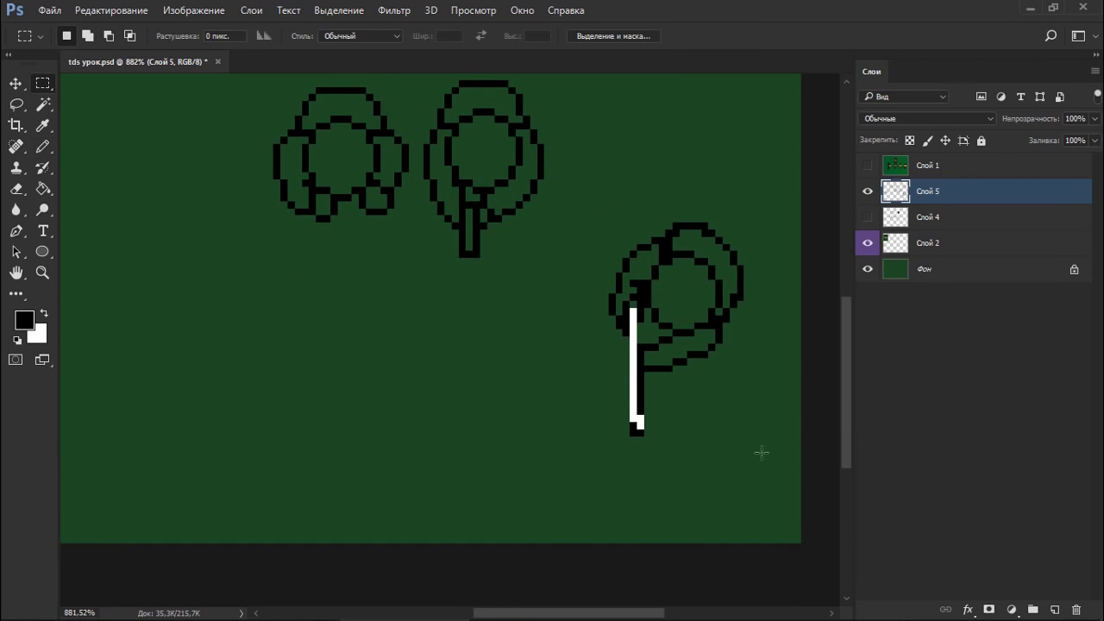
Duplicate the lower-right figure to its left, then shorten the copy's left arm and erase the upper end of its weapon.
scroll(365, 416, up, 1)
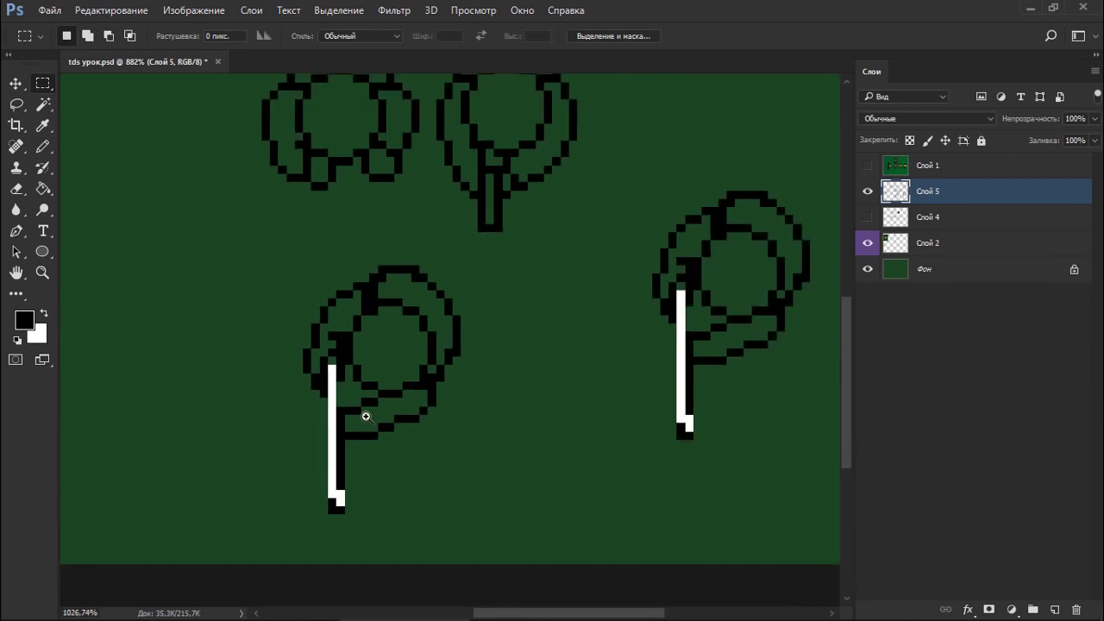
key(b)
scroll(469, 391, up, 1)
scroll(453, 412, down, 2)
scroll(448, 423, up, 1)
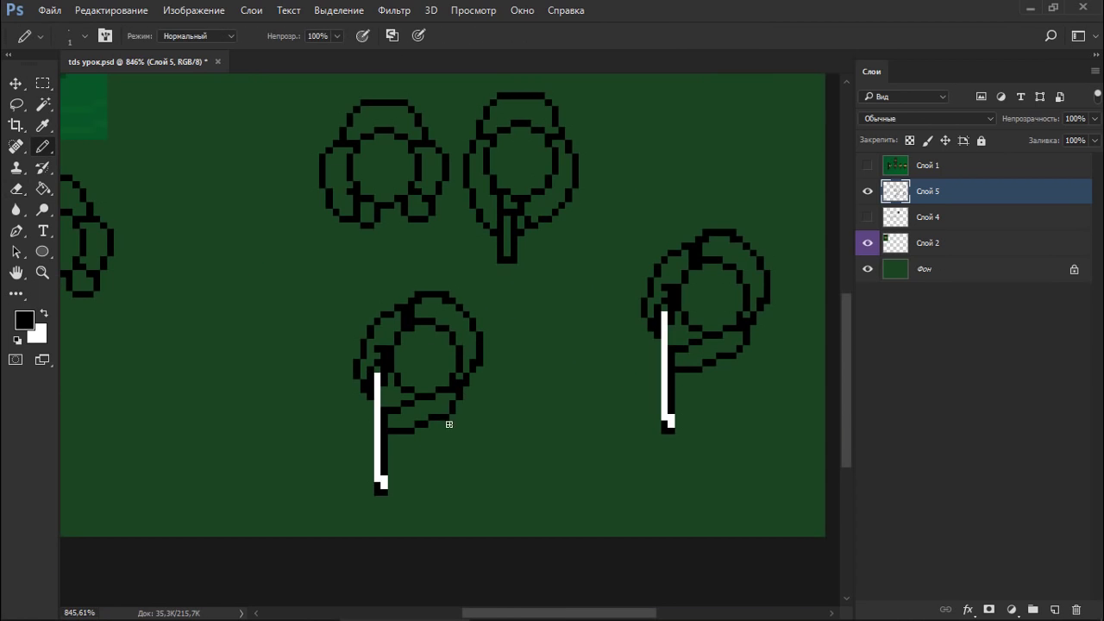
key(e)
scroll(518, 431, down, 2)
scroll(492, 380, up, 2)
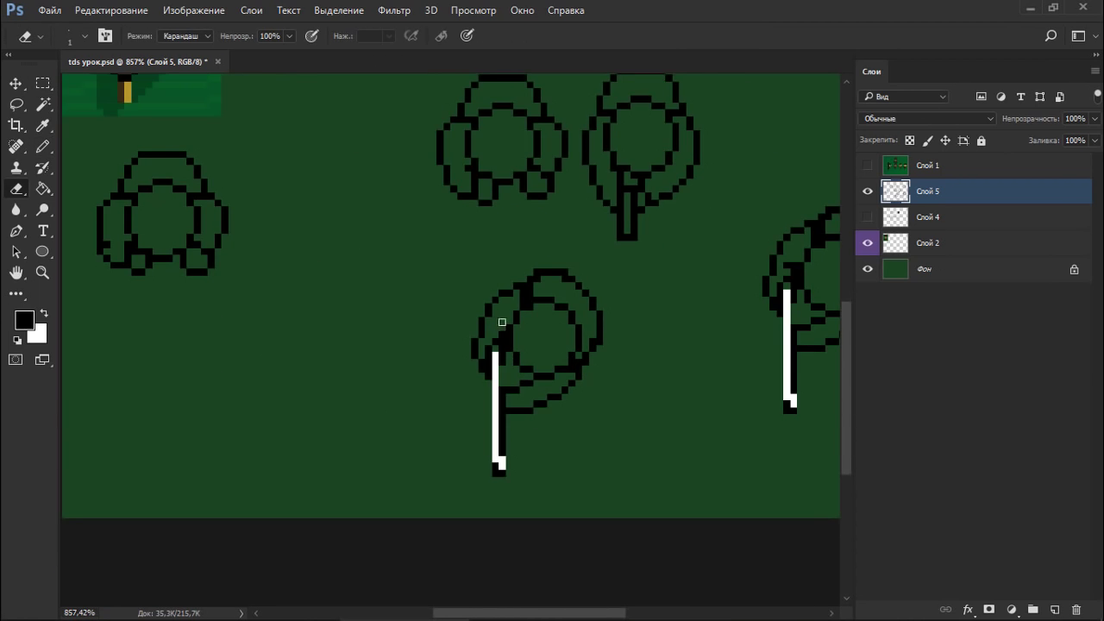
mouse_move(482, 362)
mouse_down()
mouse_move(498, 357)
mouse_move(475, 350)
mouse_move(510, 369)
mouse_move(488, 343)
mouse_up()
key(b)
key(ctrl+z)
key(e)
click(483, 340)
key(b)
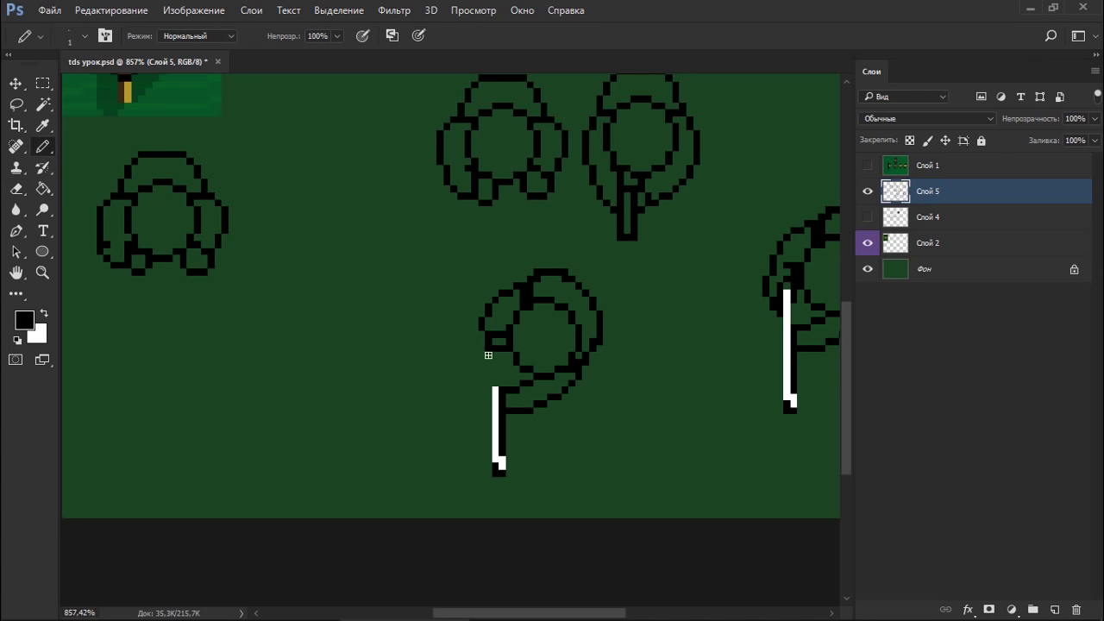
Clean up the copied figure's left hand and close the outline between its shoulder and hand.
click(502, 321)
key(ctrl+z)
scroll(532, 311, down, 5)
scroll(451, 302, up, 3)
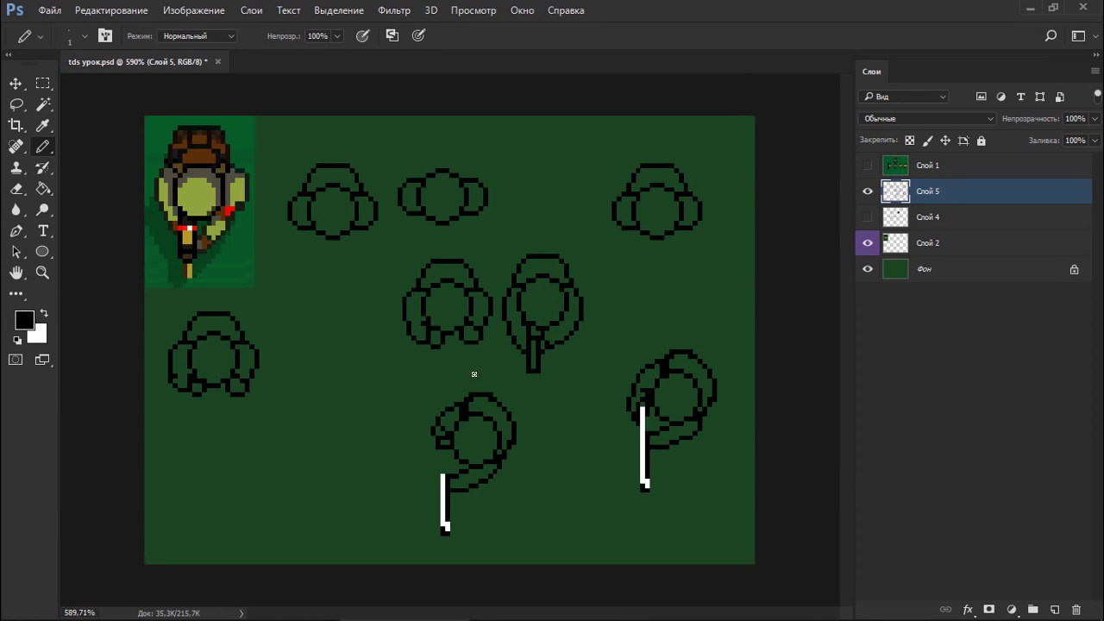
key(e)
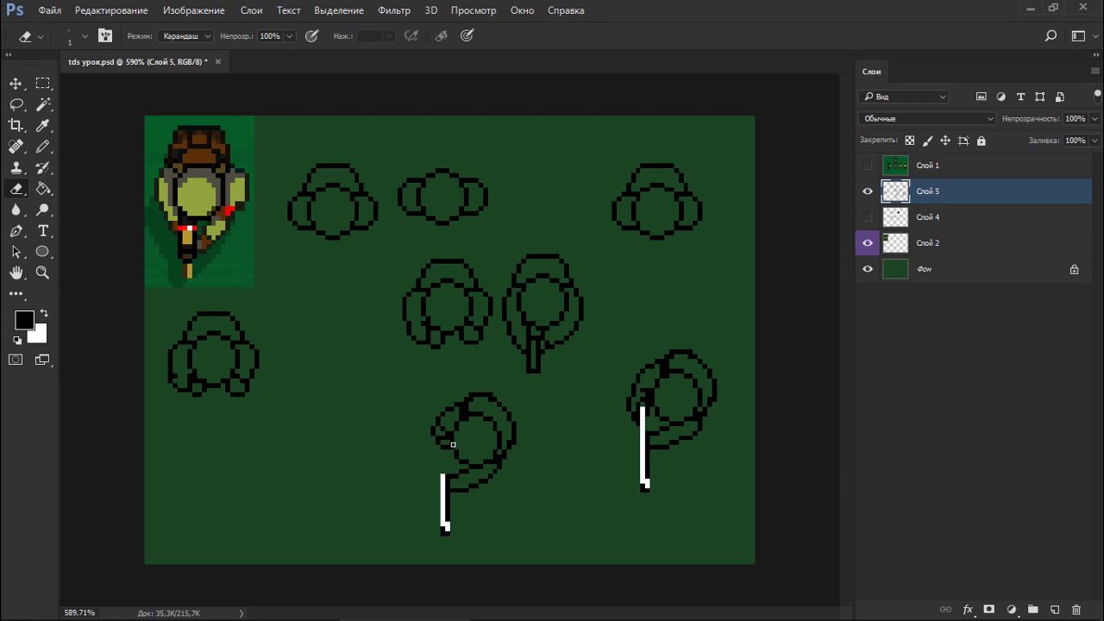
click(426, 450)
key(b)
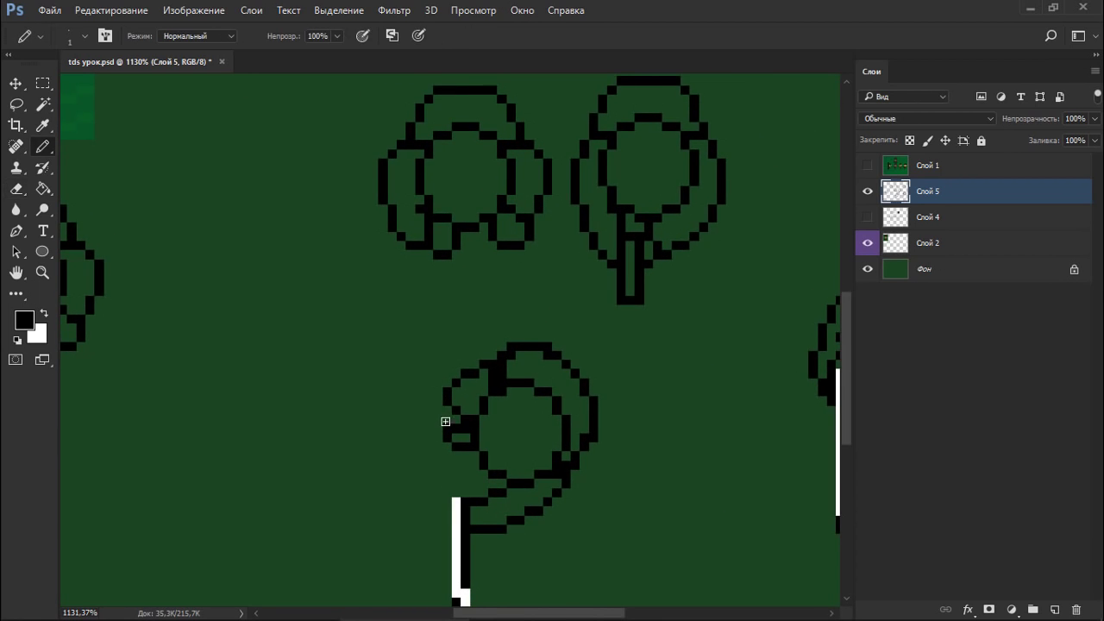
click(449, 406)
click(449, 411)
Reshape the top of the copied figure's backpack outline into a narrower peak and save the document.
scroll(414, 365, down, 4)
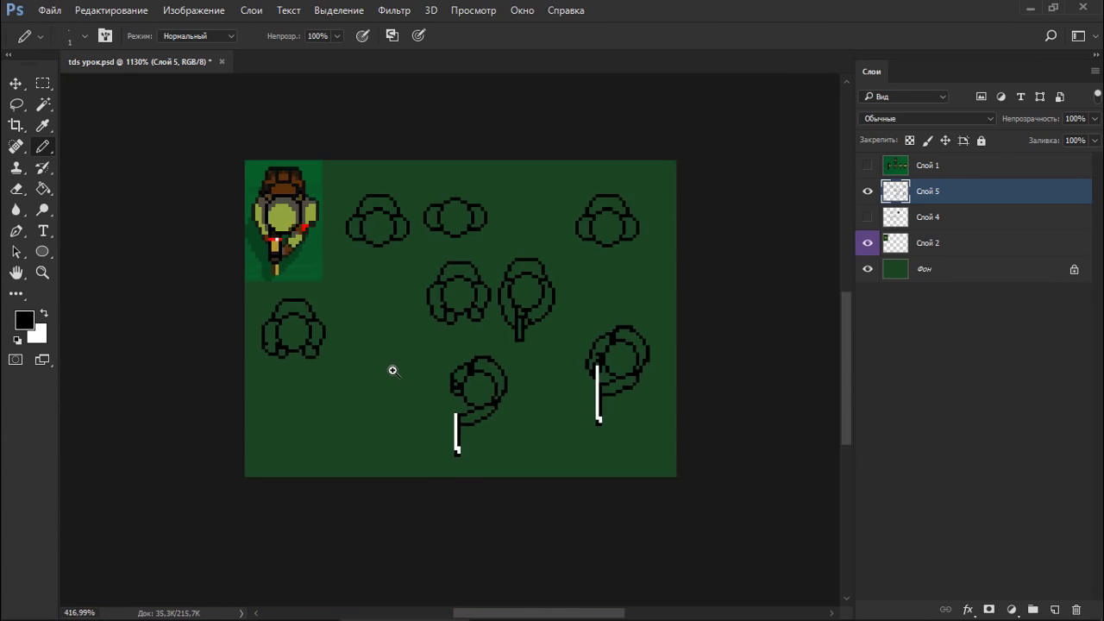
scroll(499, 376, up, 2)
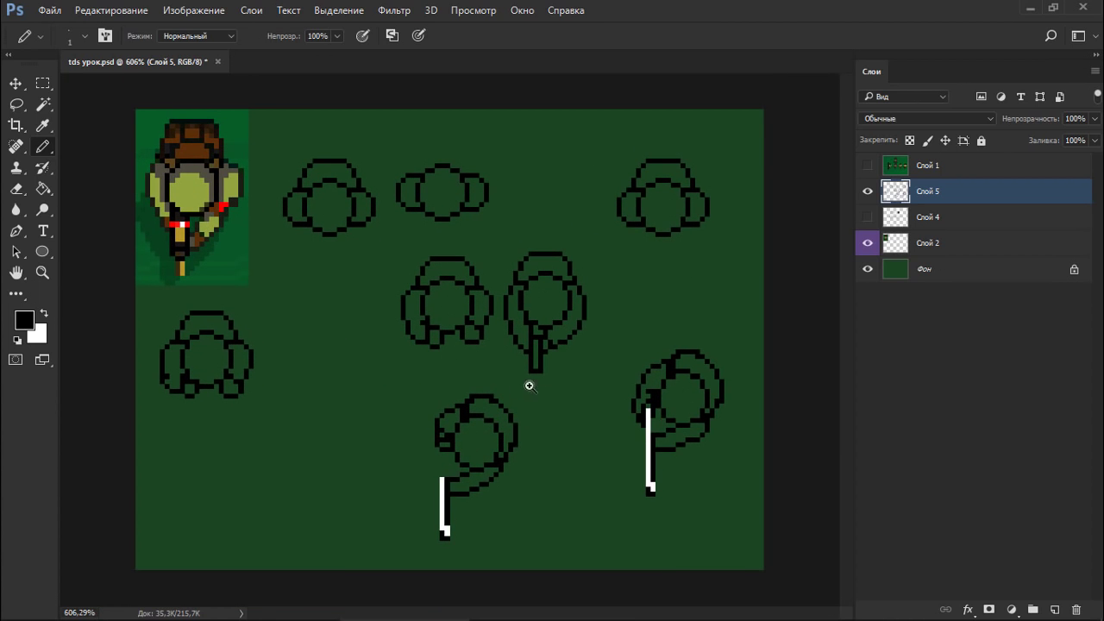
scroll(527, 385, down, 3)
scroll(483, 394, up, 3)
key(e)
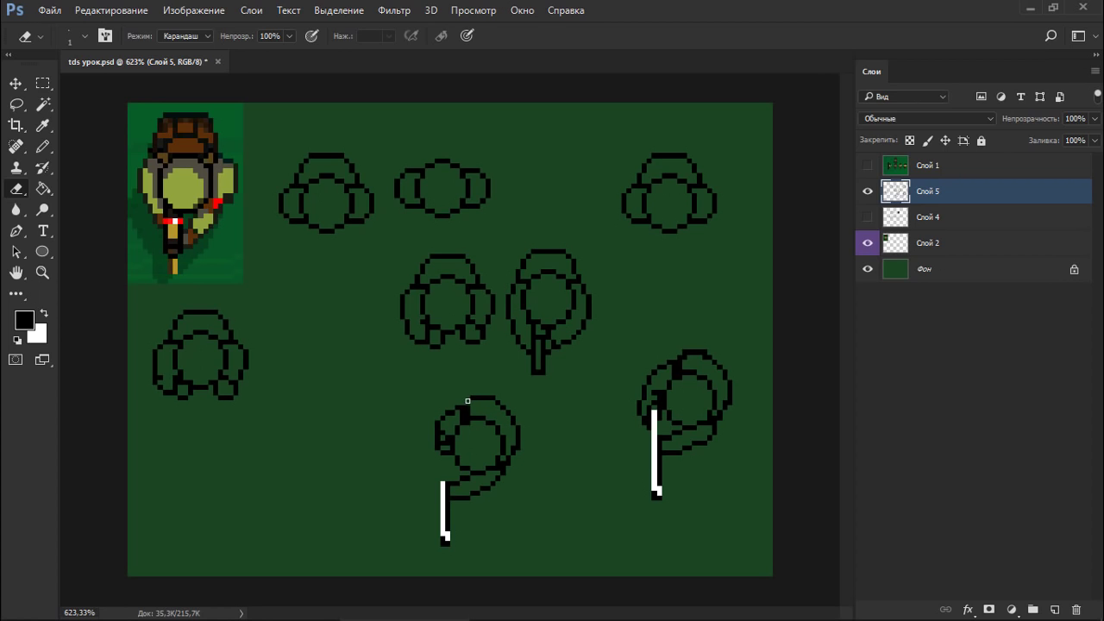
key(b)
key(e)
click(483, 397)
key(b)
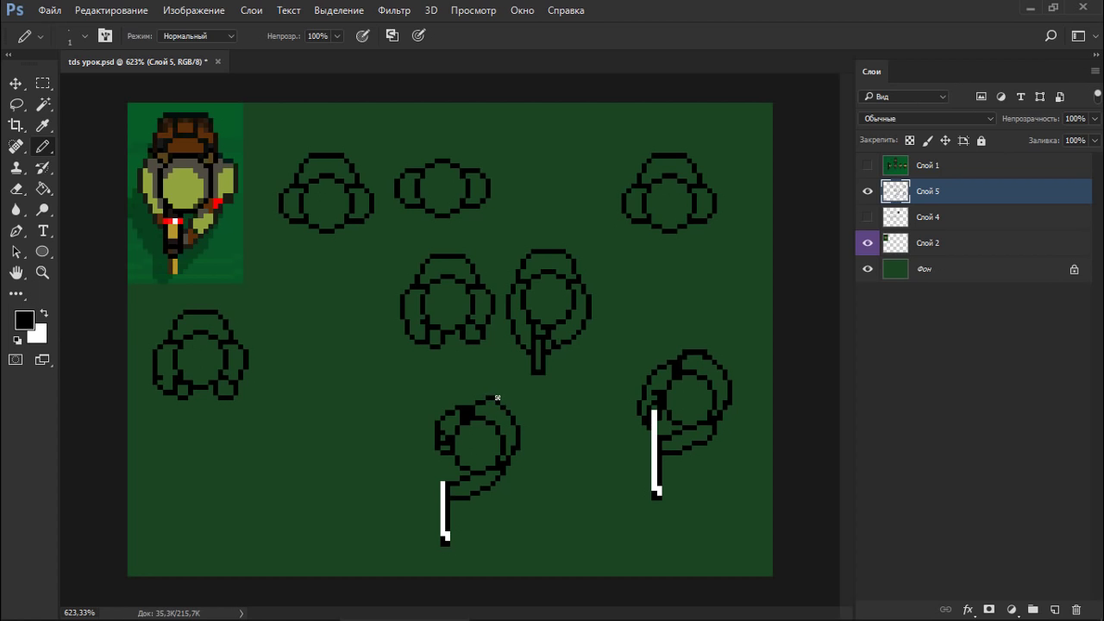
key(e)
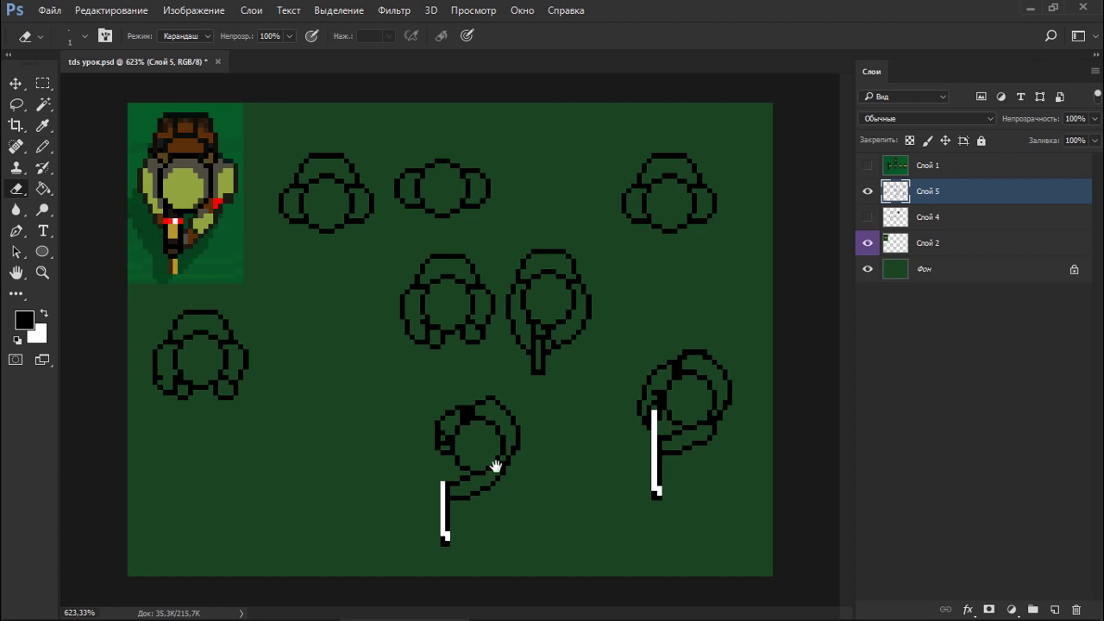
drag(496, 466, 548, 445)
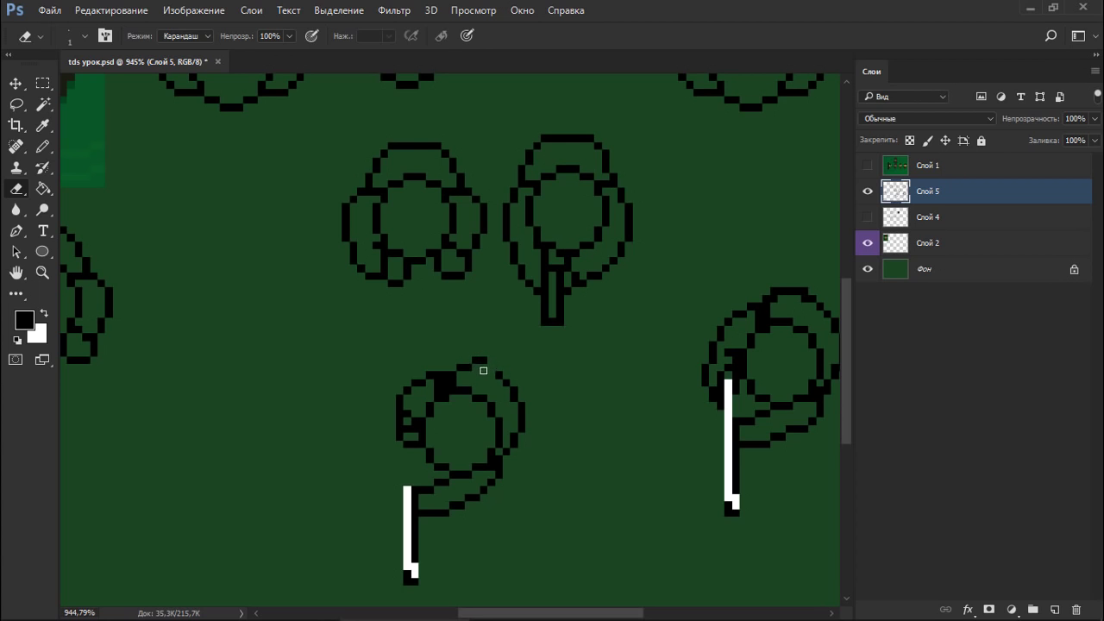
key(ctrl+s)
drag(517, 407, 544, 279)
key(x)
drag(482, 346, 484, 440)
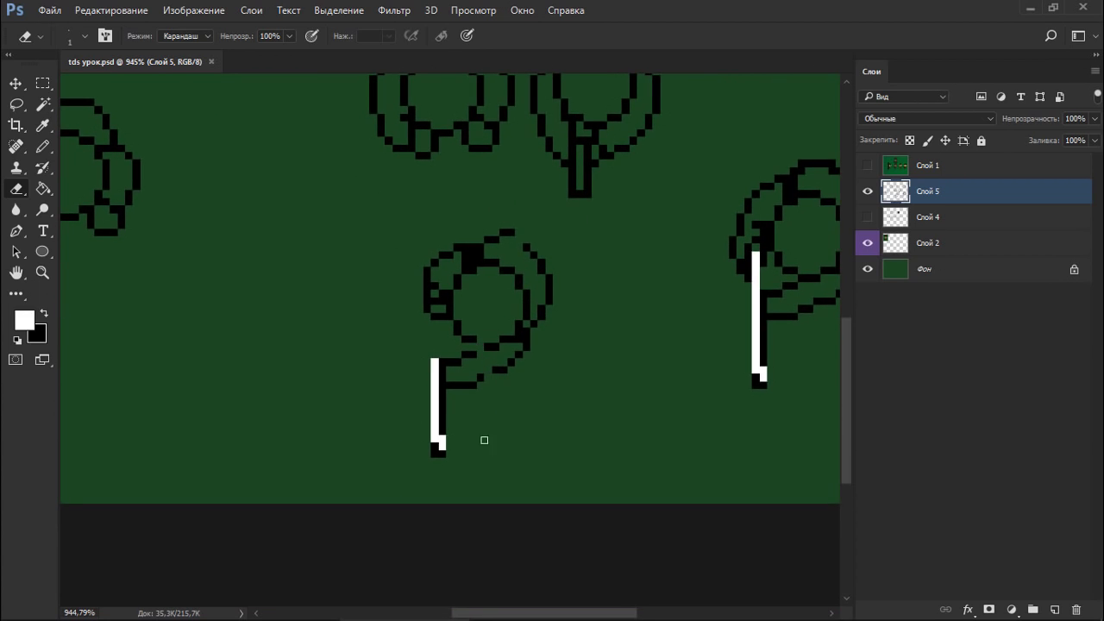
key(ctrl+z)
key(b)
key(x)
key(x)
mouse_move(488, 354)
mouse_down()
mouse_move(472, 422)
mouse_move(523, 406)
mouse_up()
key(ctrl+alt+z)
key(ctrl+alt+z)
Redraw the top of the copied figure's backpack one pixel lower as a flatter, continuous outline.
scroll(505, 382, up, 2)
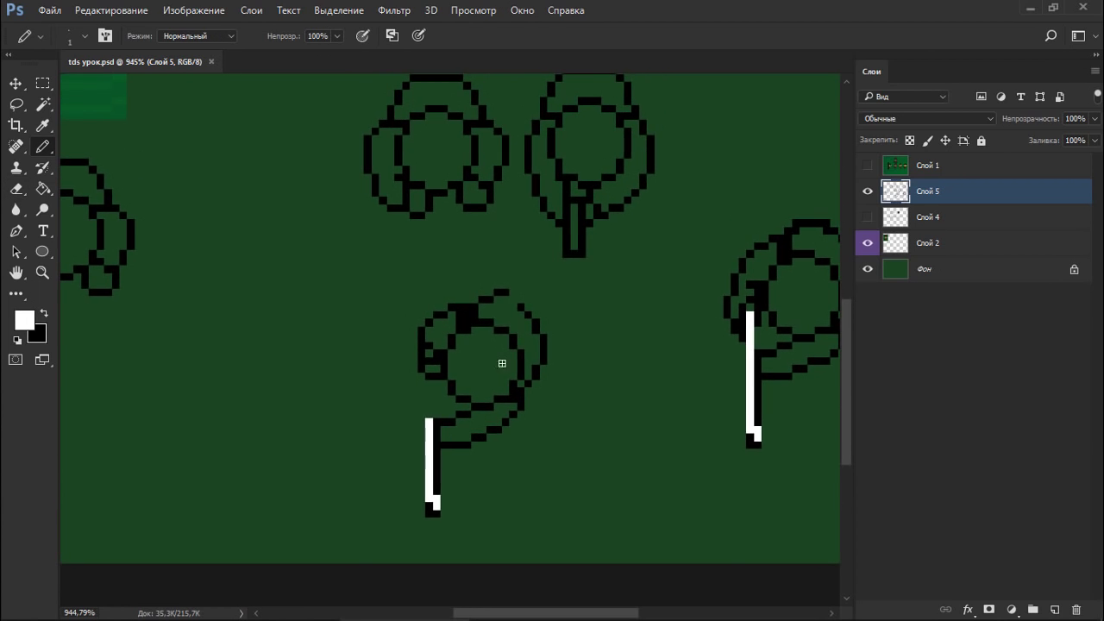
key(e)
drag(505, 293, 515, 306)
key(b)
key(x)
click(499, 301)
click(508, 307)
key(ctrl+z)
key(e)
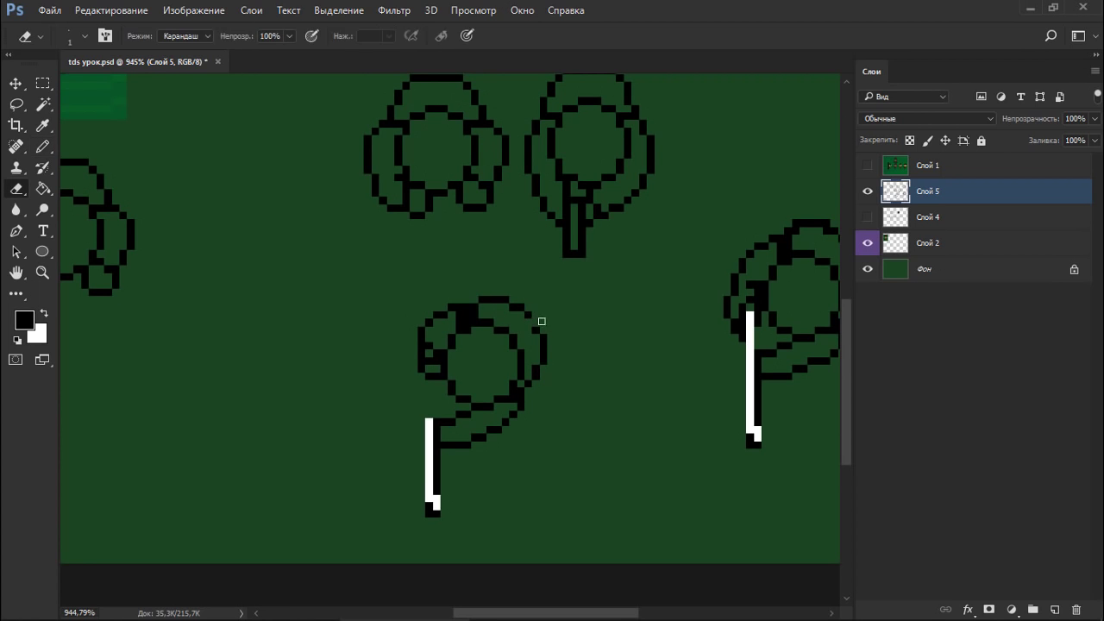
key(b)
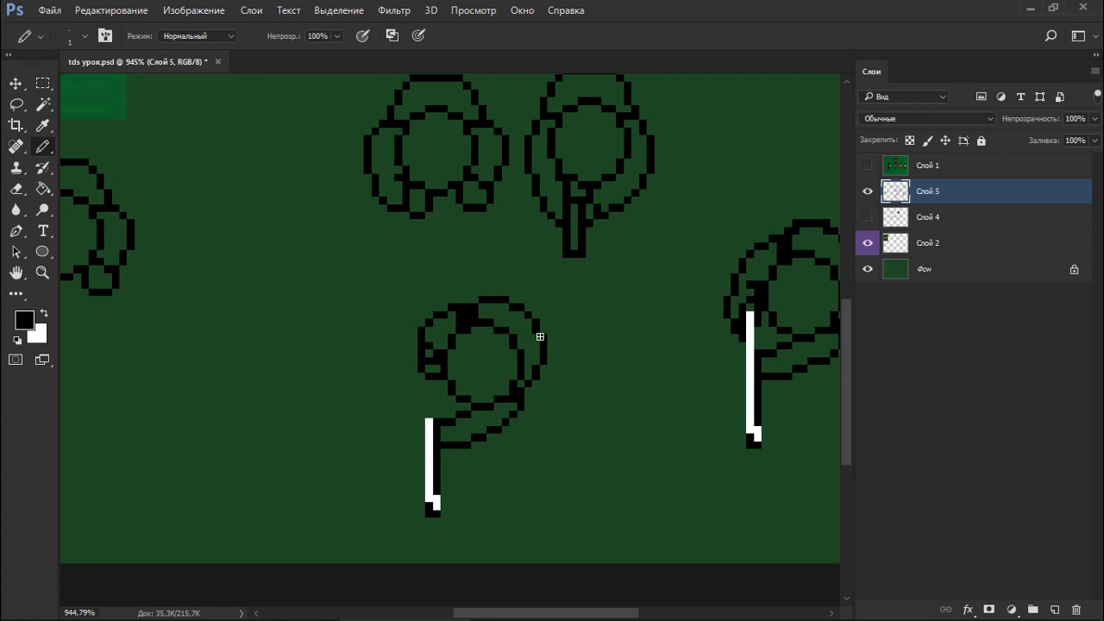
Duplicate the edited figure so two versions stand side by side, and redraw one version's right outline as a smooth arc.
scroll(538, 369, down, 6)
key(r)
mouse_move(531, 298)
mouse_down()
mouse_move(457, 253)
mouse_move(411, 266)
mouse_move(742, 500)
mouse_up()
key(b)
scroll(530, 257, up, 7)
key(m)
drag(610, 412, 619, 284)
mouse_move(628, 237)
mouse_down()
mouse_move(628, 441)
mouse_move(647, 395)
mouse_up()
key(ctrl+d)
mouse_move(577, 314)
mouse_down()
mouse_move(619, 341)
mouse_move(590, 324)
mouse_up()
key(b)
key(r)
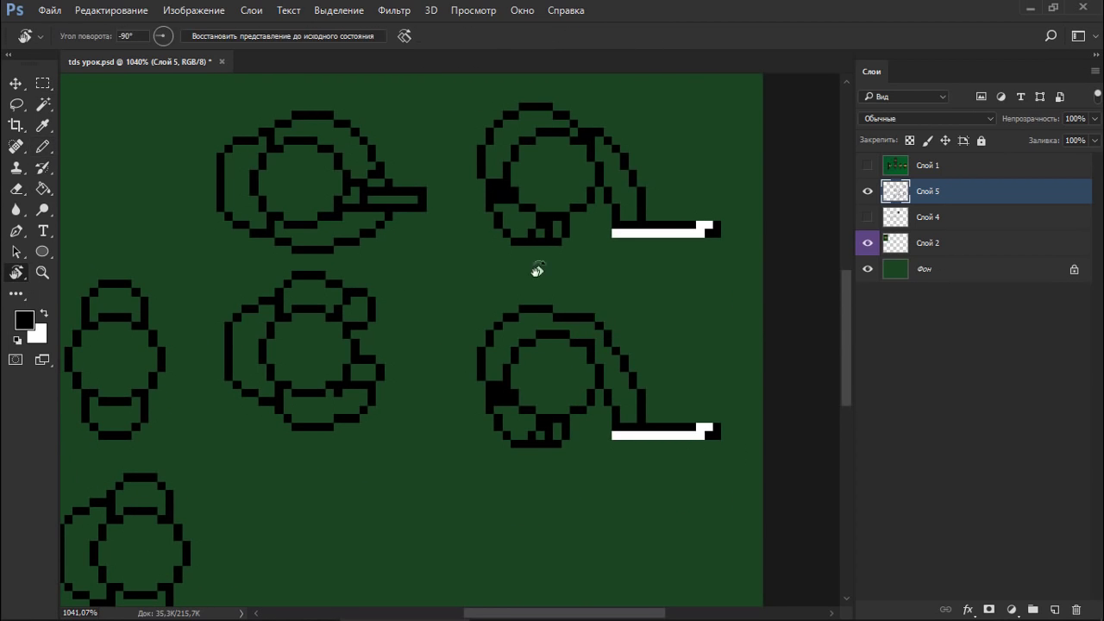
mouse_move(538, 236)
mouse_down()
mouse_move(608, 418)
mouse_move(646, 288)
mouse_up()
key(b)
key(e)
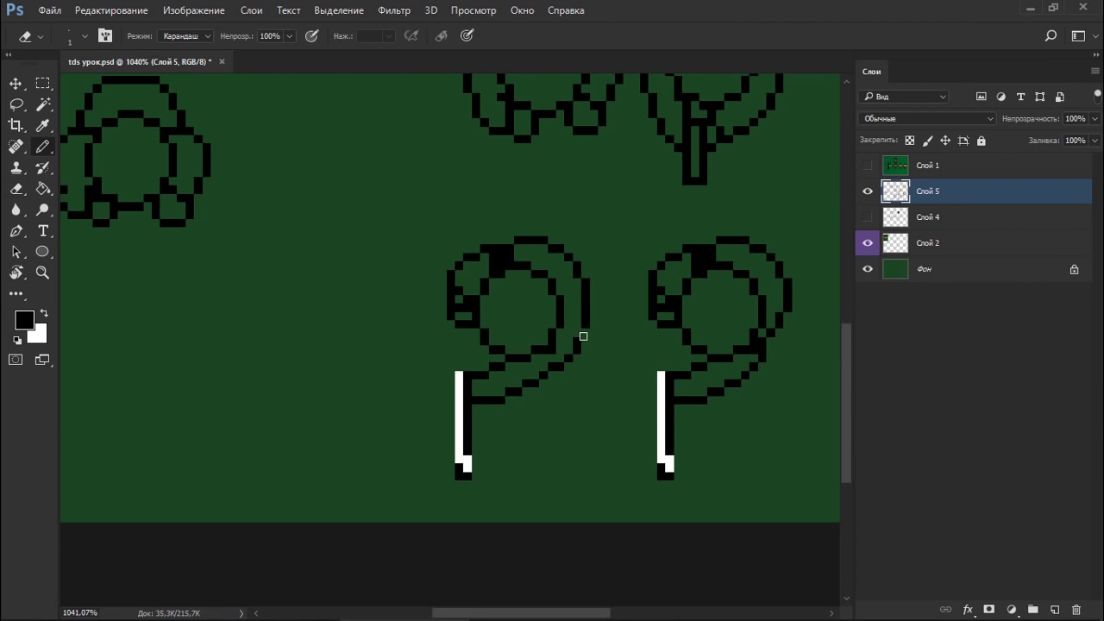
Remove the extra smooth-arc version and the remaining figure's weapon, and draw a hand at the end of its forearm.
key(b)
mouse_move(597, 367)
mouse_down()
mouse_move(515, 376)
mouse_move(598, 284)
mouse_move(361, 457)
mouse_move(420, 415)
mouse_move(486, 479)
mouse_up()
key(m)
key(Delete)
key(ctrl+d)
key(e)
key(b)
mouse_move(495, 421)
mouse_down()
mouse_move(481, 408)
mouse_move(487, 468)
mouse_up()
key(e)
key(b)
Refine the joint between the weaponless figure's left shoulder and backpack by erasing and redrawing single pixels.
key(e)
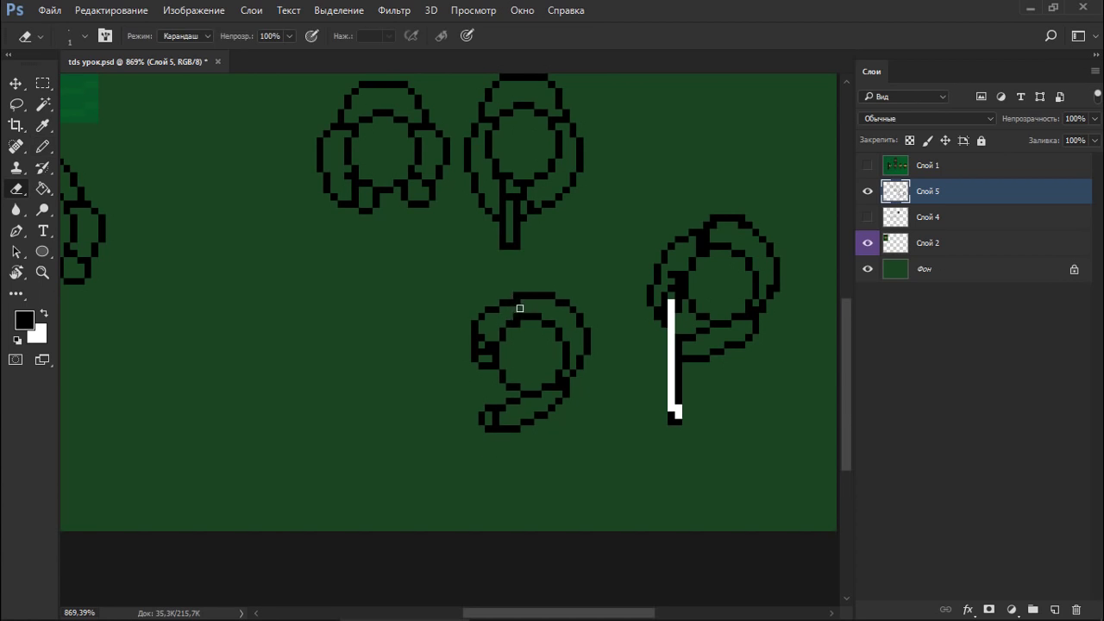
key(b)
key(ctrl+z)
click(520, 302)
key(e)
drag(516, 296, 523, 296)
key(b)
click(522, 311)
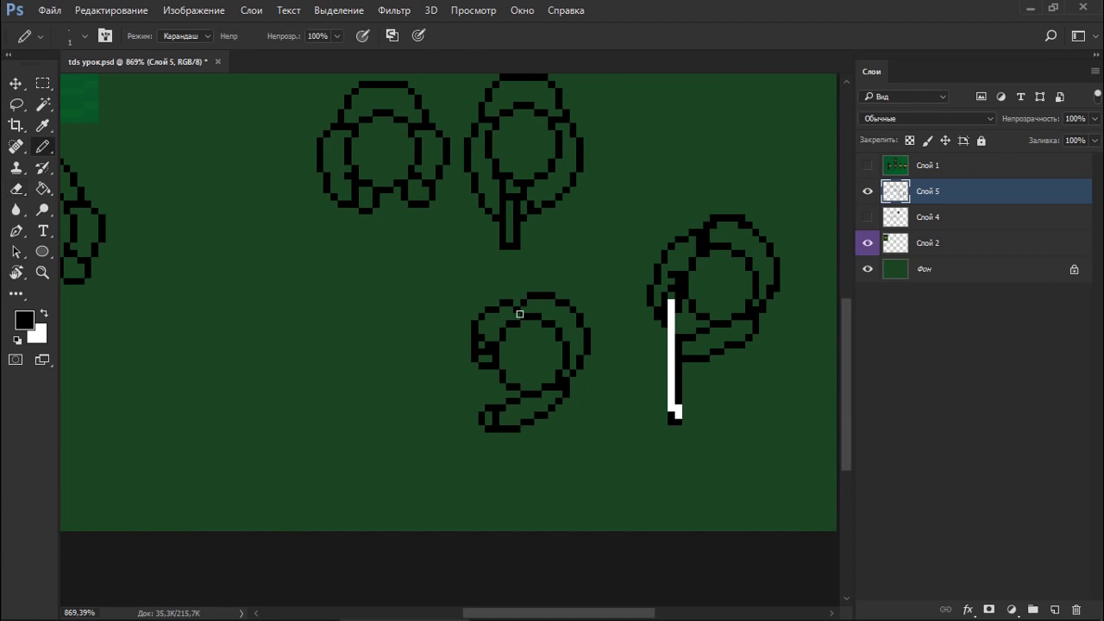
key(e)
key(b)
Copy the three central figures onto a new layer, hide Слой 5, and move the lower figure level with the other two.
scroll(553, 299, down, 2)
key(m)
drag(333, 98, 612, 423)
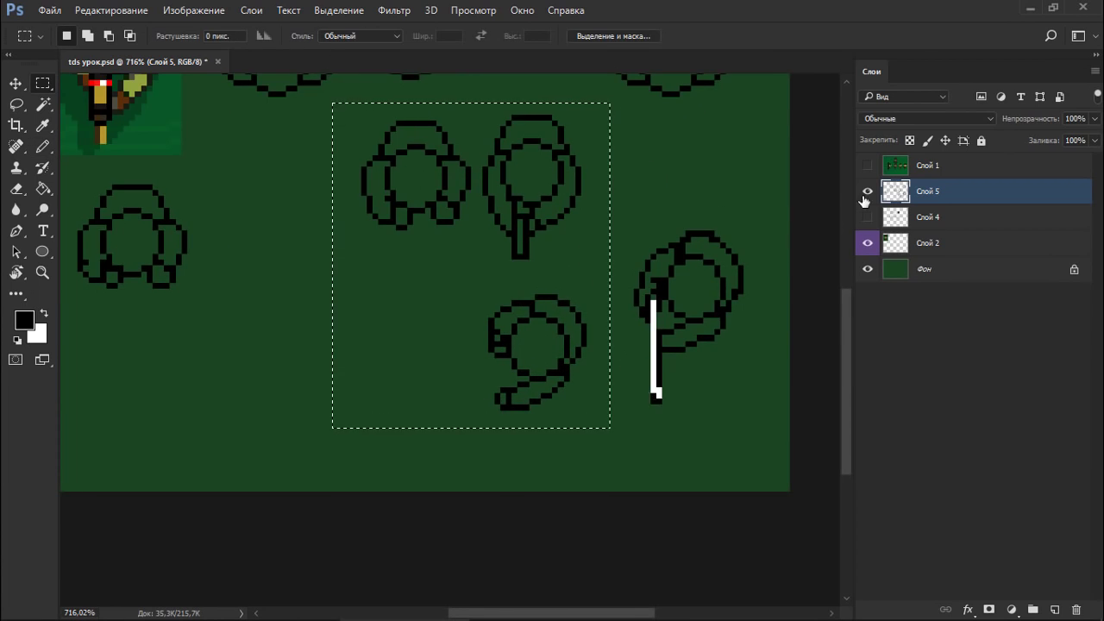
click(867, 190)
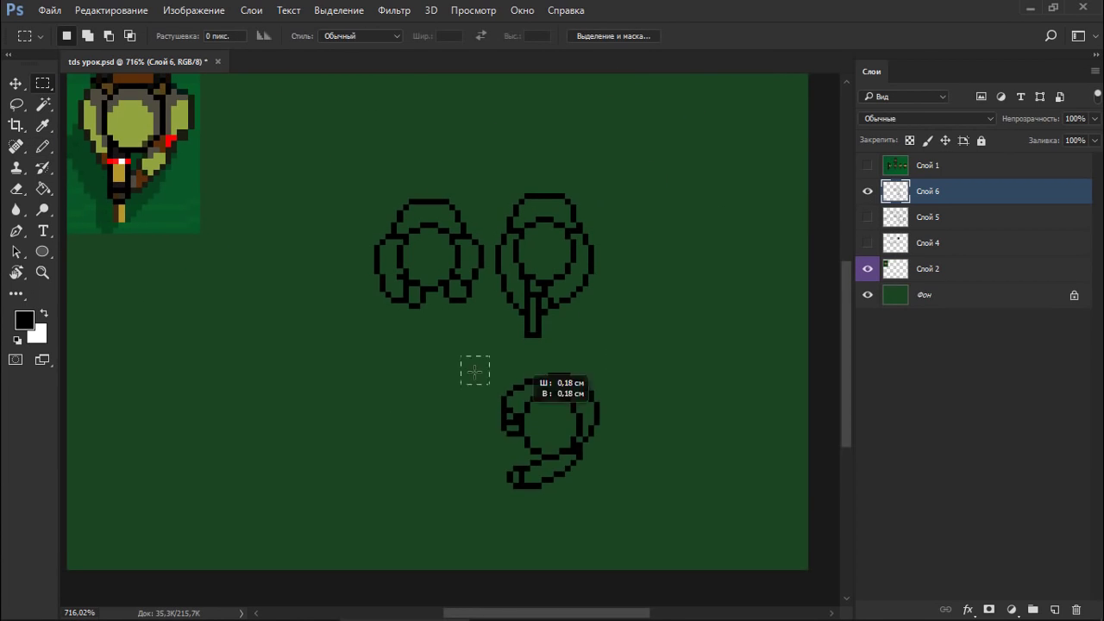
drag(475, 371, 612, 500)
drag(552, 451, 656, 288)
key(ctrl+d)
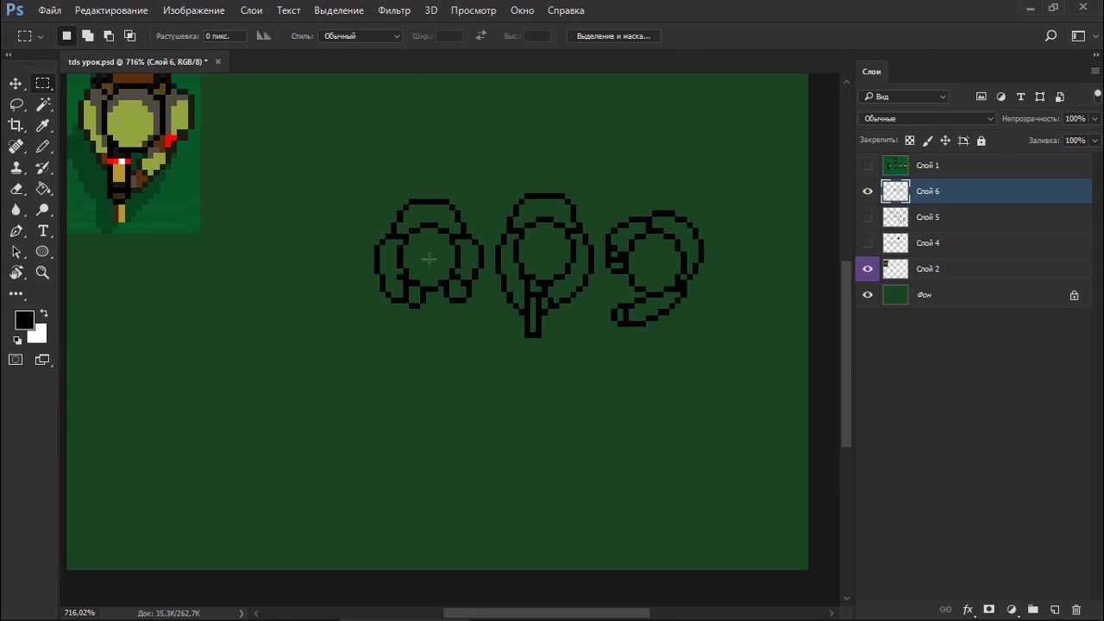
Move the row of three figures up and left, level with the reference sprite, and deselect it.
mouse_move(333, 157)
mouse_down()
mouse_move(710, 360)
mouse_move(751, 370)
mouse_up()
drag(614, 357, 670, 441)
mouse_move(723, 372)
mouse_down()
mouse_move(658, 311)
mouse_move(604, 177)
mouse_move(609, 186)
mouse_up()
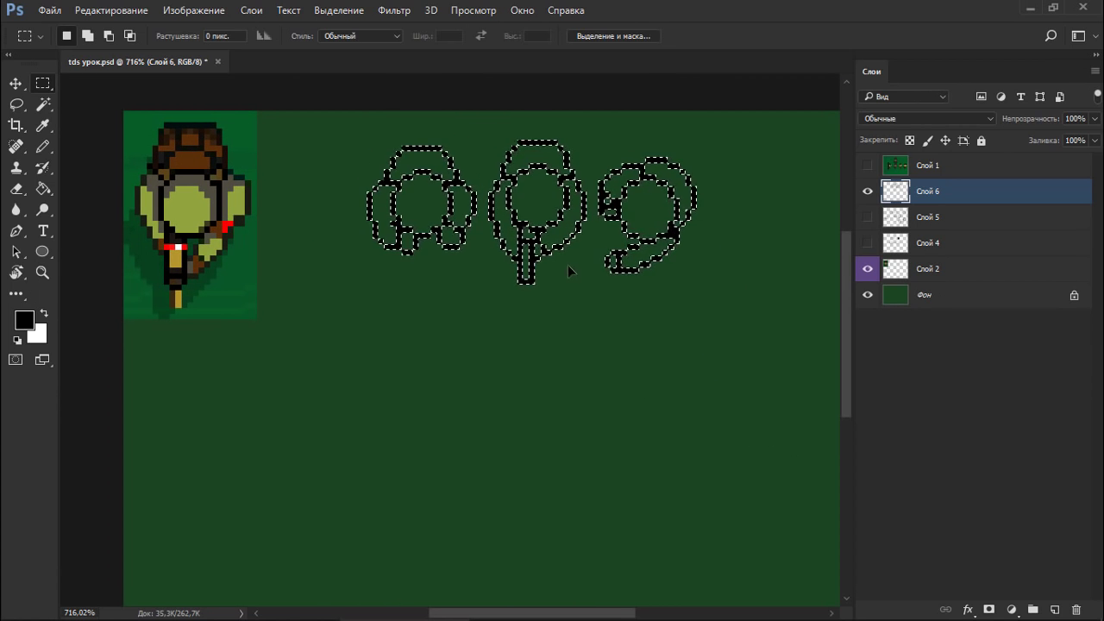
key(ctrl+d)
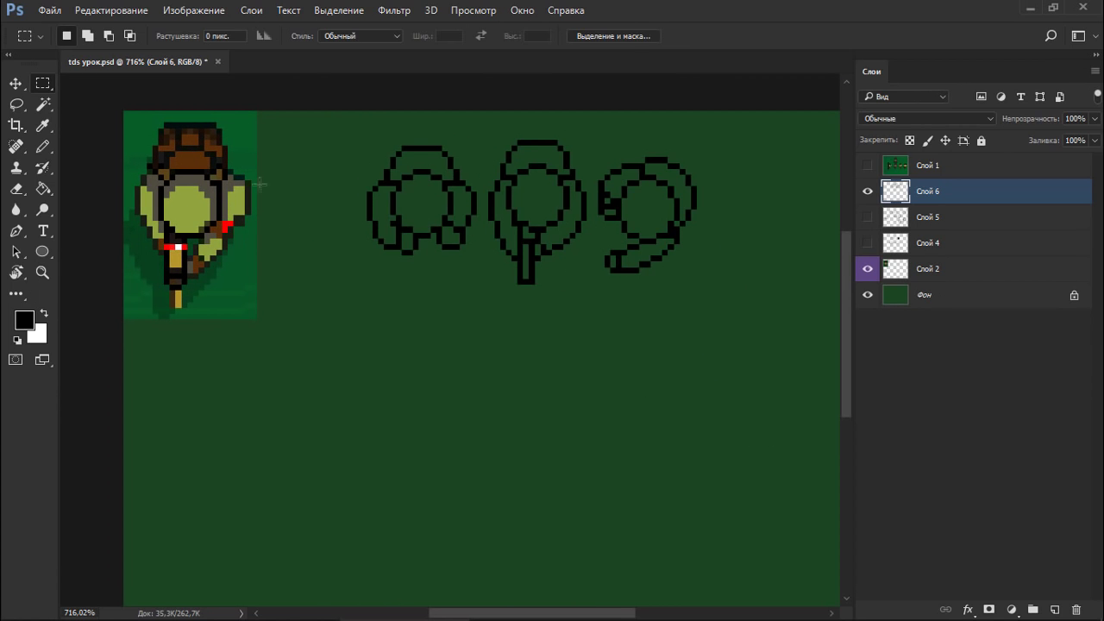
Switch to the browser and examine the soldier and vehicle sprites in the ArtStation pixel game artwork.
key(alt+Tab)
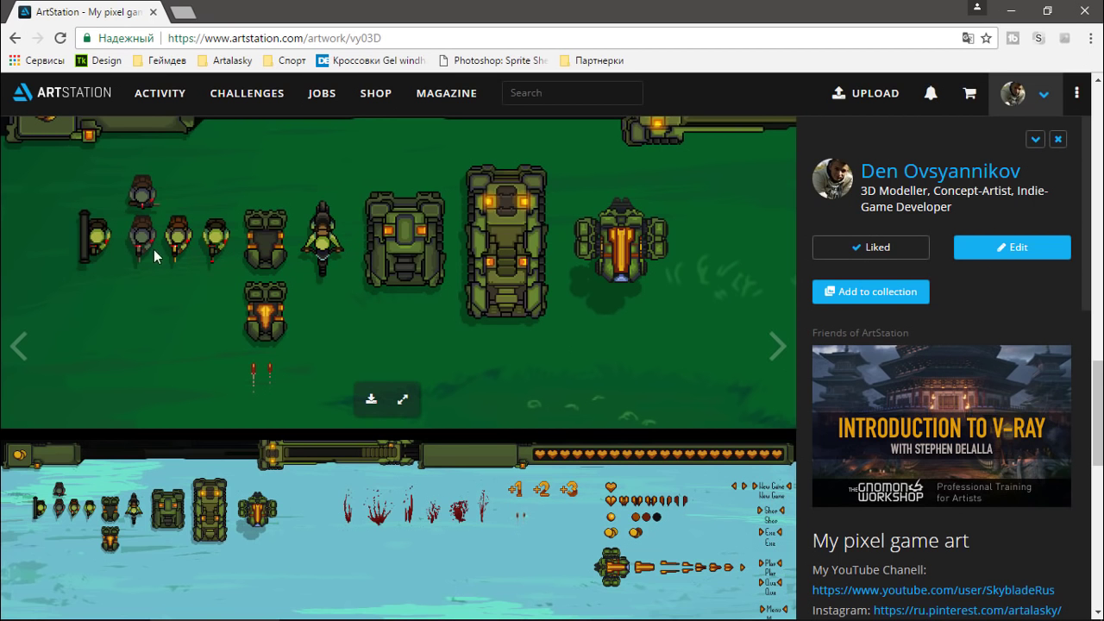
scroll(178, 284, up, 1)
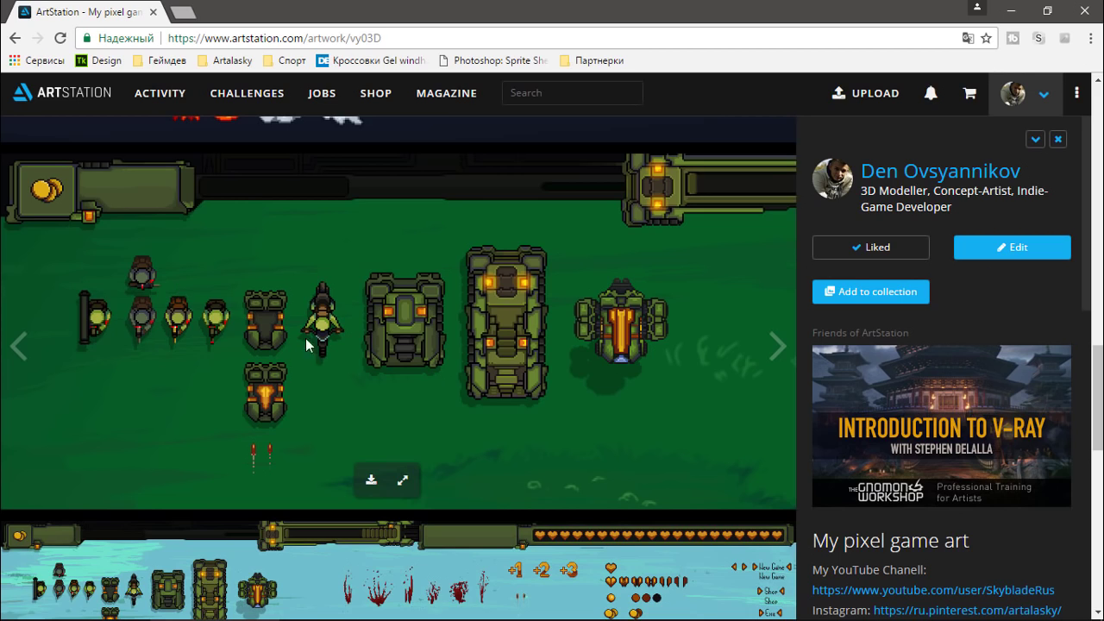
scroll(402, 322, down, 1)
scroll(394, 321, down, 1)
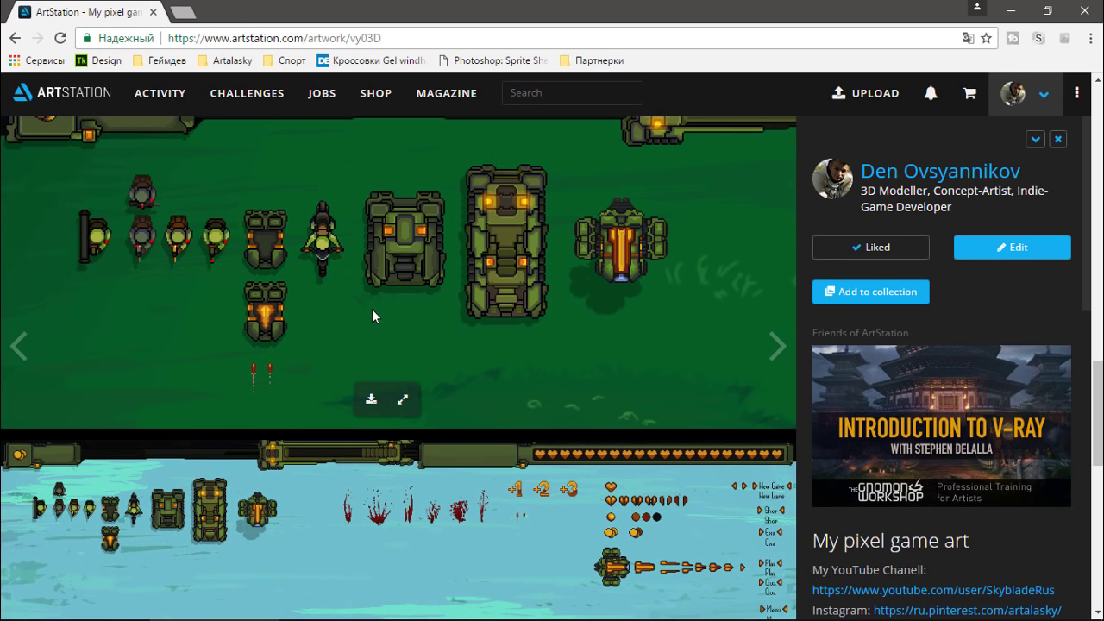
scroll(504, 457, down, 2)
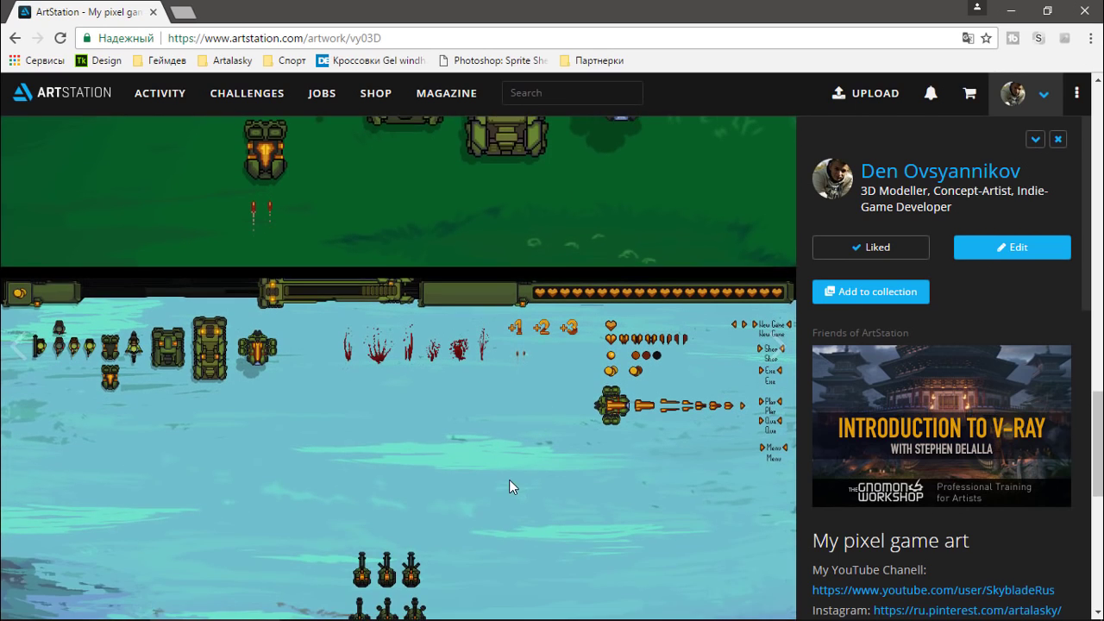
scroll(509, 480, down, 2)
scroll(449, 427, down, 5)
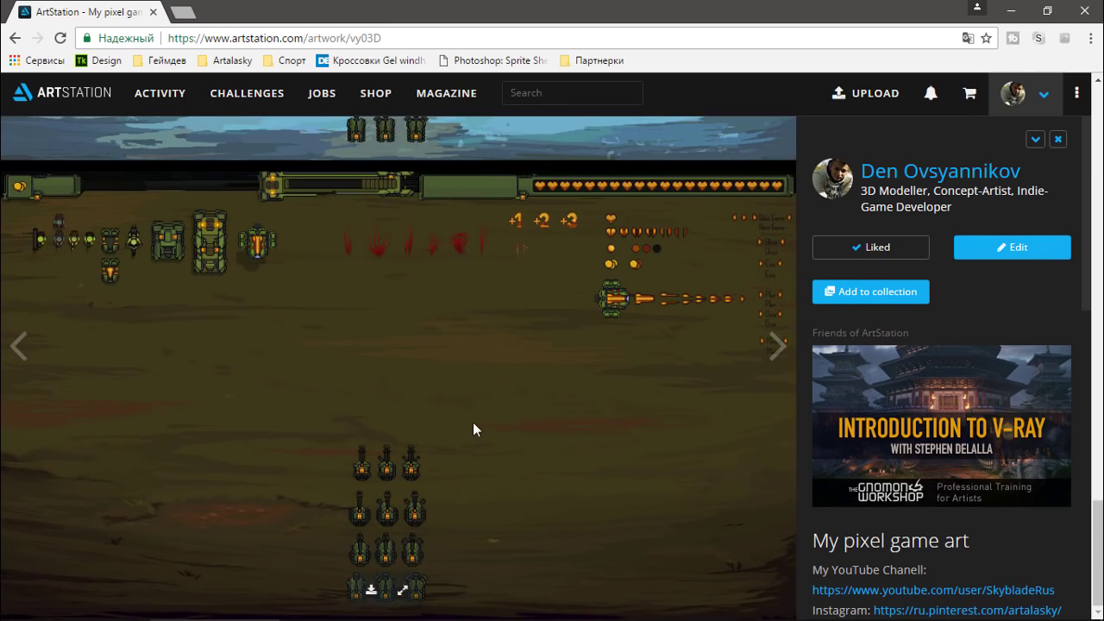
scroll(473, 421, up, 12)
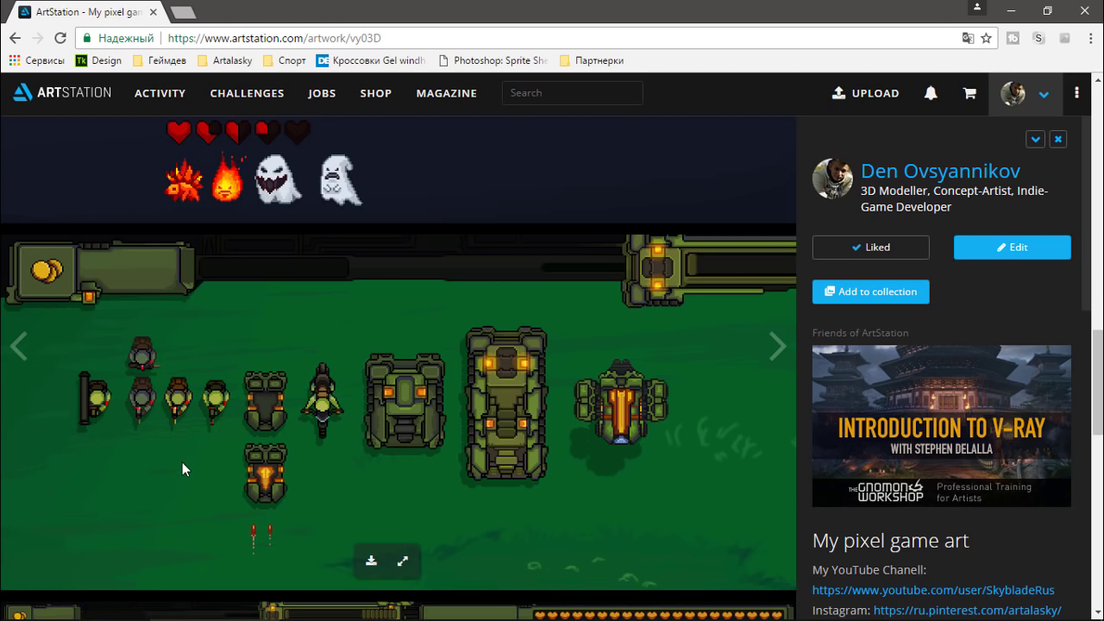
Switch back to Photoshop, duplicate the row of three outlined figures straight below the original row, and deselect.
key(alt+Tab)
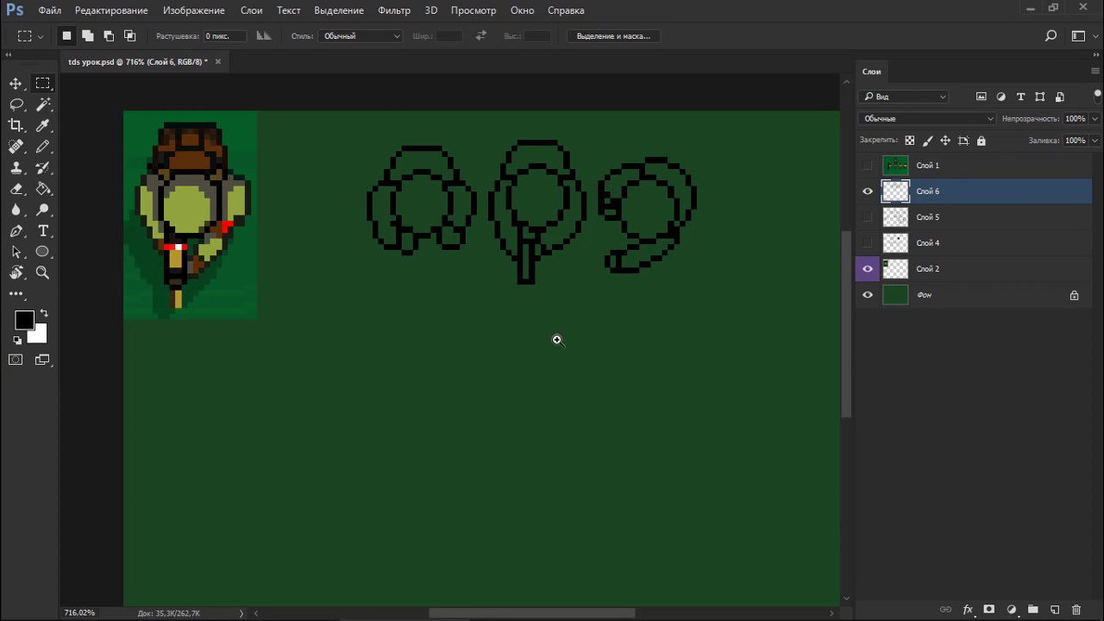
drag(557, 340, 525, 339)
drag(448, 317, 469, 314)
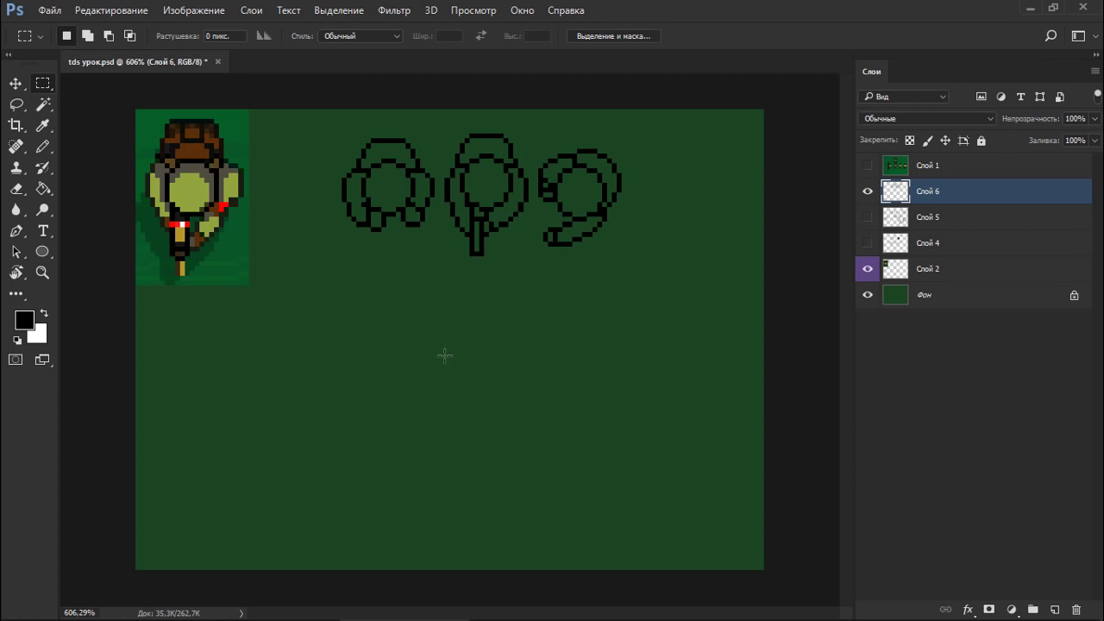
mouse_move(342, 292)
mouse_down()
mouse_move(367, 266)
mouse_move(665, 143)
mouse_move(676, 124)
mouse_up()
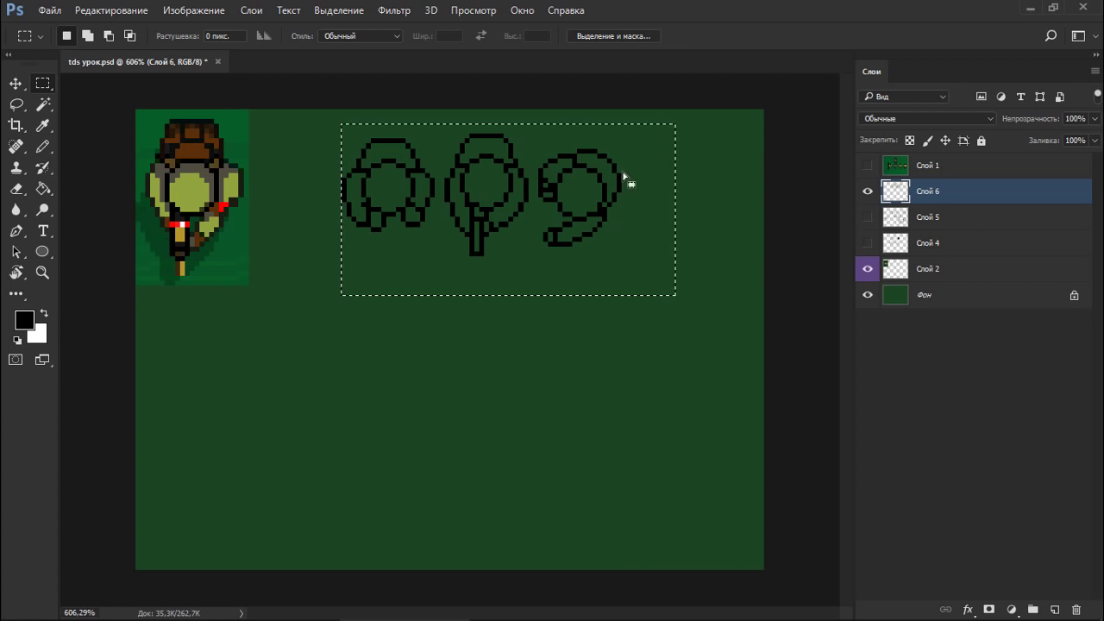
drag(602, 184, 602, 355)
drag(328, 123, 646, 254)
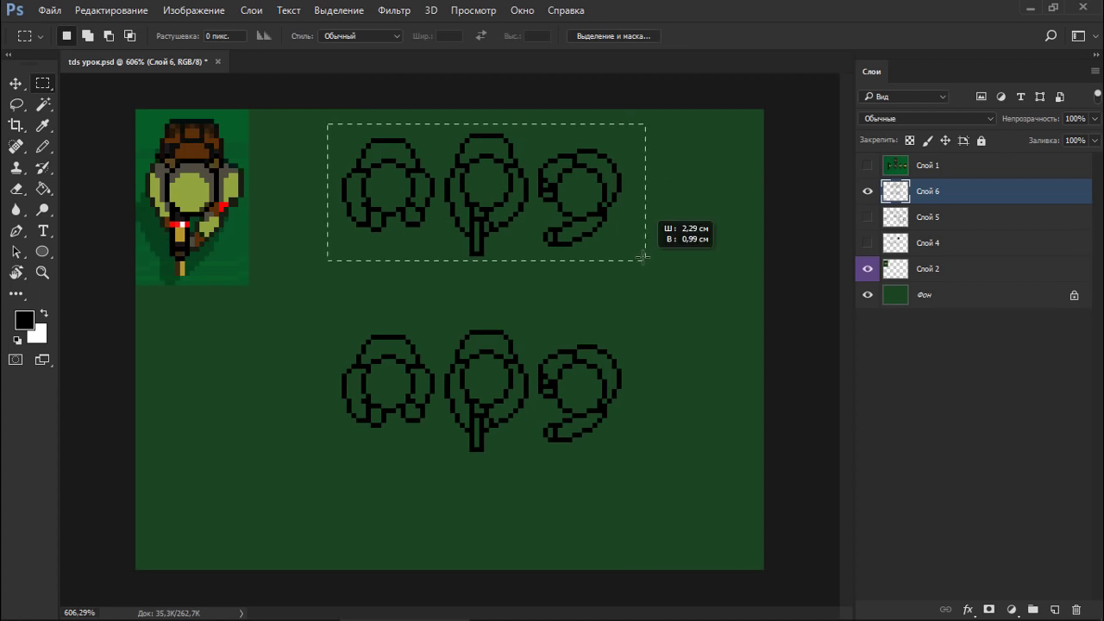
click(569, 293)
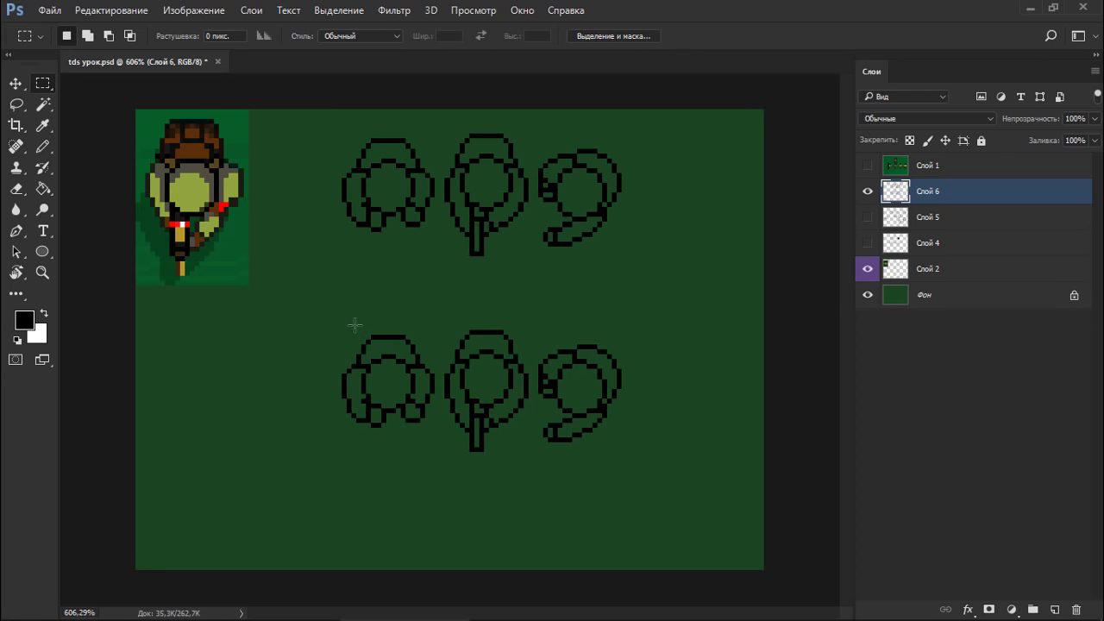
Activate the Paint Bucket tool and open the Color panel, placing it beside the Layers panel.
key(g)
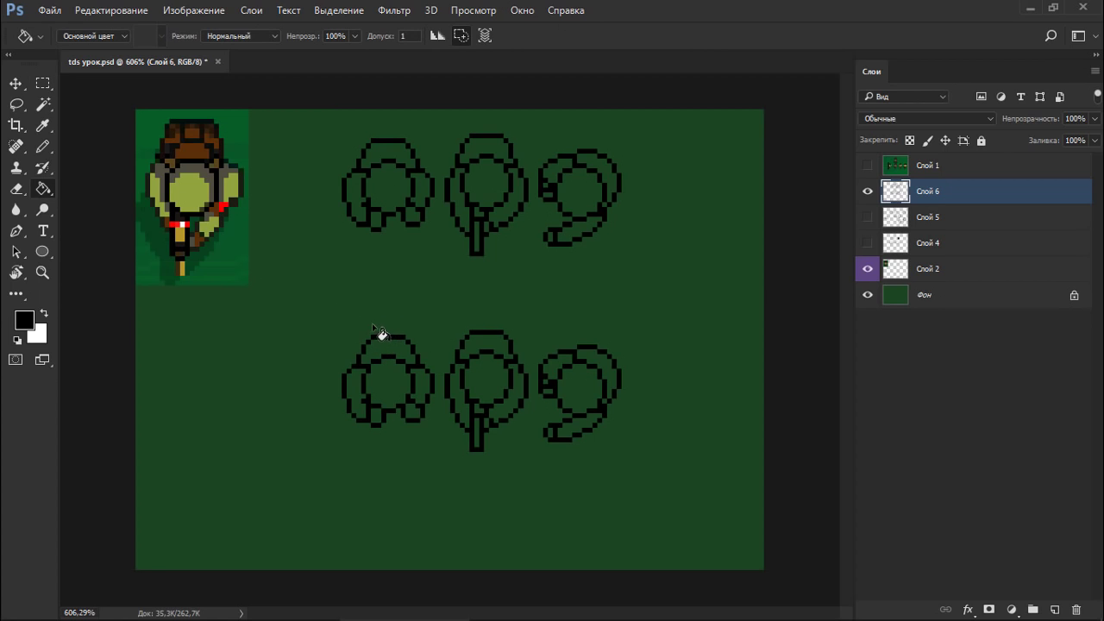
key(F6)
drag(125, 83, 781, 102)
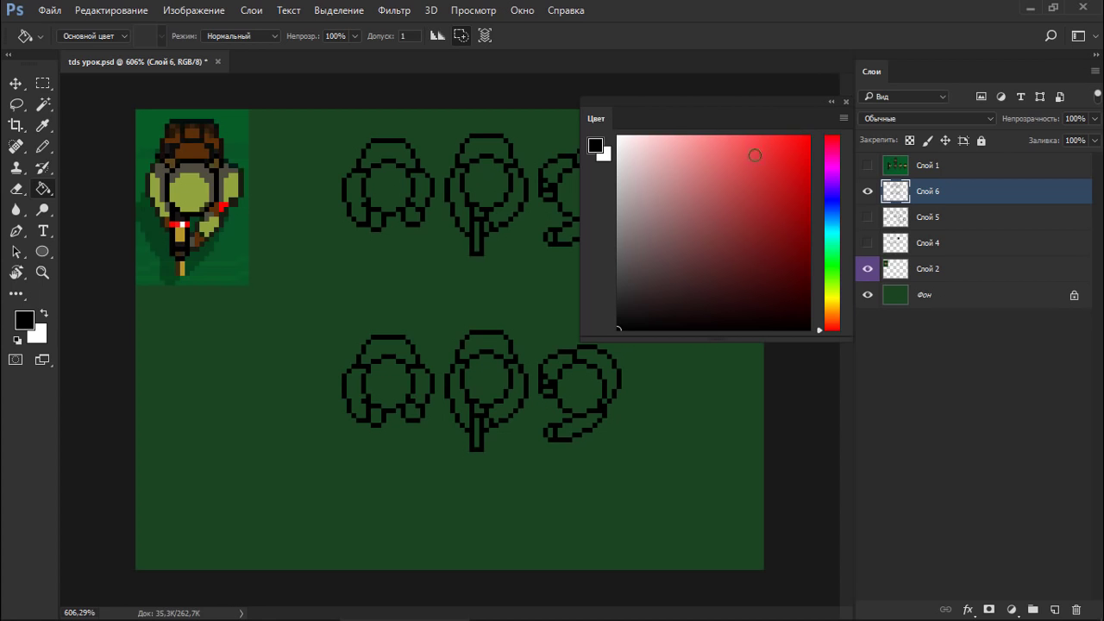
click(844, 118)
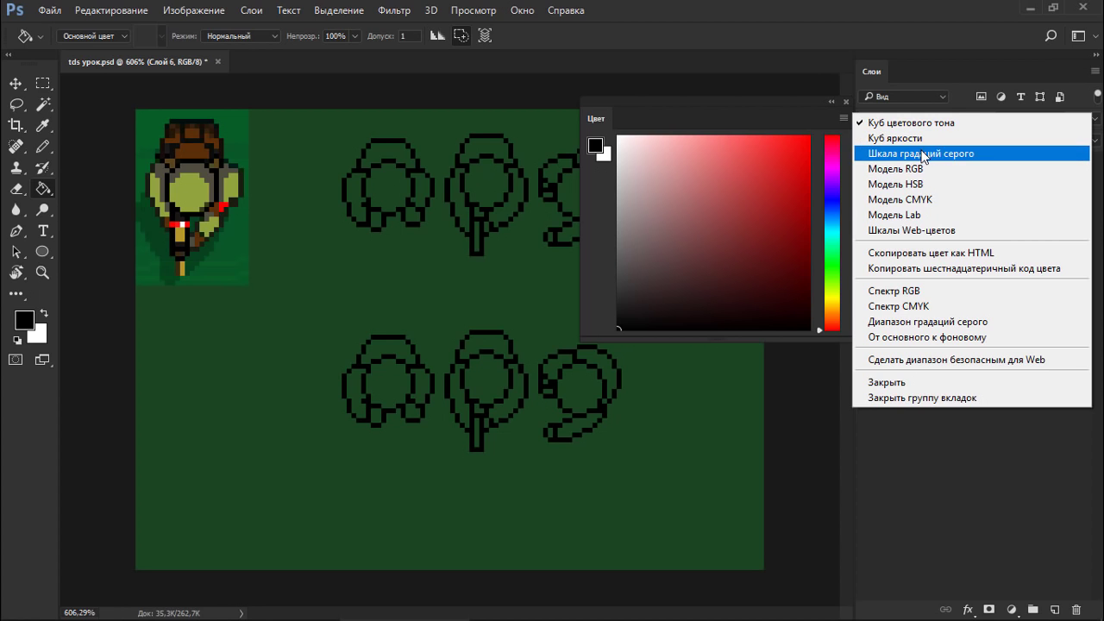
click(915, 169)
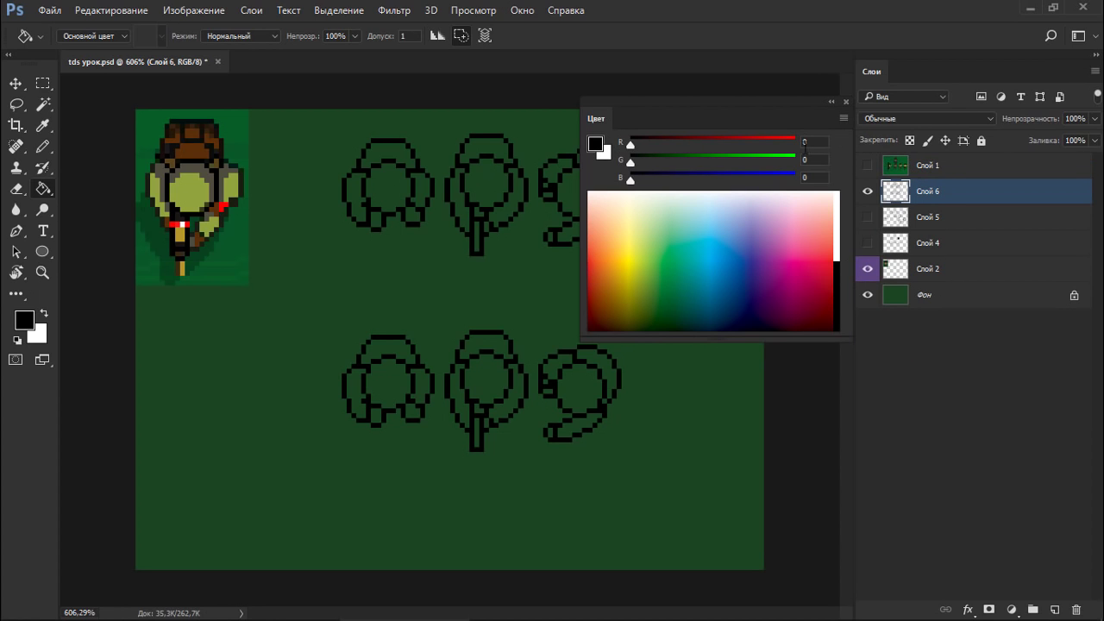
click(842, 118)
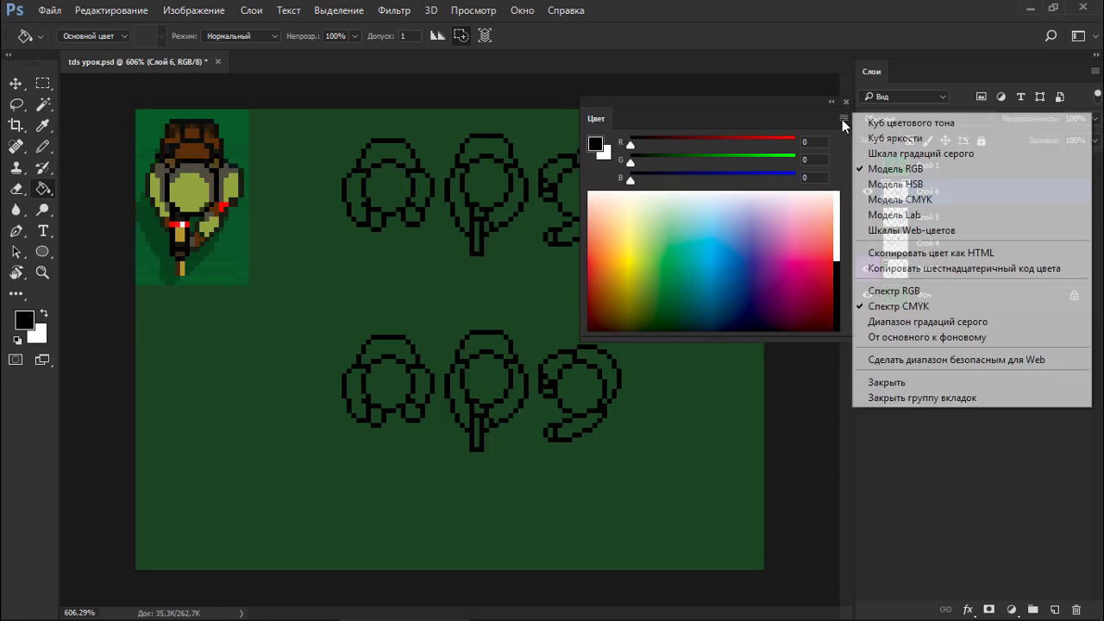
click(924, 140)
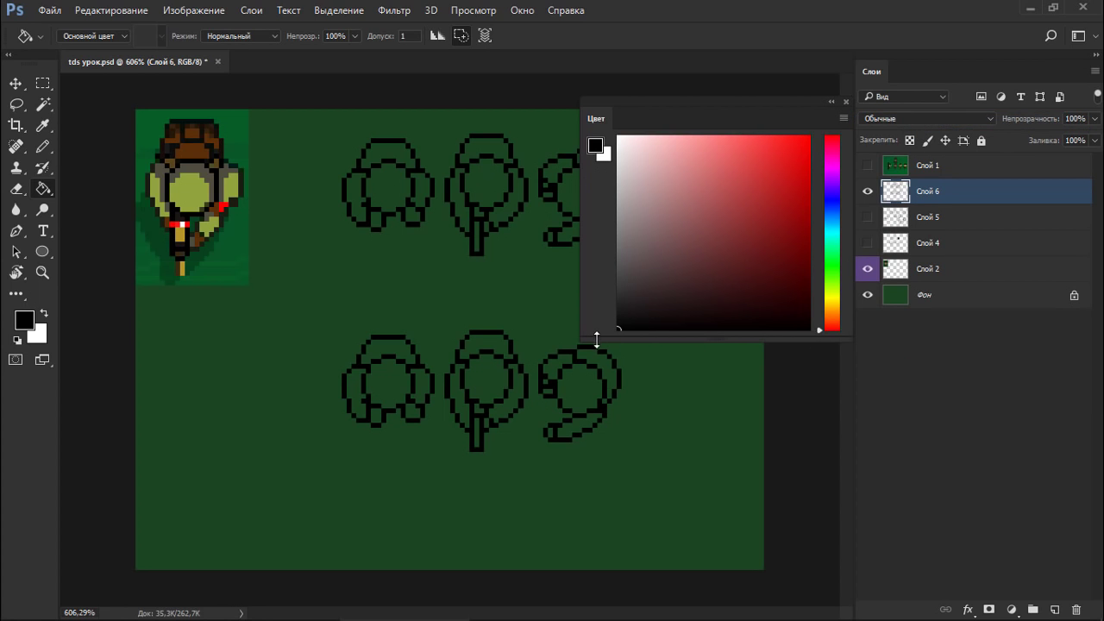
Reduce the Color panel's height and fill the head of the lower row's first figure with a muted dark green.
drag(596, 339, 596, 309)
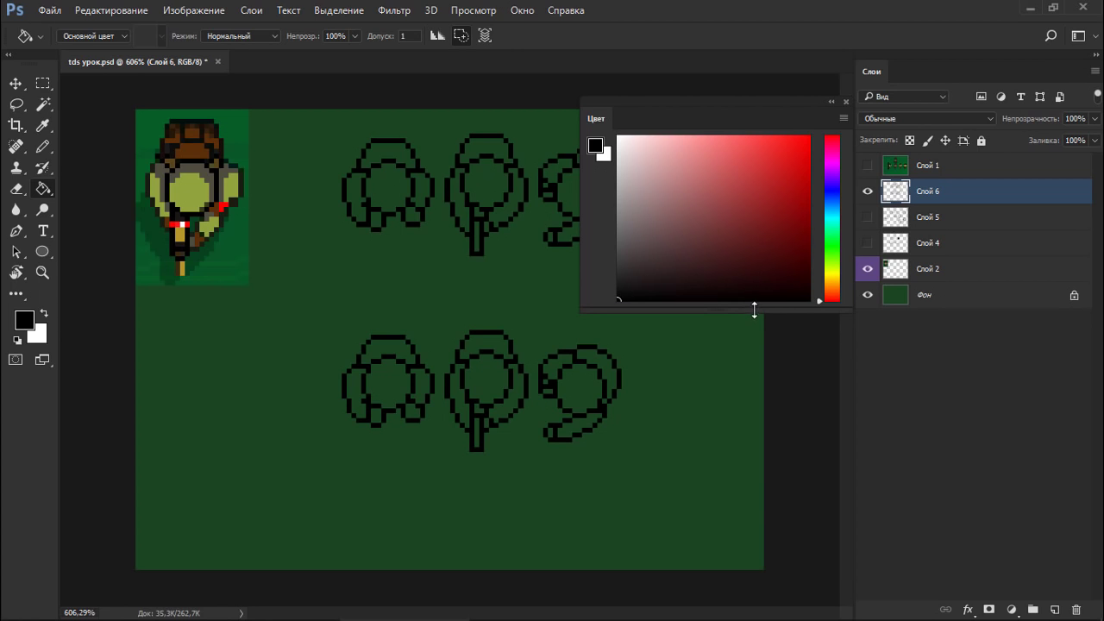
drag(756, 309, 756, 321)
click(834, 261)
drag(833, 263, 840, 261)
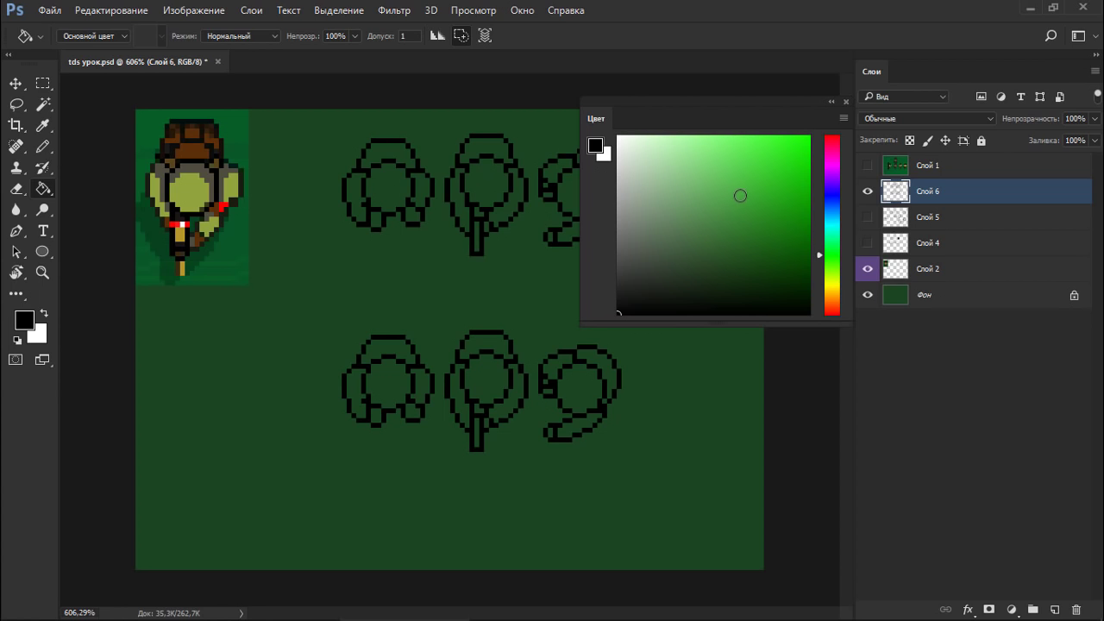
drag(729, 215, 718, 240)
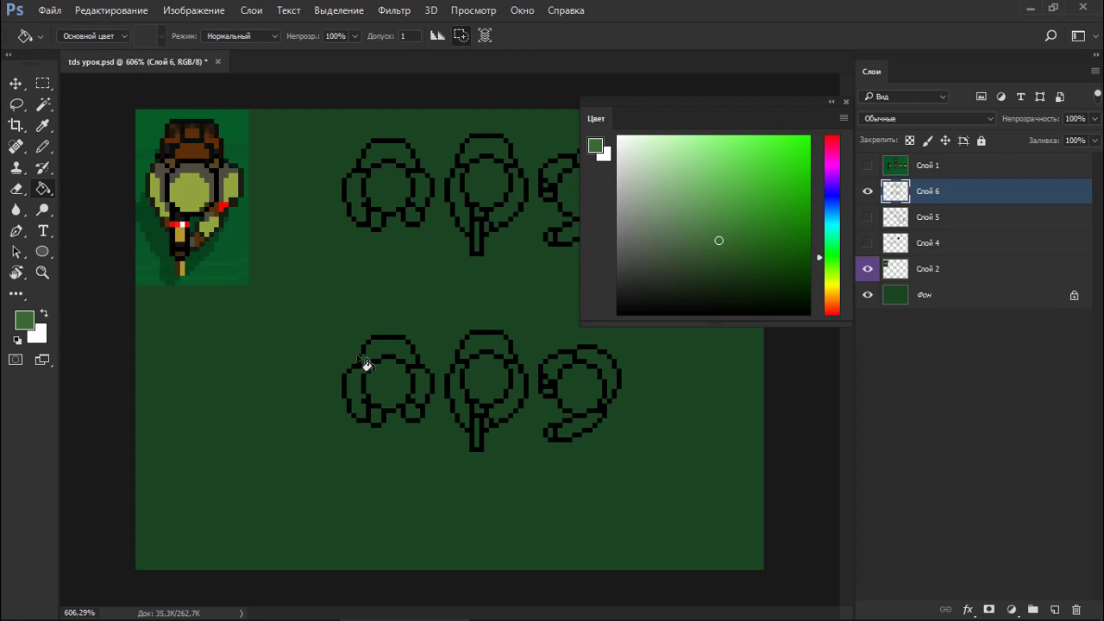
key(h)
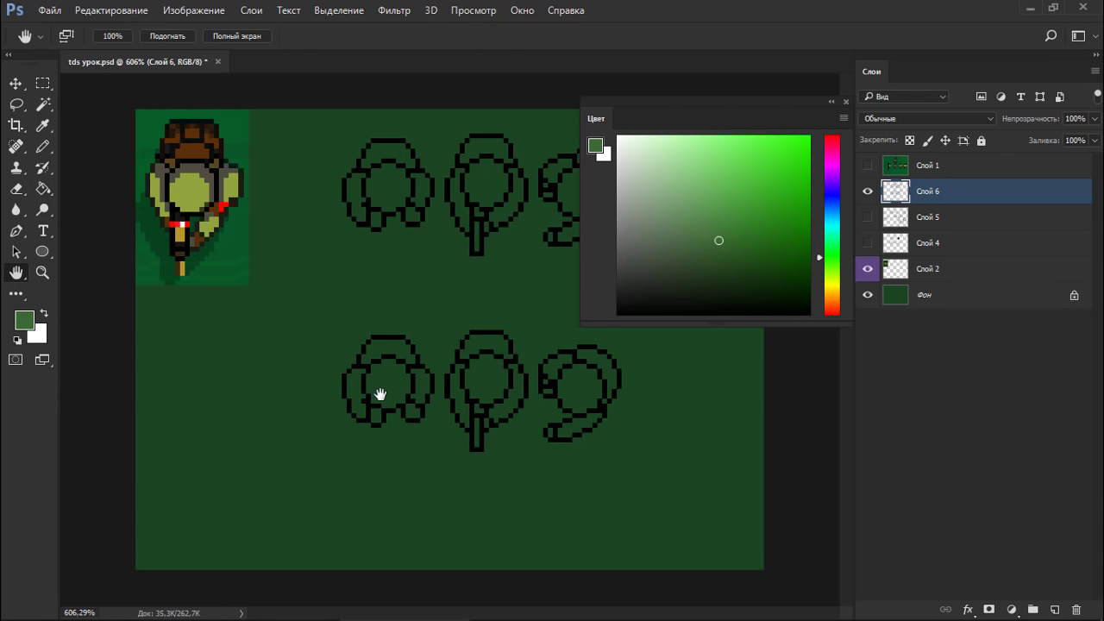
key(g)
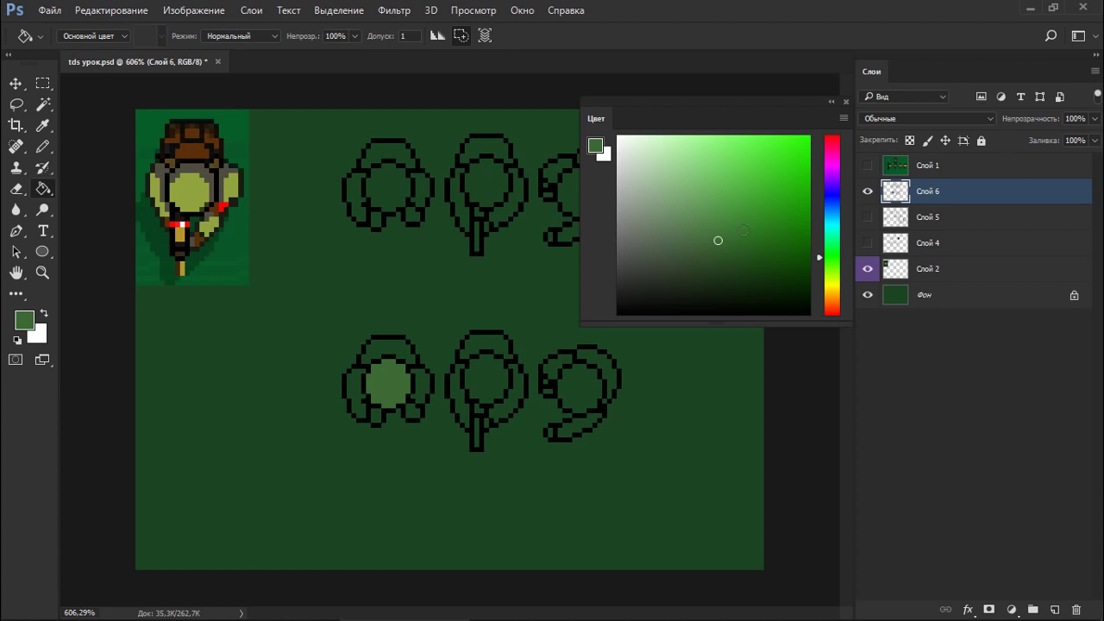
Refill the first lower figure's head with a brighter yellowish green, darkening the shade slightly after a first fill.
scroll(385, 337, down, 3)
scroll(345, 330, up, 2)
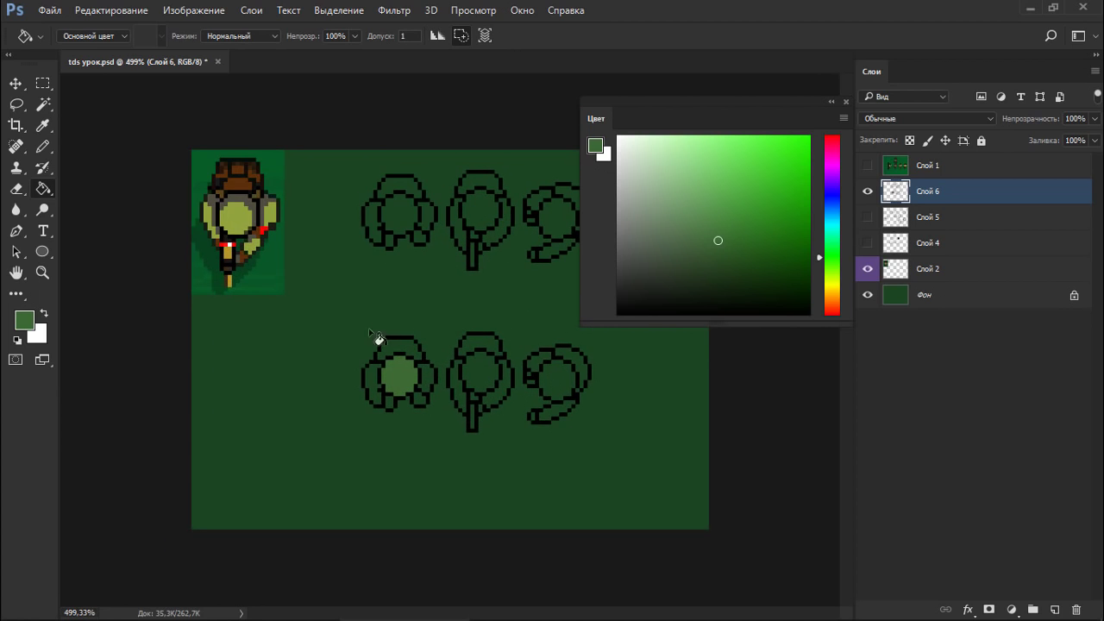
click(825, 263)
click(732, 190)
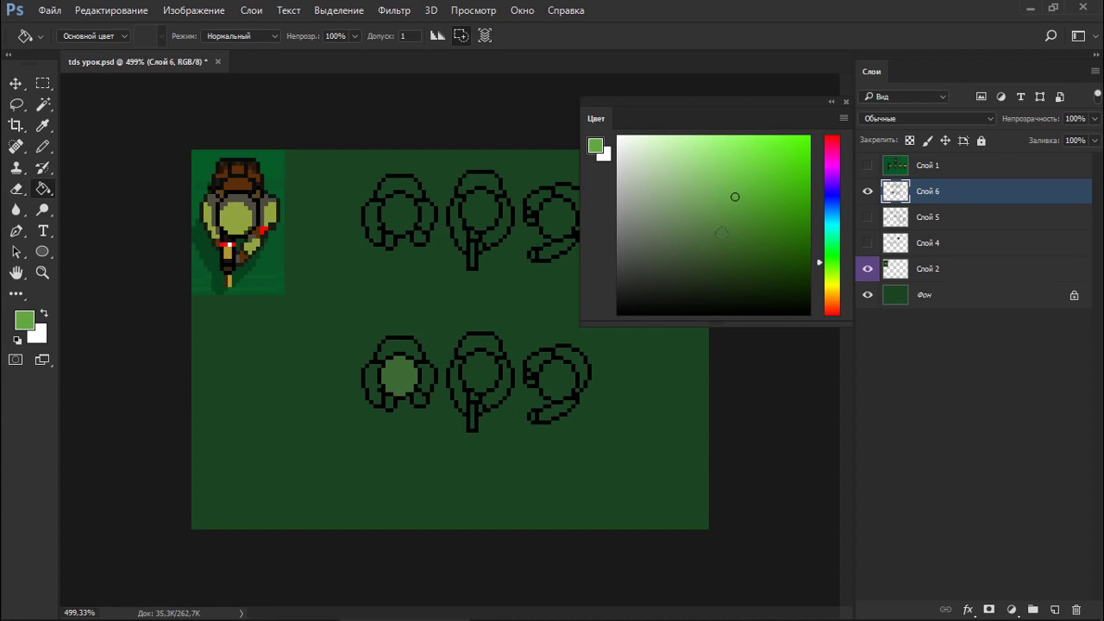
click(395, 379)
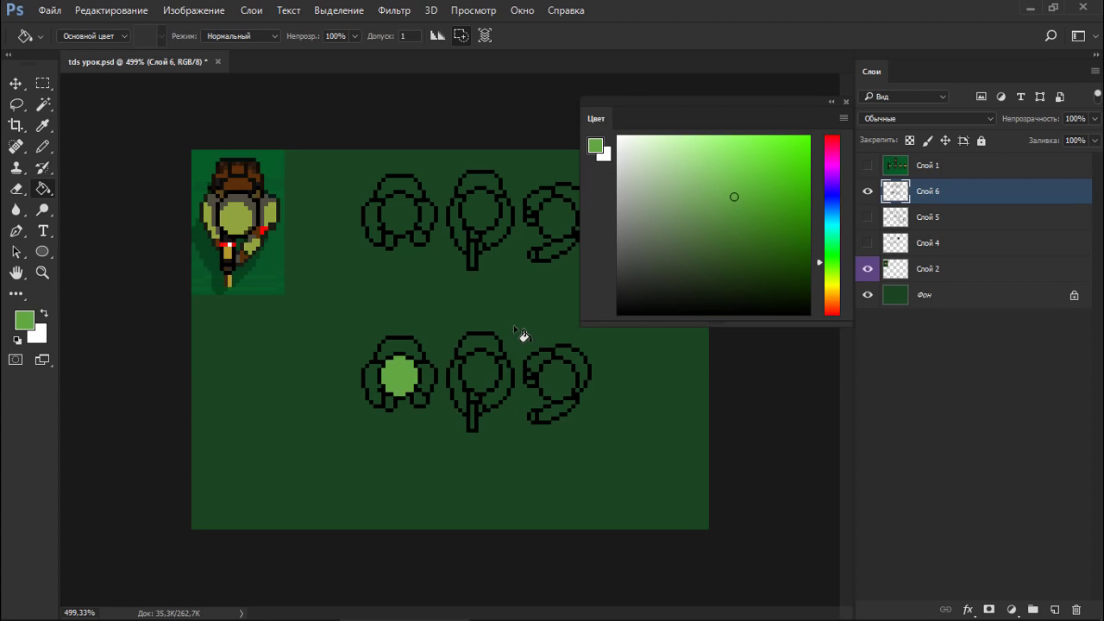
drag(735, 203, 737, 215)
click(402, 381)
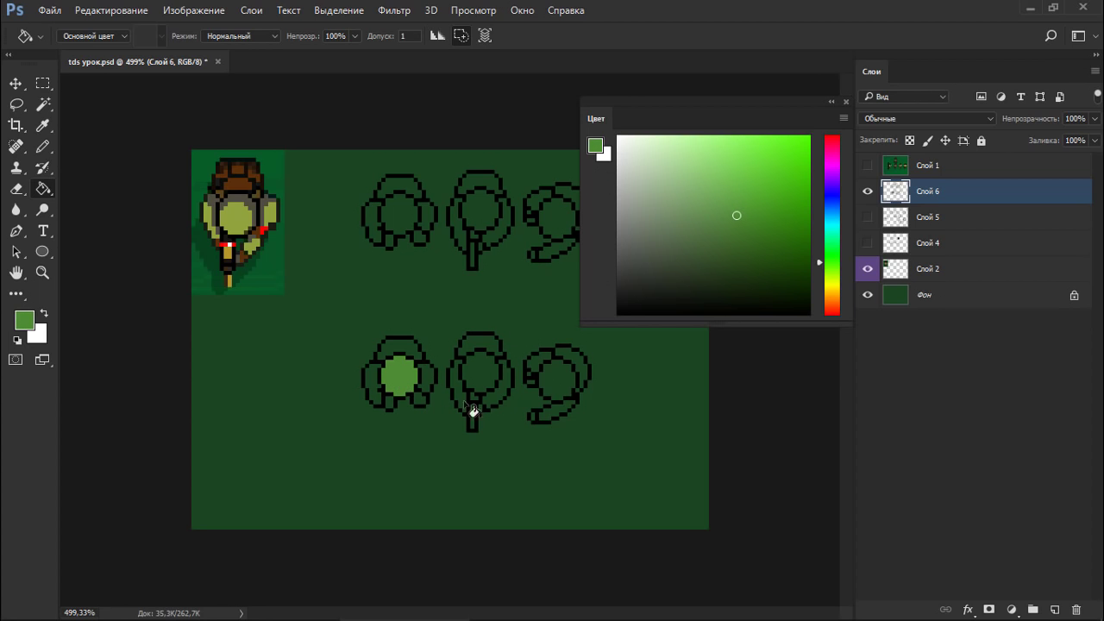
Fill the first lower figure's backpack and both shoulders with a slightly more saturated green.
click(747, 219)
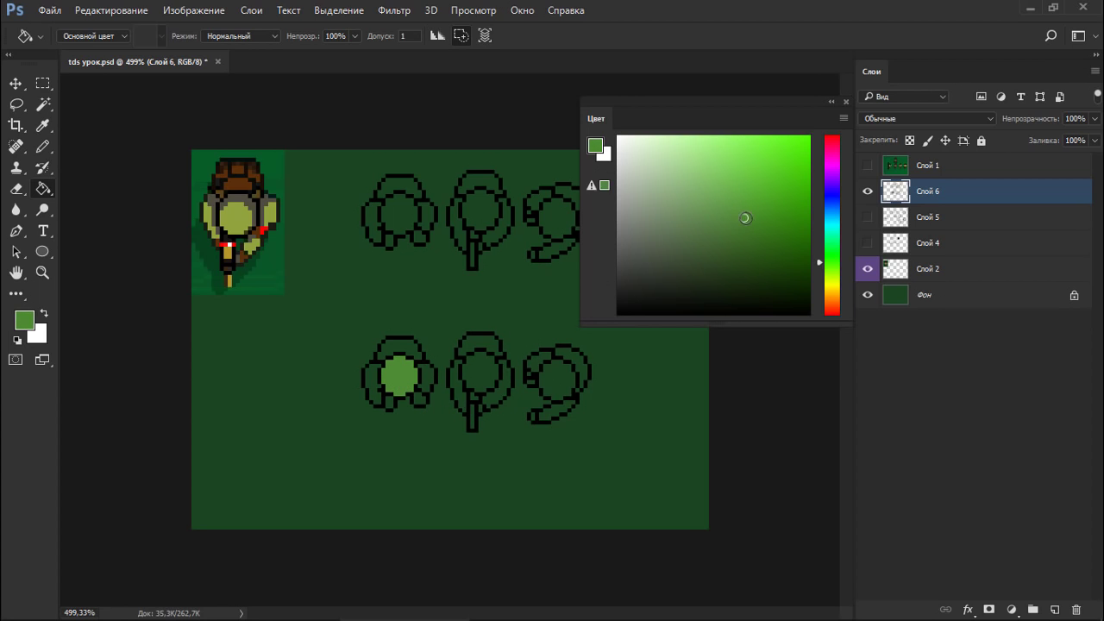
click(403, 361)
click(429, 384)
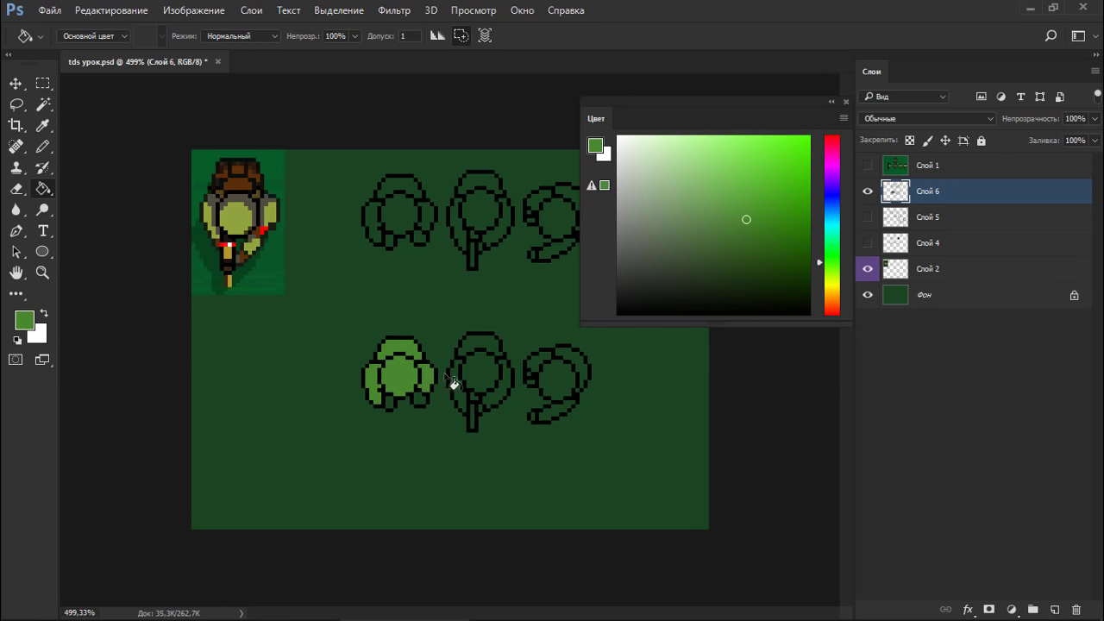
drag(447, 363, 361, 381)
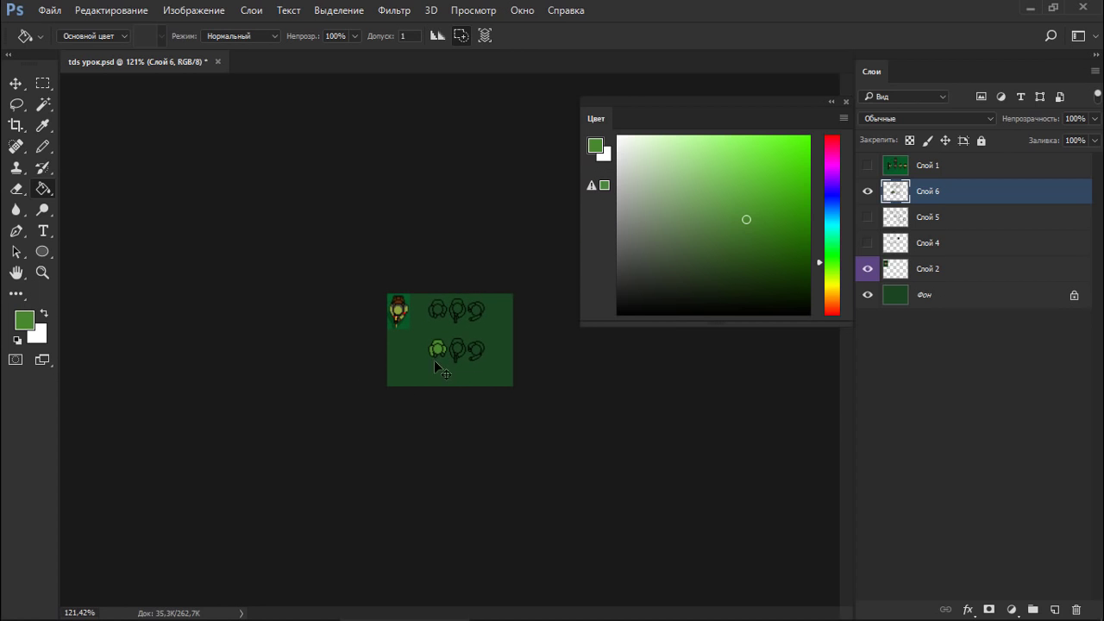
mouse_move(436, 367)
mouse_down()
mouse_move(486, 335)
mouse_move(561, 315)
mouse_up()
Paint a small swatch of the green with the Pencil on the empty area beside the lower figures.
key(b)
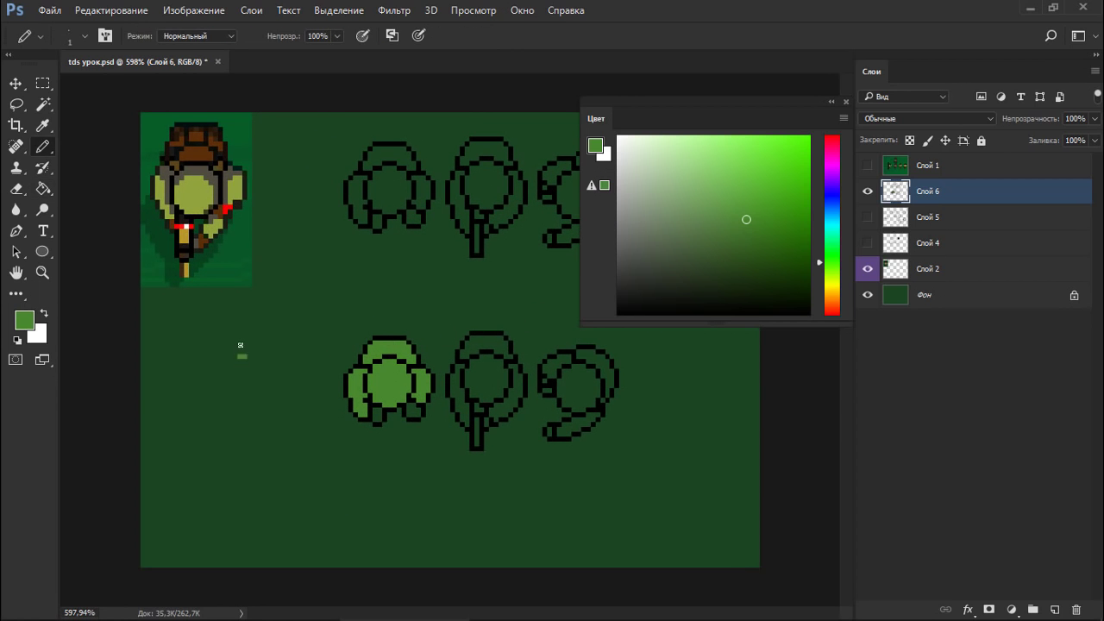
drag(241, 345, 244, 352)
Try filling the first lower figure's backpack with black, check it at a smaller zoom, and undo the fill.
click(647, 277)
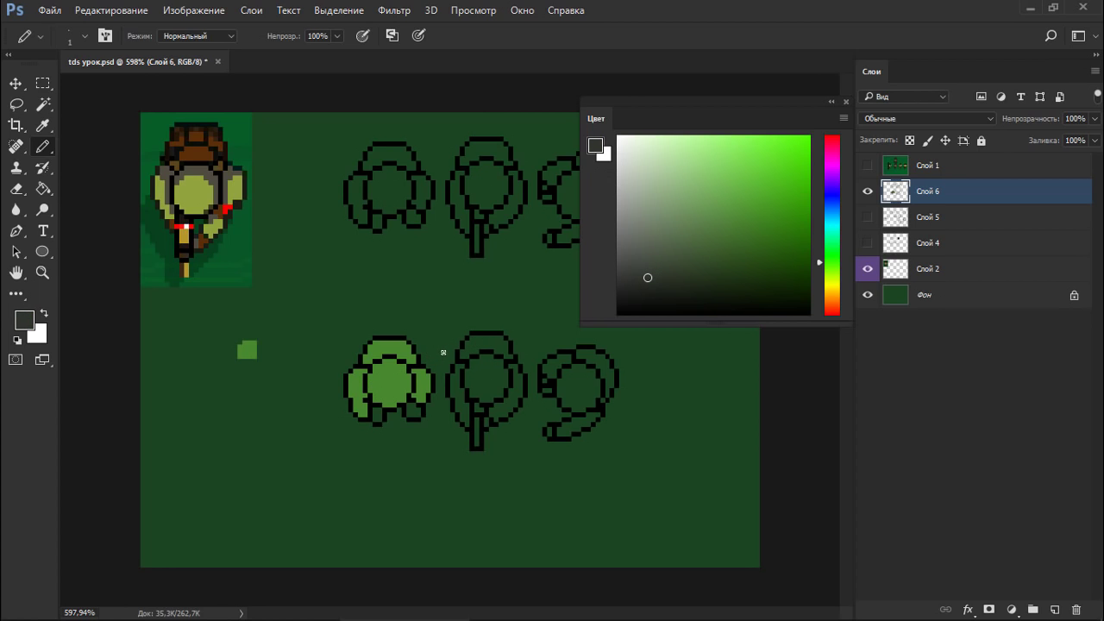
drag(648, 278, 618, 312)
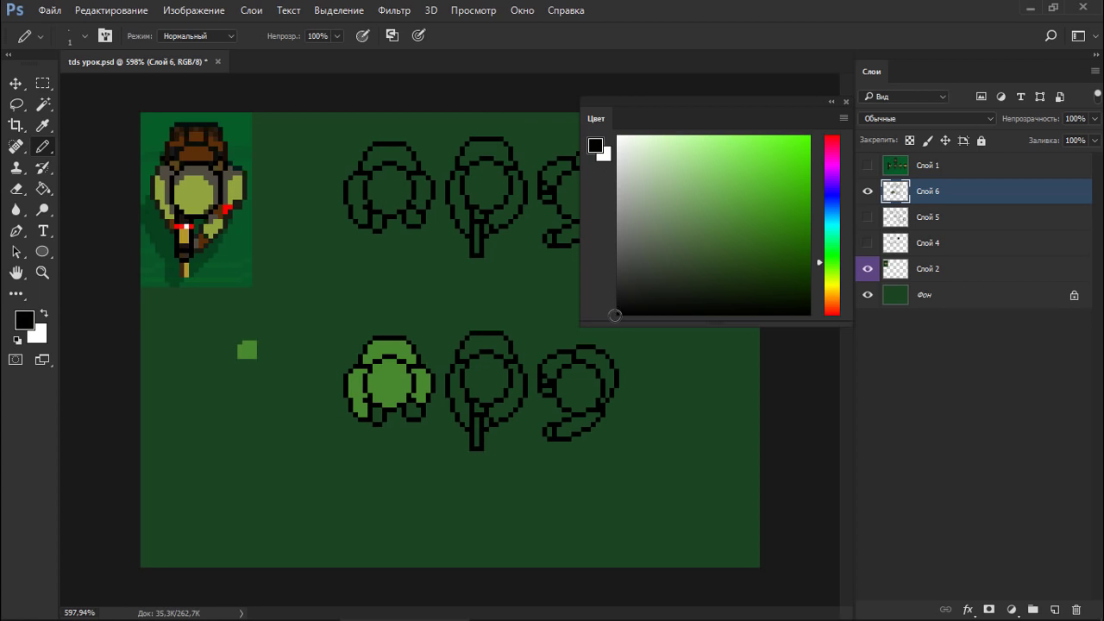
key(g)
click(395, 352)
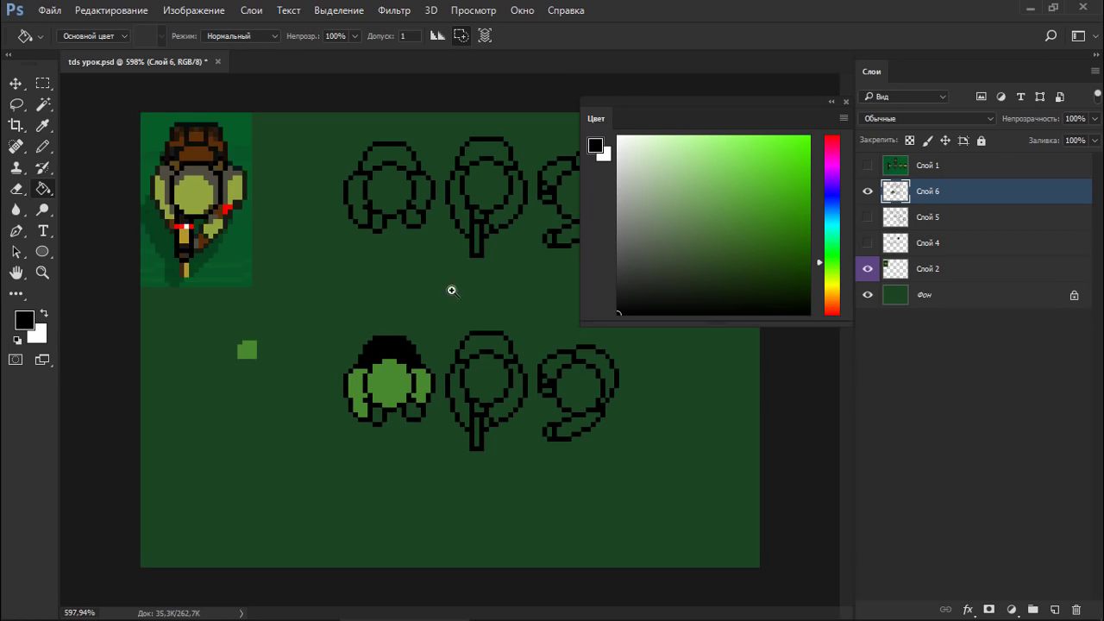
drag(451, 289, 406, 300)
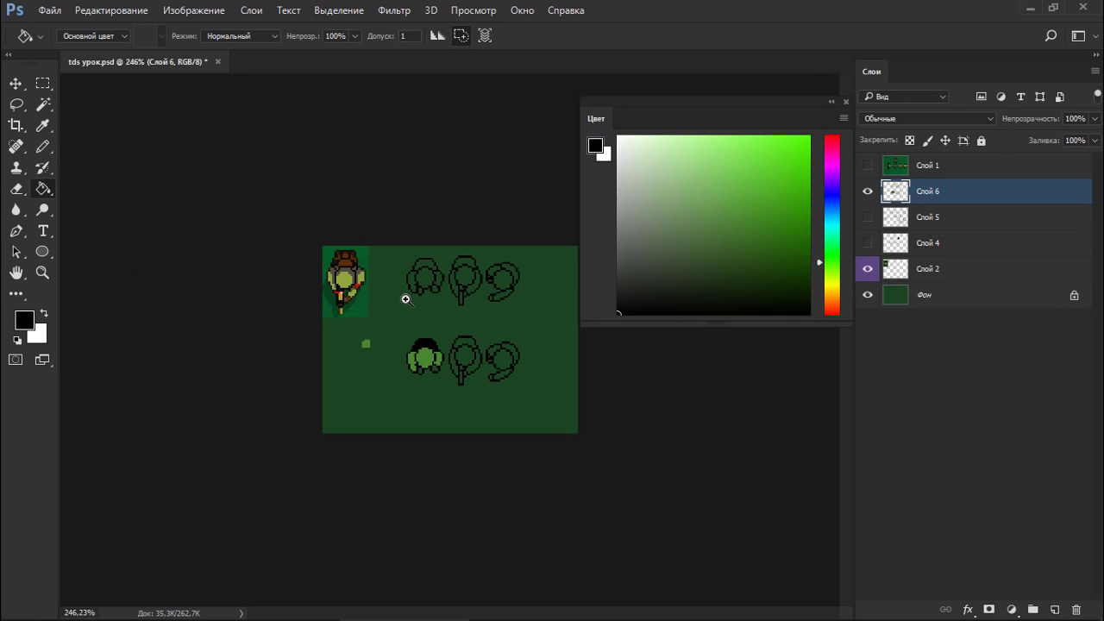
drag(422, 347, 475, 344)
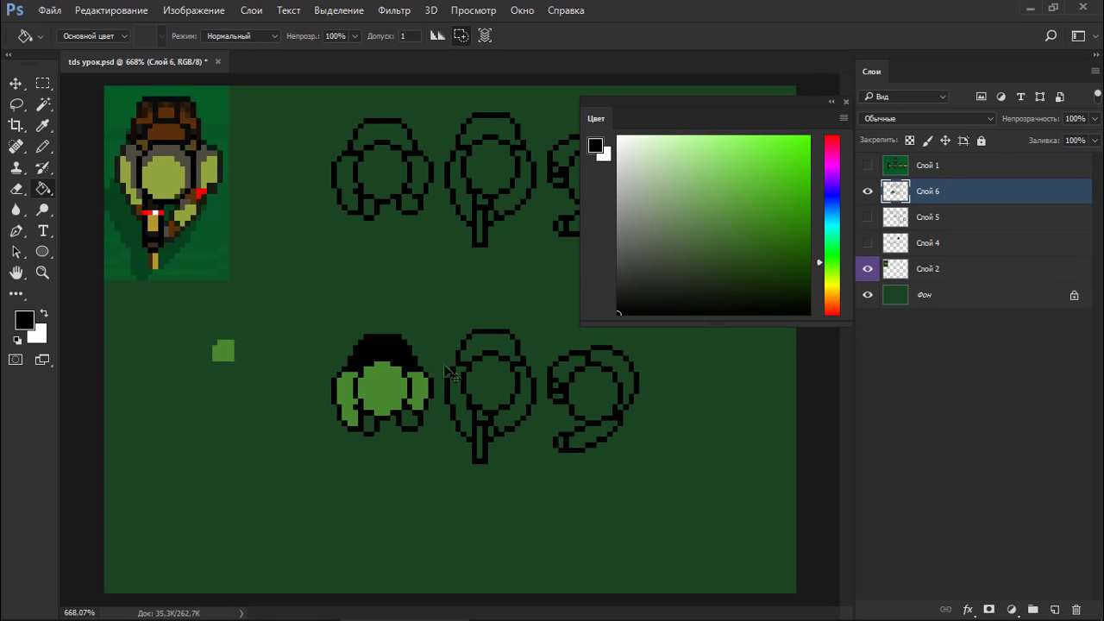
key(ctrl+z)
Fill the first lower figure's backpack with a very dark grey.
drag(623, 302, 637, 295)
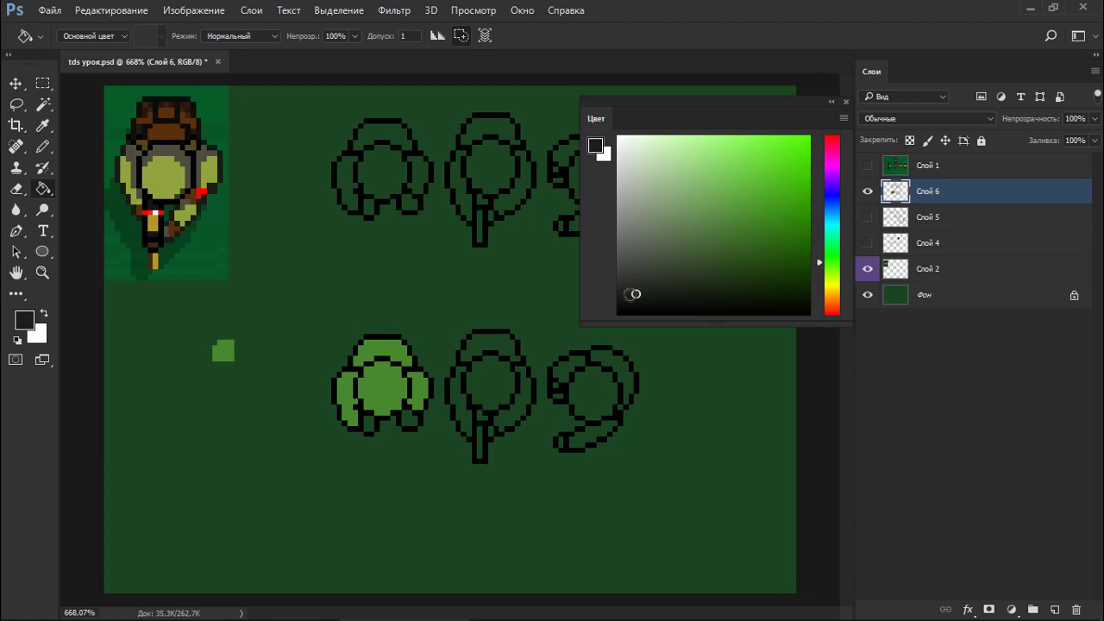
click(383, 353)
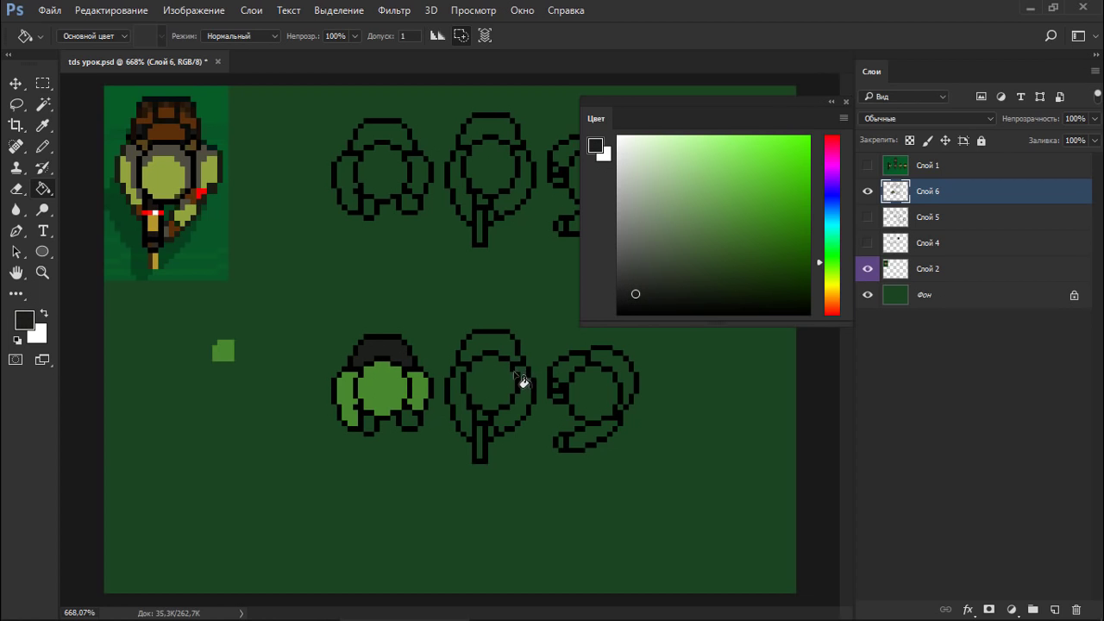
scroll(429, 334, down, 3)
scroll(355, 342, up, 2)
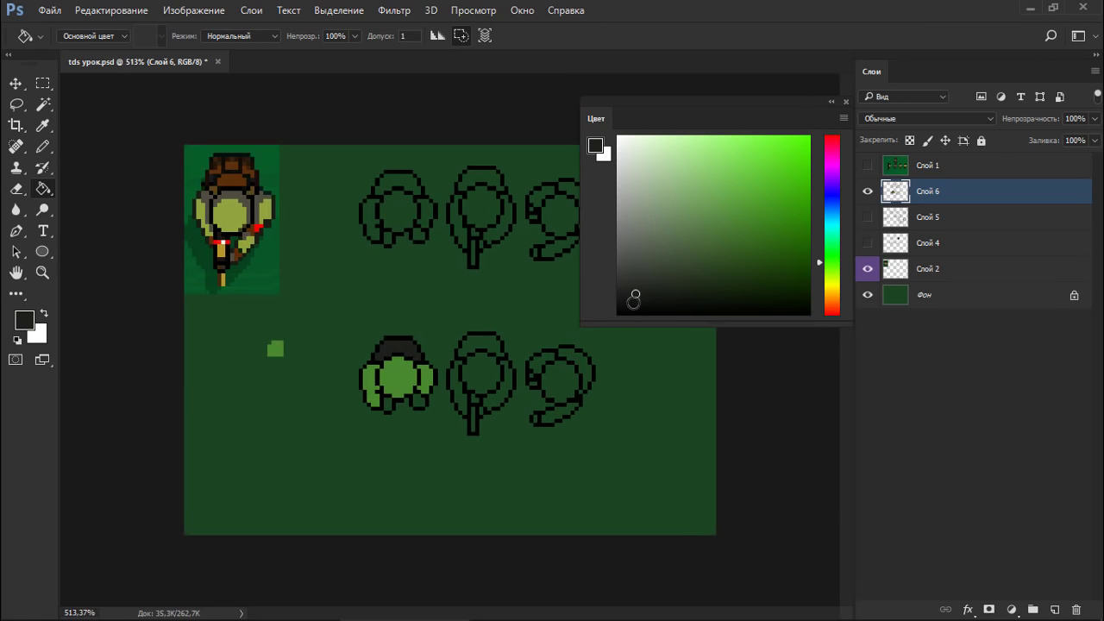
Draw a slightly lighter grey highlight along the backpack's upper edge with the Pencil and sample the backpack's dark grey.
click(635, 282)
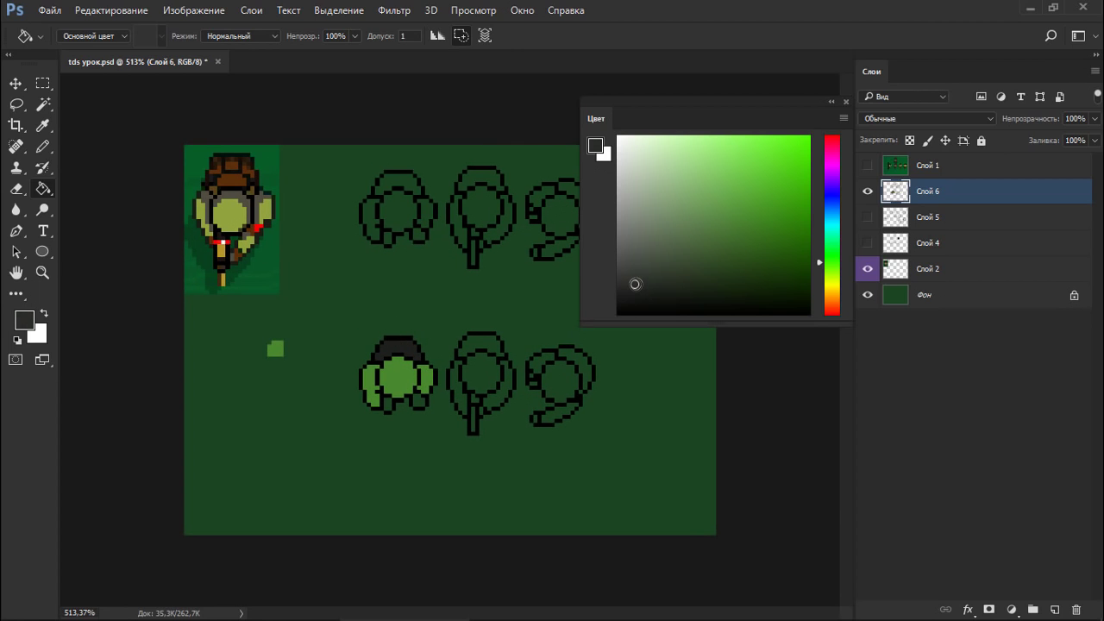
key(b)
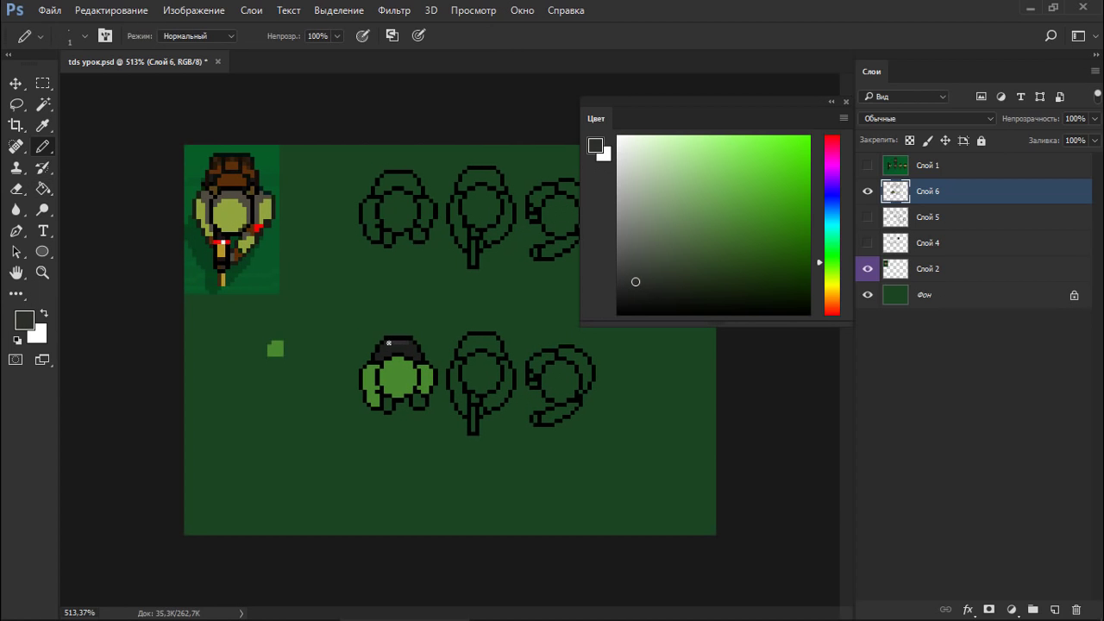
scroll(336, 342, up, 3)
alt+click(479, 336)
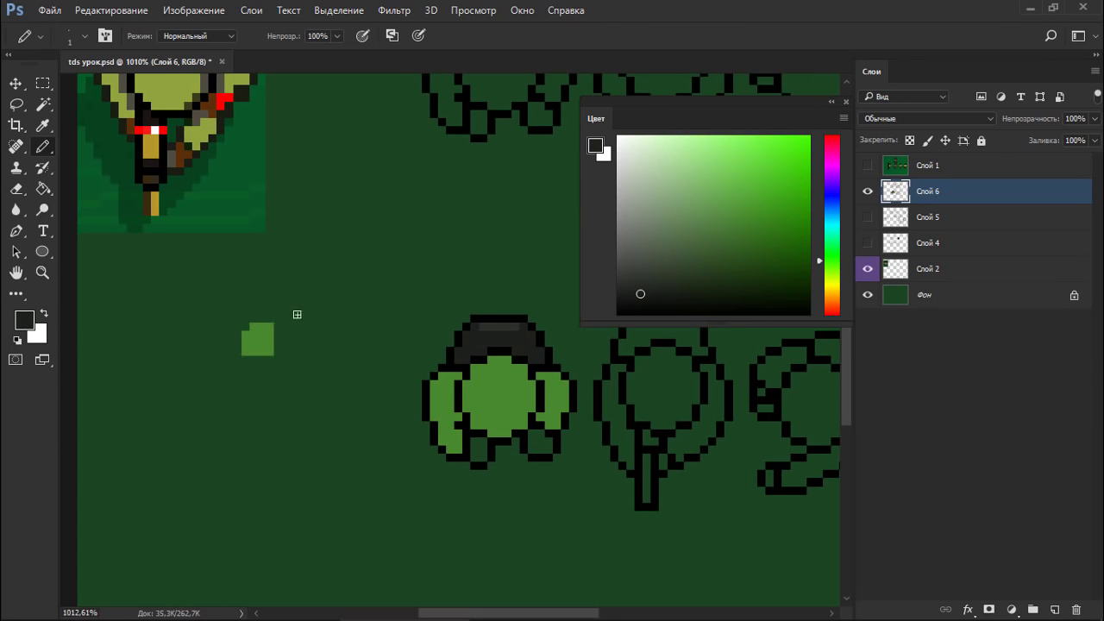
Paint small Pencil swatches of the backpack's dark grey and its lighter highlight grey above the green swatch.
mouse_move(263, 318)
mouse_down()
mouse_move(488, 326)
mouse_move(287, 295)
mouse_move(303, 319)
mouse_up()
alt+click(491, 321)
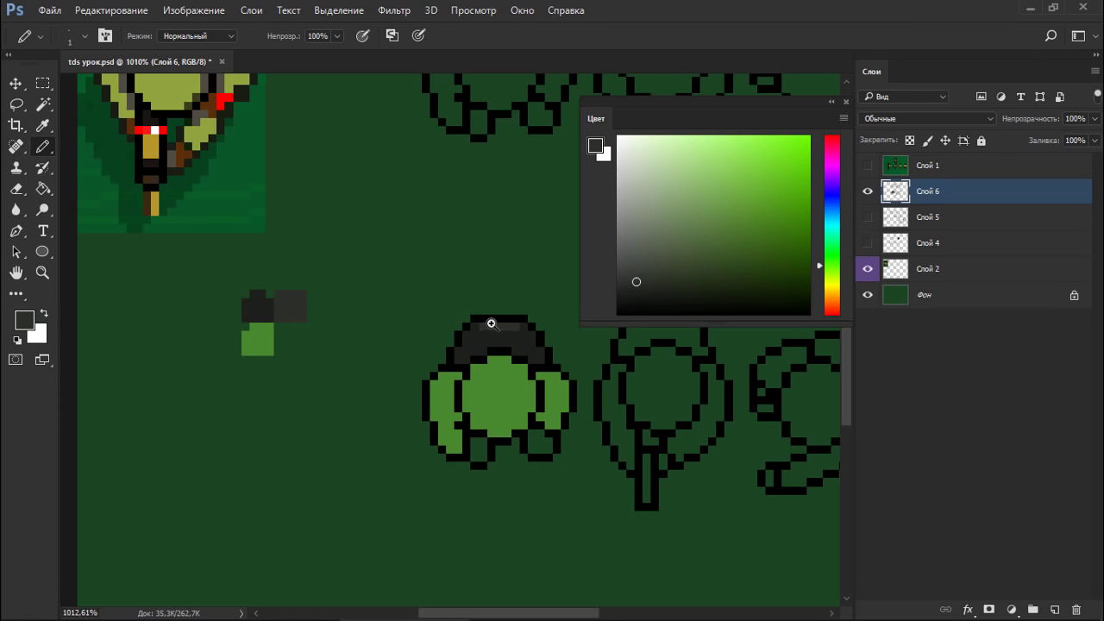
drag(491, 323, 437, 323)
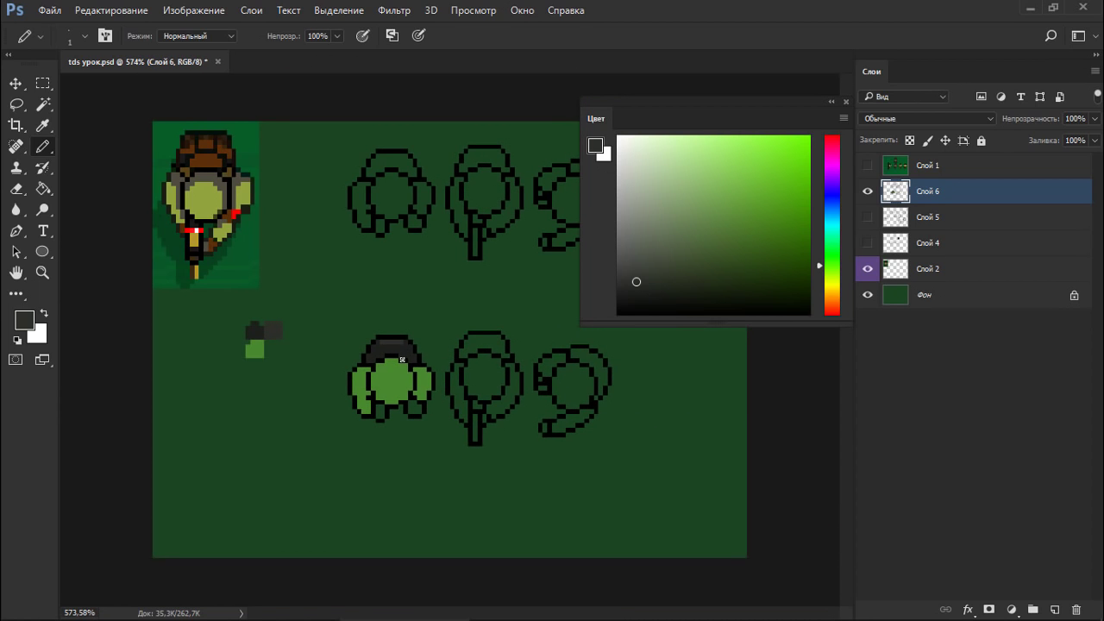
Fill the first lower figure's head with a slightly lighter green based on the arms' colour.
scroll(371, 359, up, 2)
alt+click(422, 383)
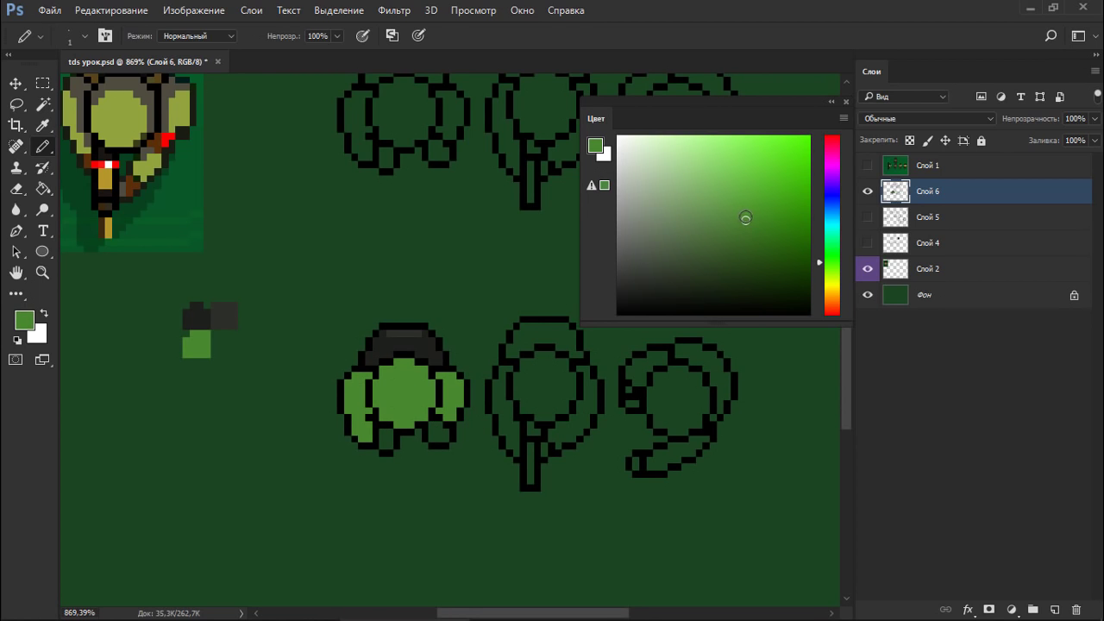
click(743, 204)
key(g)
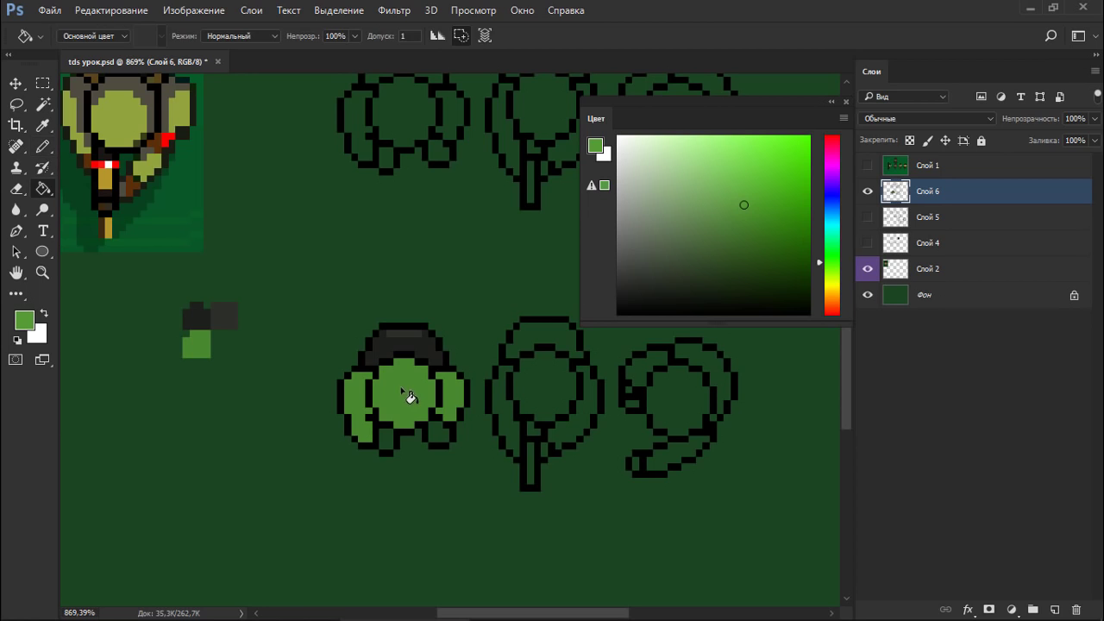
click(398, 390)
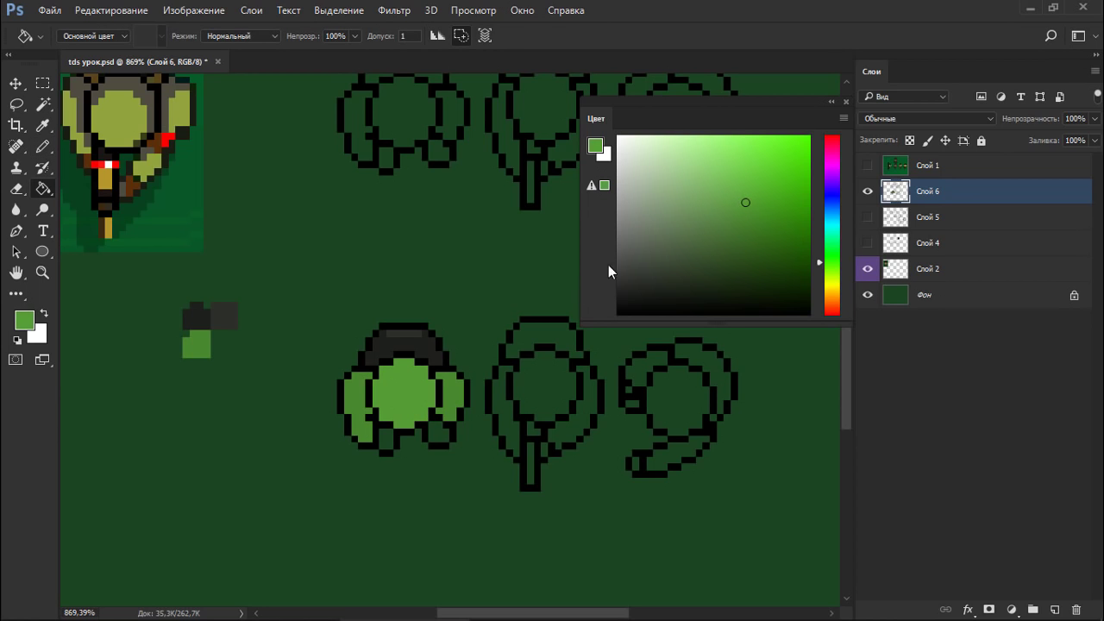
Shade the lower parts of both arms on the first lower figure with a dark green using the Pencil.
key(b)
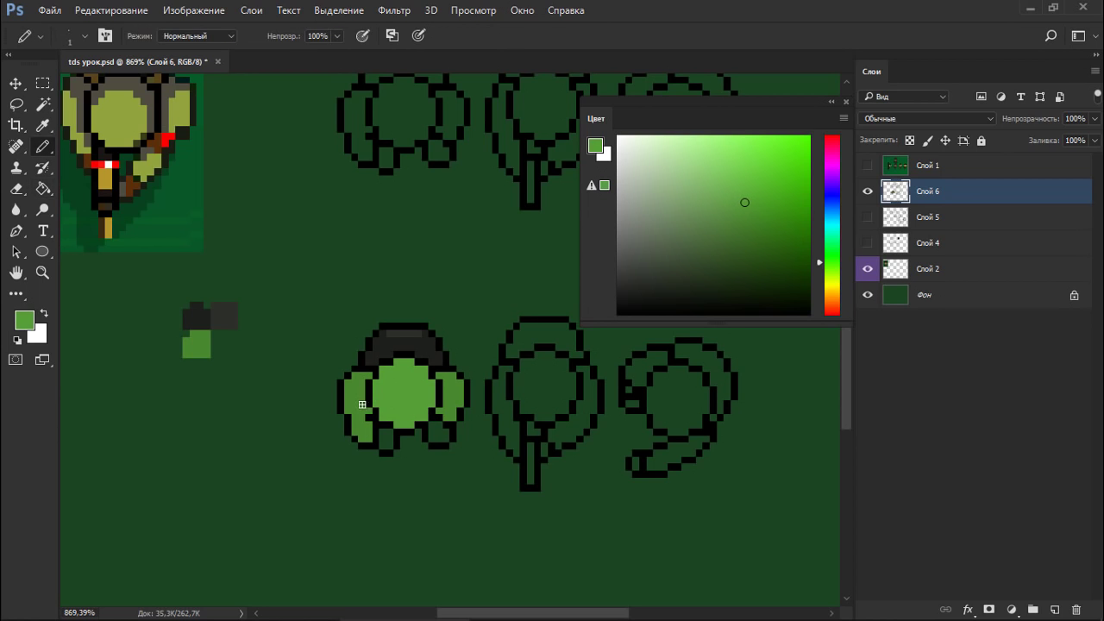
alt+click(366, 393)
drag(746, 222, 744, 234)
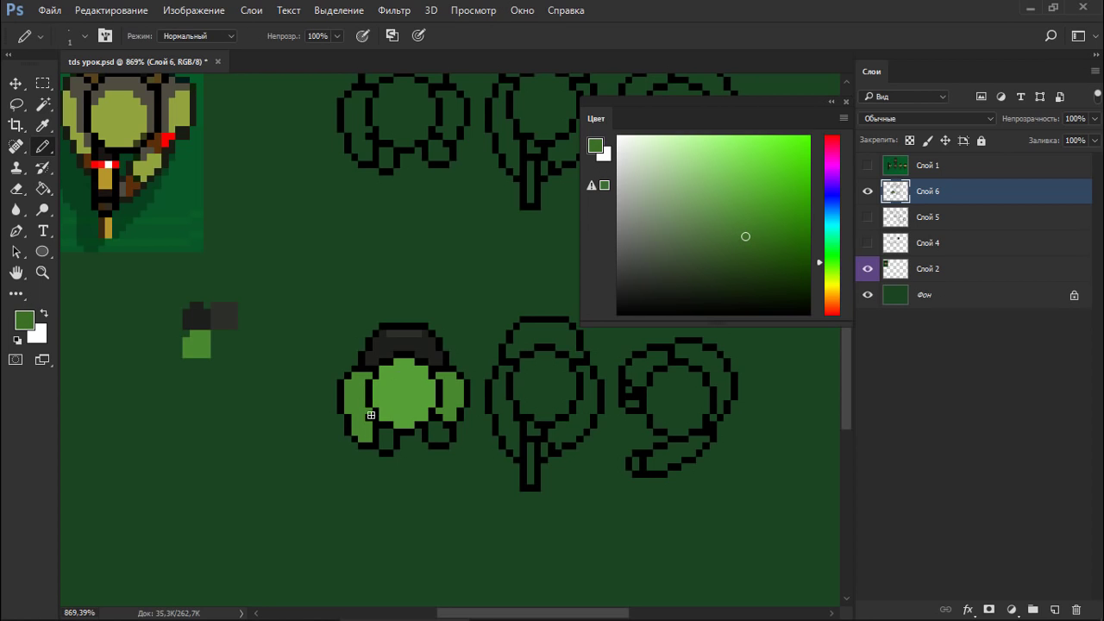
drag(359, 431, 365, 436)
drag(753, 240, 747, 257)
drag(353, 427, 363, 437)
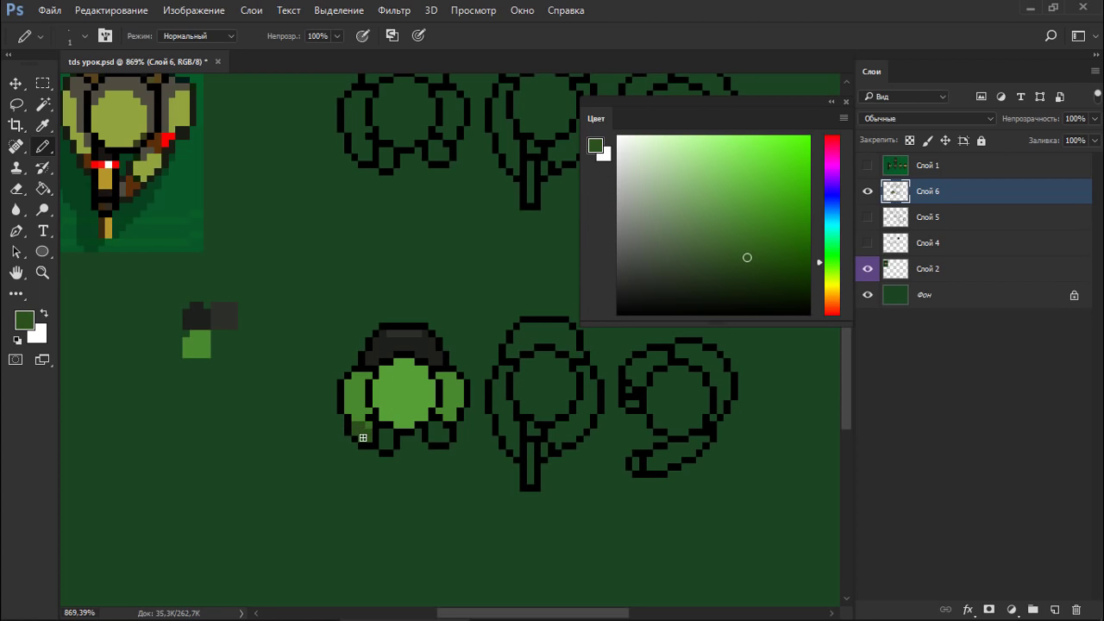
mouse_move(442, 412)
mouse_down()
mouse_move(450, 421)
mouse_move(455, 409)
mouse_up()
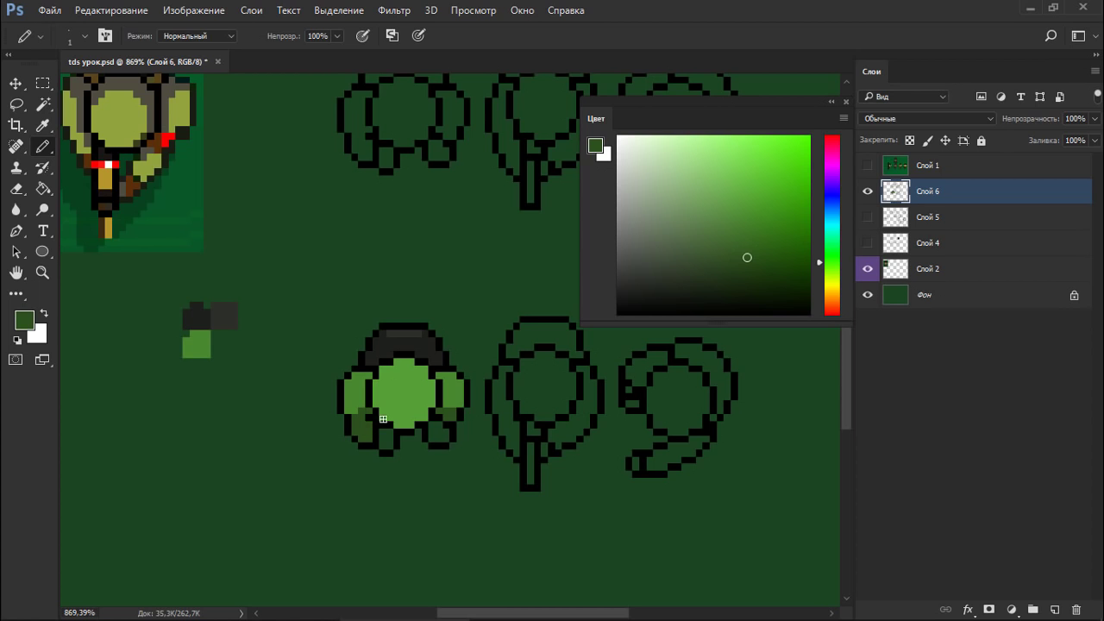
Colour both hands below the first lower figure's head with the dark grey sampled from the backpack.
scroll(365, 399, down, 5)
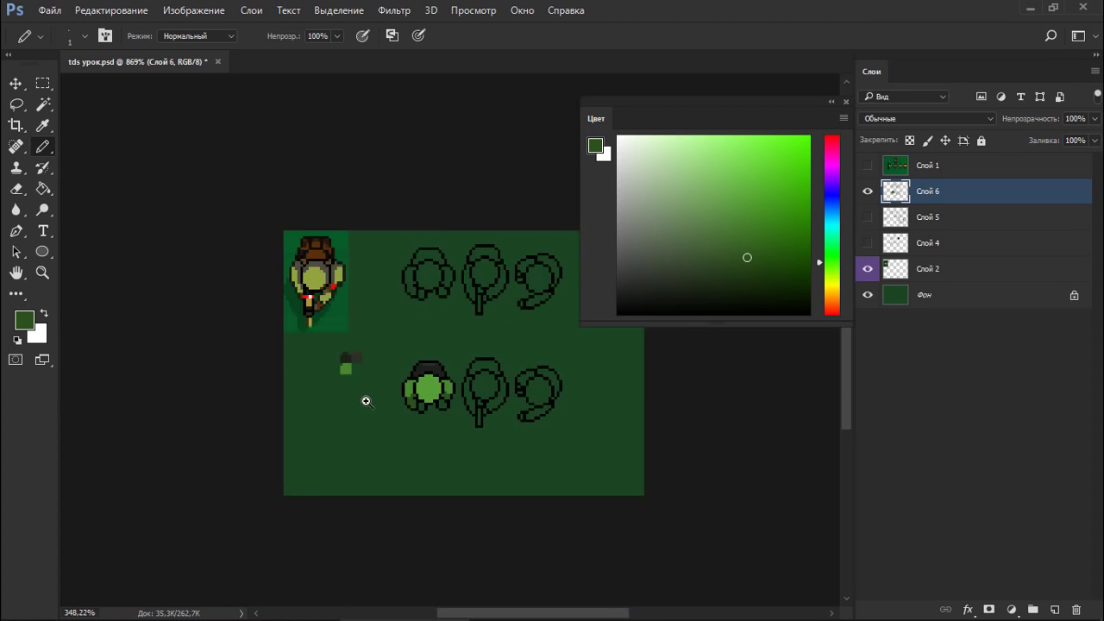
scroll(397, 393, up, 6)
alt+click(414, 331)
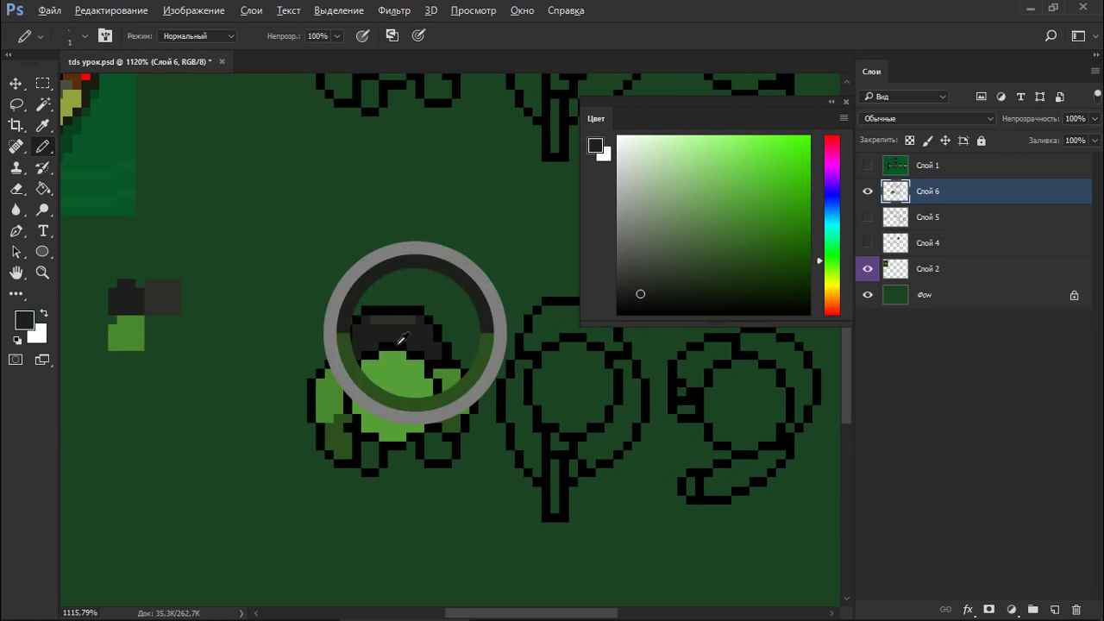
drag(370, 443, 432, 449)
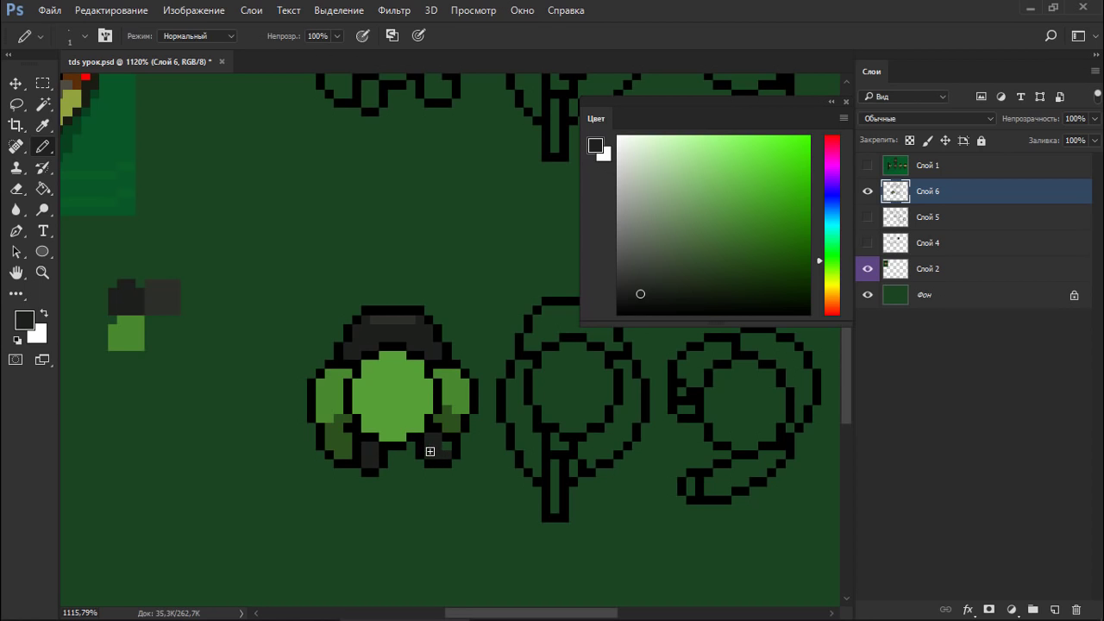
Fill the first lower figure's head with the green sampled from its arm.
alt+click(403, 384)
alt+click(457, 386)
key(g)
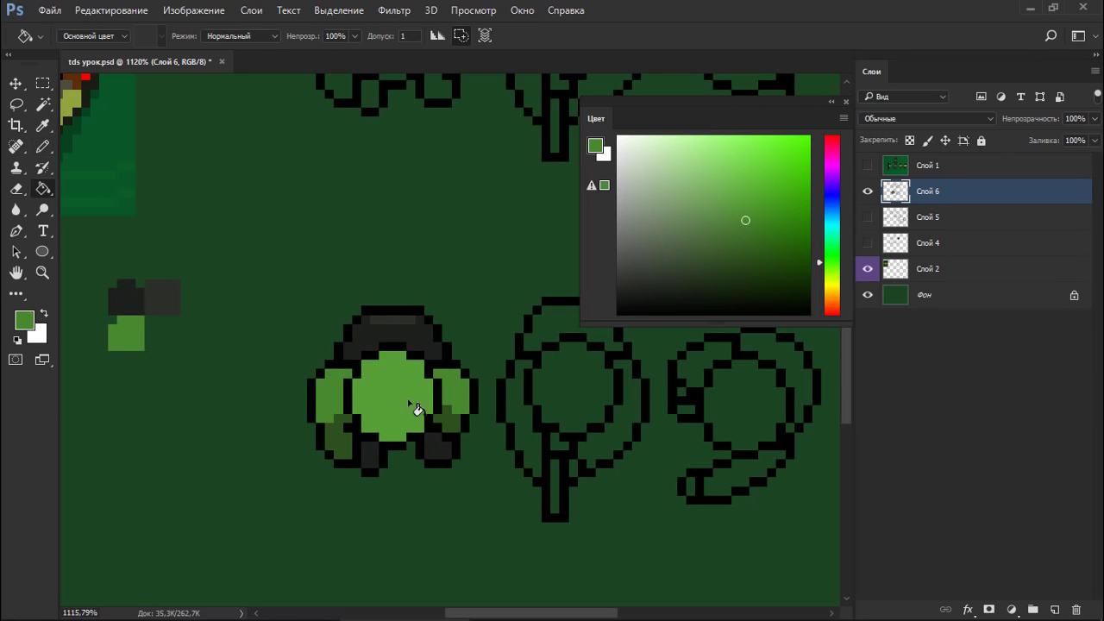
click(414, 405)
key(b)
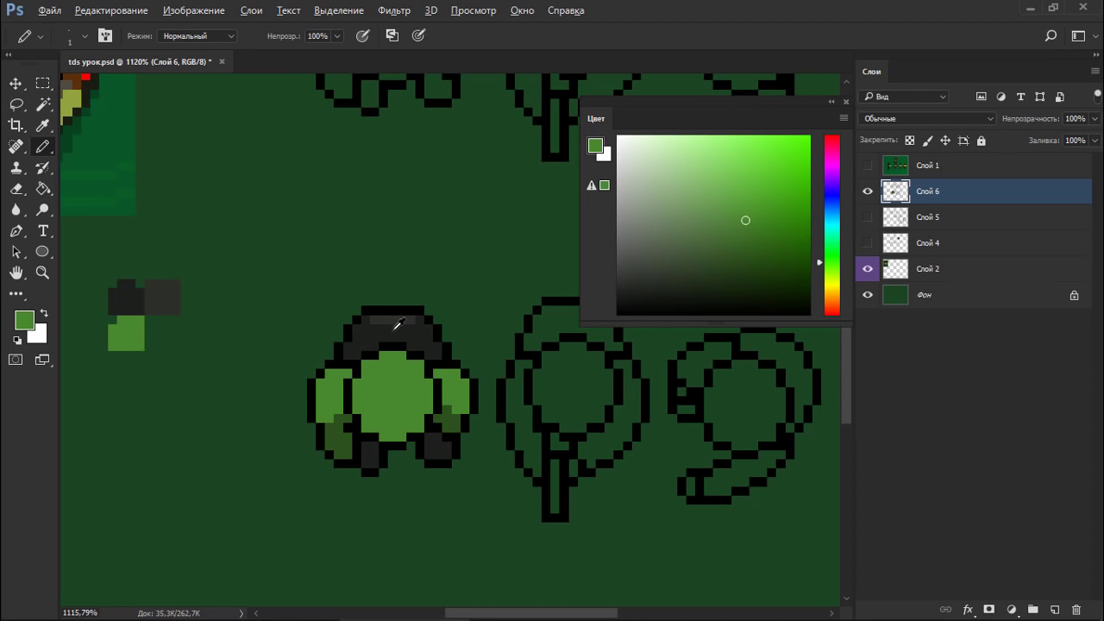
Try filling the first lower figure's head with the backpack's dark grey.
key(d)
scroll(430, 354, down, 4)
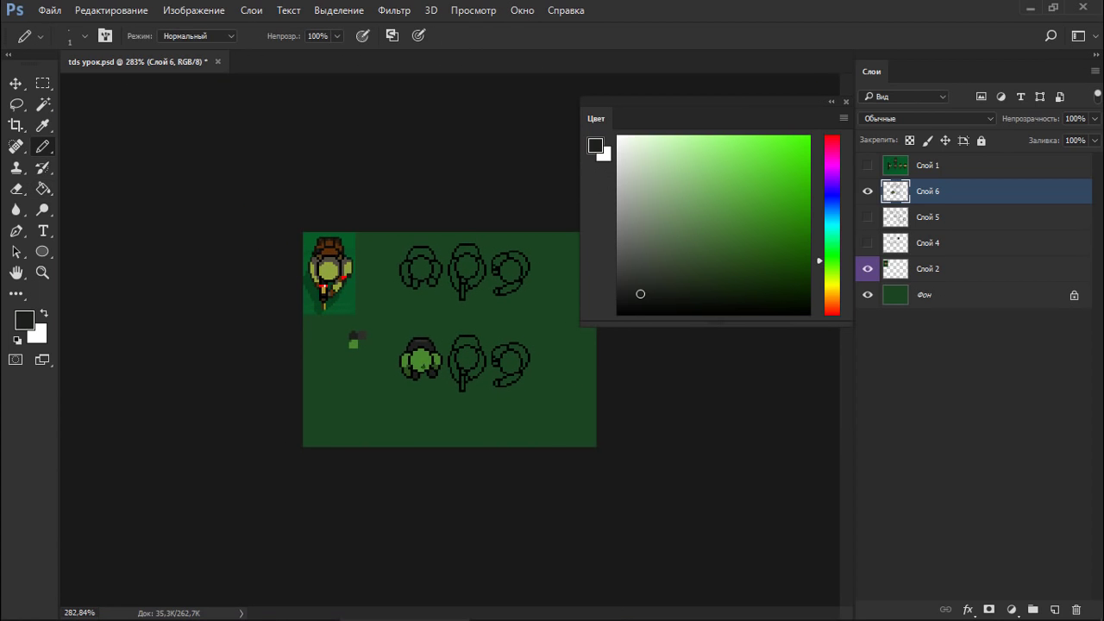
key(g)
click(432, 367)
key(ctrl+z)
scroll(461, 350, up, 3)
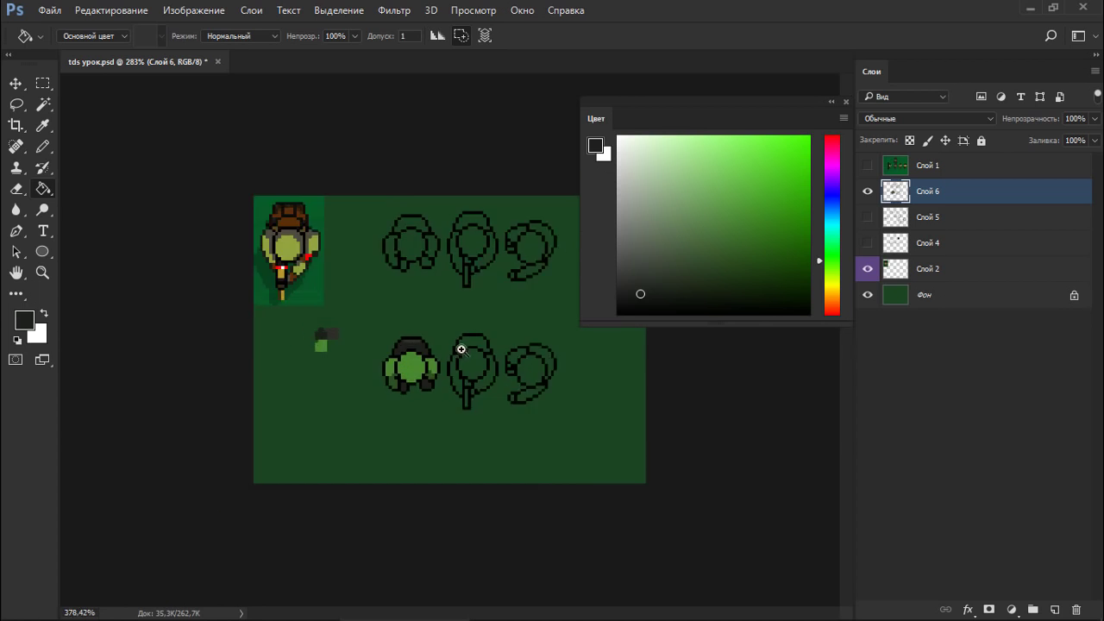
click(398, 382)
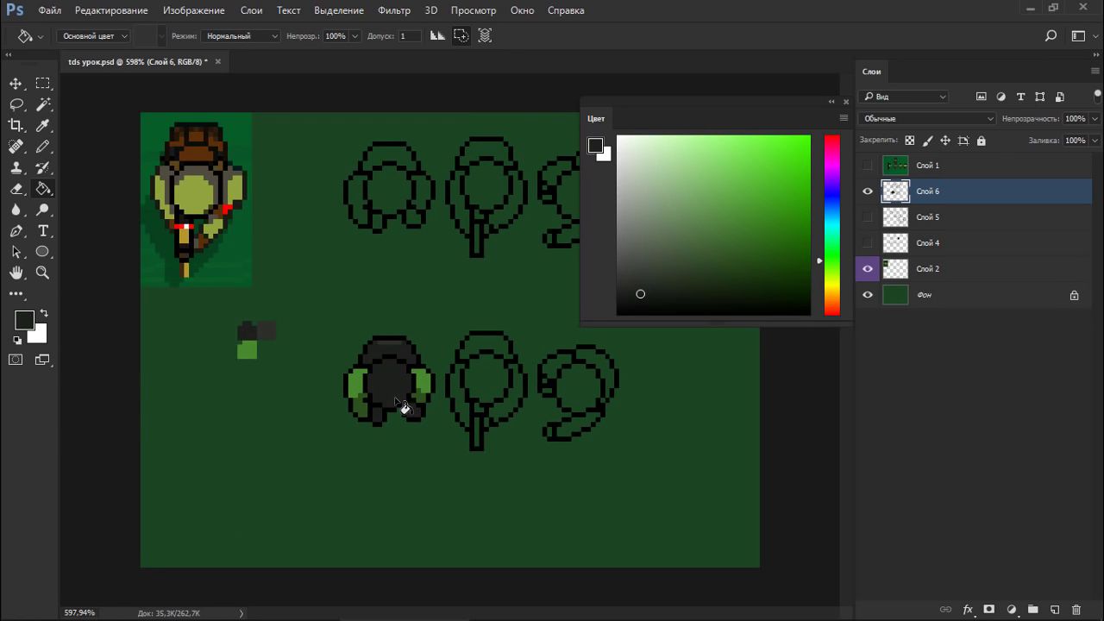
Try drawing a darker vertical line down the middle of the first lower figure's head with the Pencil.
key(b)
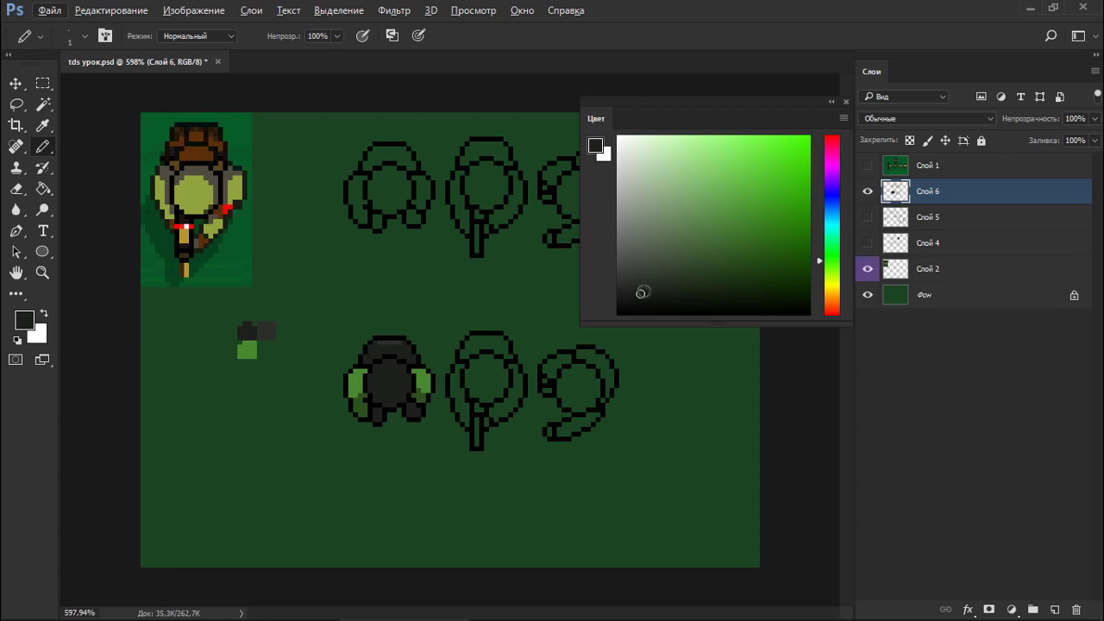
click(636, 300)
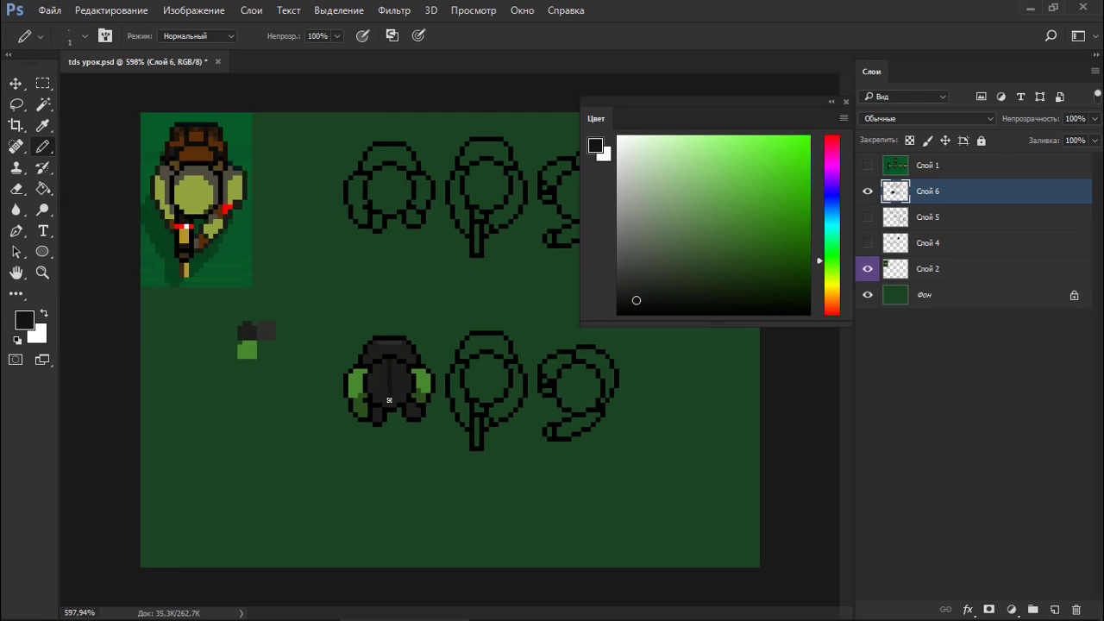
mouse_move(389, 400)
mouse_down()
mouse_move(376, 369)
mouse_move(392, 382)
mouse_up()
scroll(382, 393, up, 3)
scroll(454, 365, down, 3)
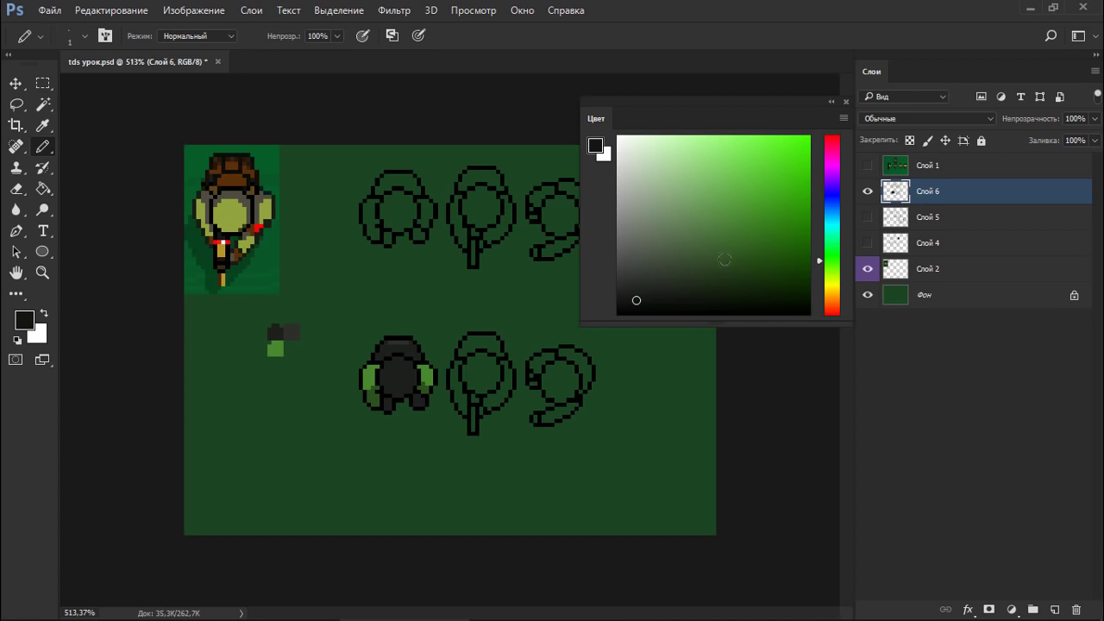
Fill the first lower figure's head with near-black and paint a matching swatch beside the grey swatches.
click(630, 277)
key(g)
click(415, 371)
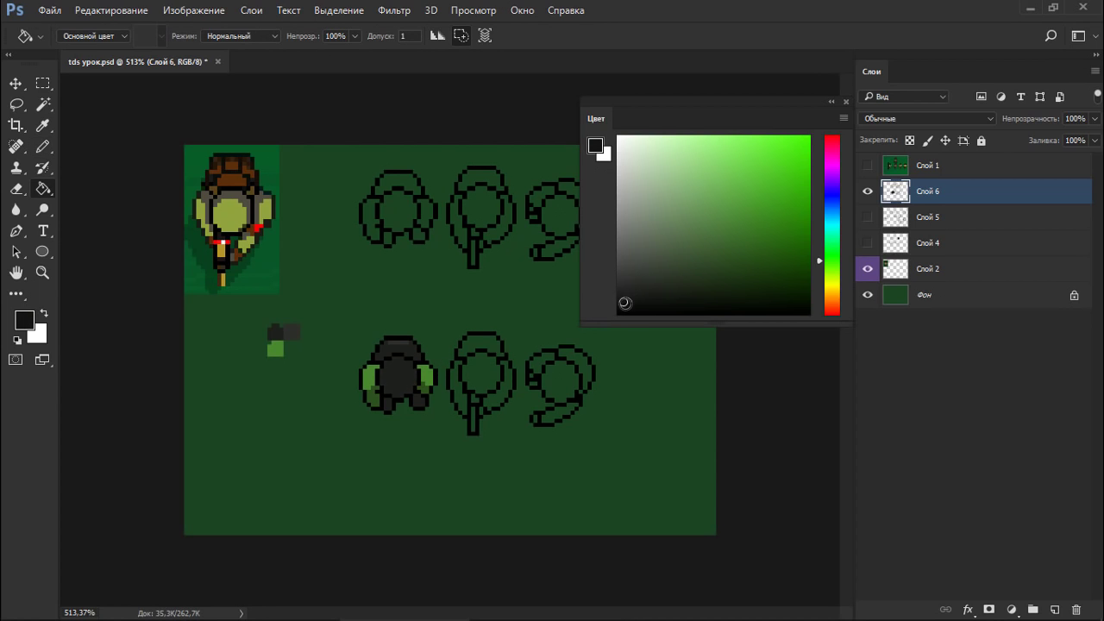
click(398, 384)
mouse_move(483, 353)
mouse_down()
mouse_move(395, 375)
mouse_move(457, 364)
mouse_up()
key(b)
scroll(252, 322, up, 3)
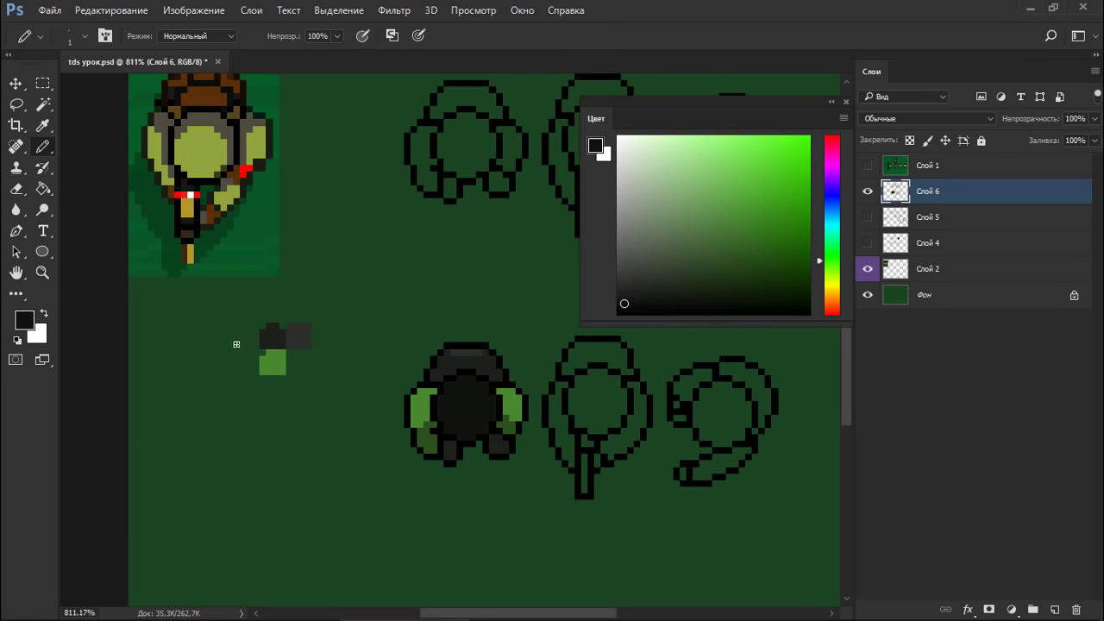
drag(254, 343, 254, 340)
Try the reference sprite's olive green on the first lower figure's head, followed by a dark olive green.
alt+click(198, 152)
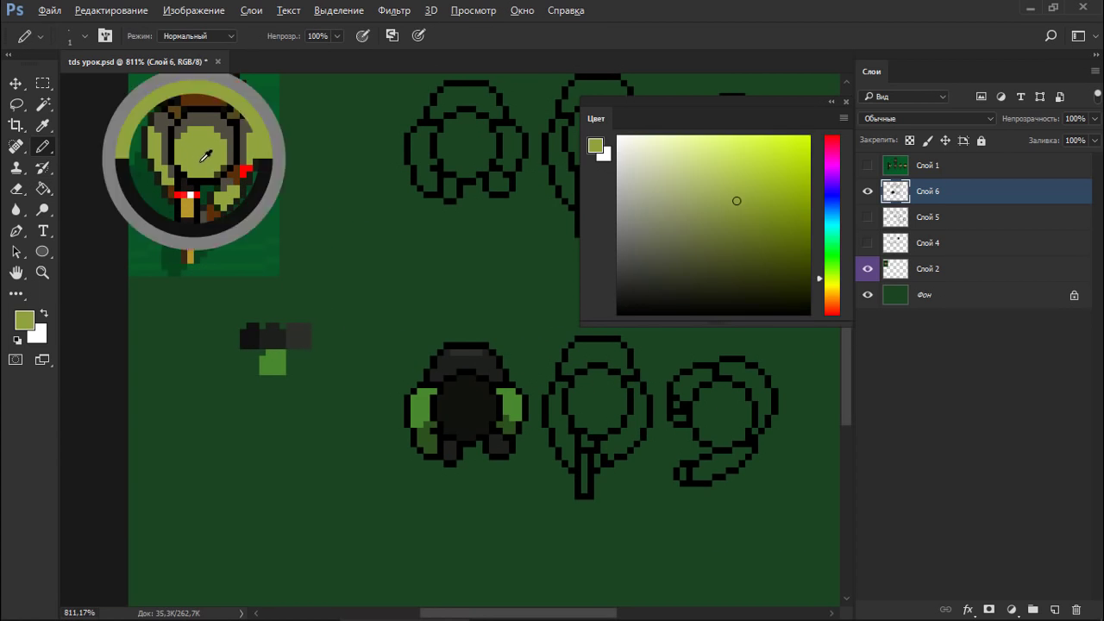
key(g)
click(487, 423)
scroll(440, 388, down, 3)
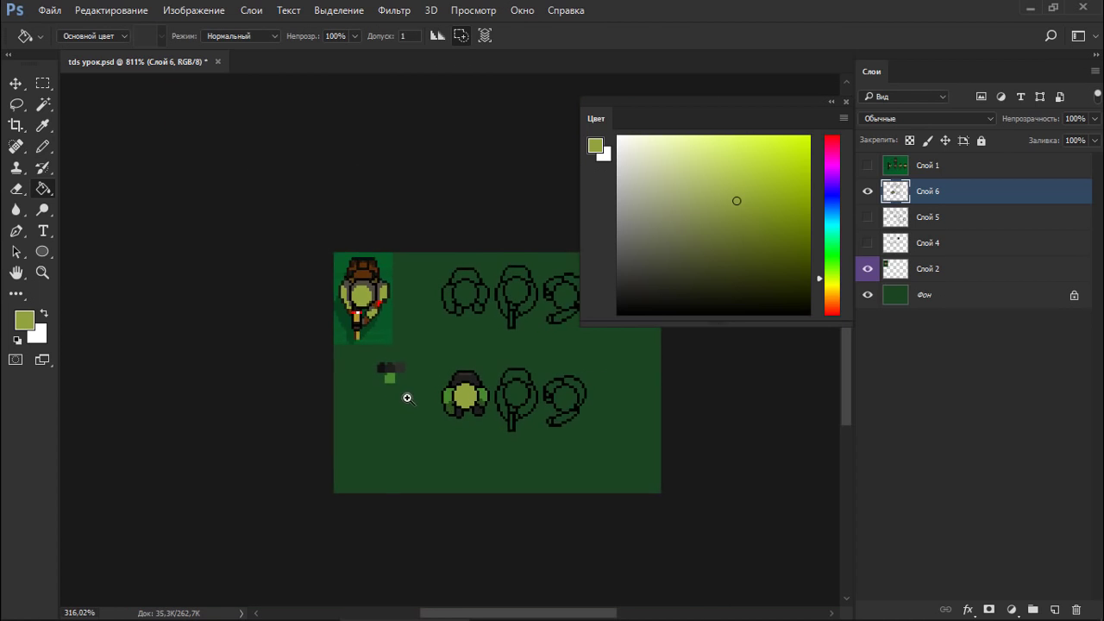
scroll(493, 420, up, 2)
alt+click(427, 380)
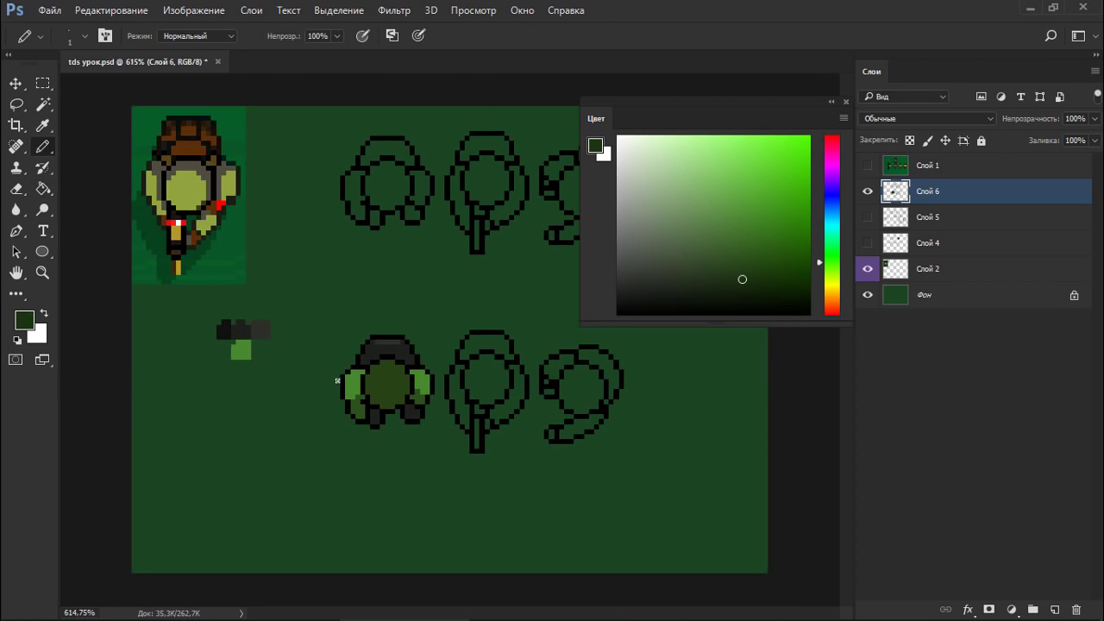
Recolour the outer outlines of both arms on the first lower figure from black to a very dark green with the Pencil.
scroll(338, 381, up, 4)
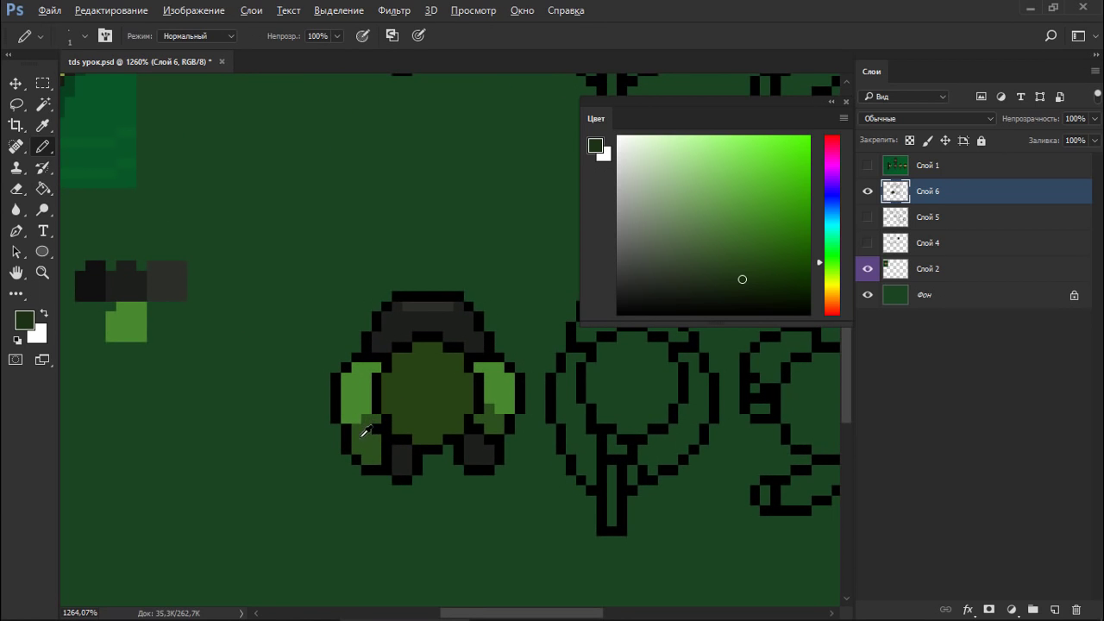
key(alt)
alt+click(367, 432)
mouse_move(334, 417)
mouse_down()
mouse_move(391, 347)
mouse_move(335, 418)
mouse_up()
click(753, 286)
drag(345, 369, 367, 358)
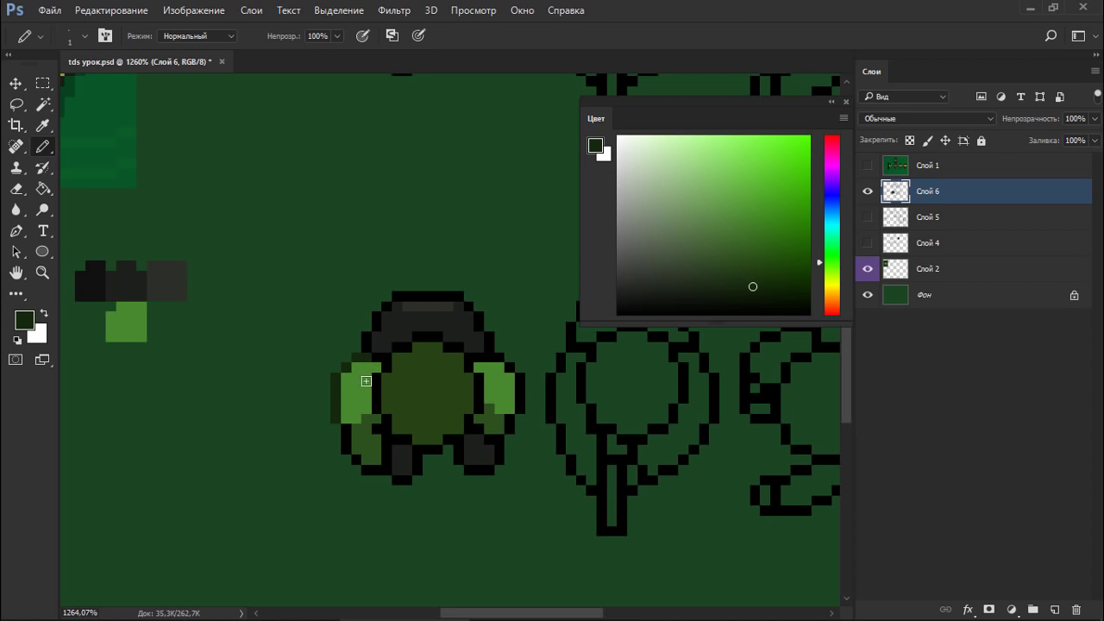
mouse_move(343, 427)
mouse_down()
mouse_move(355, 458)
mouse_move(376, 469)
mouse_up()
key(ctrl+z)
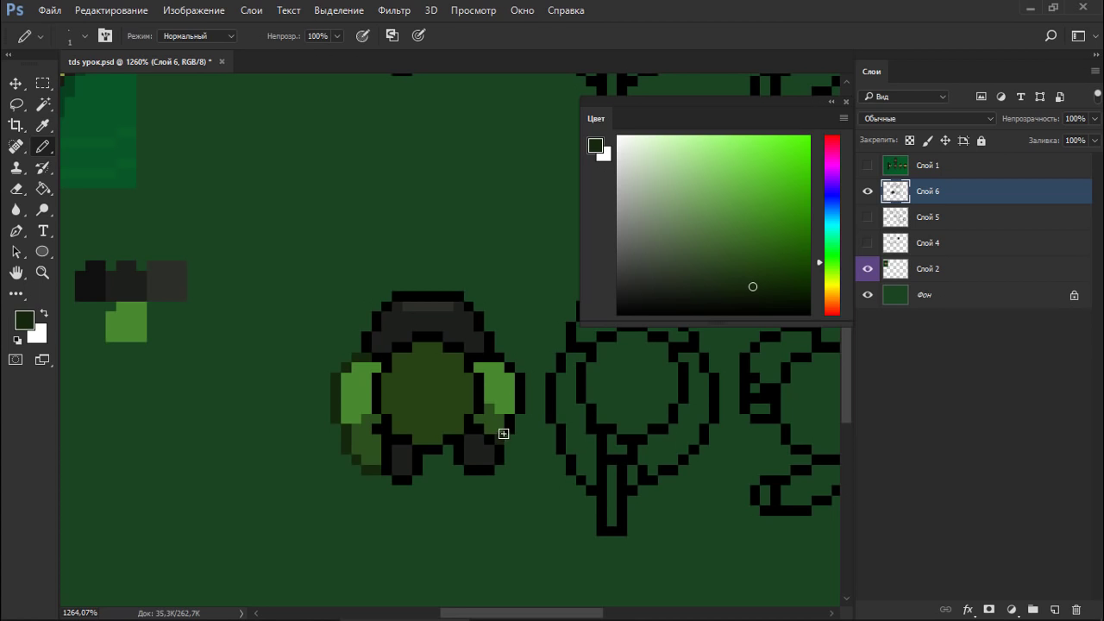
mouse_move(509, 432)
mouse_down()
mouse_move(513, 377)
mouse_move(526, 393)
mouse_move(521, 401)
mouse_move(508, 360)
mouse_move(484, 355)
mouse_move(505, 345)
mouse_move(489, 378)
mouse_up()
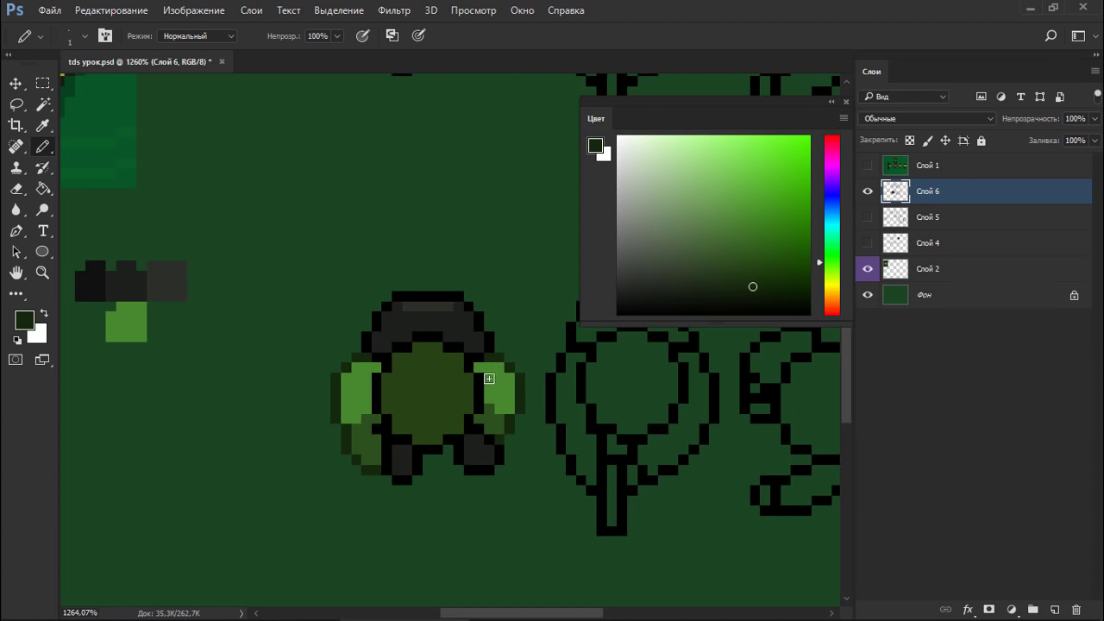
Refill the first lower figure's head with the arms' green and try a brighter, more saturated green on it.
scroll(433, 362, down, 5)
scroll(328, 377, up, 4)
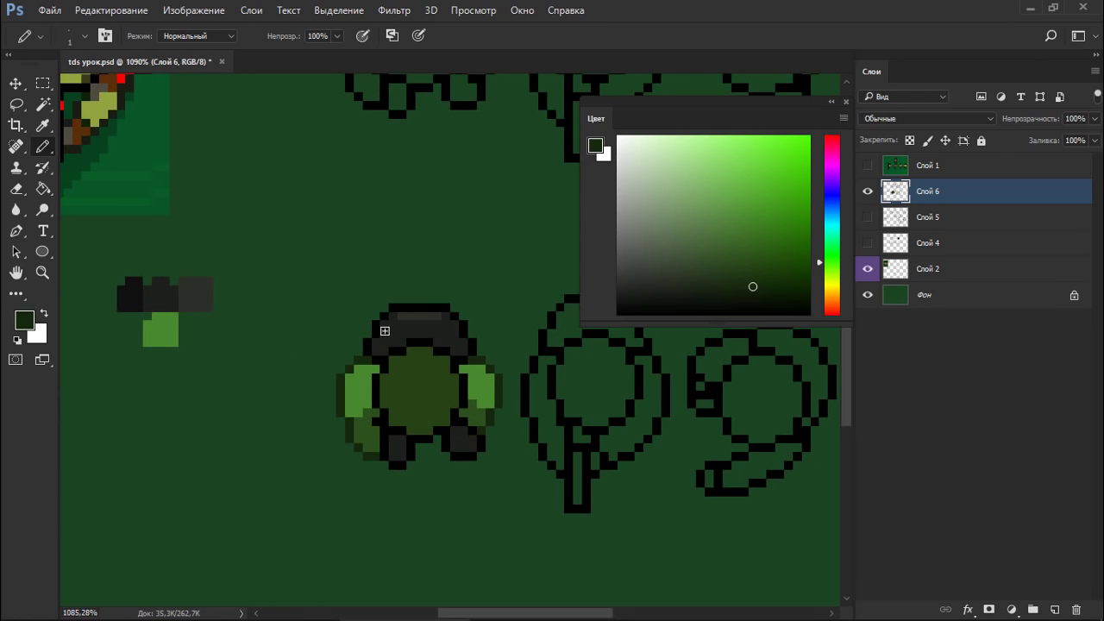
scroll(386, 377, down, 5)
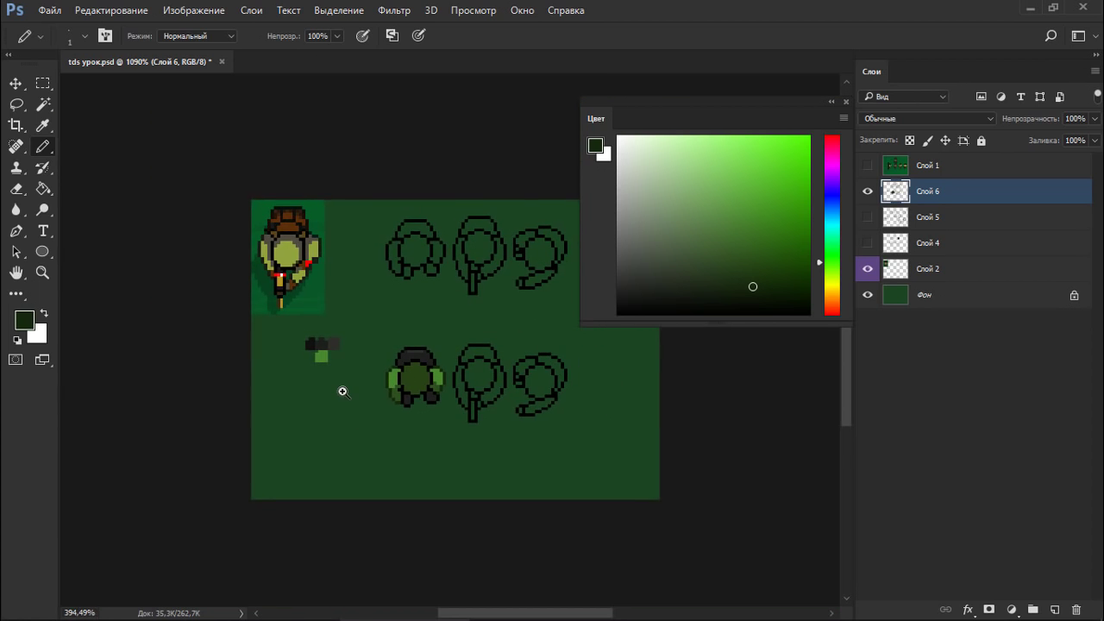
scroll(345, 387, up, 4)
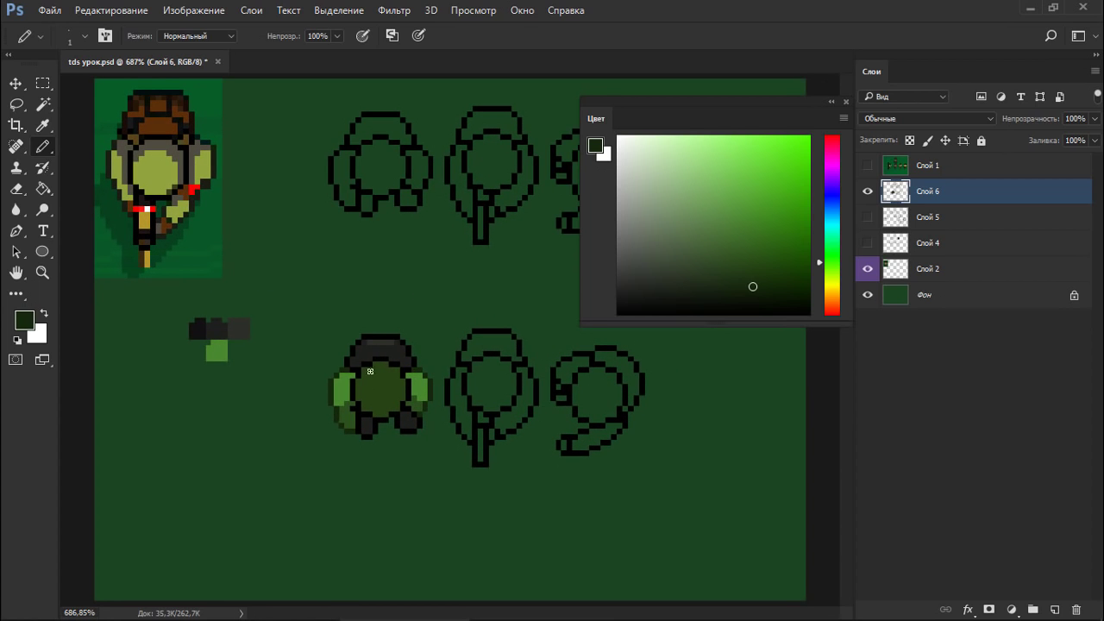
alt+click(385, 386)
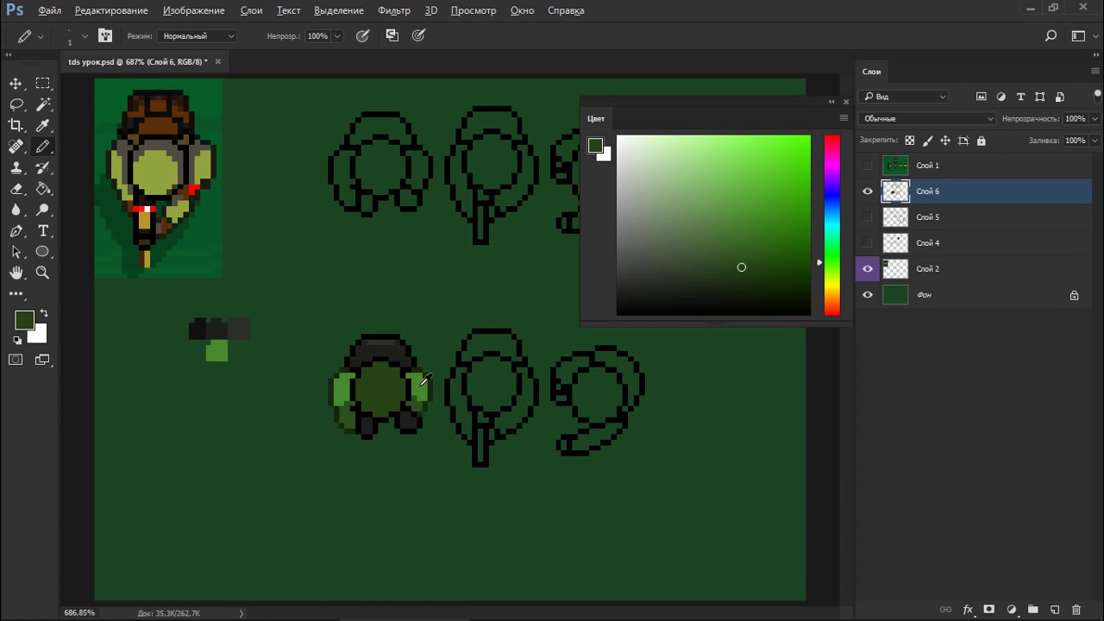
alt+click(424, 379)
key(g)
click(415, 389)
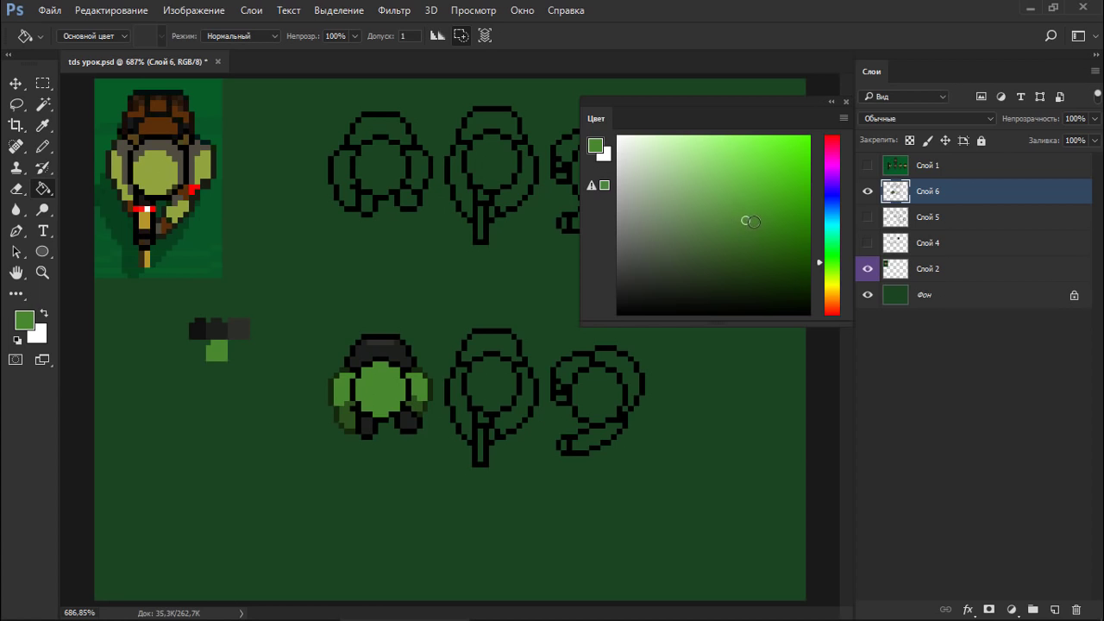
mouse_move(745, 216)
mouse_down()
mouse_move(738, 198)
mouse_move(774, 195)
mouse_up()
click(379, 390)
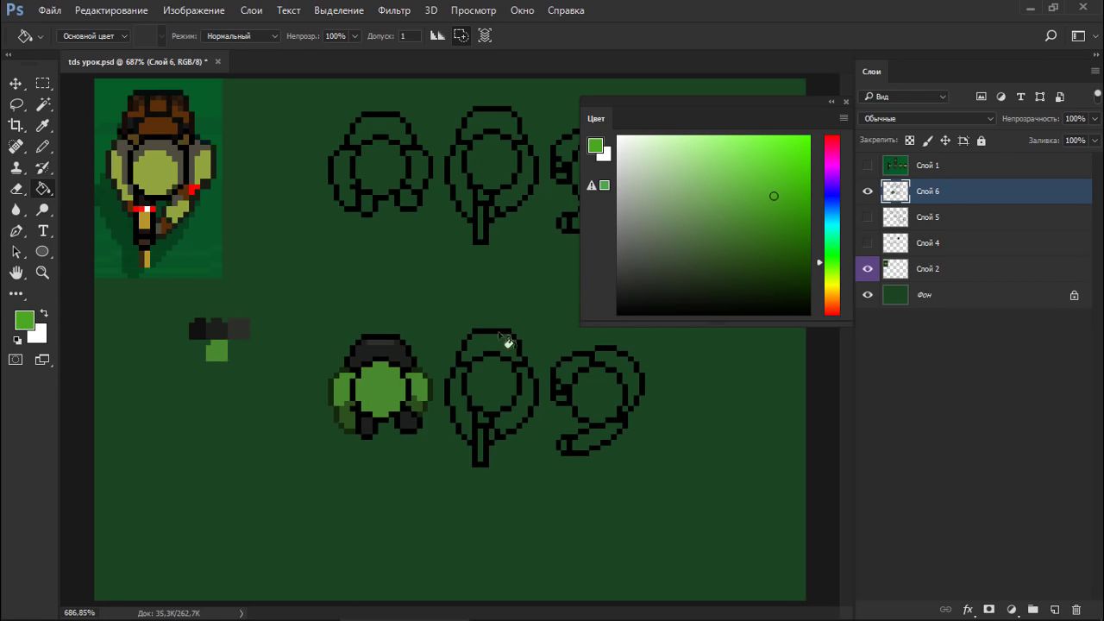
Refill the first lower figure's head with a mid green close to the arms' and recolour the head's outline dark green.
click(384, 392)
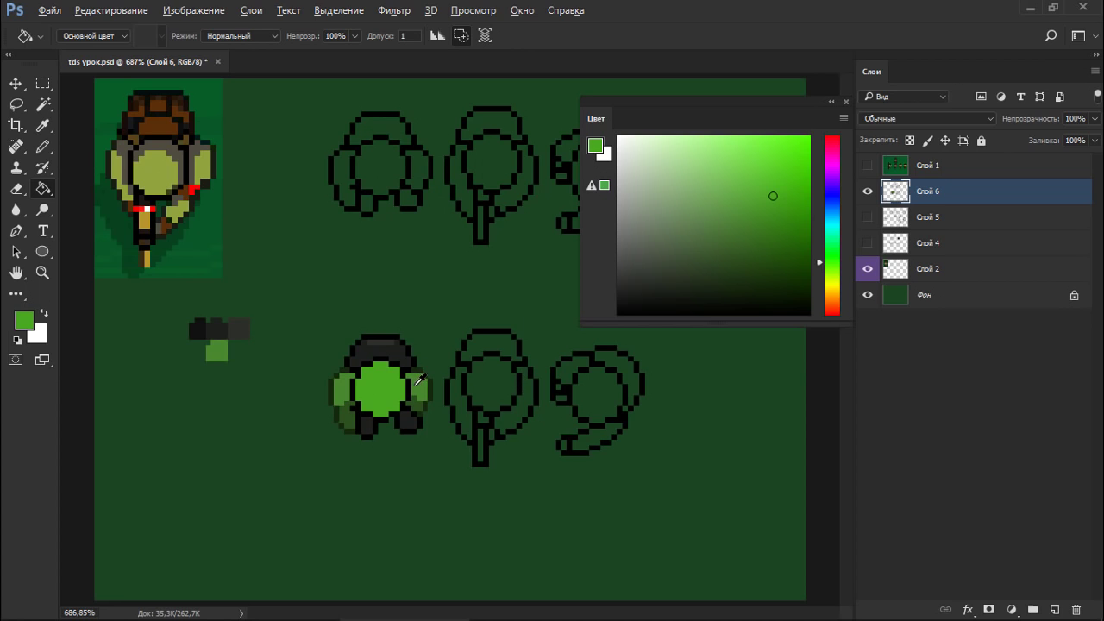
alt+click(417, 384)
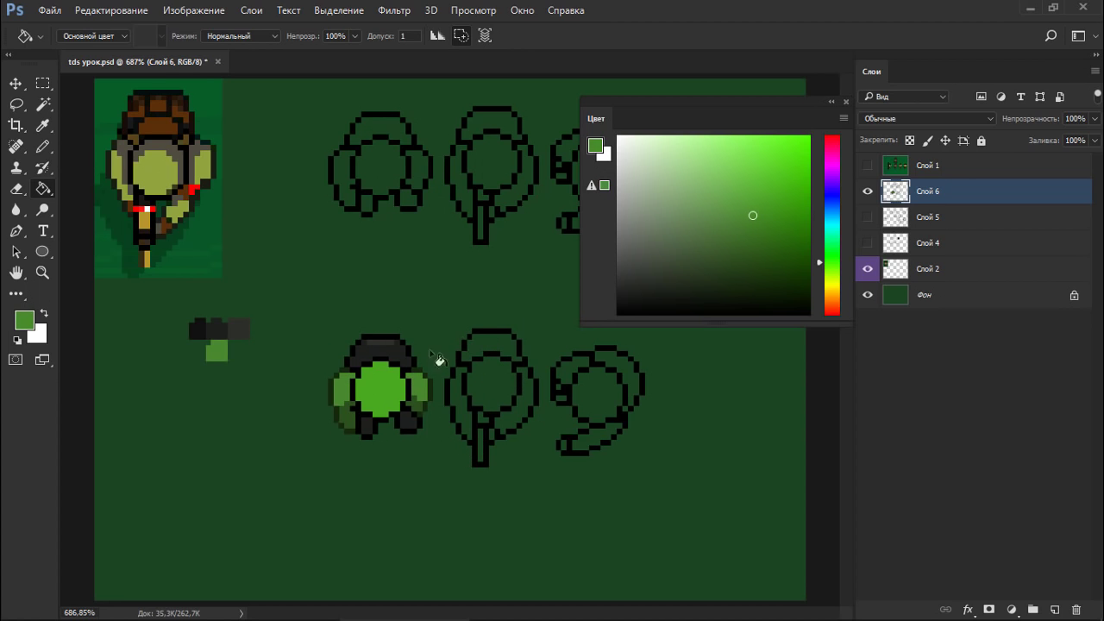
click(384, 393)
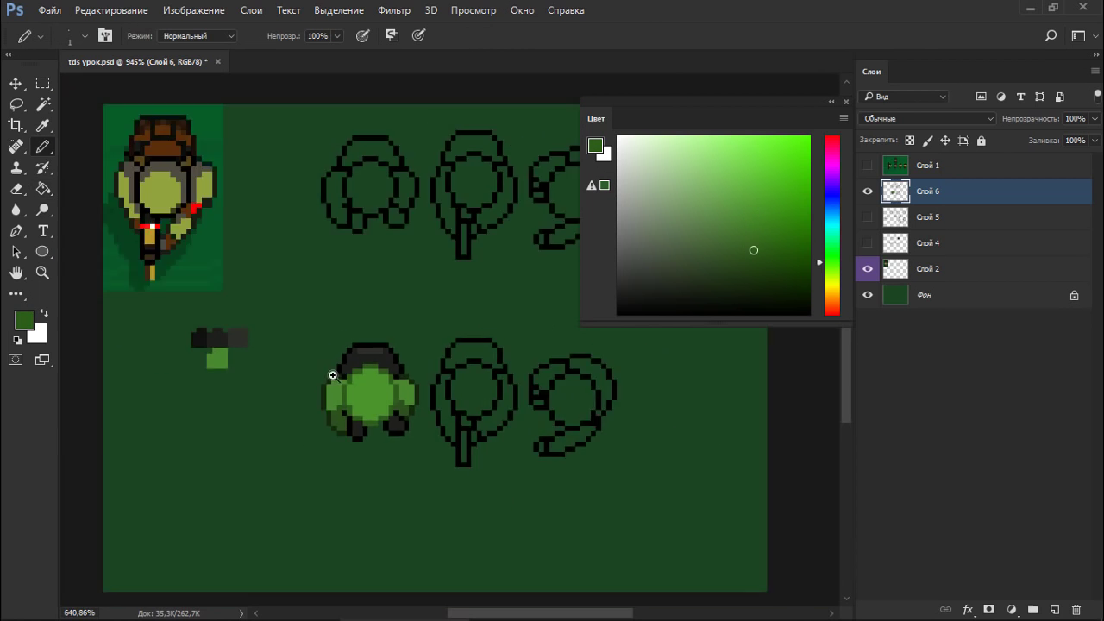
drag(333, 375, 304, 384)
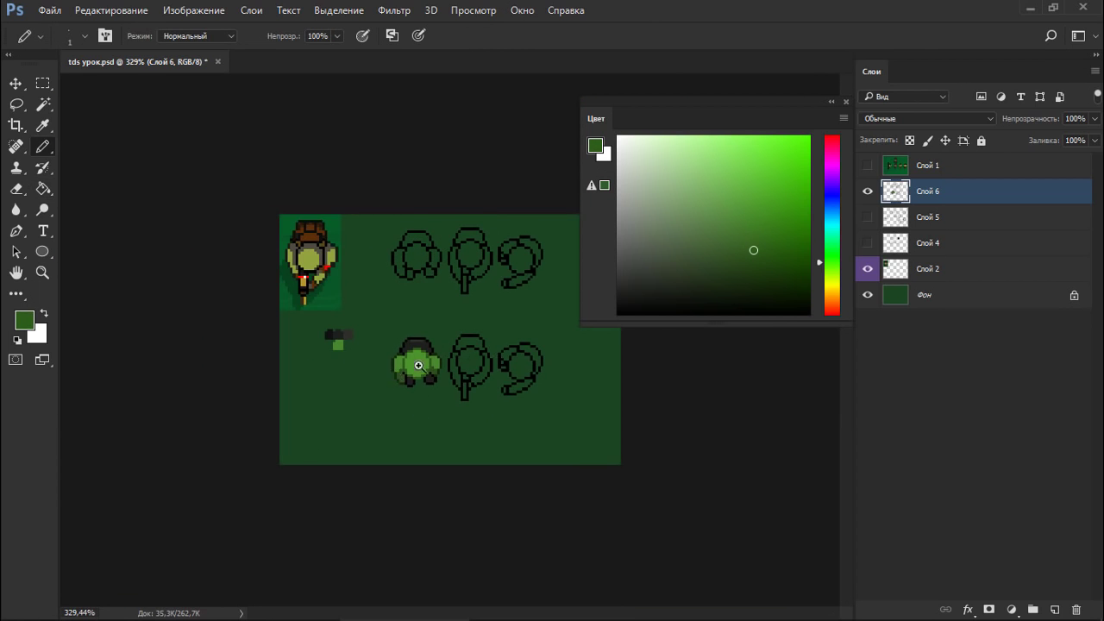
drag(419, 365, 457, 345)
Paint the outline pixels where the first lower figure's head meets the hat and arms with a very dark, near-black green.
alt+click(387, 354)
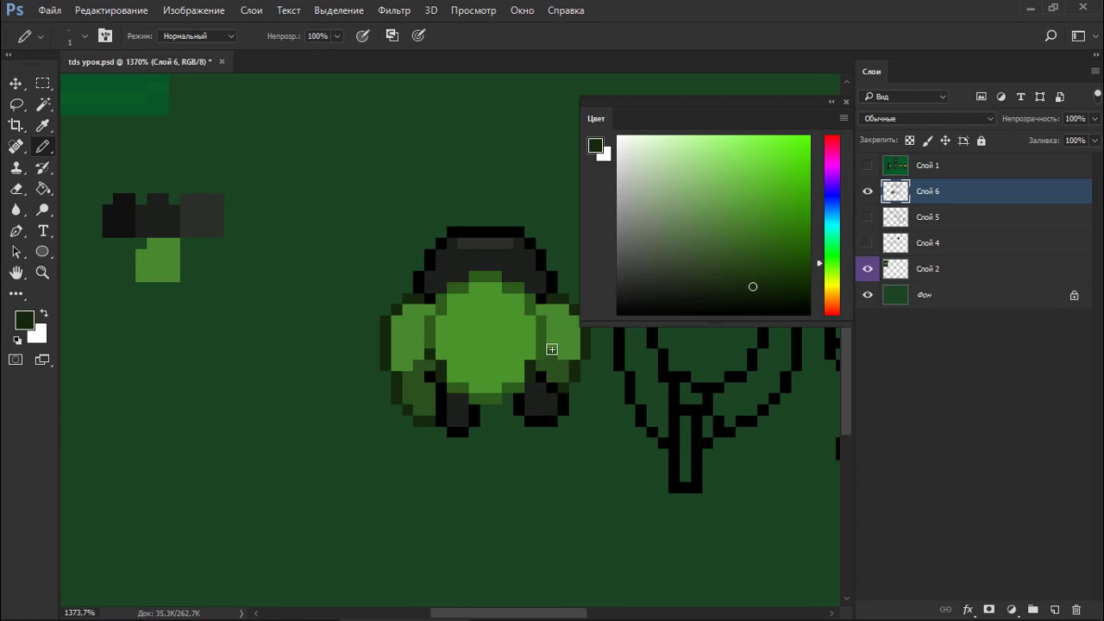
scroll(546, 379, down, 5)
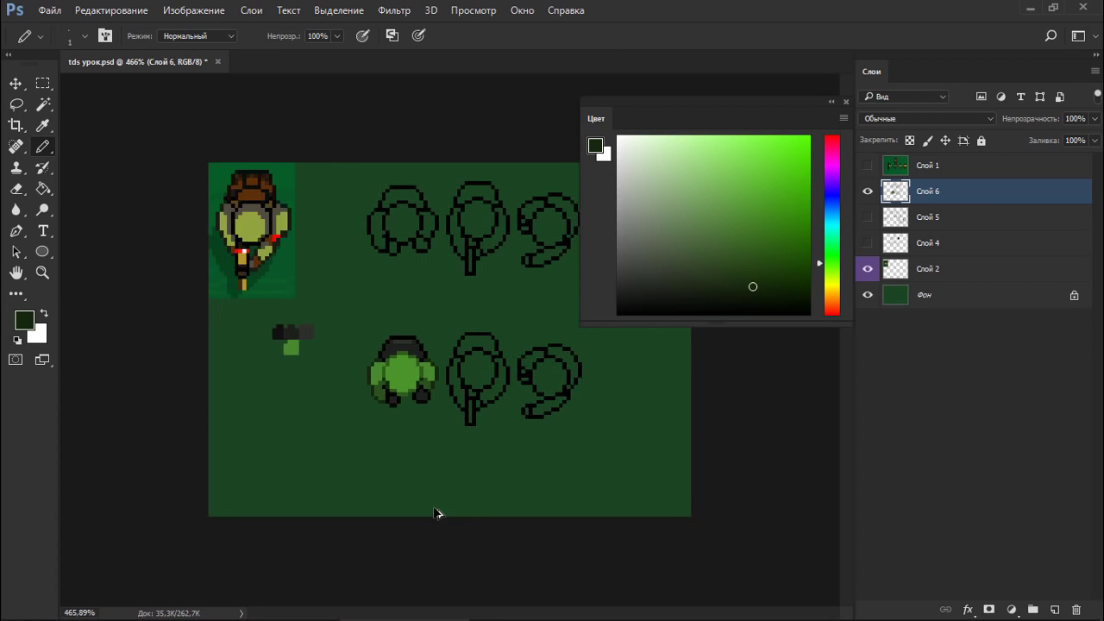
scroll(421, 350, up, 4)
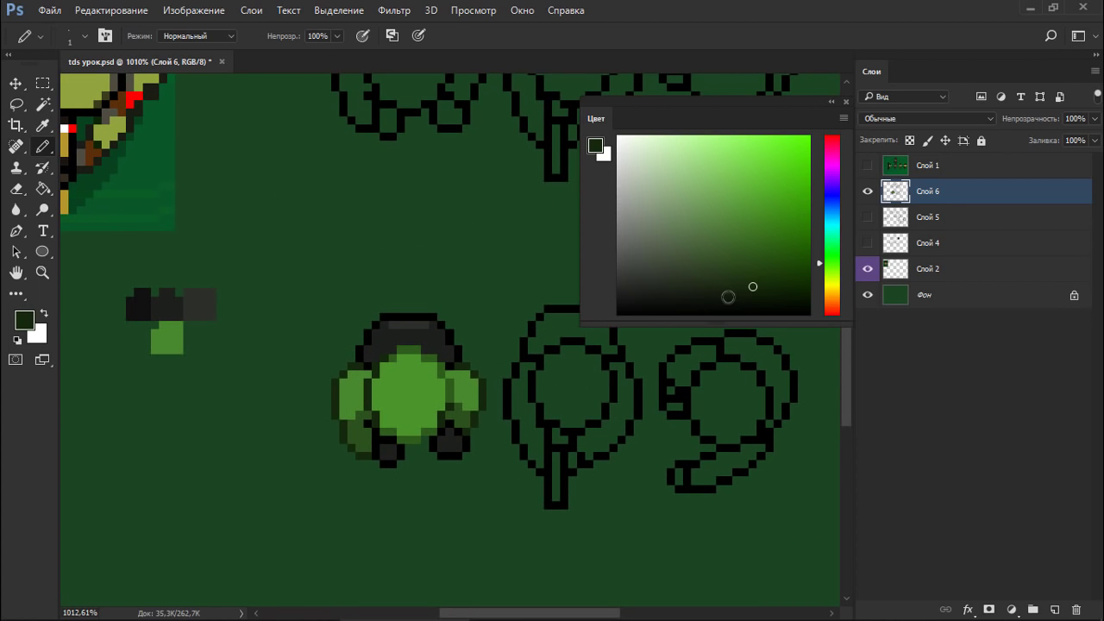
click(740, 296)
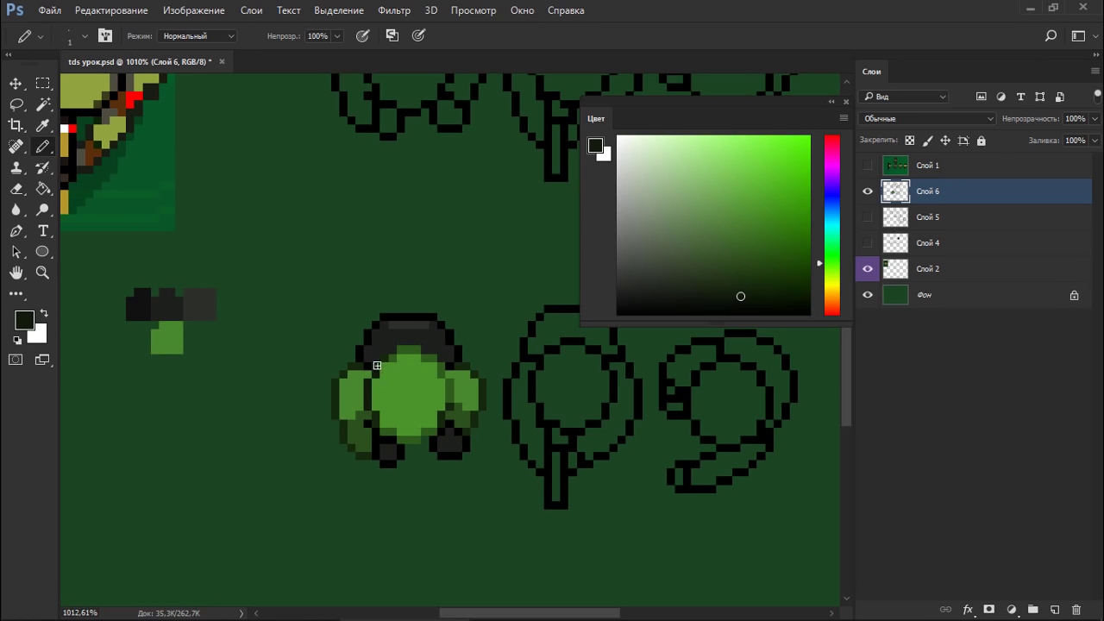
drag(403, 350, 418, 350)
scroll(472, 367, down, 4)
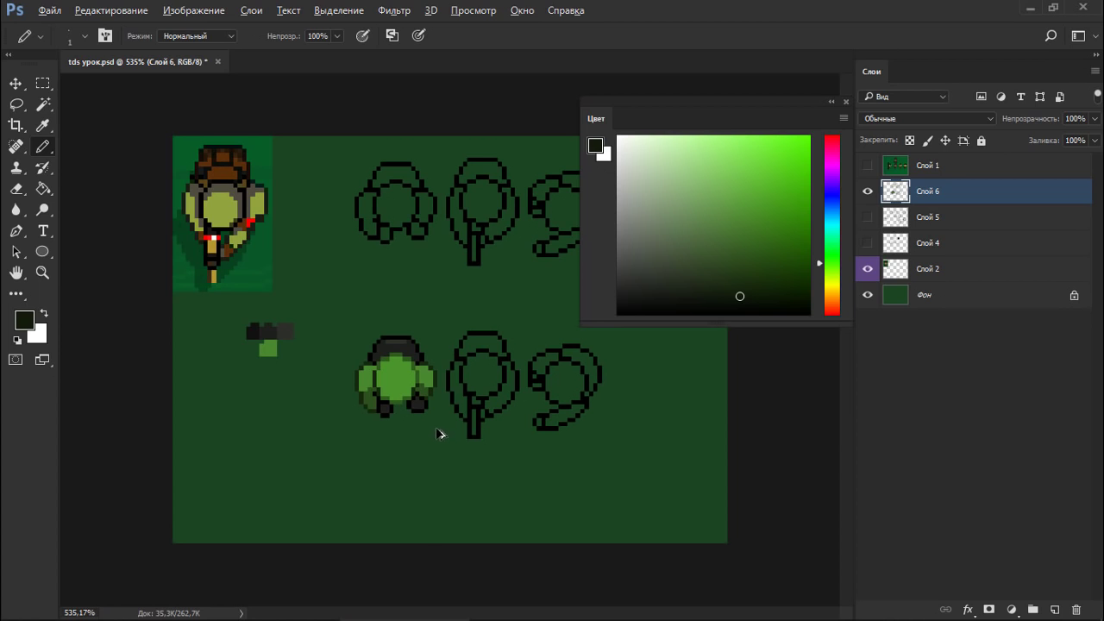
scroll(362, 396, up, 5)
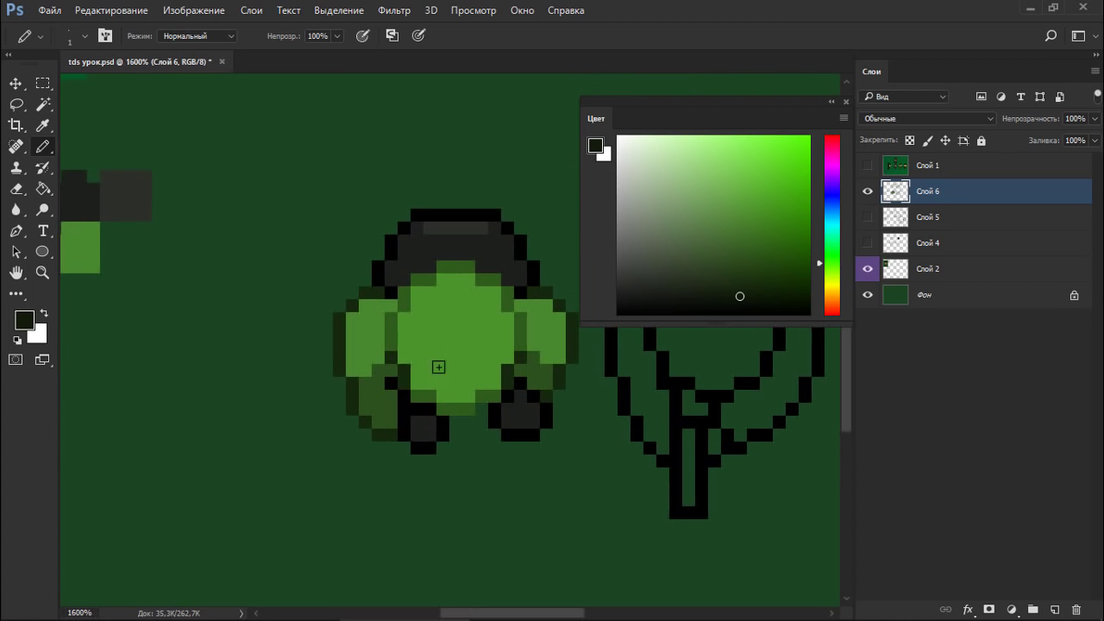
click(410, 377)
alt+click(488, 394)
drag(441, 377, 417, 380)
Fill the shaded lower parts of both arms with a darker green and retouch a pixel beside the head with the arm green.
alt+click(390, 385)
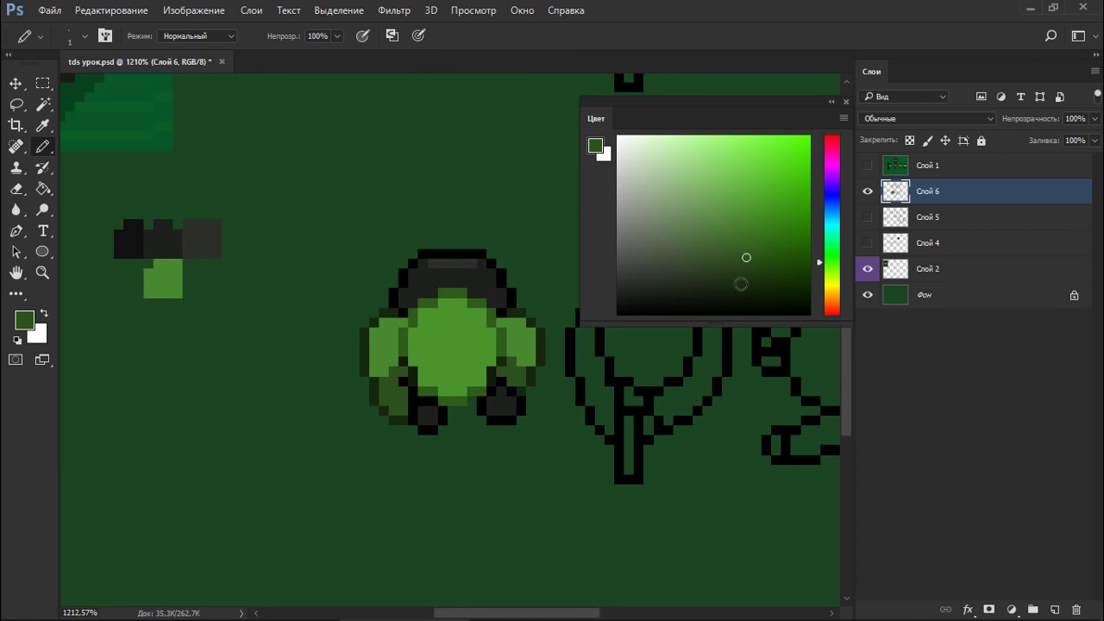
click(746, 264)
key(g)
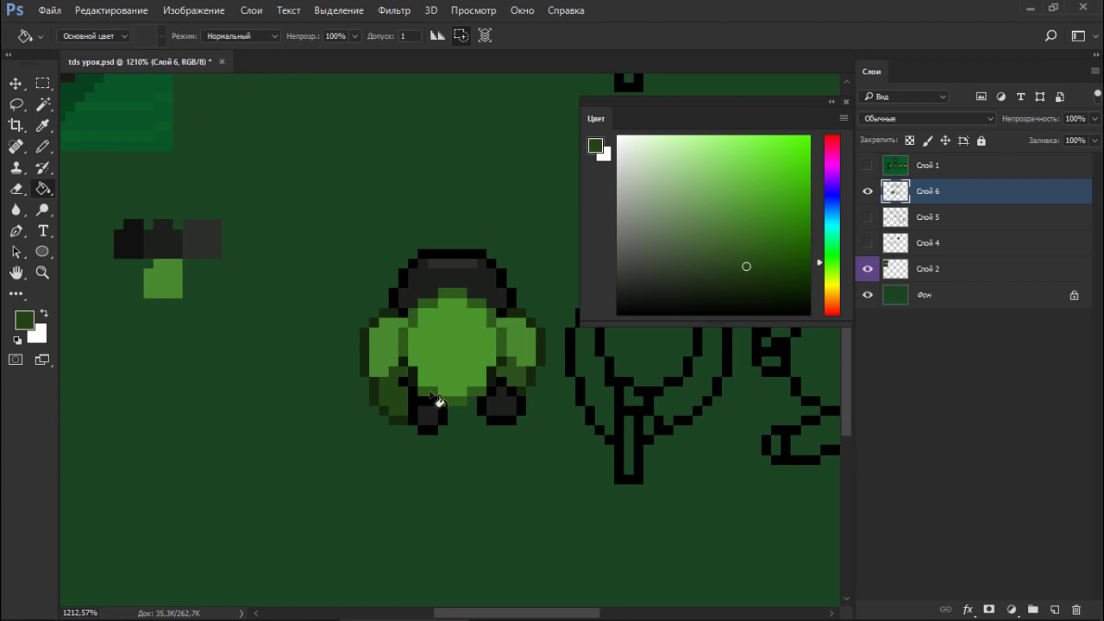
click(521, 391)
key(b)
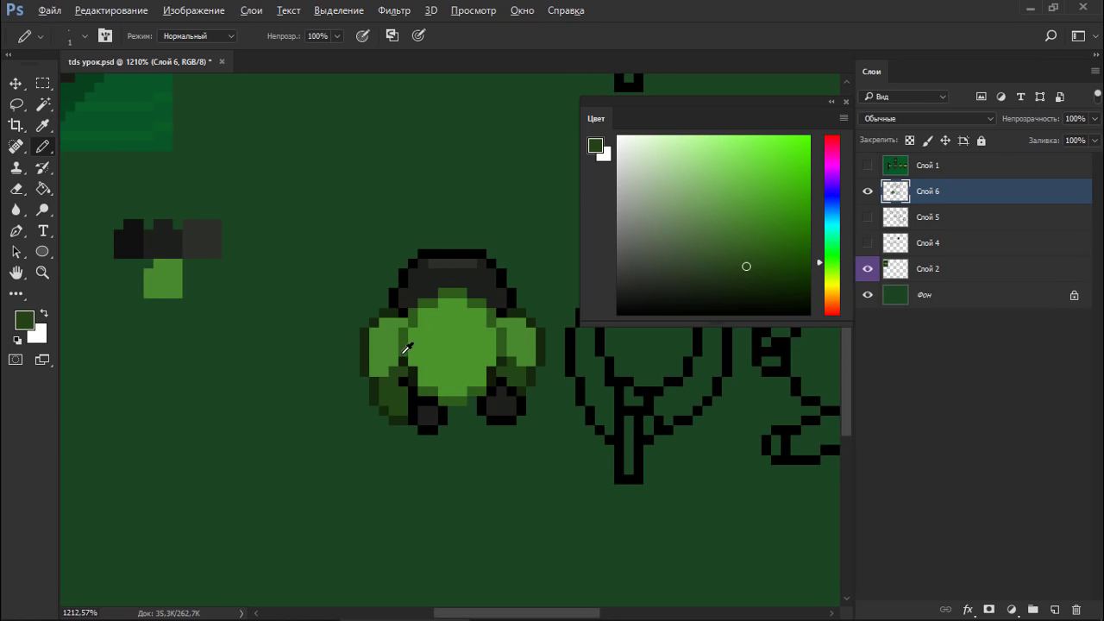
alt+click(403, 353)
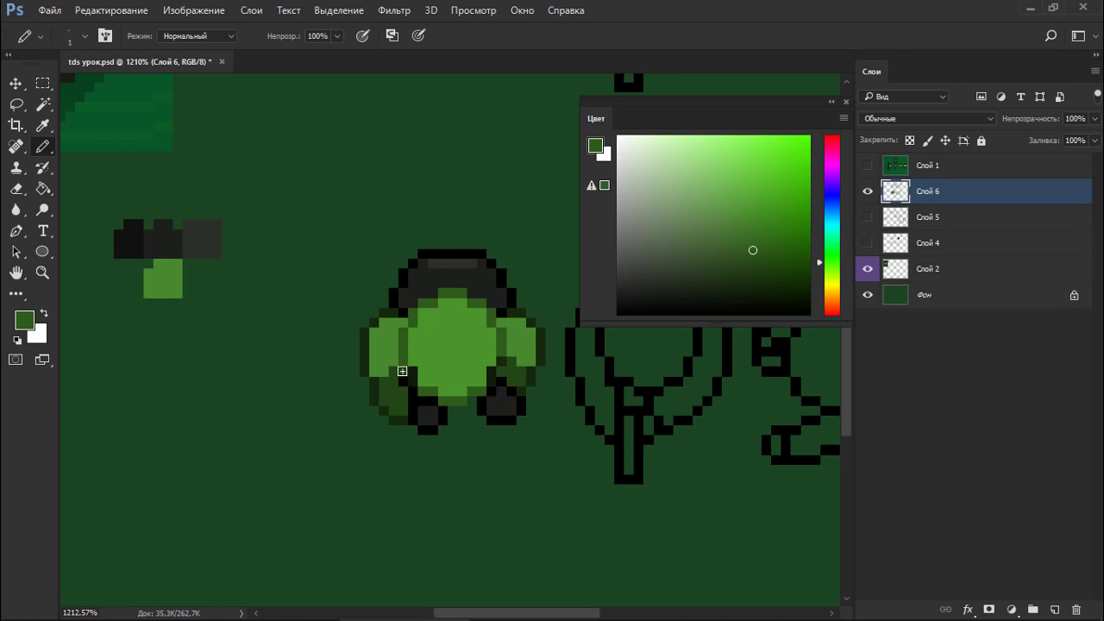
alt+click(393, 360)
click(400, 371)
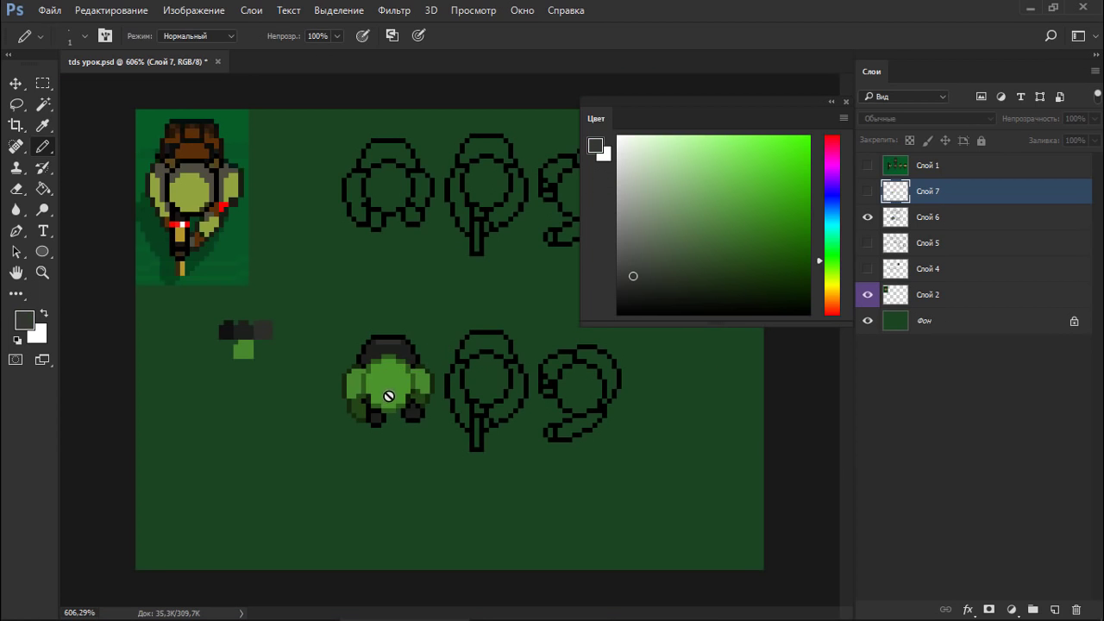
click(920, 219)
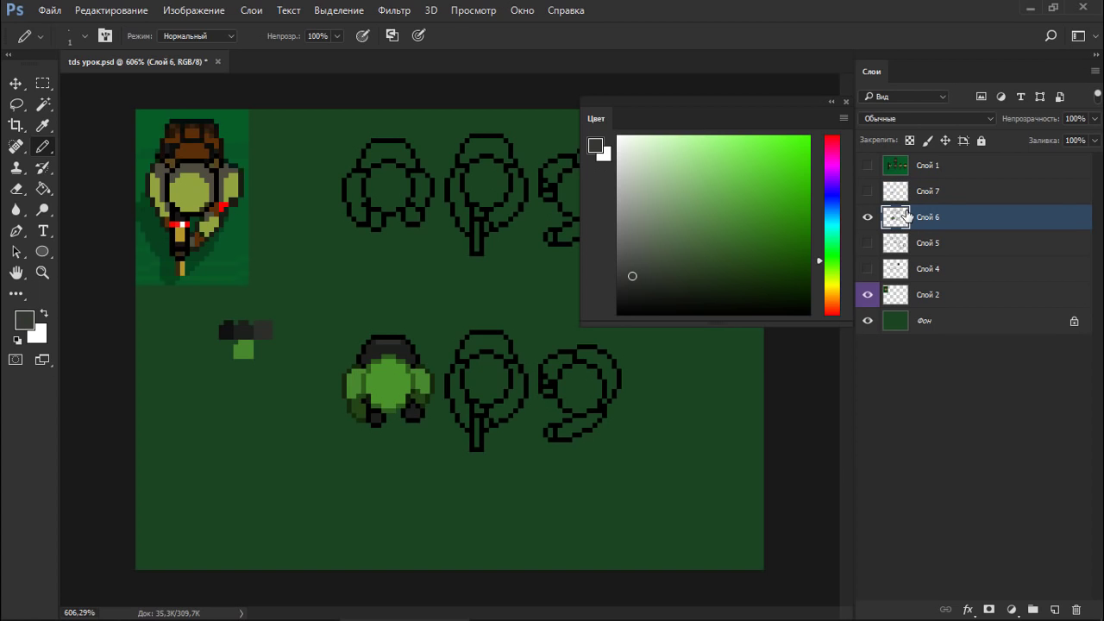
key(ctrl+j)
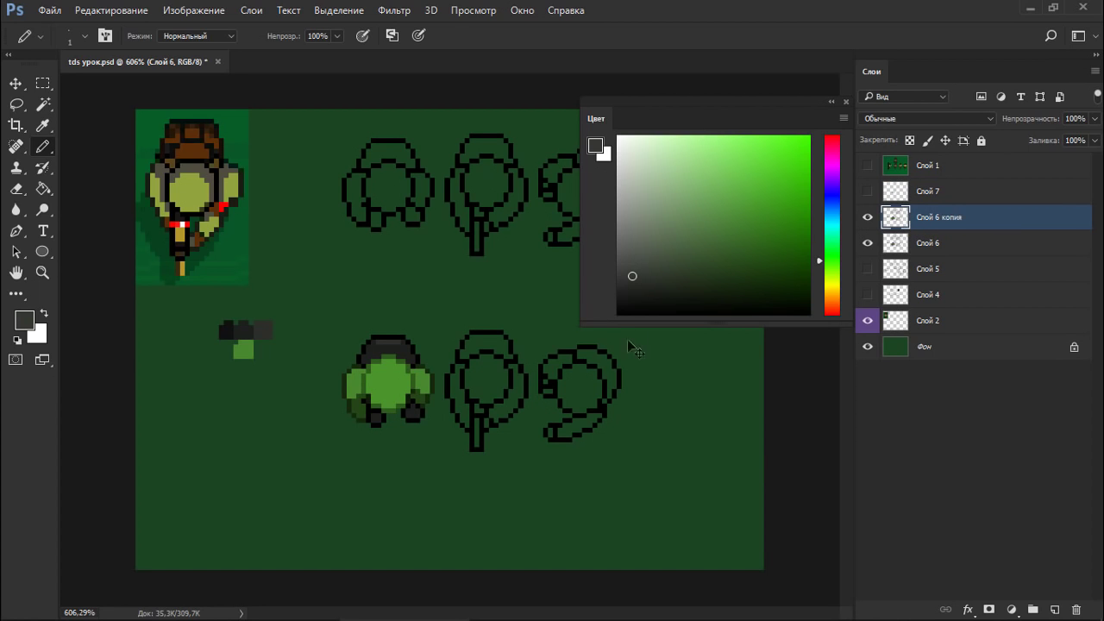
key(v)
drag(399, 369, 384, 345)
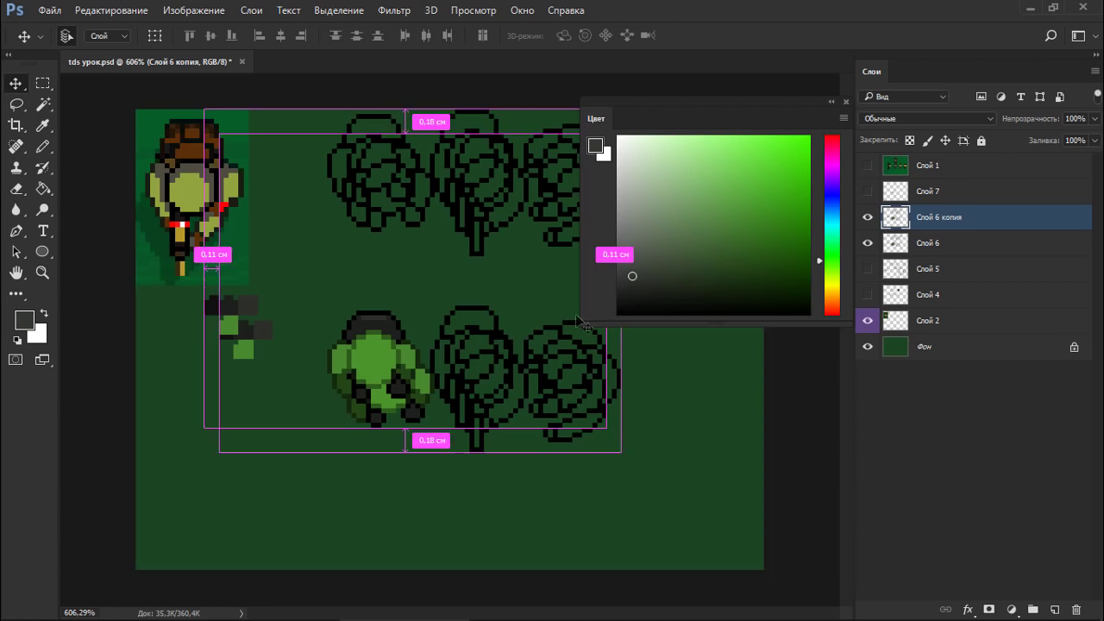
key(ctrl+z)
key(Delete)
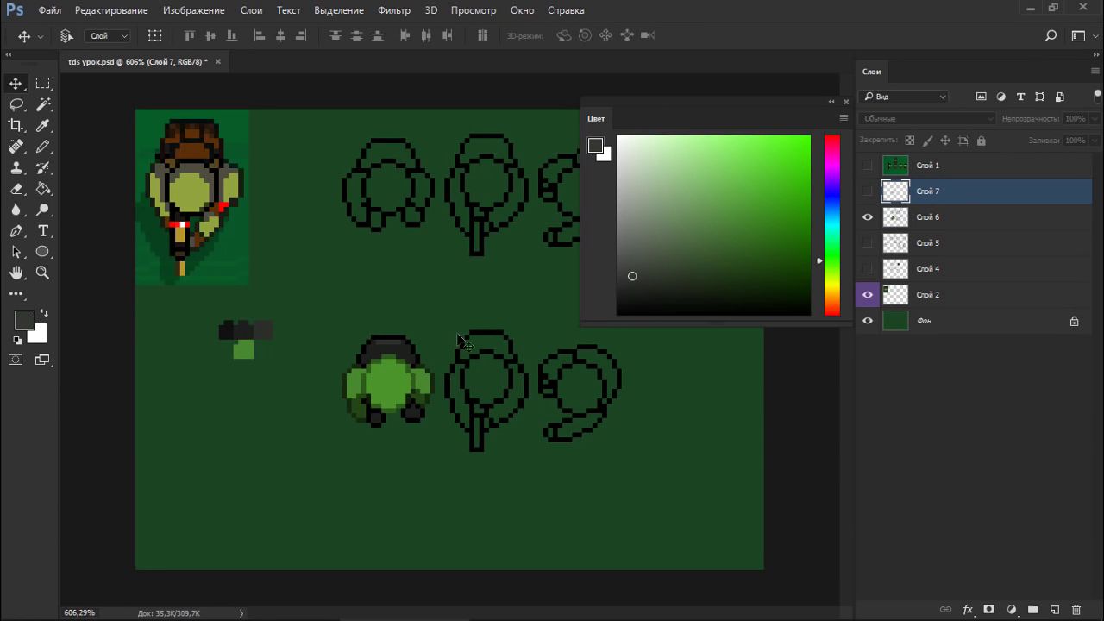
Copy the coloured first lower figure from Слой 6 onto its own layer and move the copy below and left of the original.
key(m)
drag(332, 317, 440, 437)
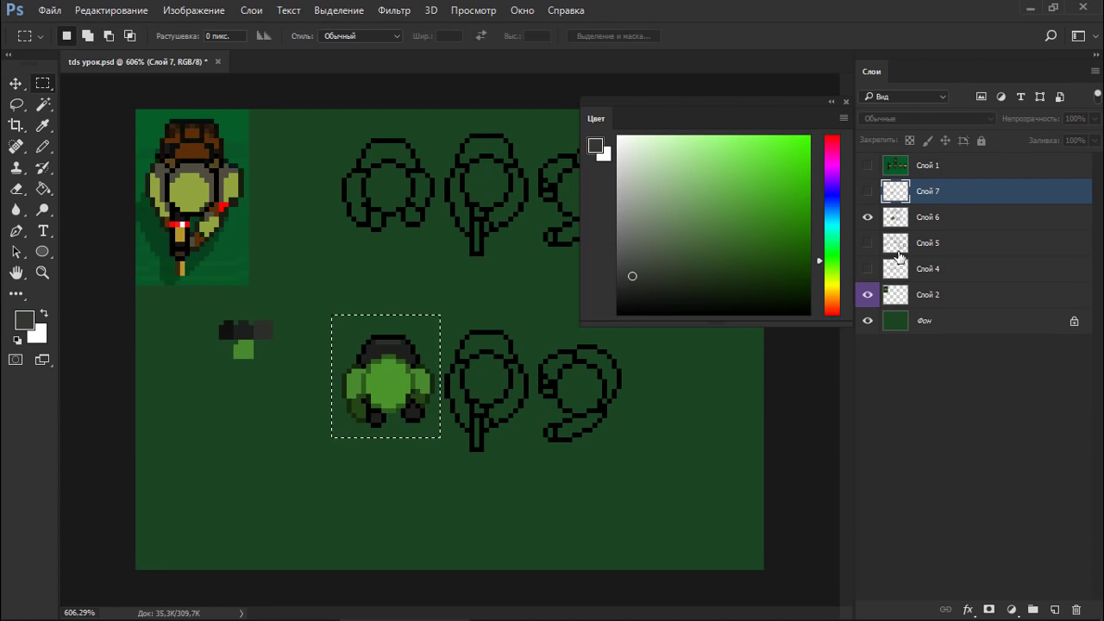
click(926, 223)
key(ctrl+j)
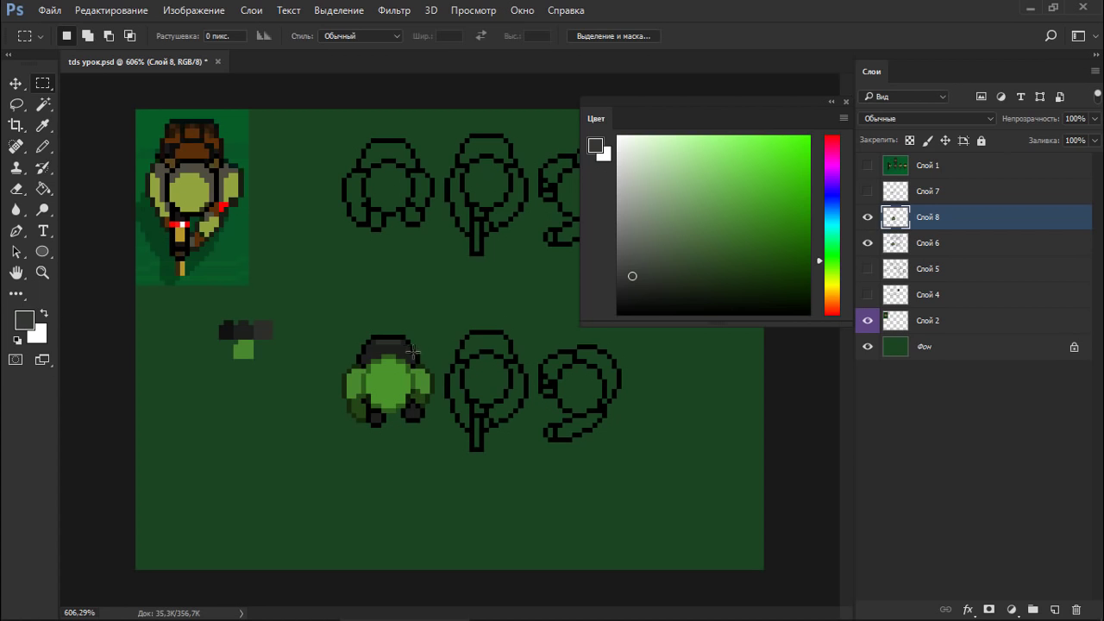
key(v)
drag(413, 352, 319, 447)
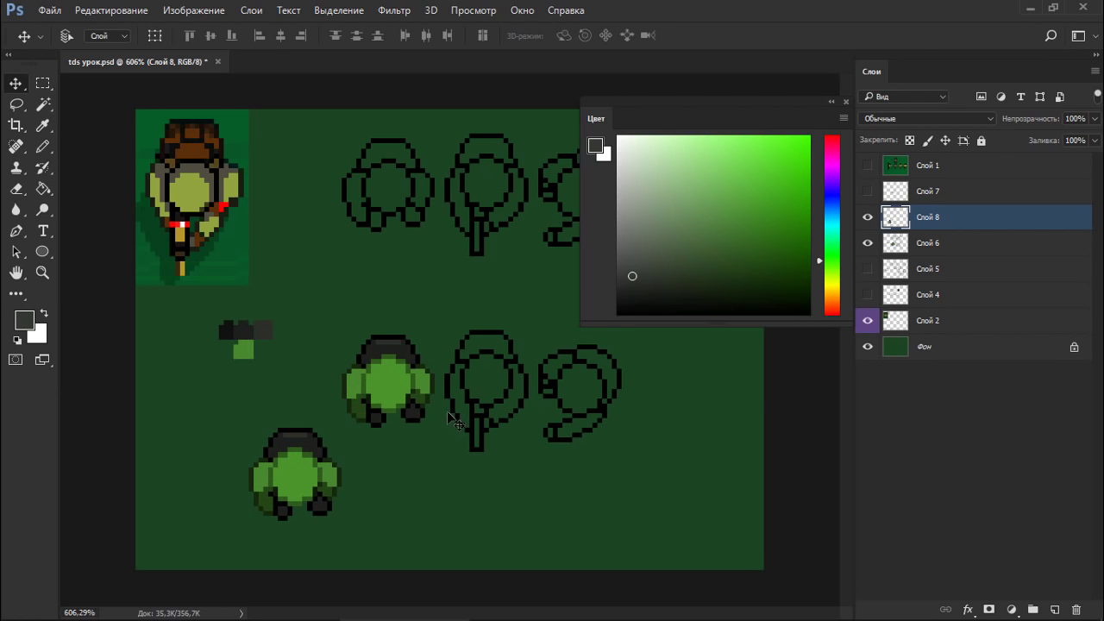
Turn the copied figure into a solid black silhouette with Hue/Saturation by setting its lightness to -100.
key(ctrl+u)
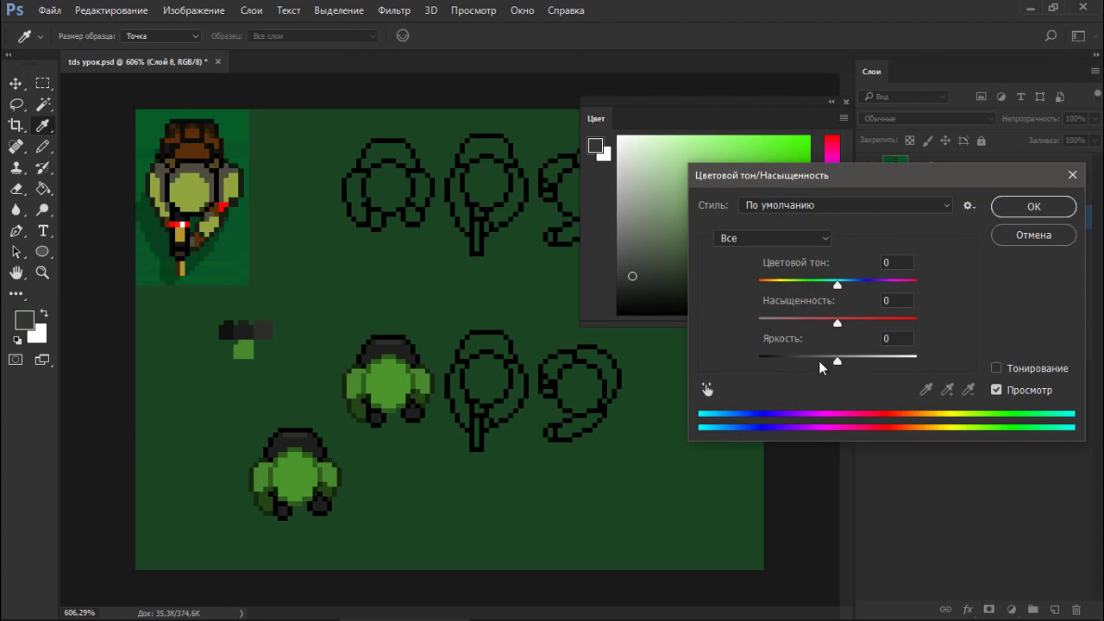
drag(819, 367, 677, 363)
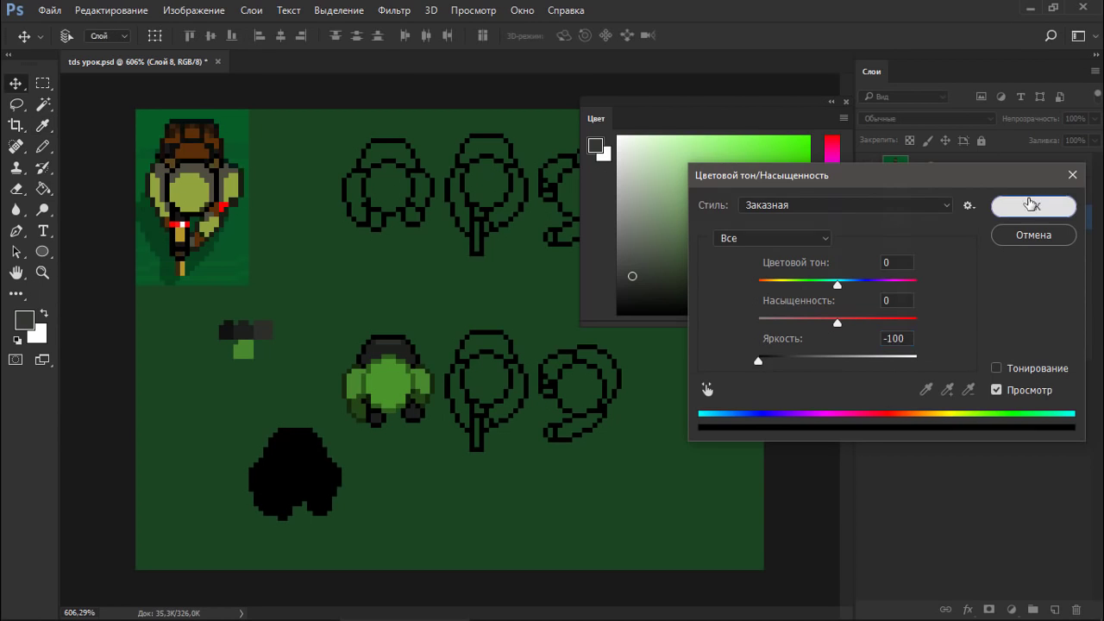
click(1037, 200)
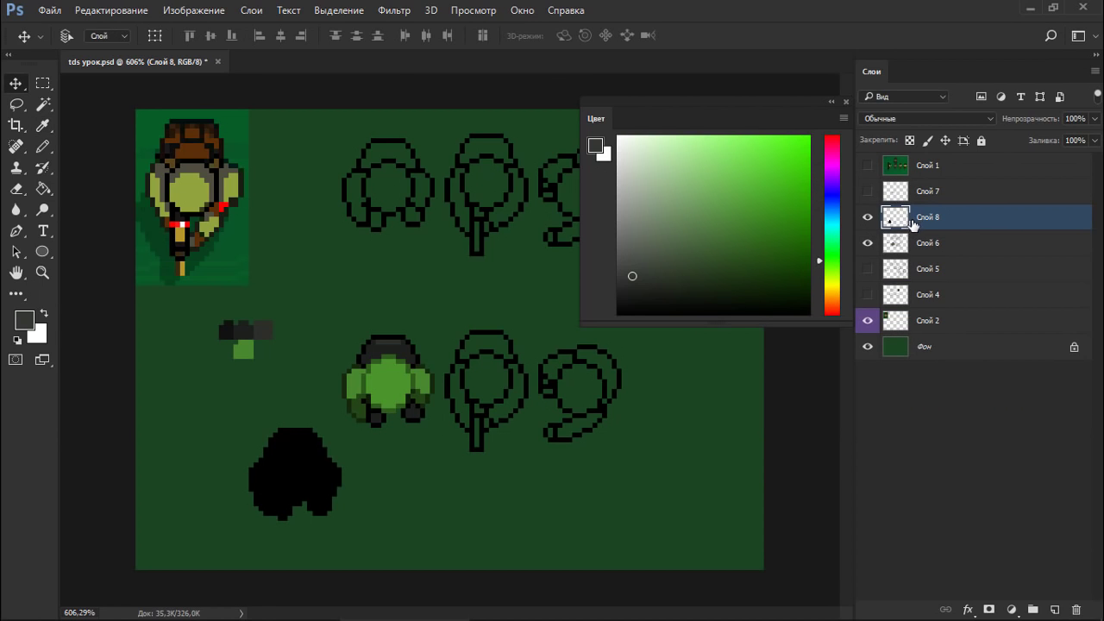
Place the silhouette's layer beneath Слой 6 and offset the silhouette up and to the left behind the coloured figure.
drag(913, 224, 907, 253)
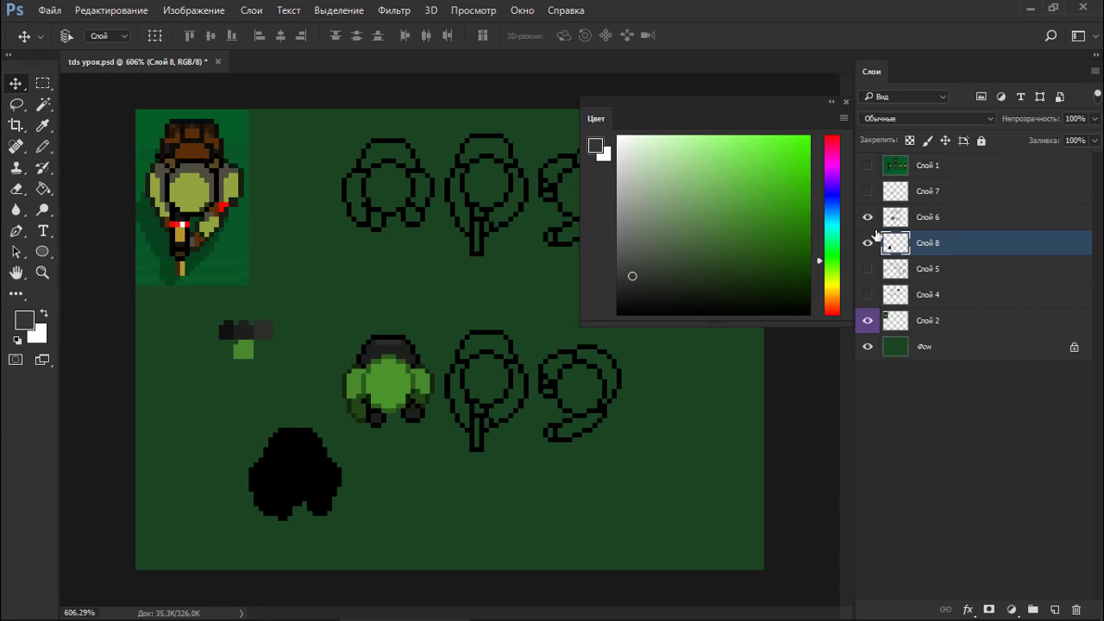
drag(317, 485, 371, 357)
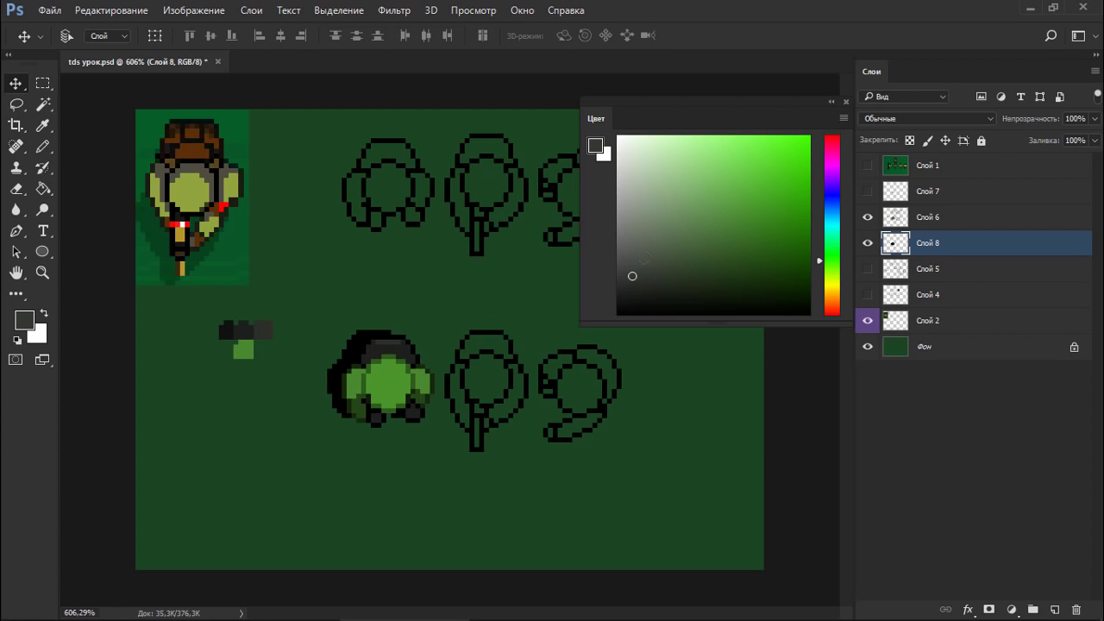
key(Up)
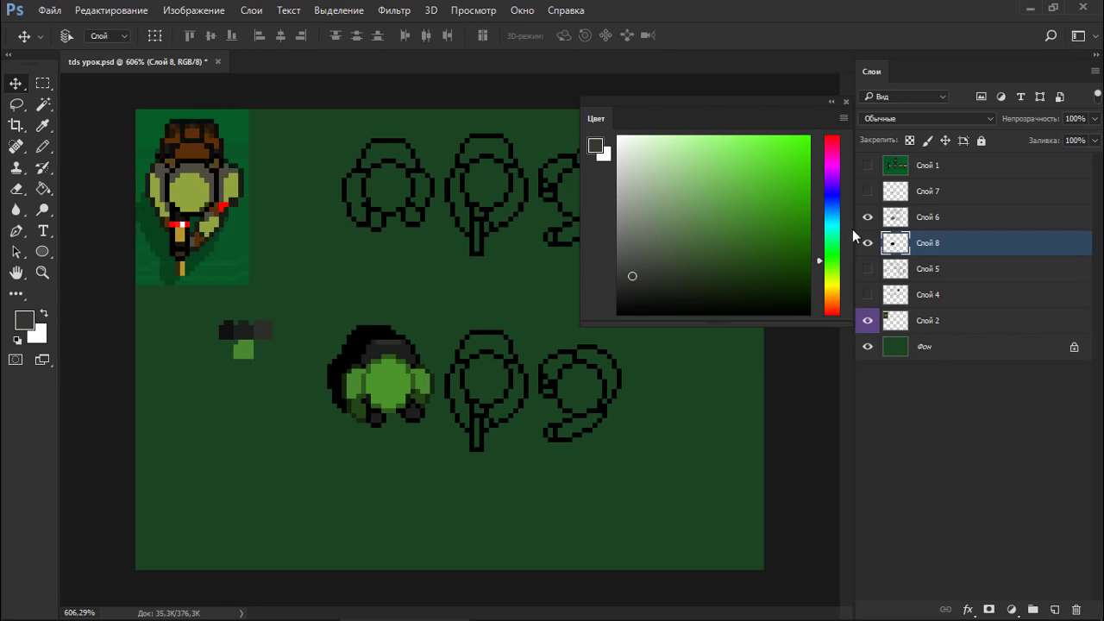
Reduce the silhouette layer's opacity to 24% and adjust the shadow's position behind the figure.
click(1093, 118)
drag(1078, 139, 1040, 144)
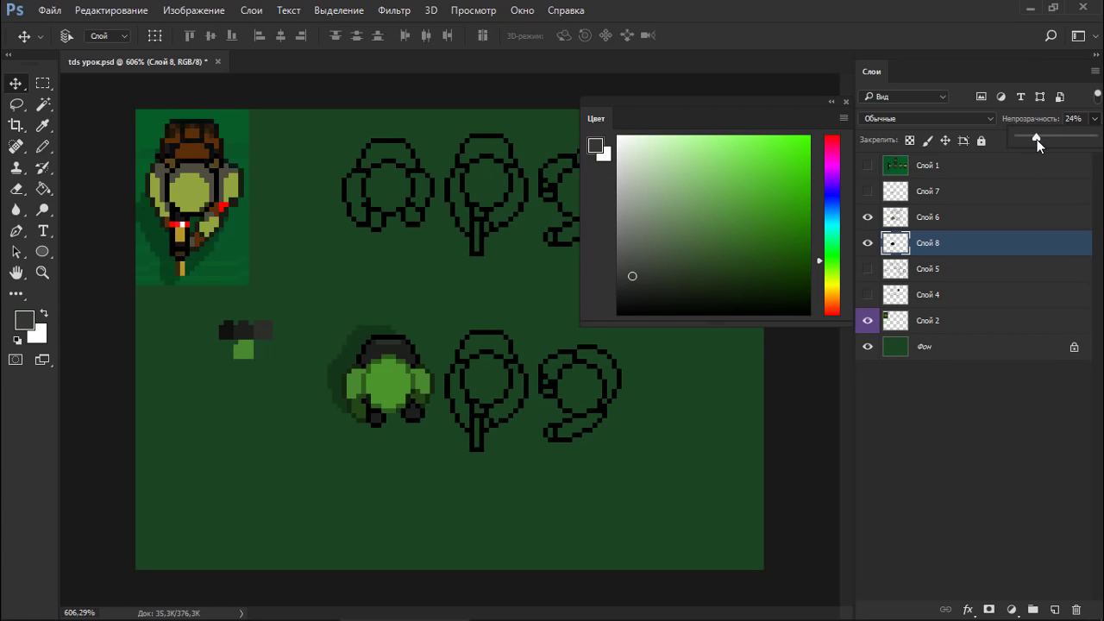
drag(389, 321, 401, 321)
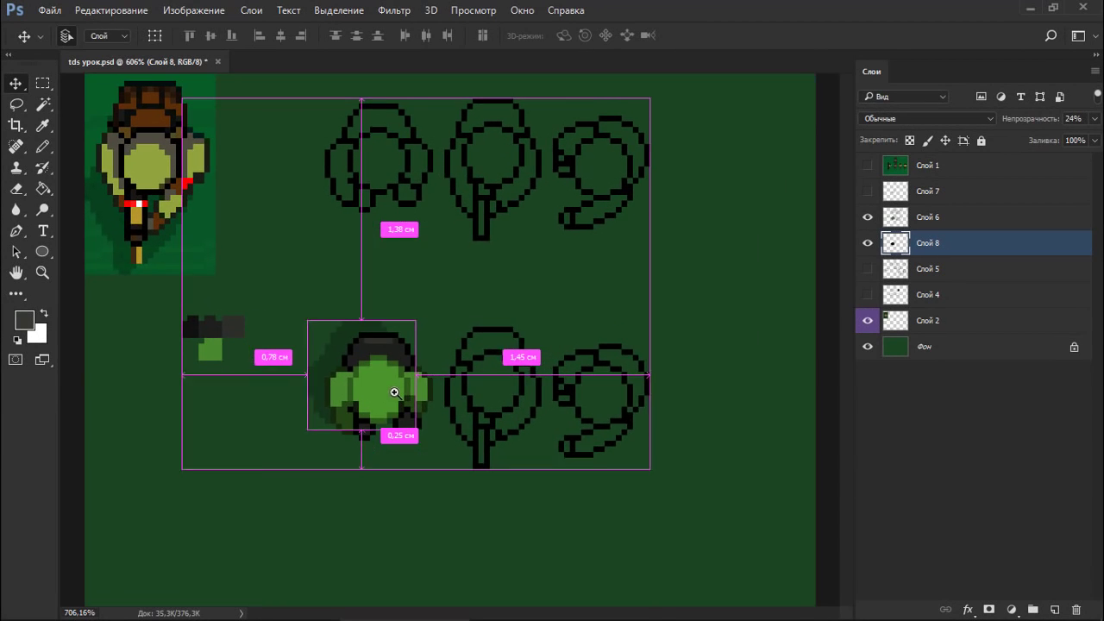
Duplicate the coloured figure within Слой 6, without its shadow, and place the copy below the colour swatches.
key(b)
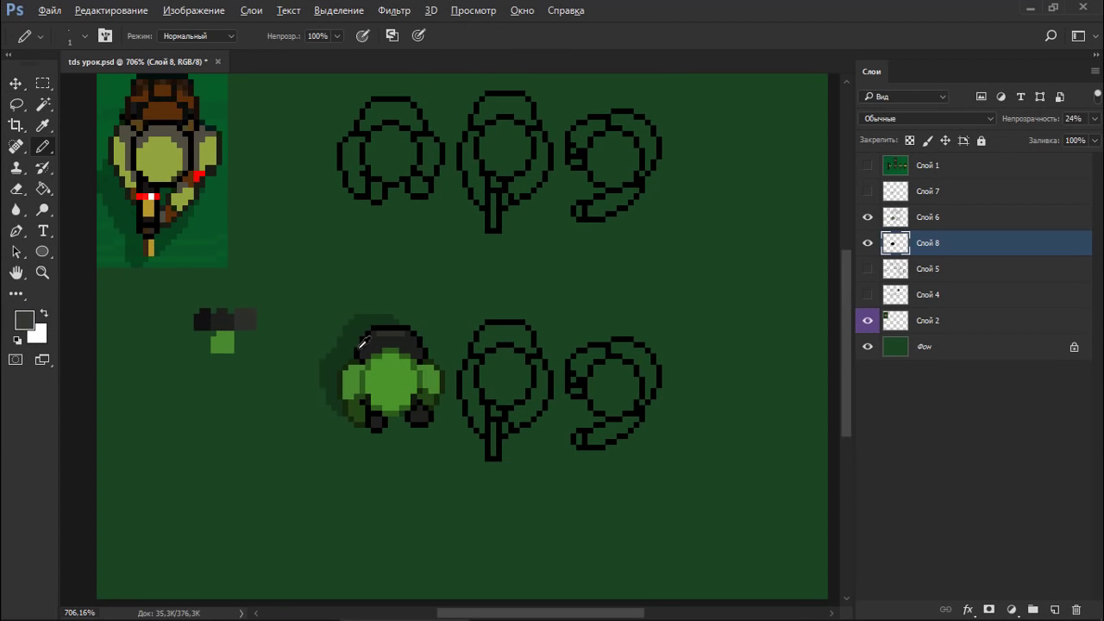
alt+click(360, 348)
scroll(357, 355, up, 1)
key(m)
drag(322, 292, 465, 472)
drag(402, 396, 185, 500)
key(ctrl+z)
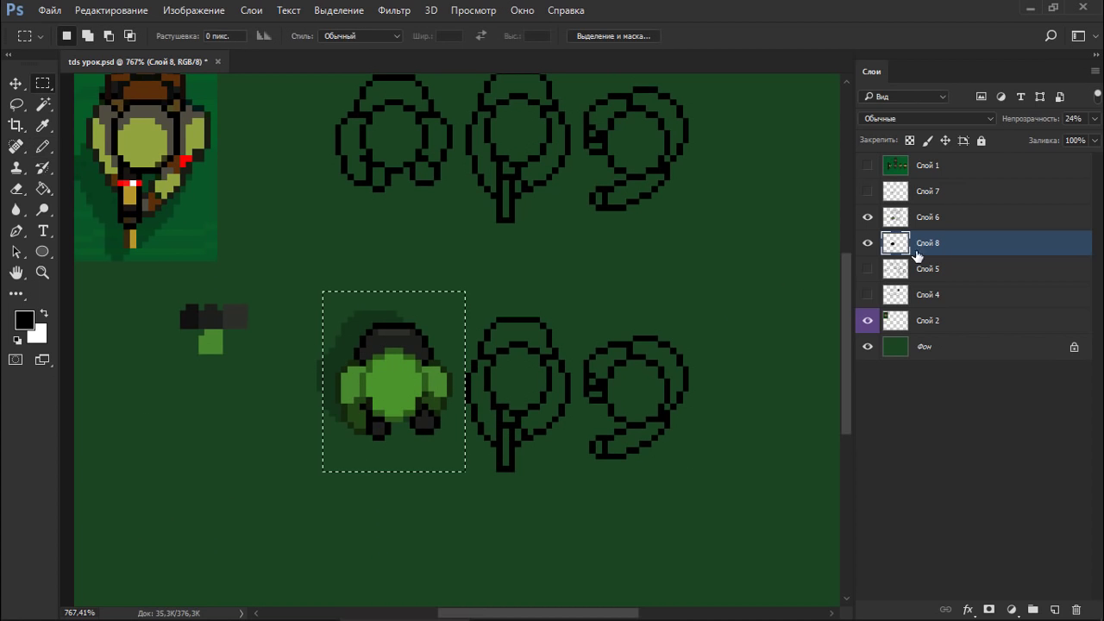
click(1001, 217)
drag(362, 400, 176, 506)
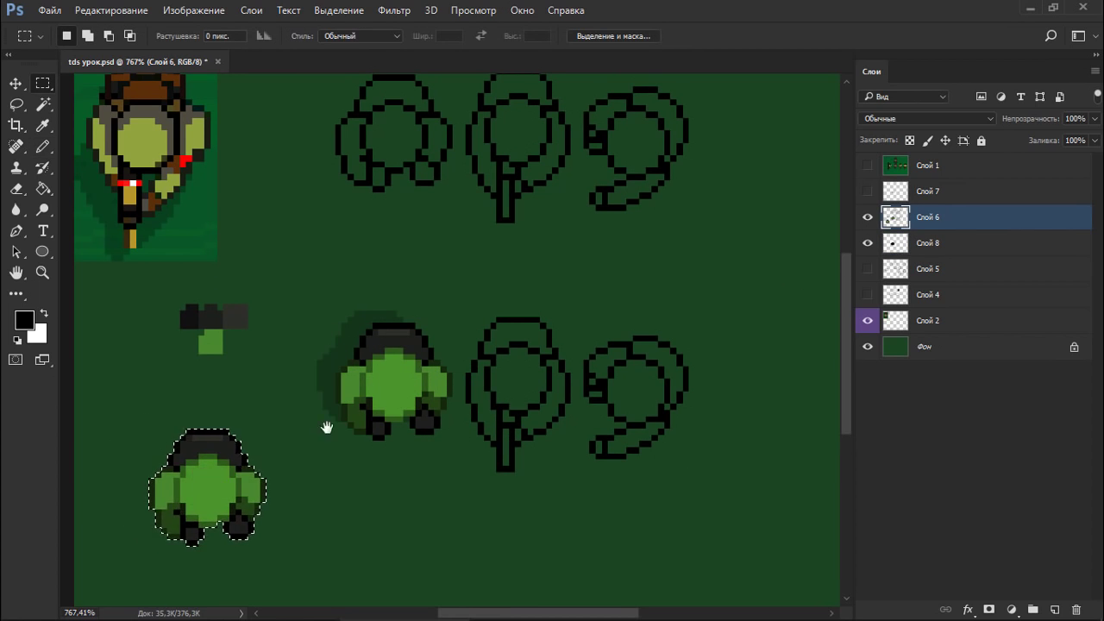
drag(327, 428, 508, 301)
key(ctrl+d)
Redraw the outline between the hat and the head on the copied figure in black with the Pencil.
scroll(365, 345, up, 8)
key(b)
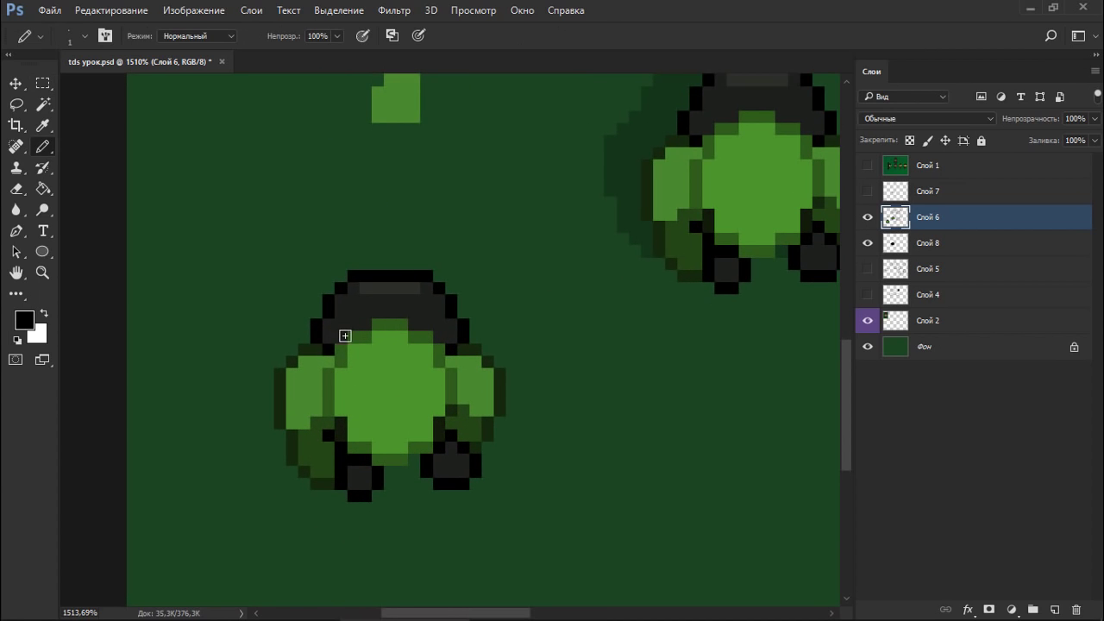
mouse_move(417, 325)
mouse_down()
mouse_move(427, 324)
mouse_move(352, 331)
mouse_move(424, 317)
mouse_move(382, 328)
mouse_move(393, 332)
mouse_move(406, 407)
mouse_up()
click(439, 336)
drag(280, 450, 385, 429)
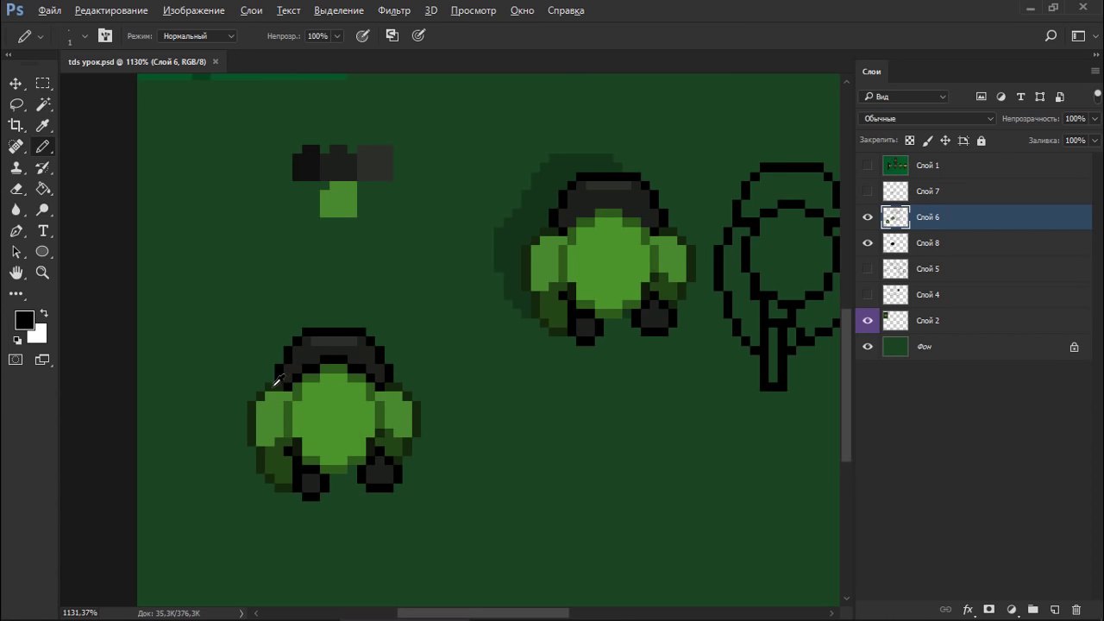
Draw dark green inner edges on both arms of the copied figure, separating them from the head.
alt+click(279, 386)
click(288, 396)
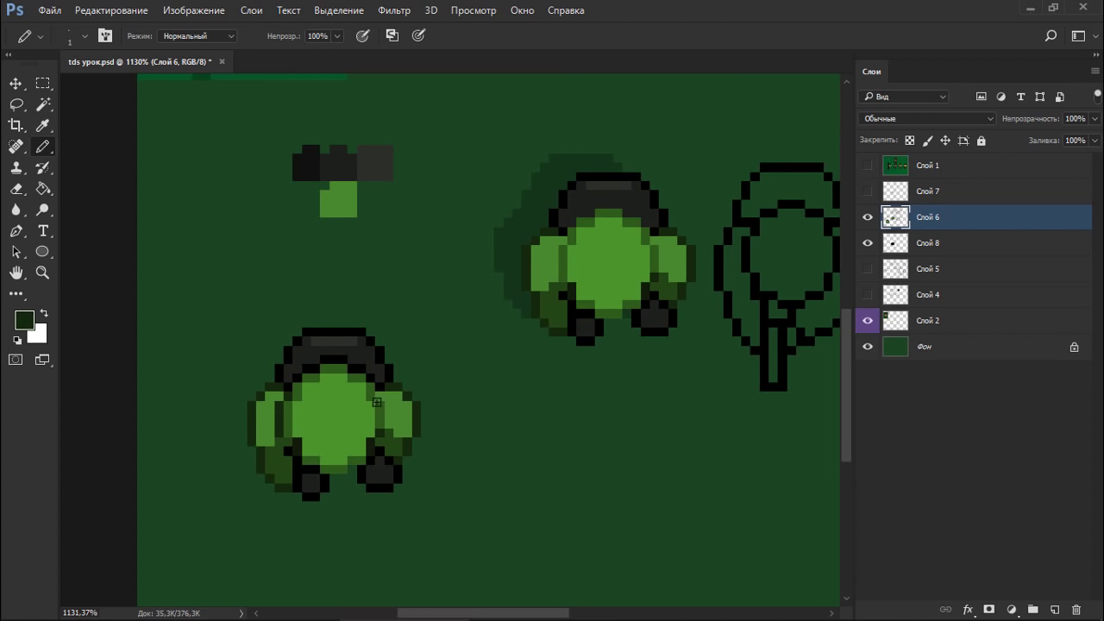
drag(381, 394, 390, 421)
key(ctrl+z)
scroll(393, 399, down, 5)
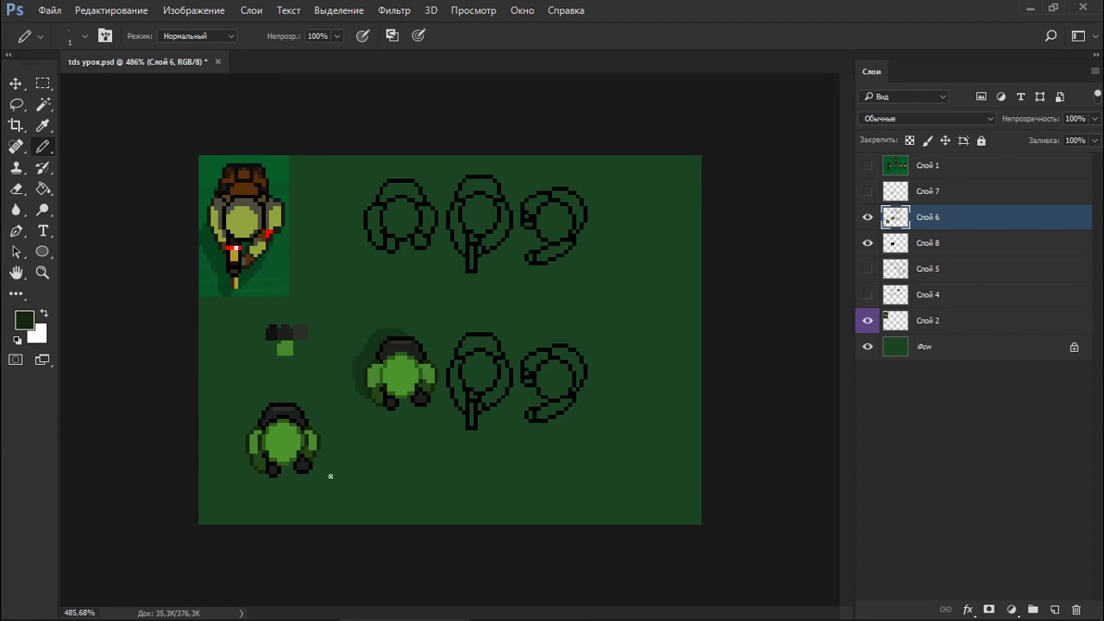
scroll(287, 466, up, 5)
Shade the lower edge of the copied figure's head and its arms with darker greens sampled from the figure.
alt+click(248, 405)
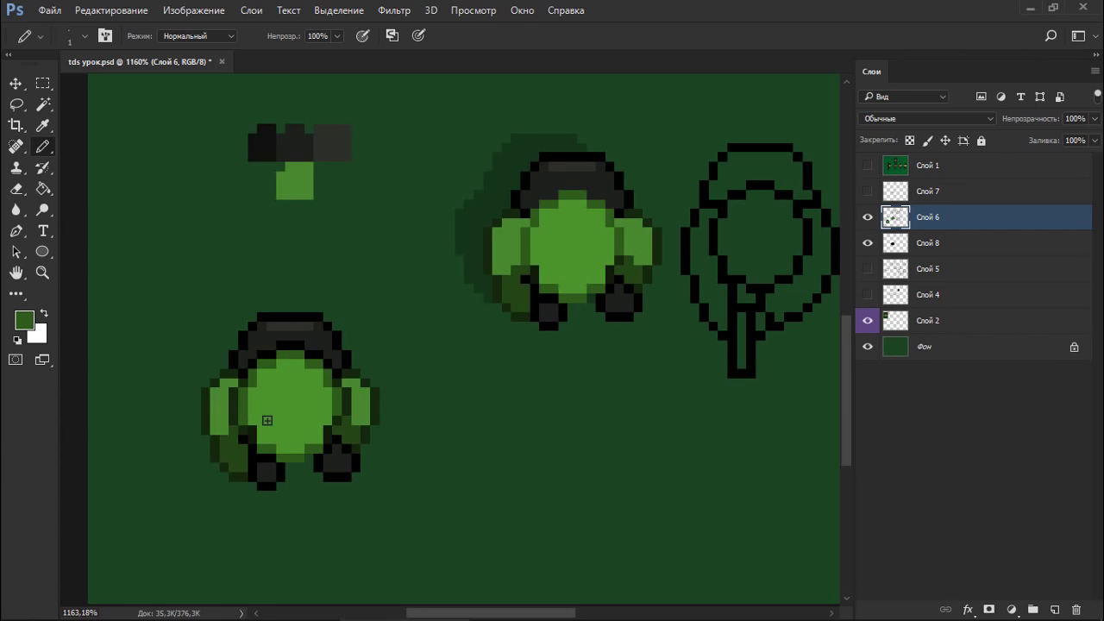
scroll(264, 419, down, 5)
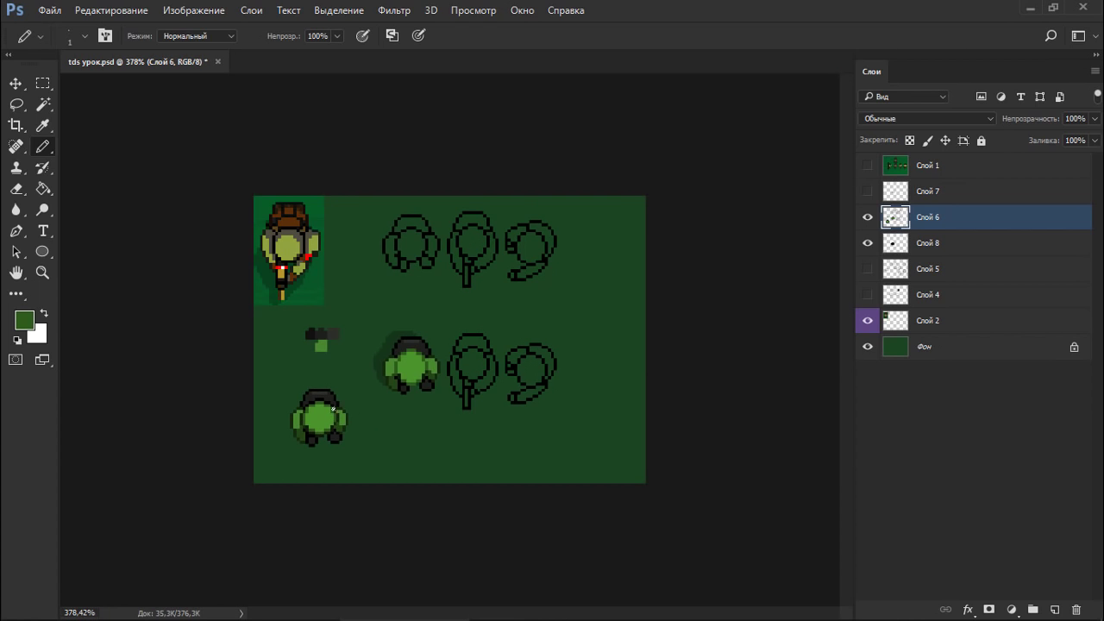
scroll(325, 436, up, 5)
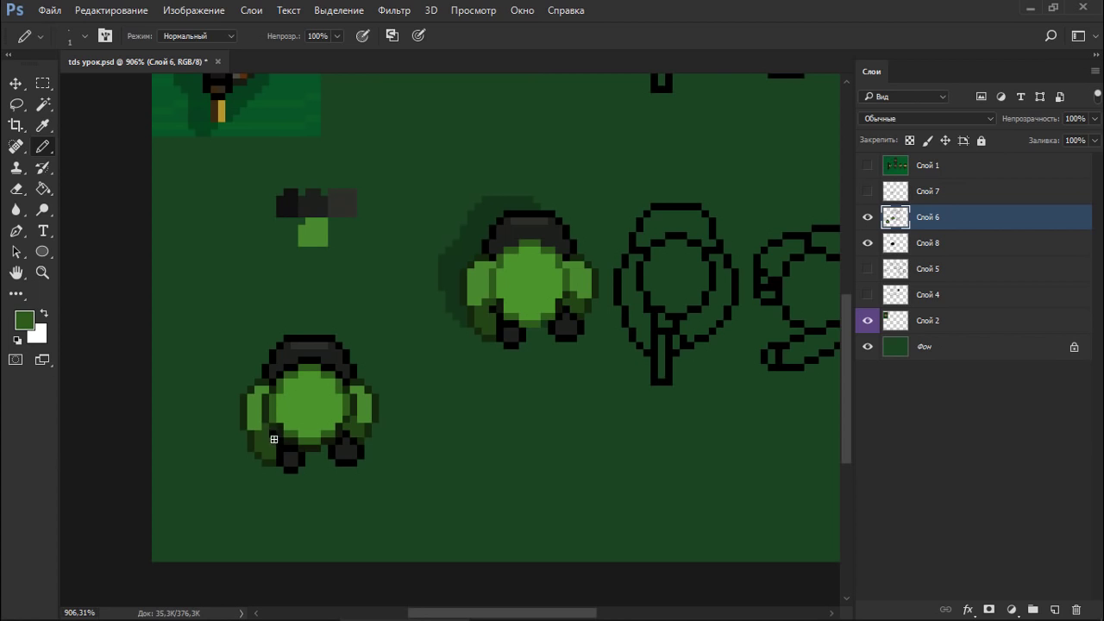
alt+click(263, 429)
scroll(398, 380, down, 5)
scroll(323, 376, up, 6)
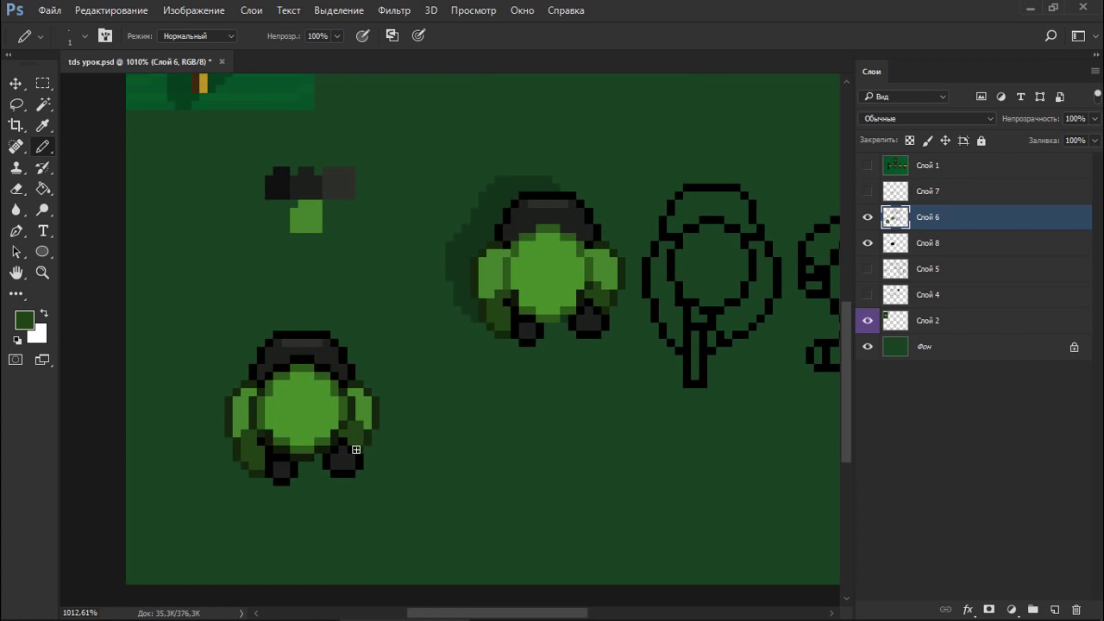
scroll(379, 385, down, 3)
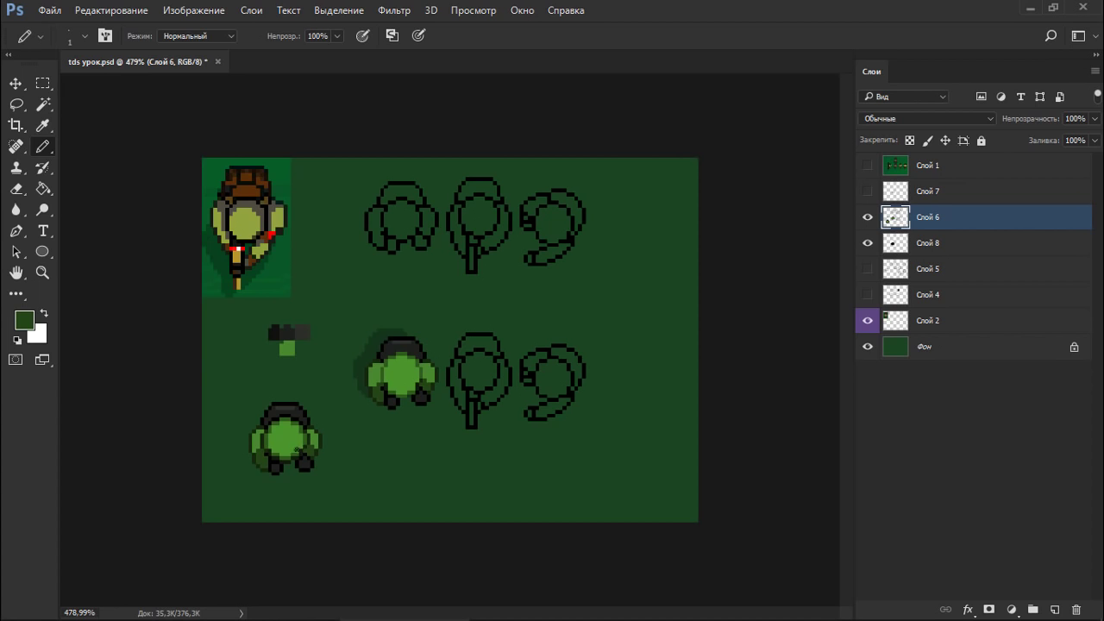
scroll(285, 409, up, 4)
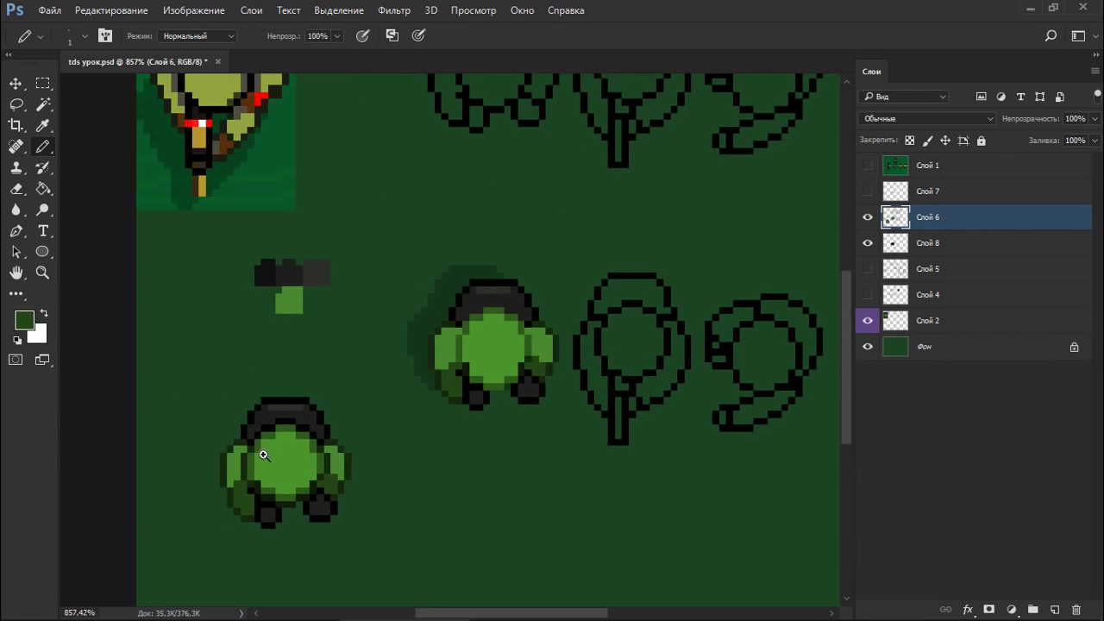
Add new layers above Слой 6 for black line details on the copied figure's hat and dark green shading on its lower arm.
alt+click(250, 424)
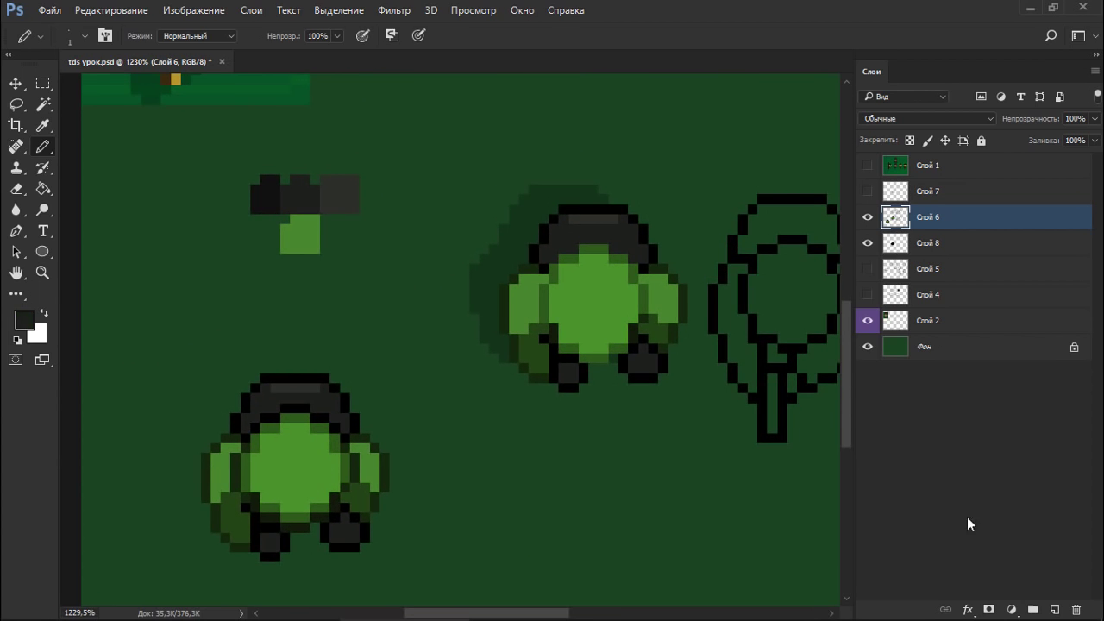
click(1054, 610)
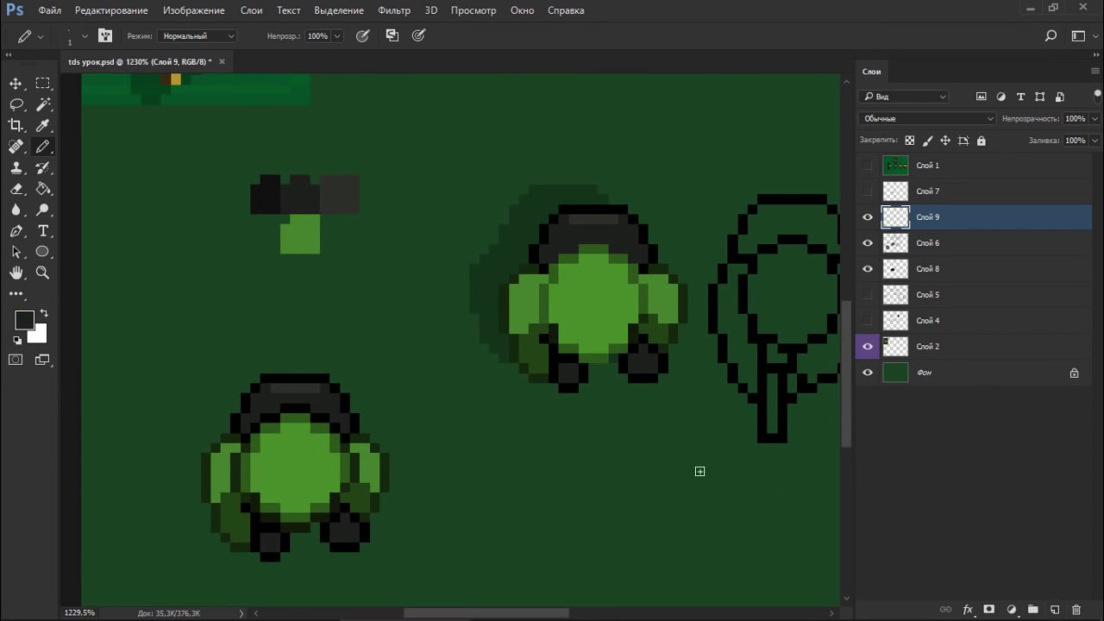
alt+click(250, 430)
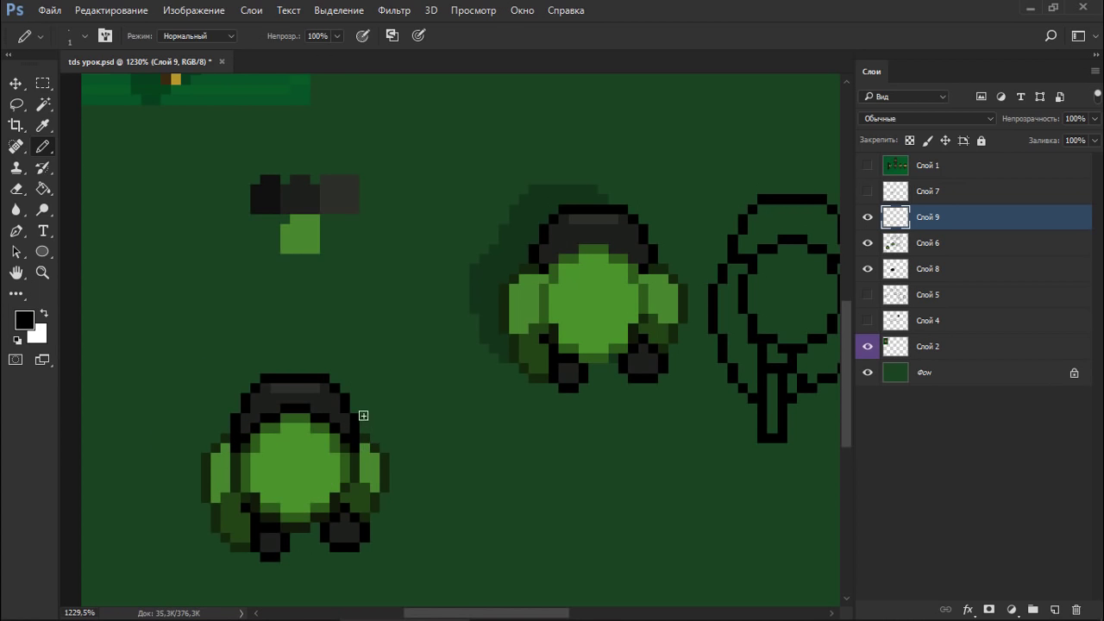
click(232, 452)
mouse_move(227, 442)
mouse_down()
mouse_move(236, 467)
mouse_move(292, 443)
mouse_move(229, 457)
mouse_up()
key(ctrl+z)
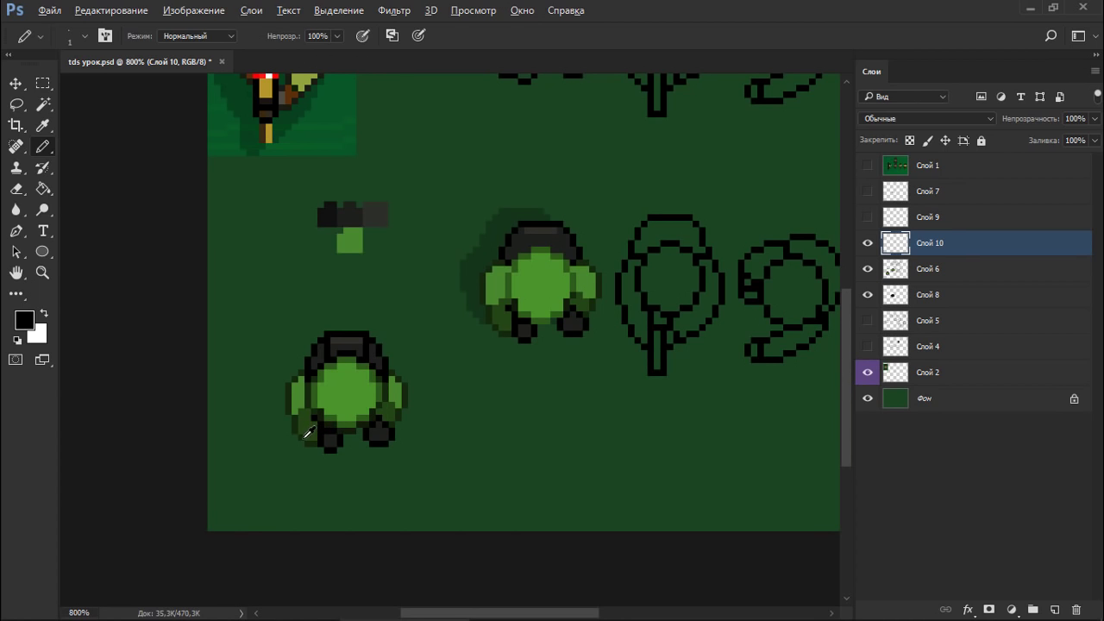
alt+click(308, 435)
scroll(330, 440, down, 3)
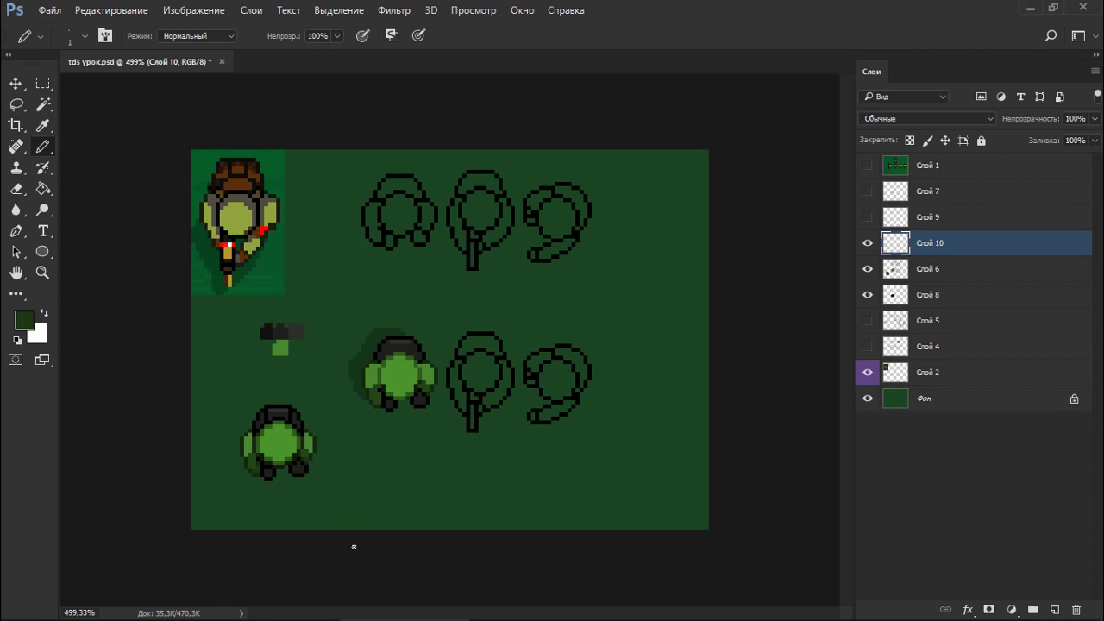
Toggle the visibility of Слой 10 to compare the copied figure with and without its added details.
click(868, 243)
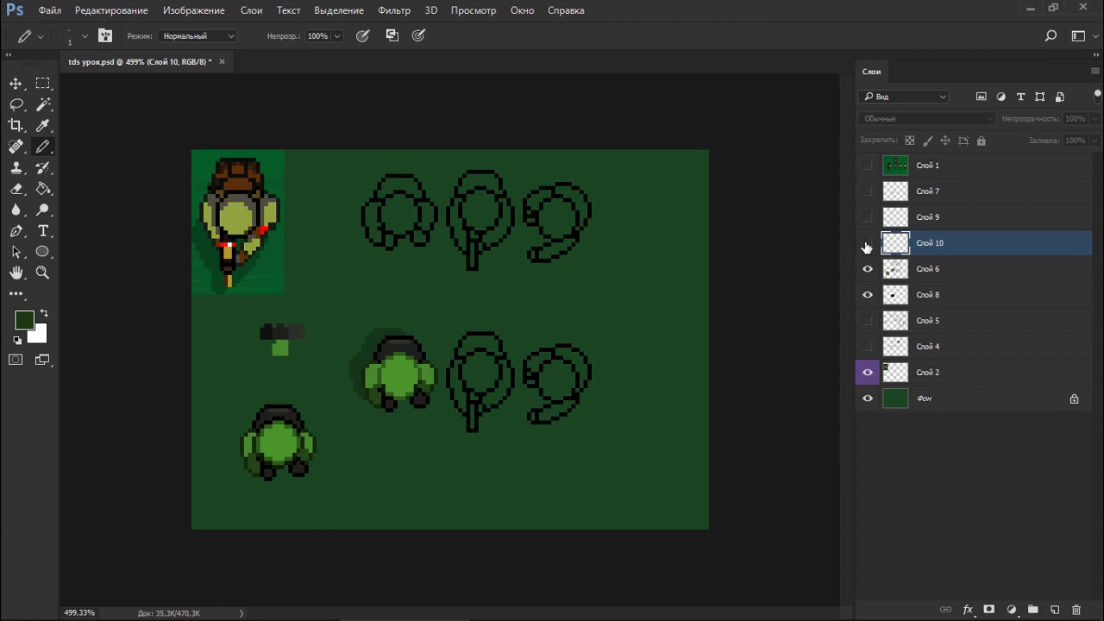
click(867, 245)
click(866, 245)
click(865, 246)
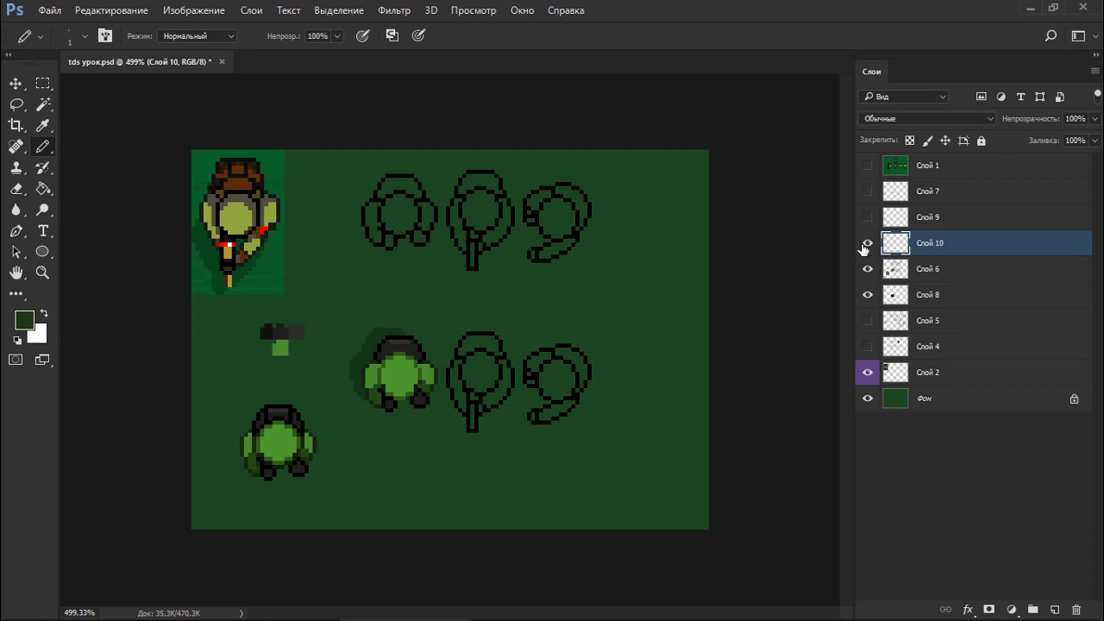
click(864, 246)
click(865, 246)
Sample the head's green, shift it to a yellower hue of 95°, and try a highlight on the copied figure's head.
scroll(301, 444, up, 3)
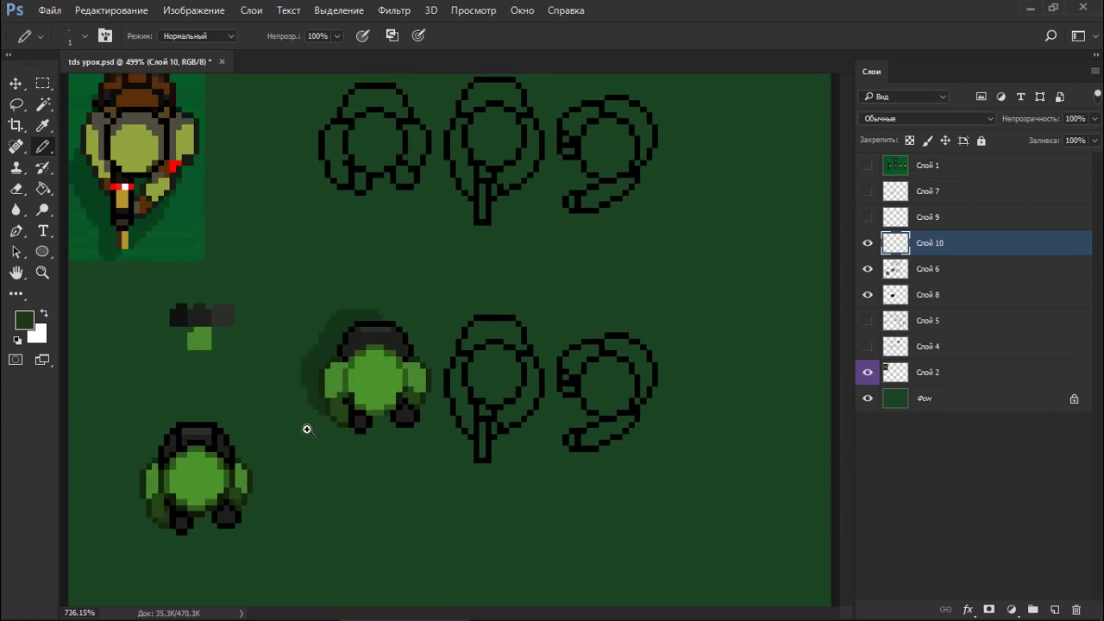
alt+click(286, 438)
click(19, 325)
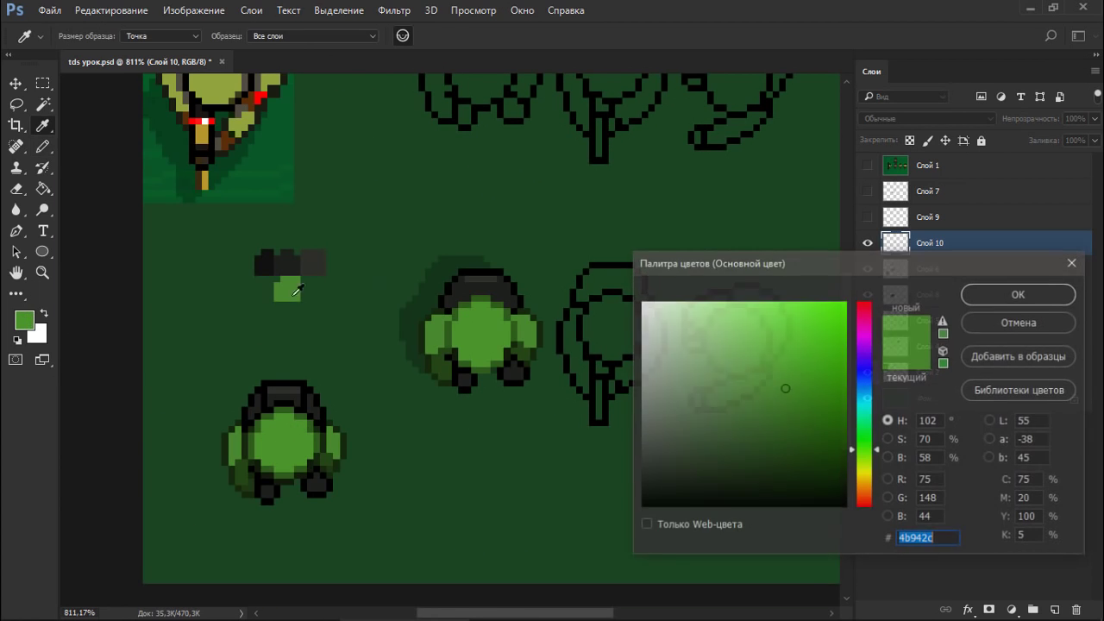
drag(869, 457, 867, 454)
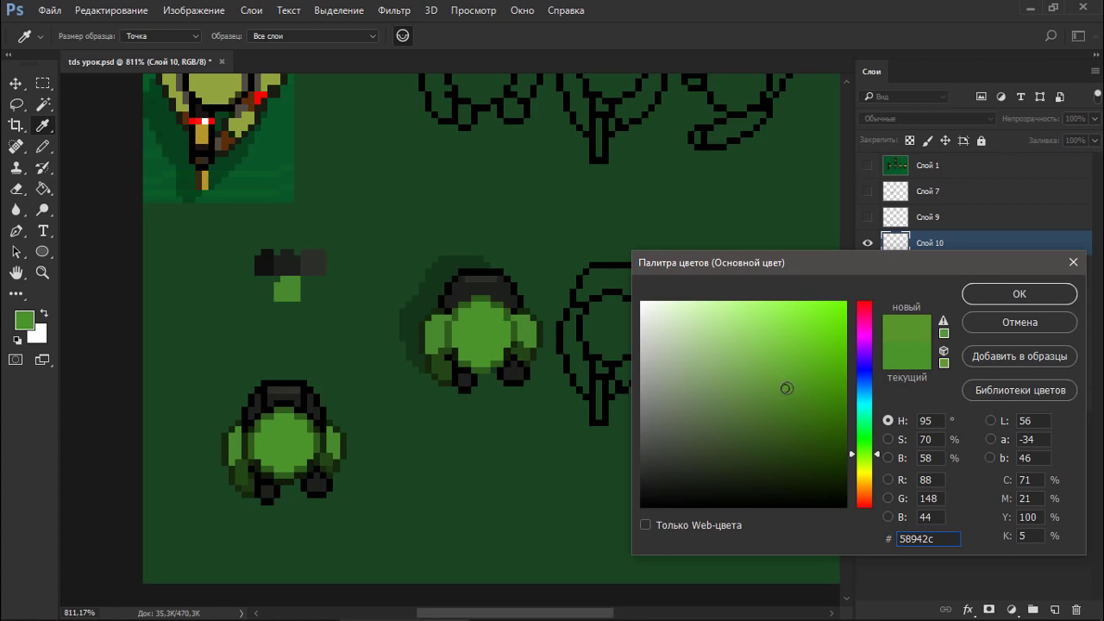
click(1018, 293)
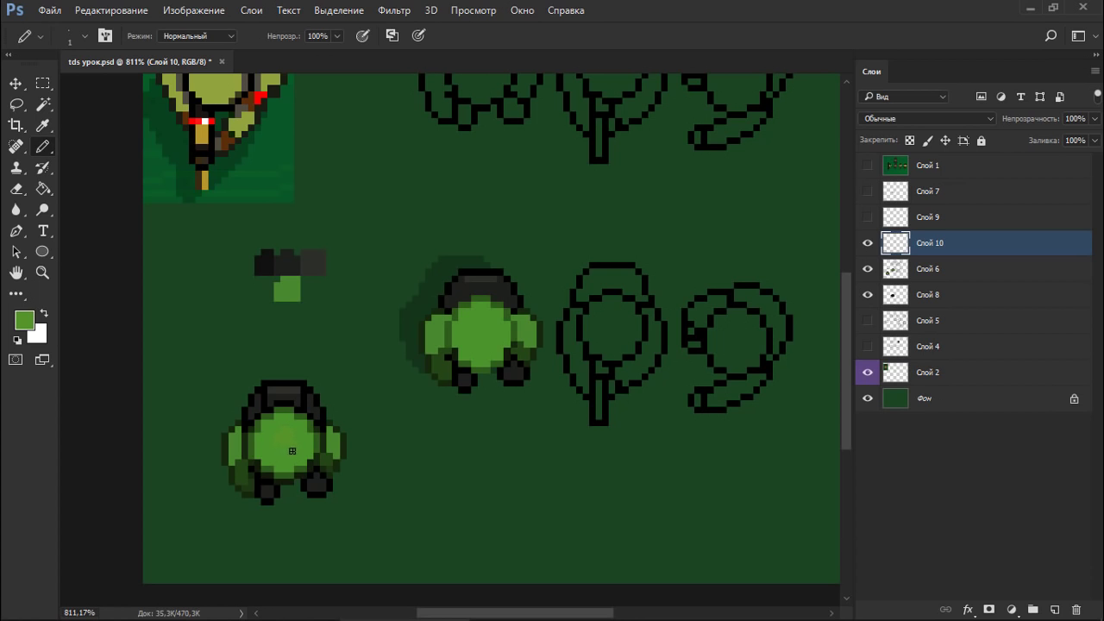
Mix a lighter green and paint highlights on the centre of the copied figure's head and on its arms.
click(24, 320)
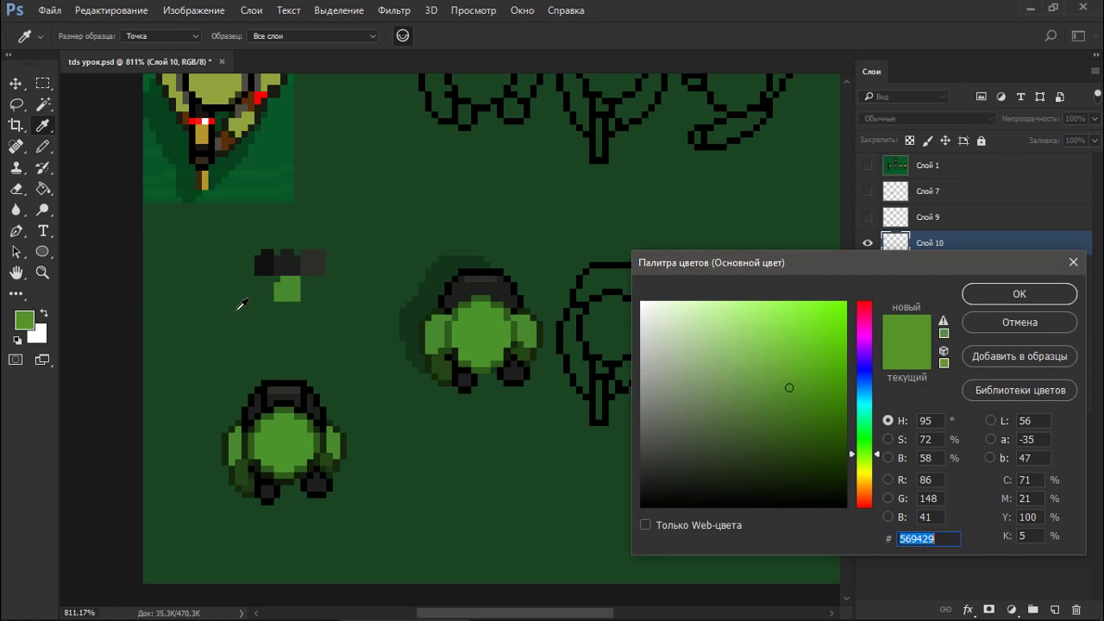
click(992, 298)
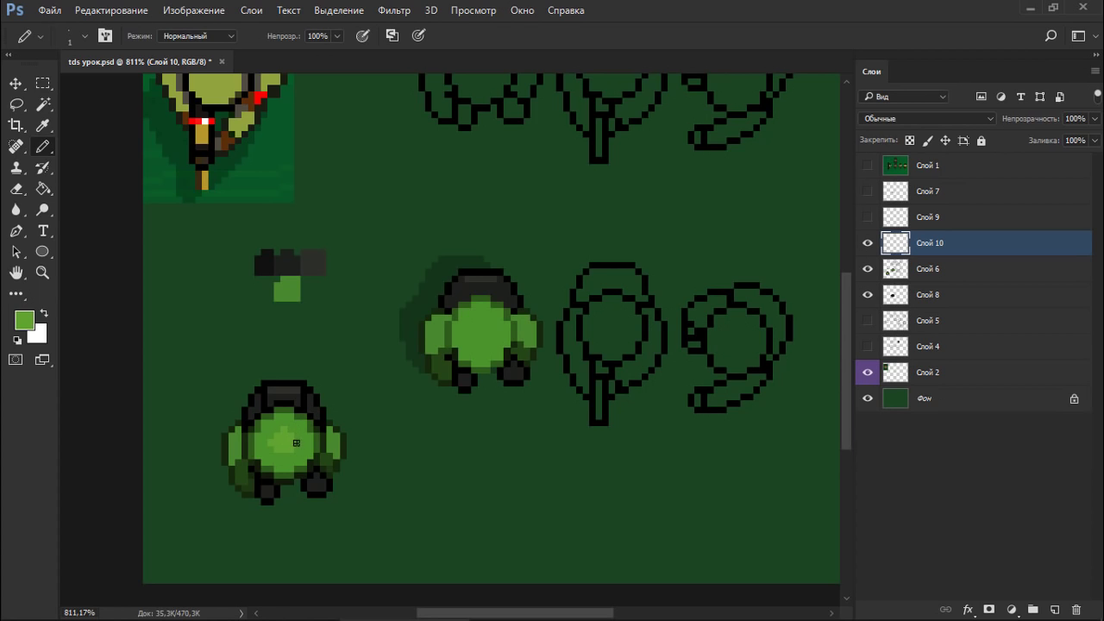
scroll(375, 392, down, 5)
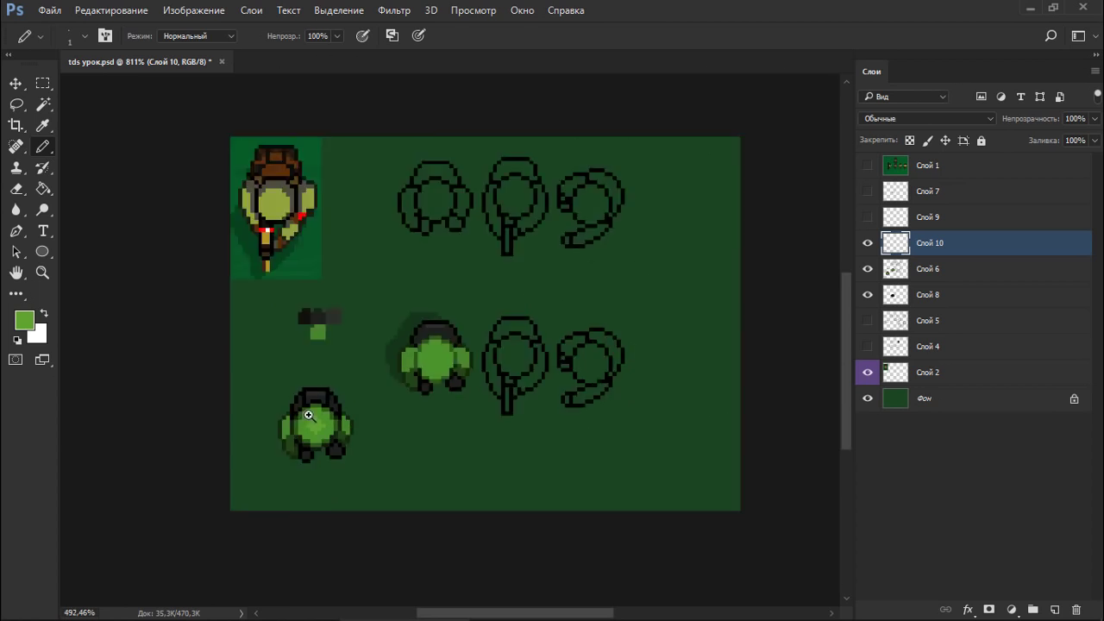
scroll(380, 392, up, 5)
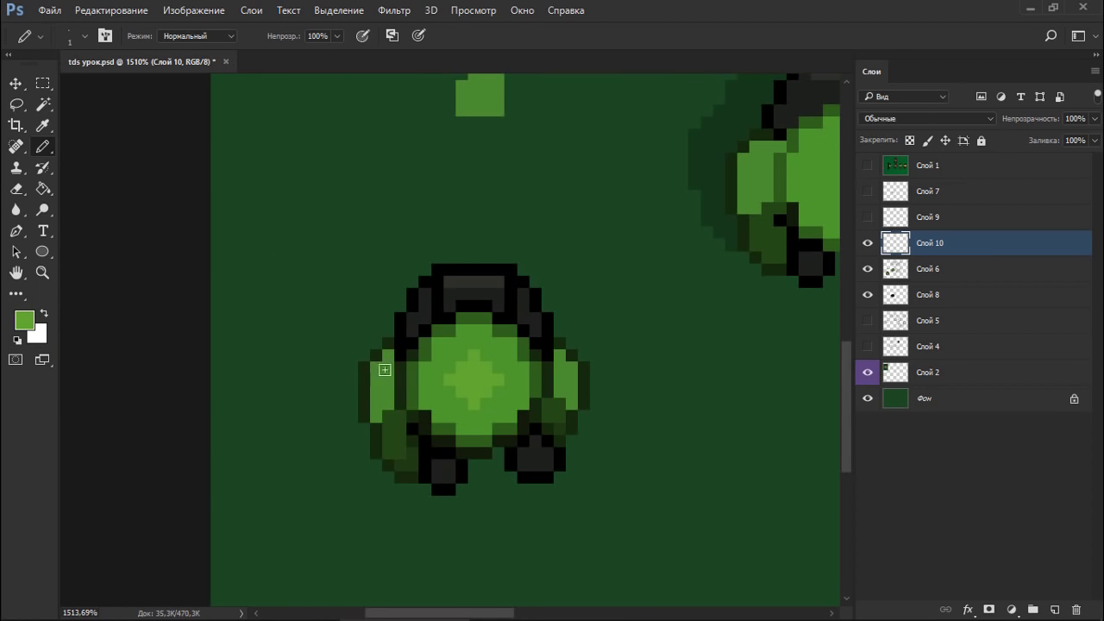
mouse_move(465, 348)
mouse_down()
mouse_move(508, 370)
mouse_move(511, 403)
mouse_move(478, 413)
mouse_move(454, 404)
mouse_up()
scroll(455, 404, down, 3)
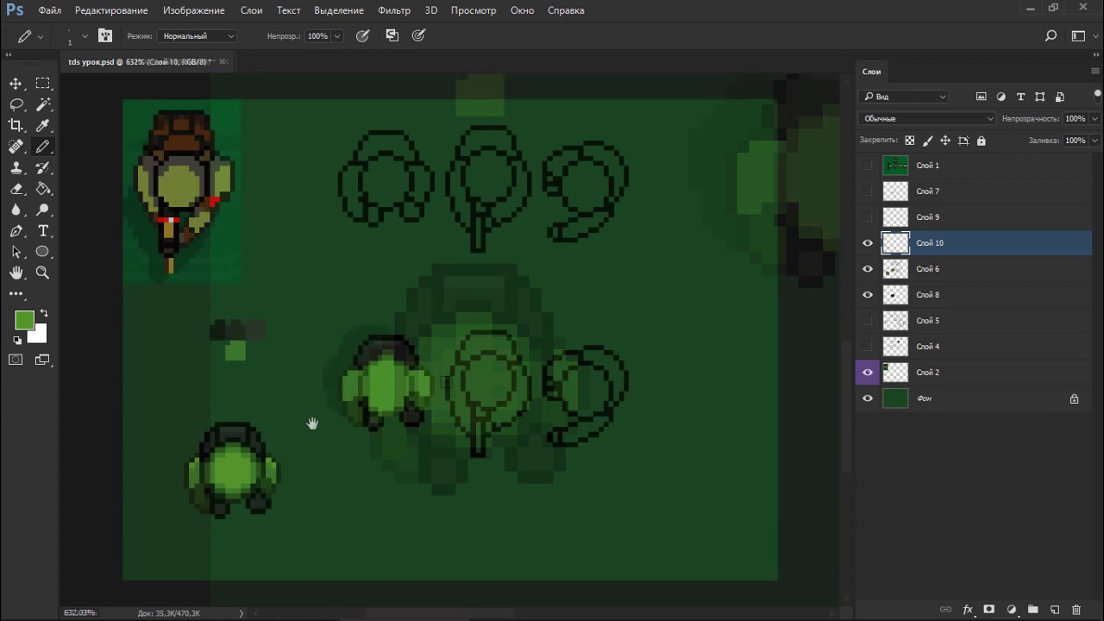
Marquee-select the copied figure and the original shadowed figure in turn, and hide Слой 10.
key(m)
drag(286, 407, 168, 534)
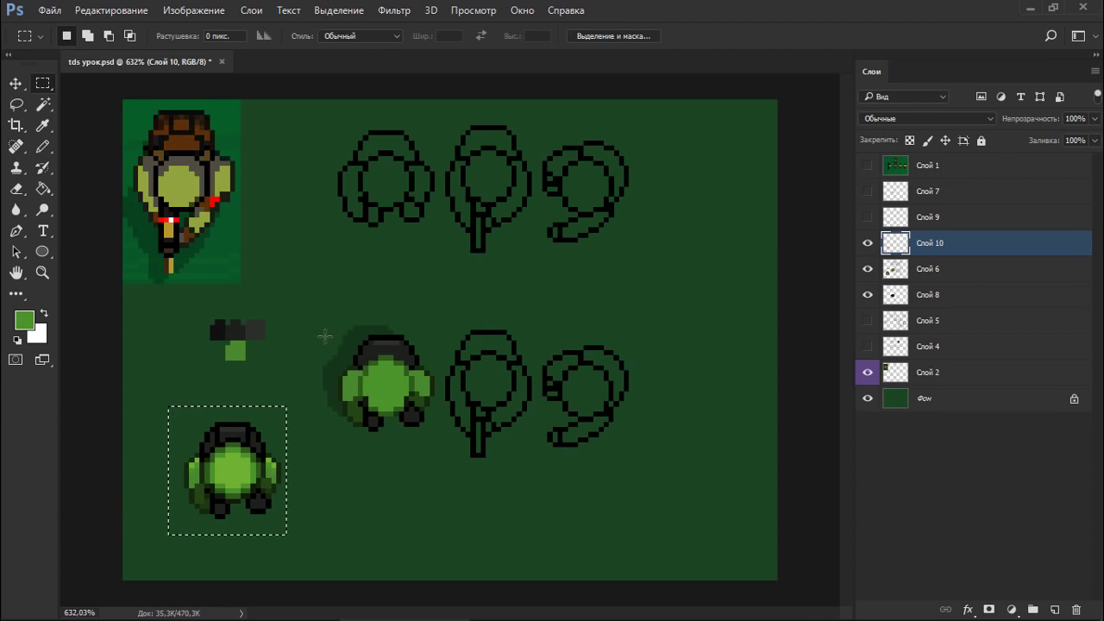
drag(323, 314, 435, 442)
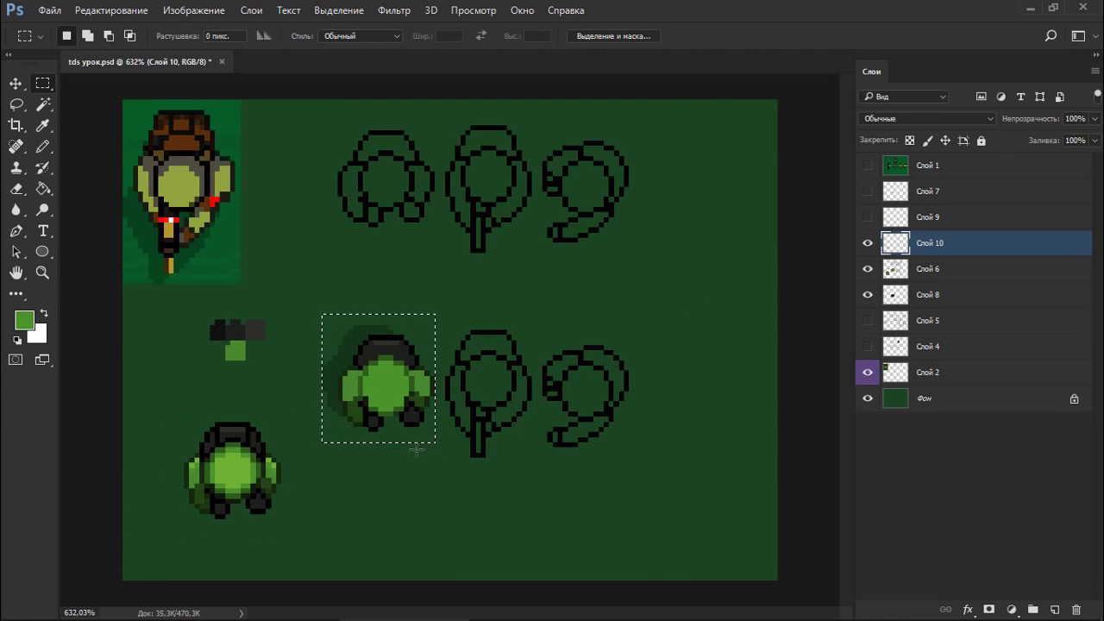
click(868, 243)
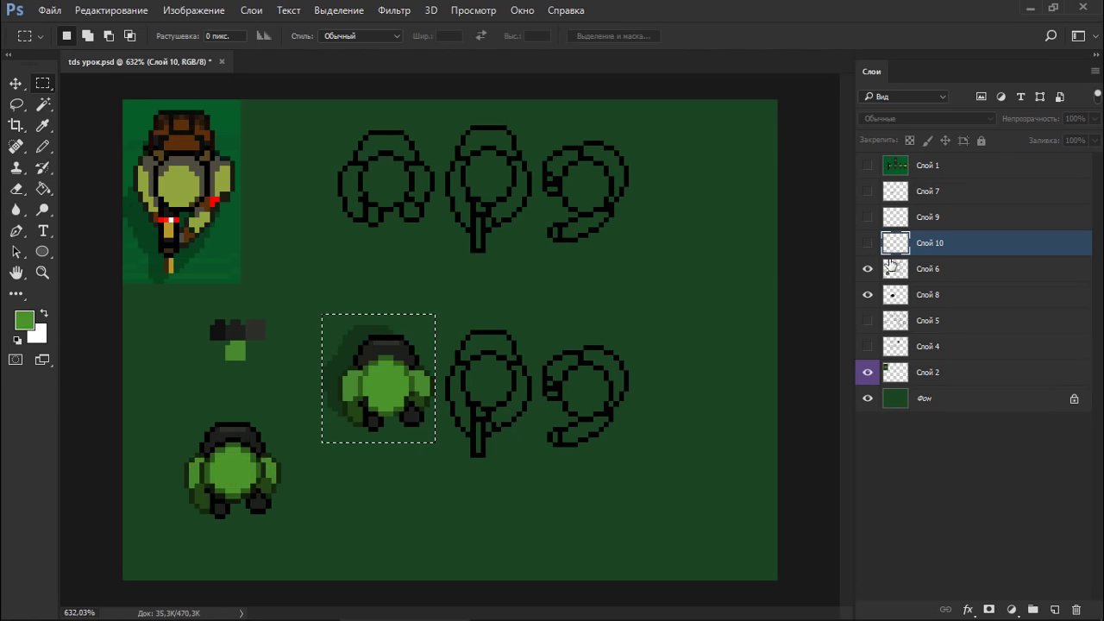
Select the figure on Слой 11 and duplicate it into an evenly spaced horizontal row of three.
drag(387, 399, 557, 521)
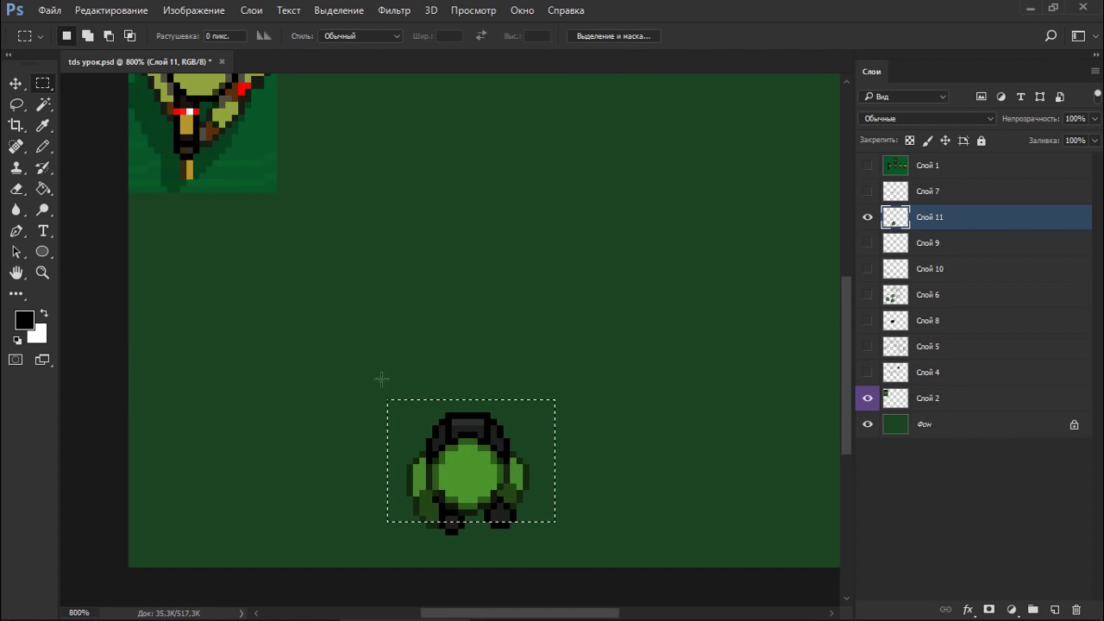
drag(374, 372, 568, 547)
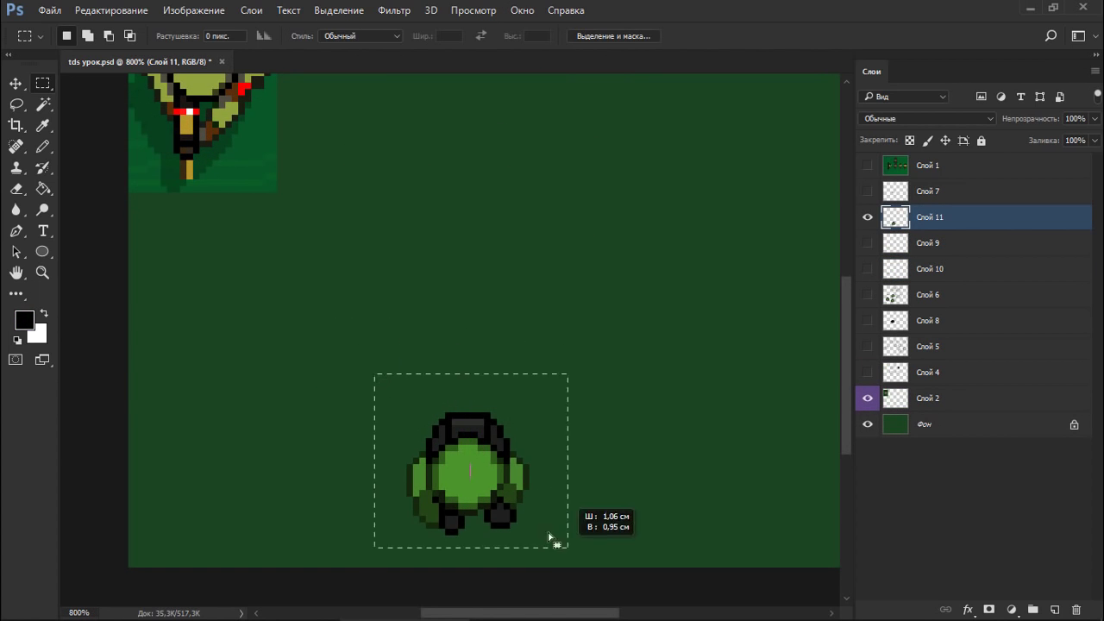
mouse_move(481, 495)
mouse_down()
mouse_move(431, 270)
mouse_move(494, 484)
mouse_move(405, 277)
mouse_move(425, 294)
mouse_move(518, 267)
mouse_move(740, 259)
mouse_move(661, 262)
mouse_up()
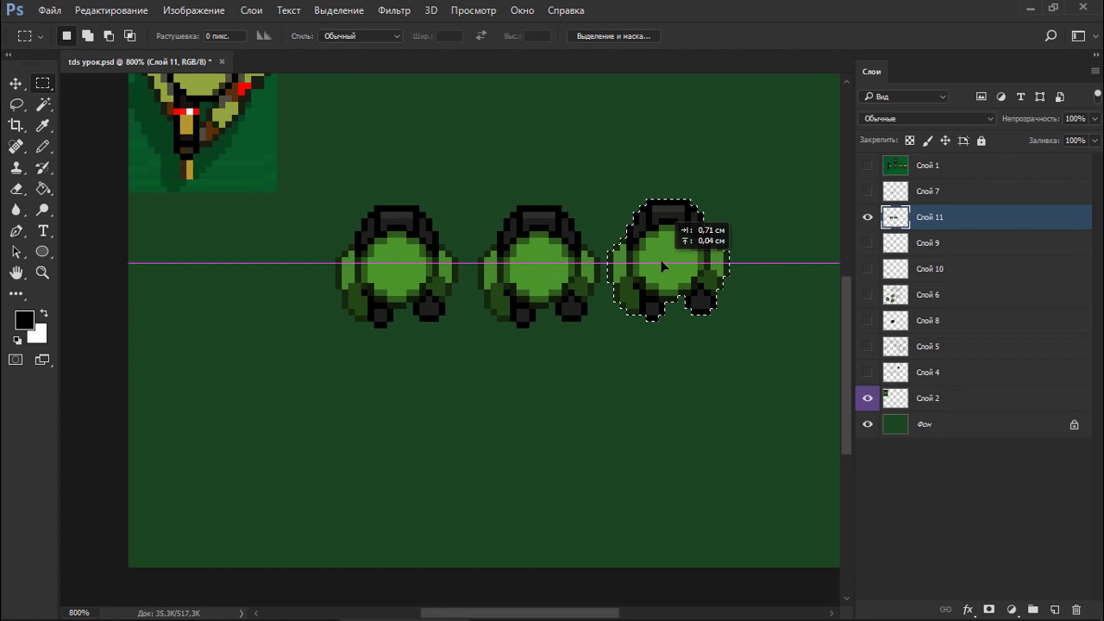
drag(660, 259, 675, 257)
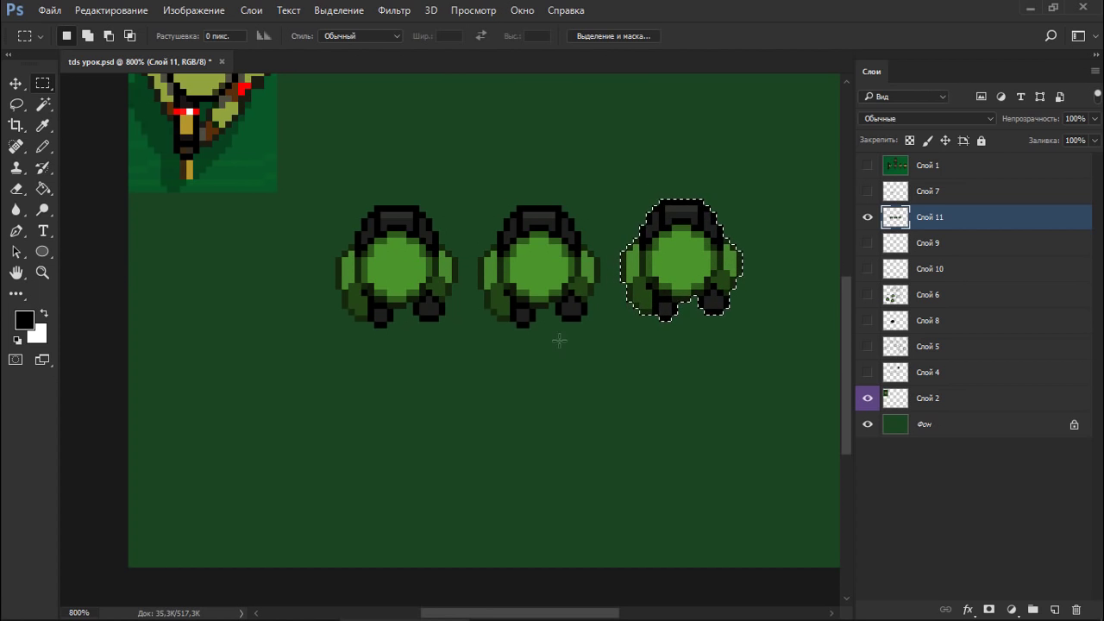
Duplicate the row of three figures directly below itself to form a two-by-three grid.
key(space)
drag(569, 339, 443, 376)
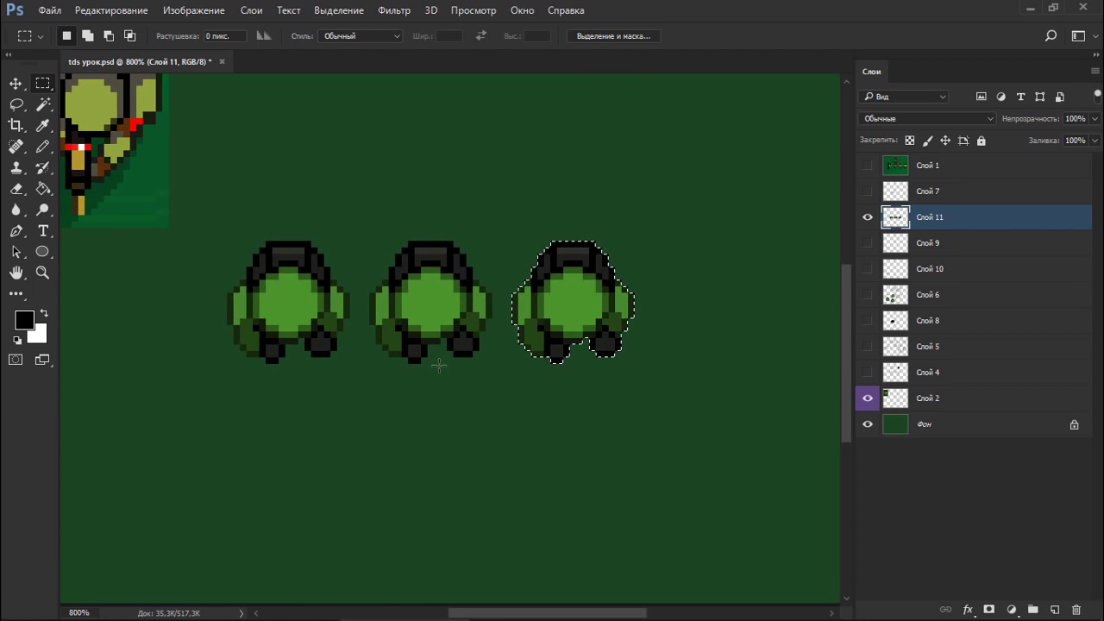
drag(208, 228, 674, 408)
drag(584, 295, 602, 372)
key(ctrl+d)
drag(443, 364, 534, 358)
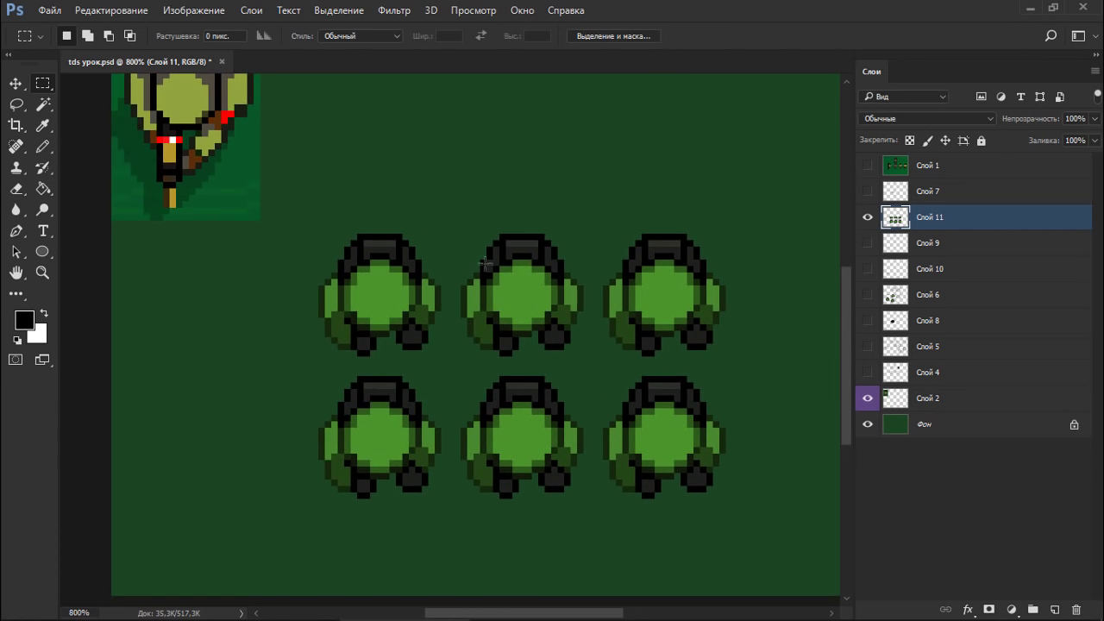
Recolour the middle figure of the upper row with hue -20, saturation +12 and lightness -5.
mouse_move(436, 208)
mouse_down()
mouse_move(540, 329)
mouse_move(582, 352)
mouse_up()
key(ctrl+d)
drag(447, 214, 590, 362)
key(ctrl+u)
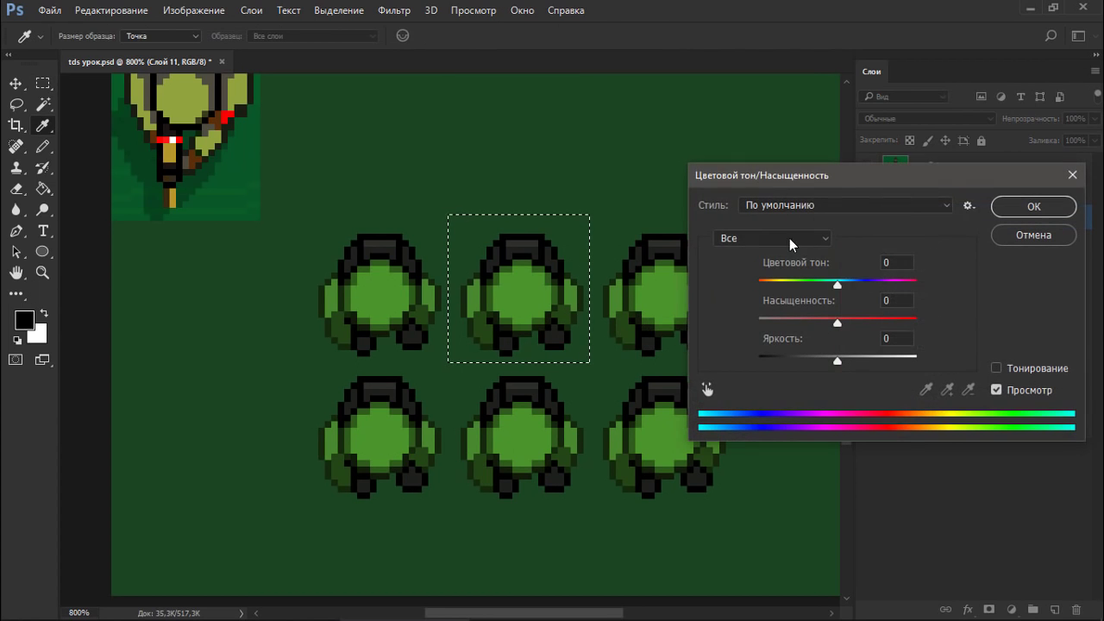
drag(835, 288, 847, 321)
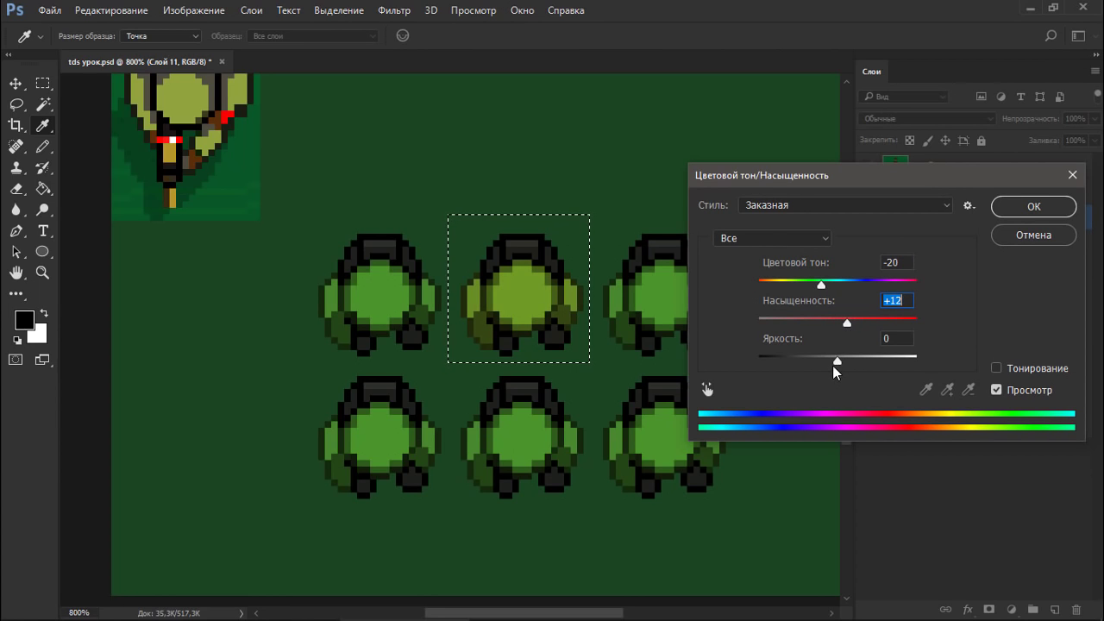
drag(830, 363, 833, 363)
click(822, 289)
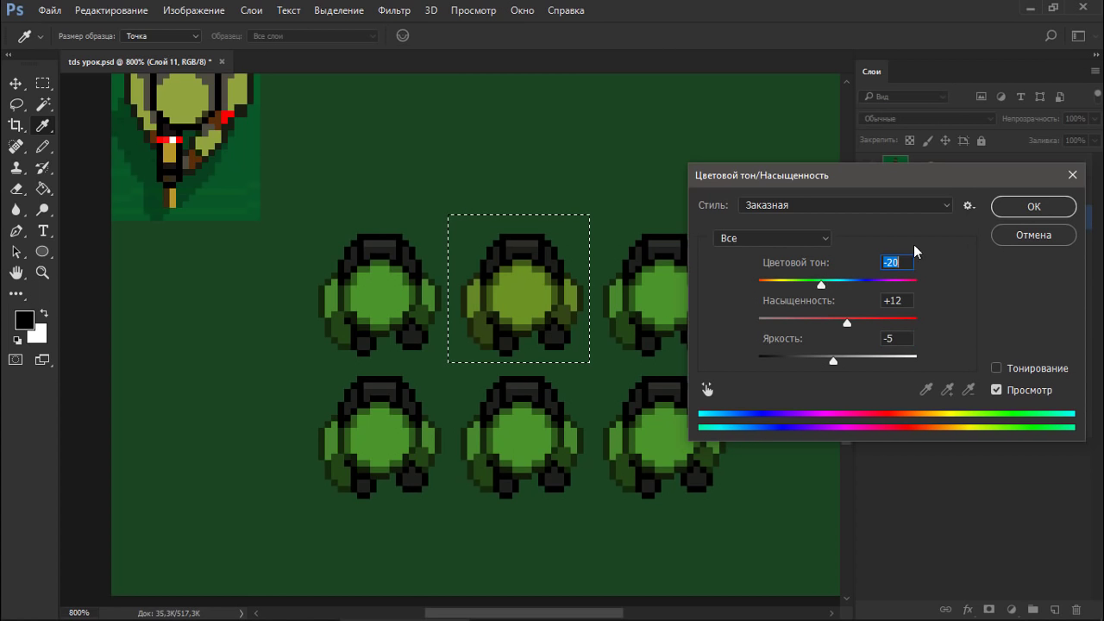
click(1033, 207)
Marquee-select the last figure of the upper row, and desaturate the first figure of the lower row.
drag(597, 215, 783, 355)
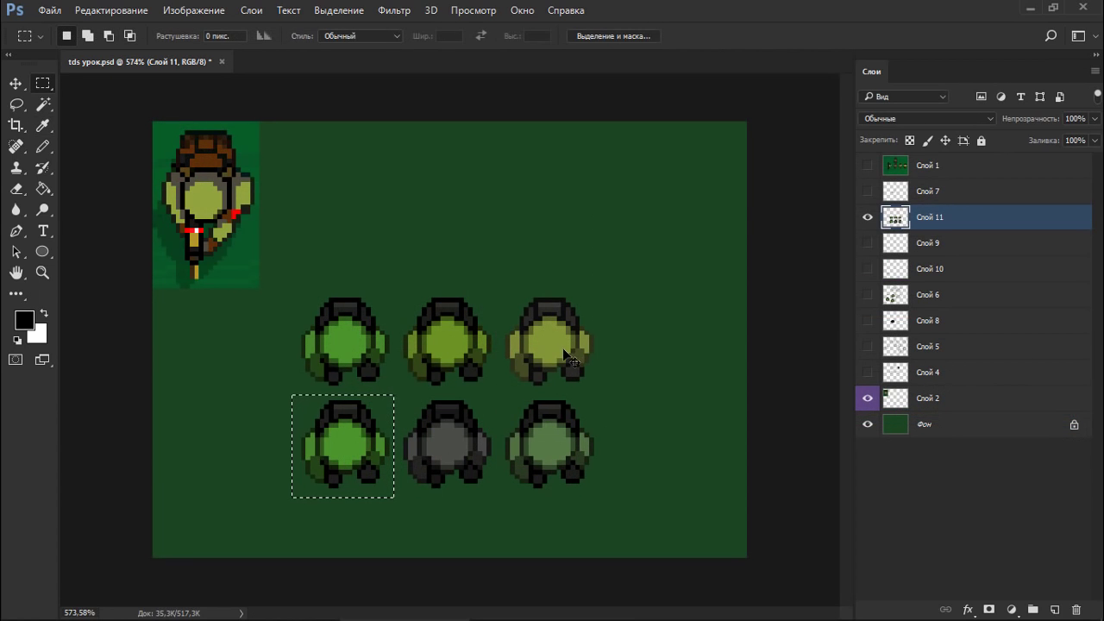
key(ctrl+shift+u)
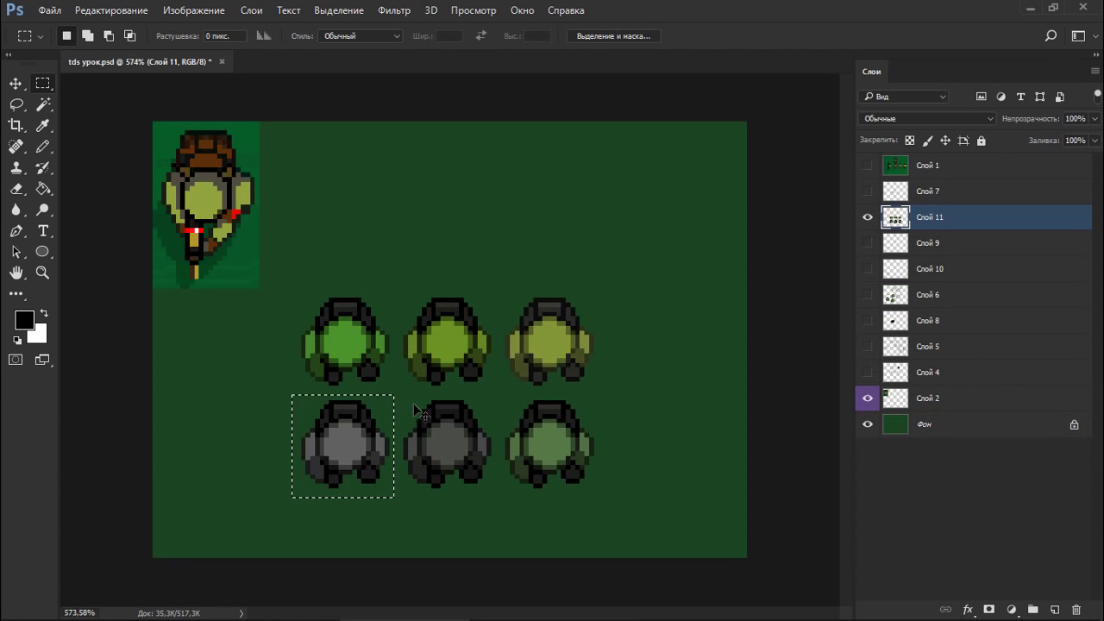
key(ctrl+u)
drag(499, 256, 427, 255)
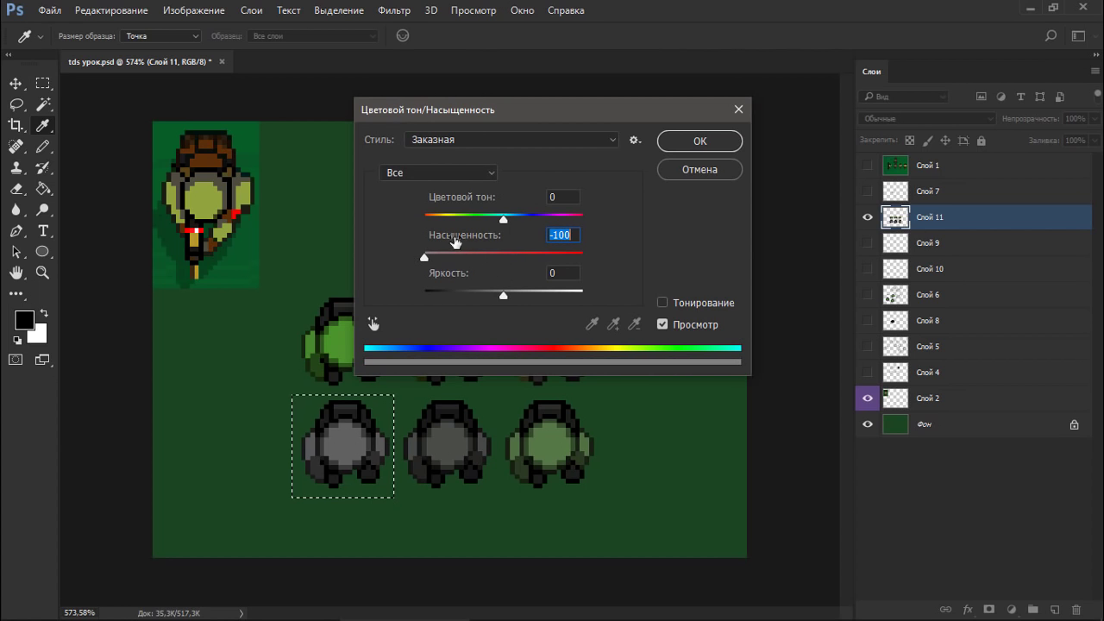
click(682, 169)
Tint the desaturated first figure of the lower row green by adjusting its midtone colour balance.
key(ctrl+b)
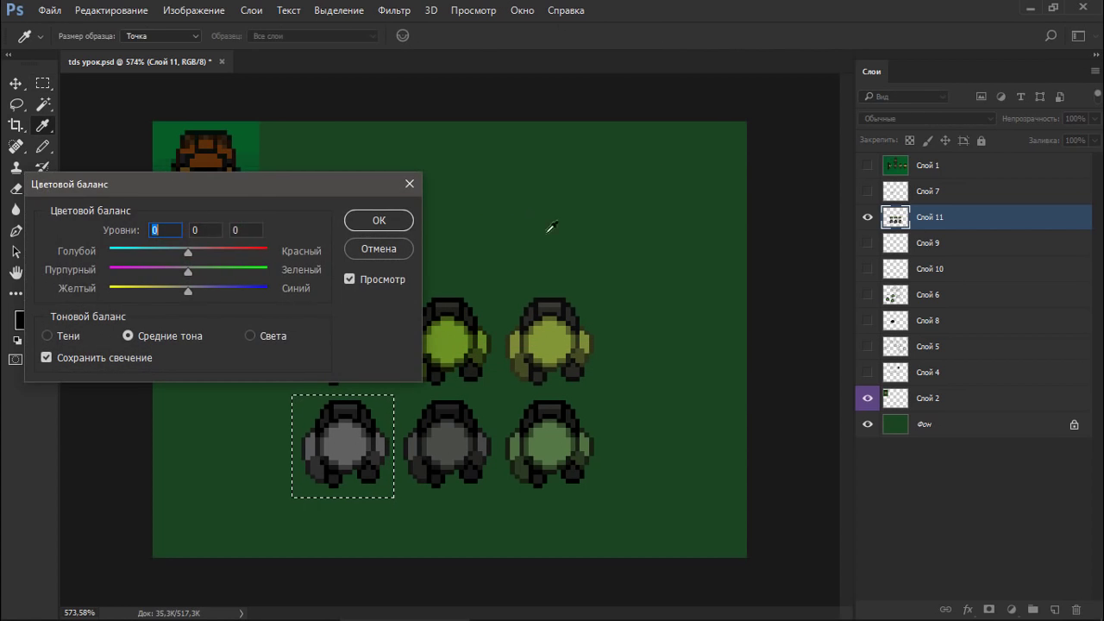
drag(260, 189, 689, 144)
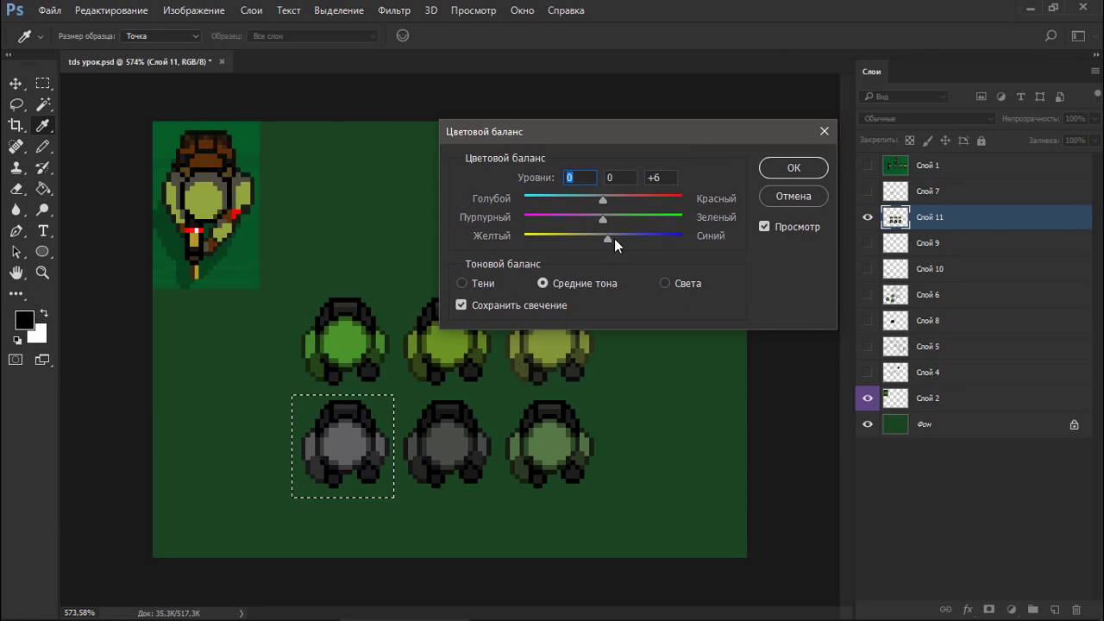
drag(614, 239, 592, 239)
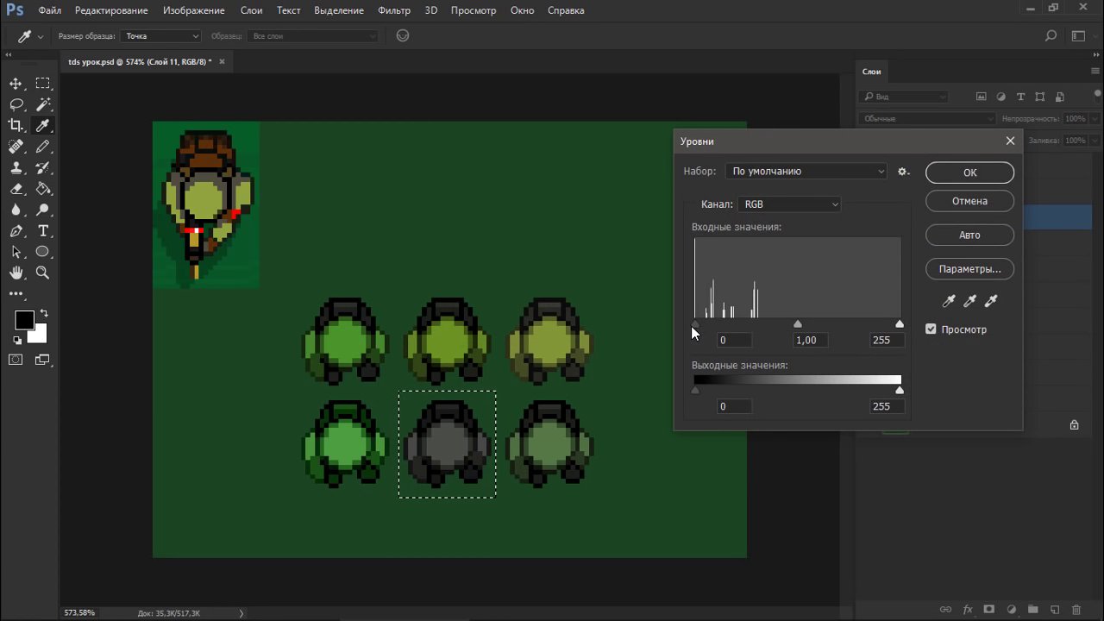
Brighten the grey middle figure of the lower row with Levels by lowering its midtone and white input points, and deselect it.
drag(695, 325, 703, 327)
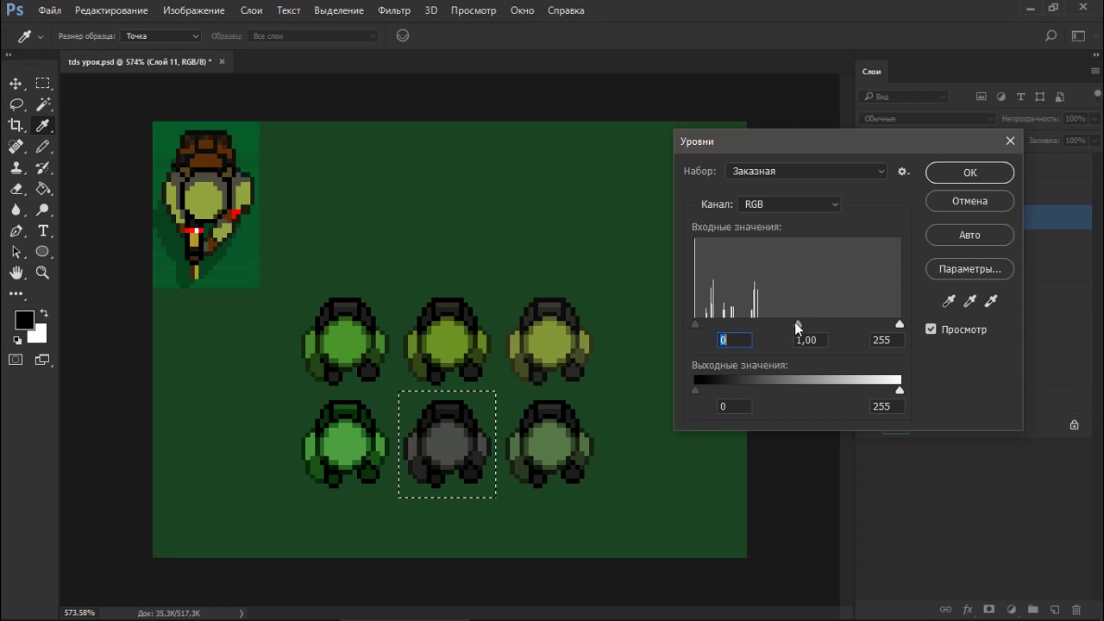
drag(797, 324, 785, 325)
drag(889, 323, 869, 324)
drag(785, 326, 779, 324)
click(969, 173)
key(m)
key(ctrl+d)
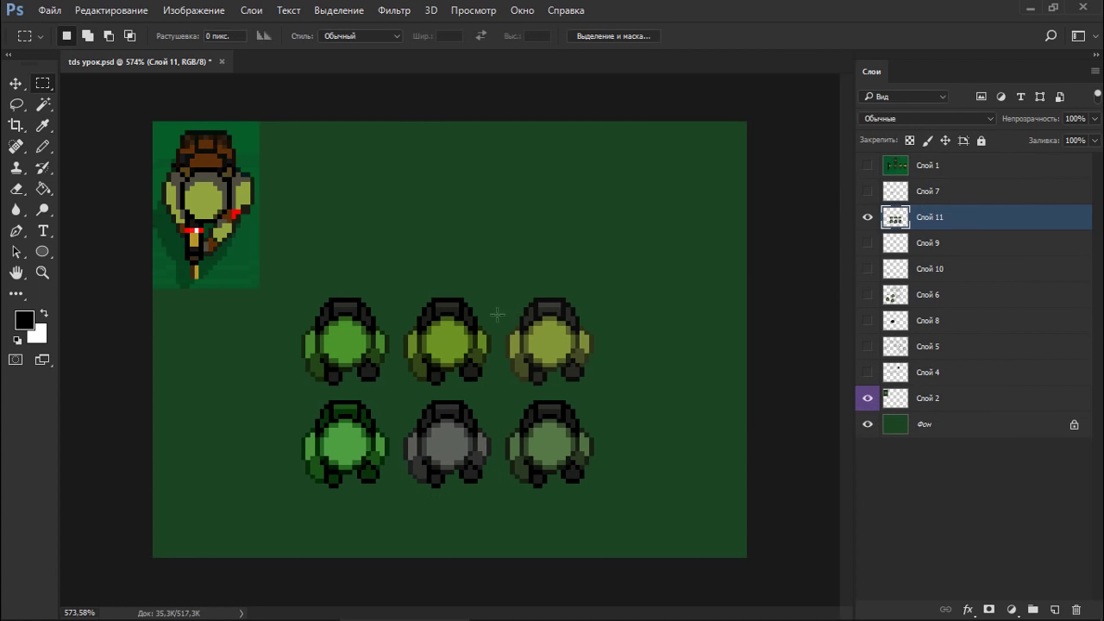
Copy the middle figure of the upper row to a new layer, hide Слой 11, and place a duplicate beside the copy.
drag(396, 282, 635, 389)
key(ctrl+d)
drag(396, 285, 492, 394)
drag(451, 340, 425, 379)
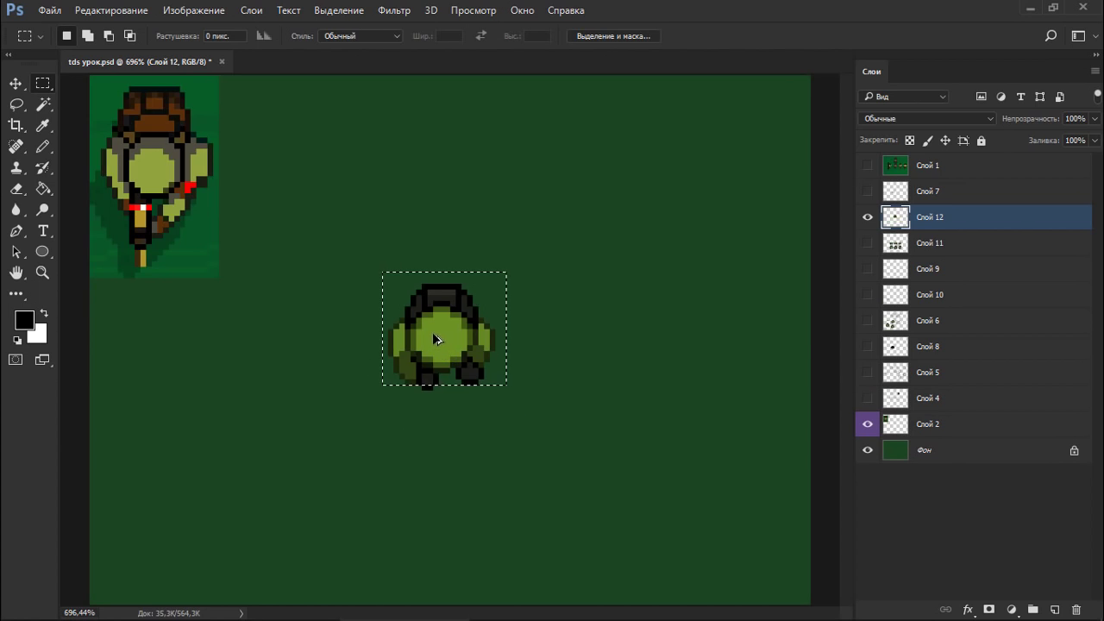
drag(444, 316, 563, 322)
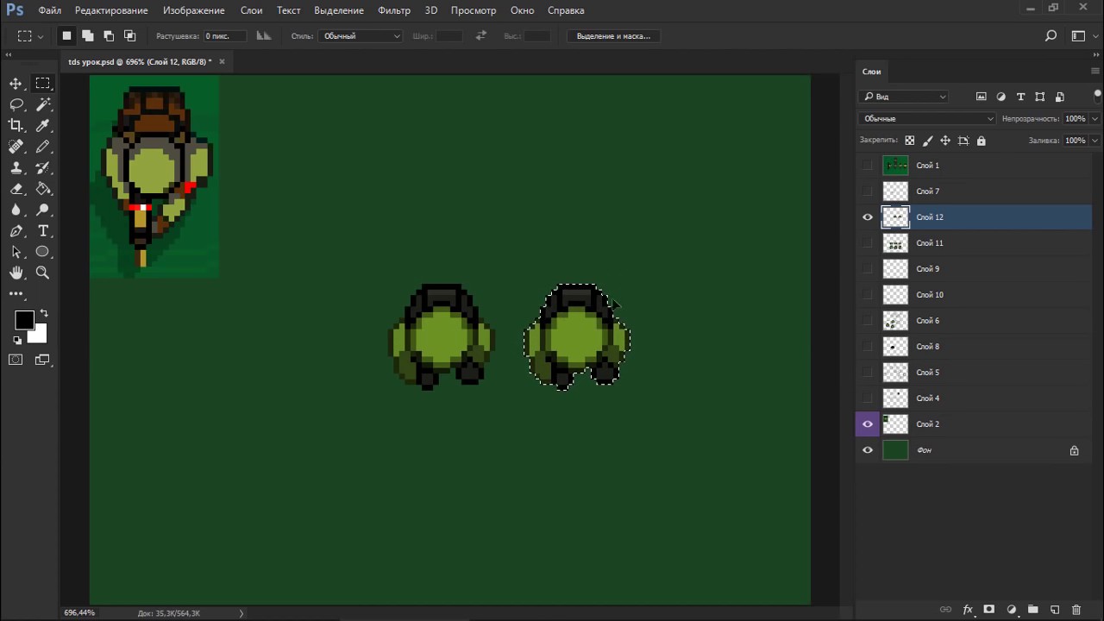
Shift the shadows of the duplicated figure towards cyan with Color Balance.
key(ctrl+b)
click(478, 282)
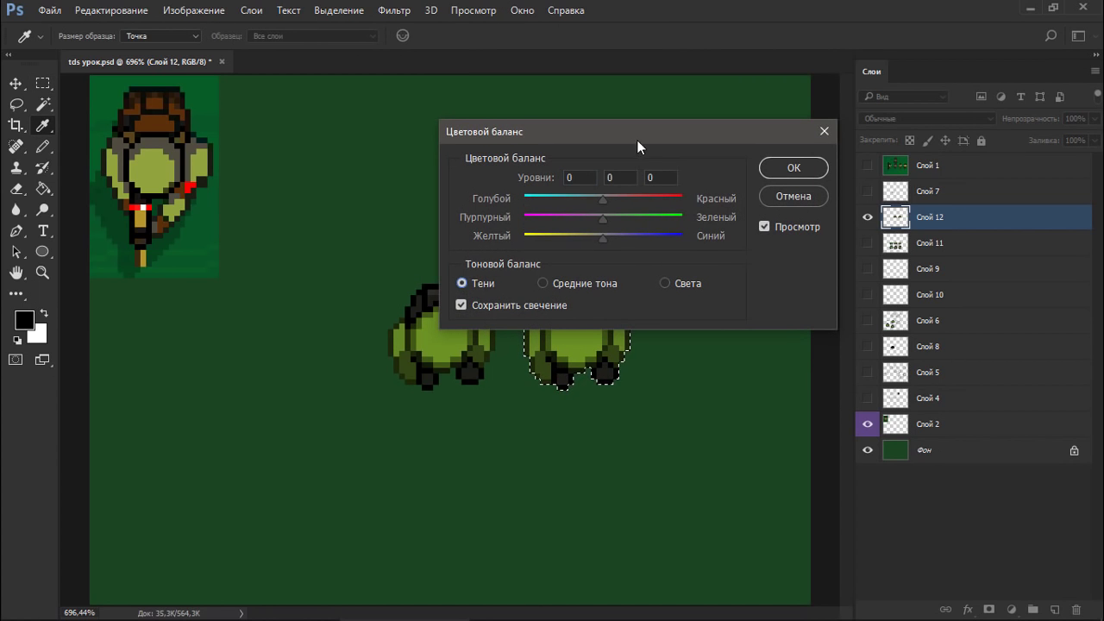
drag(636, 140, 619, 86)
drag(585, 182, 575, 143)
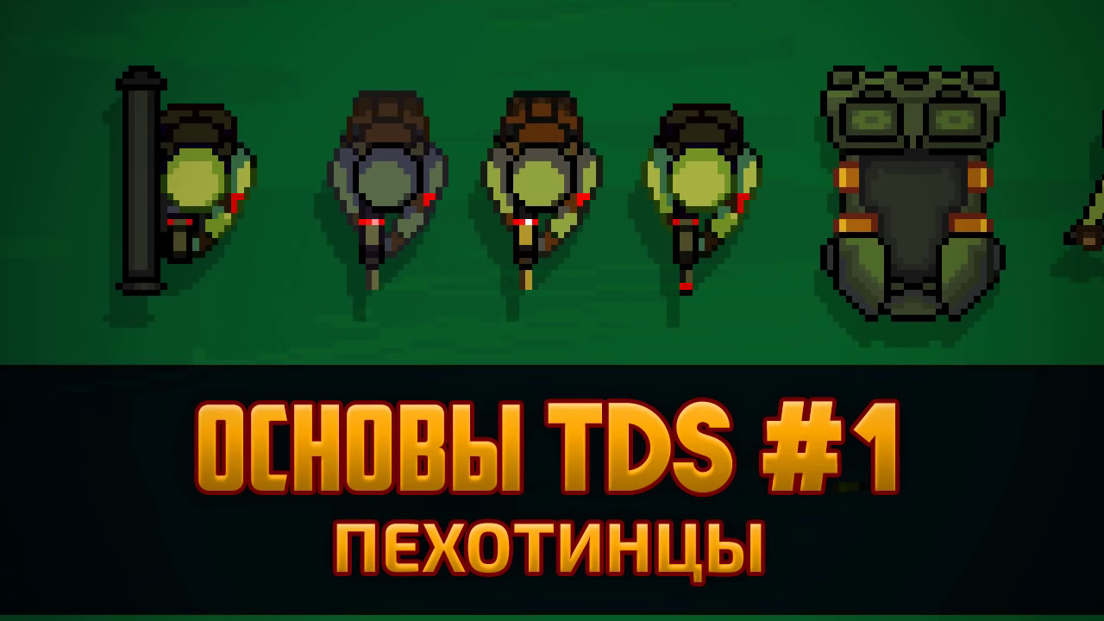